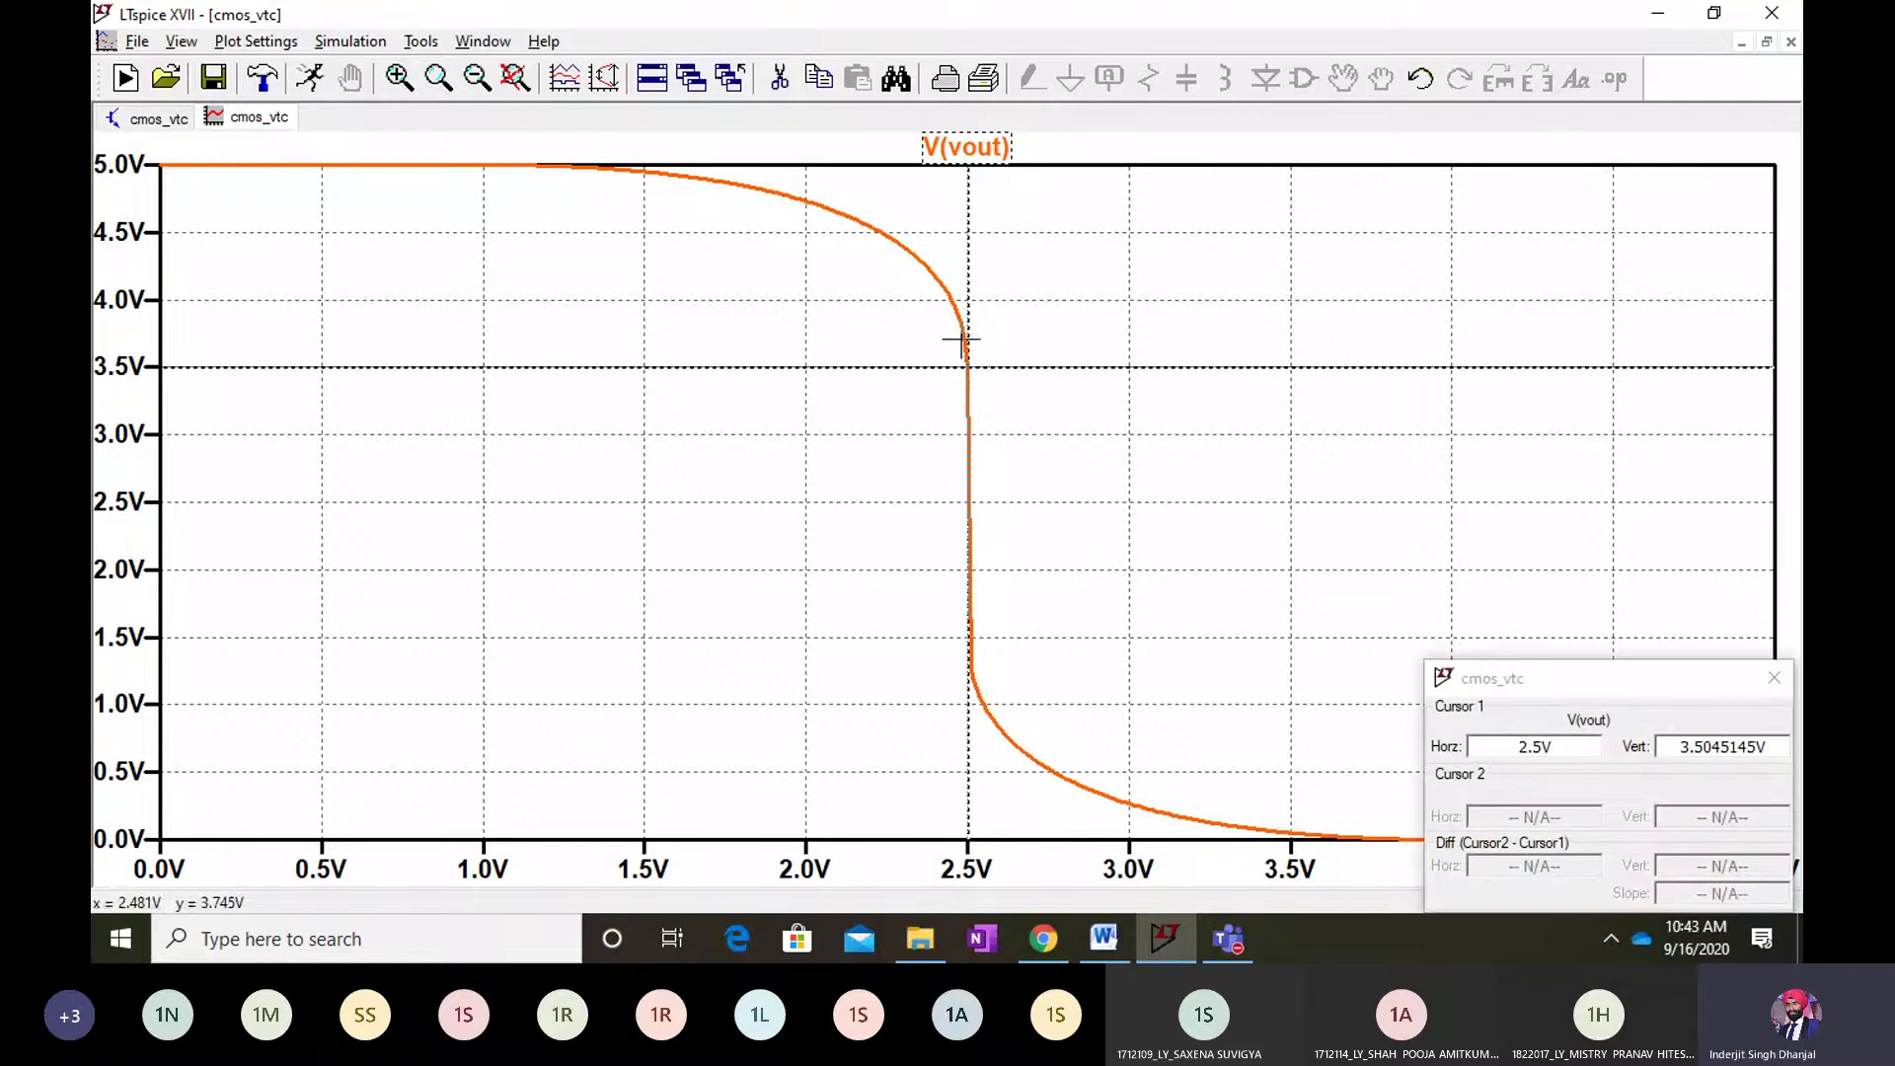
Move the V(vout) cursor to about 4.59 V input, then close the cursor readout and the cmos_vtc waveform plot
drag(966, 367, 1641, 303)
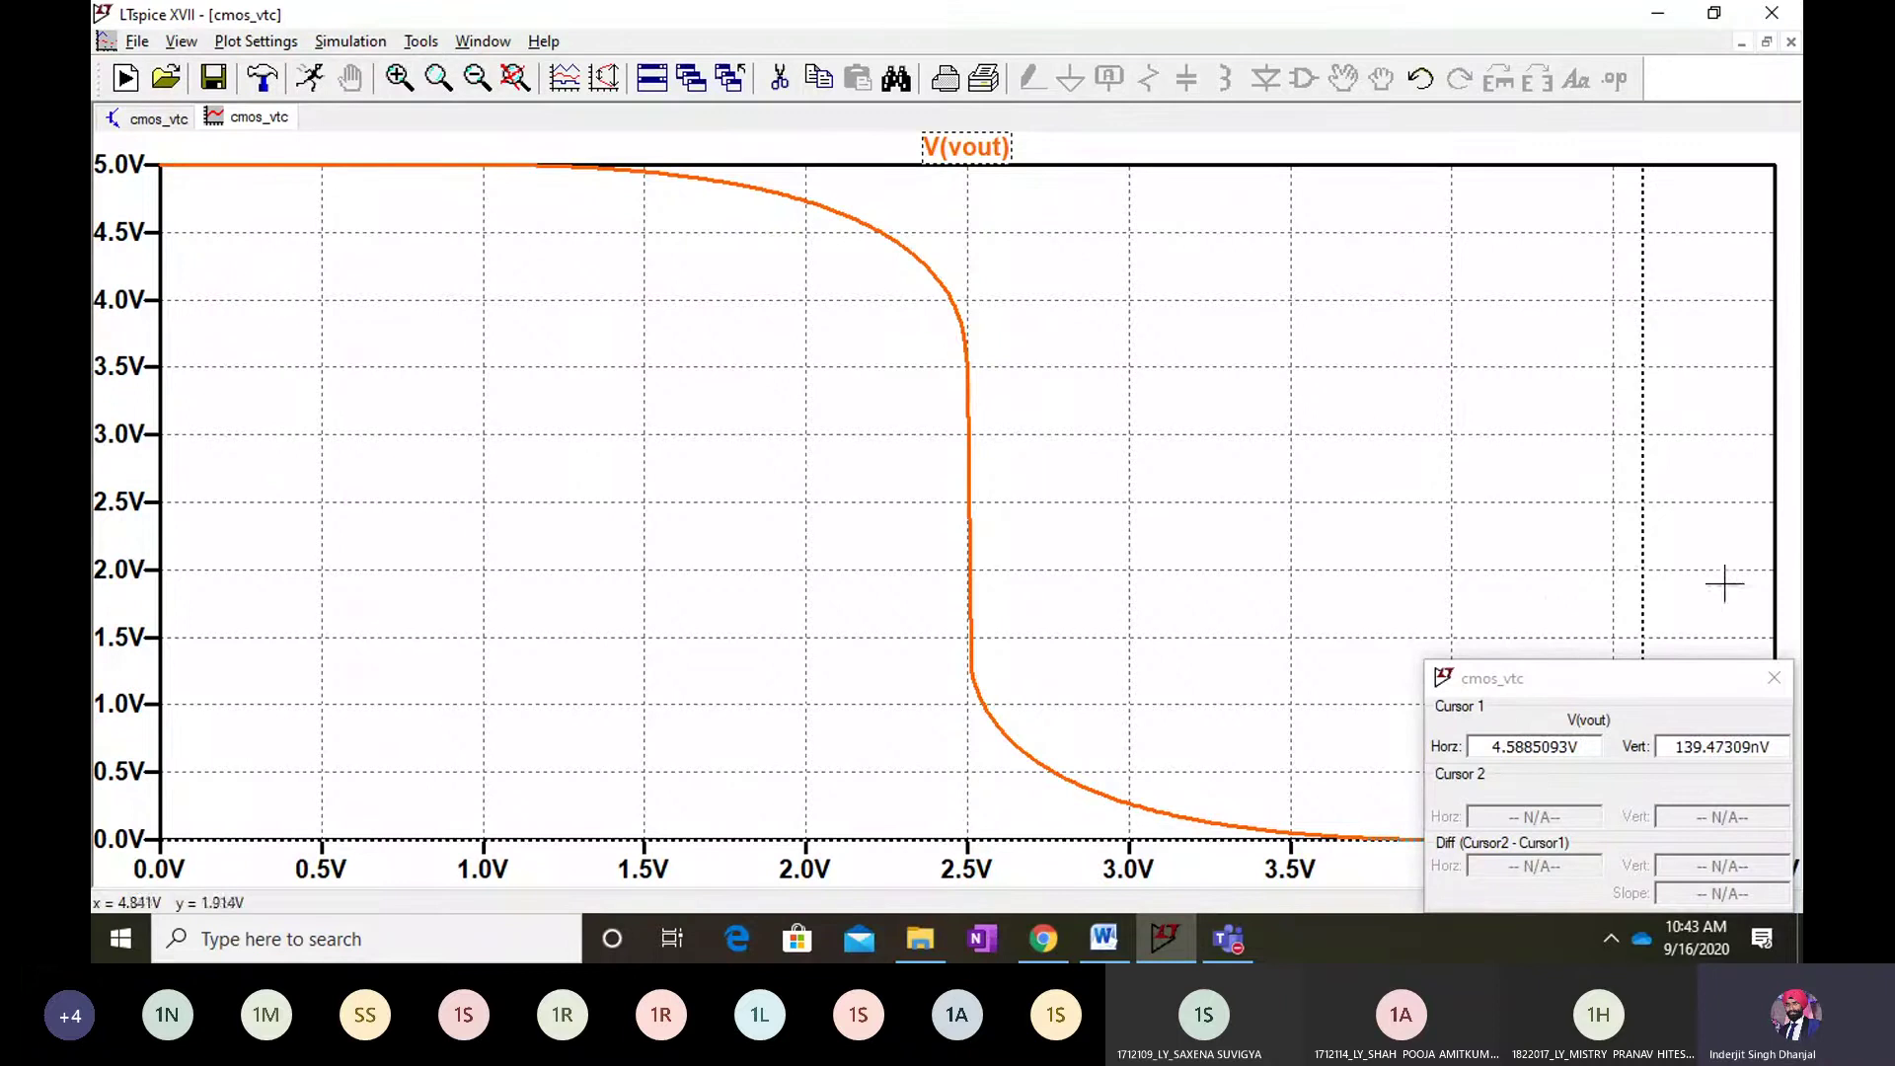
click(1786, 680)
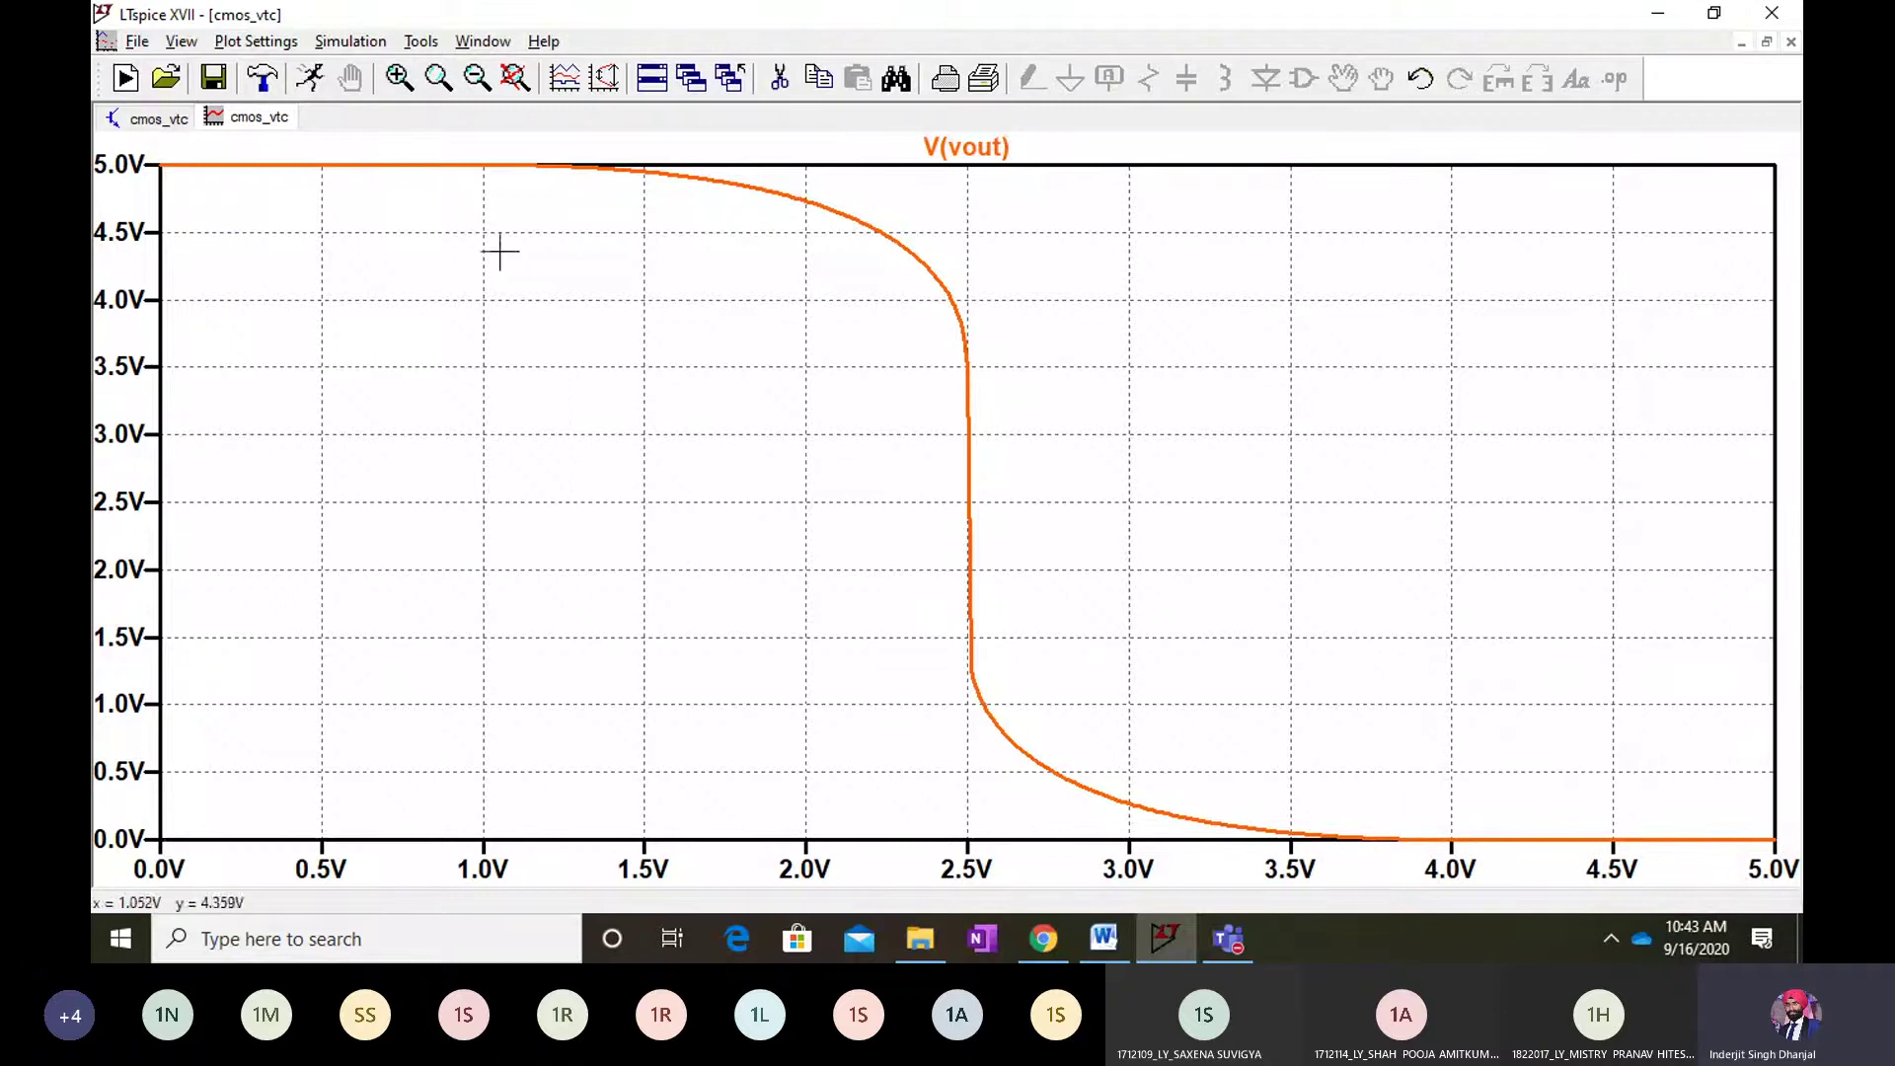
right_click(267, 111)
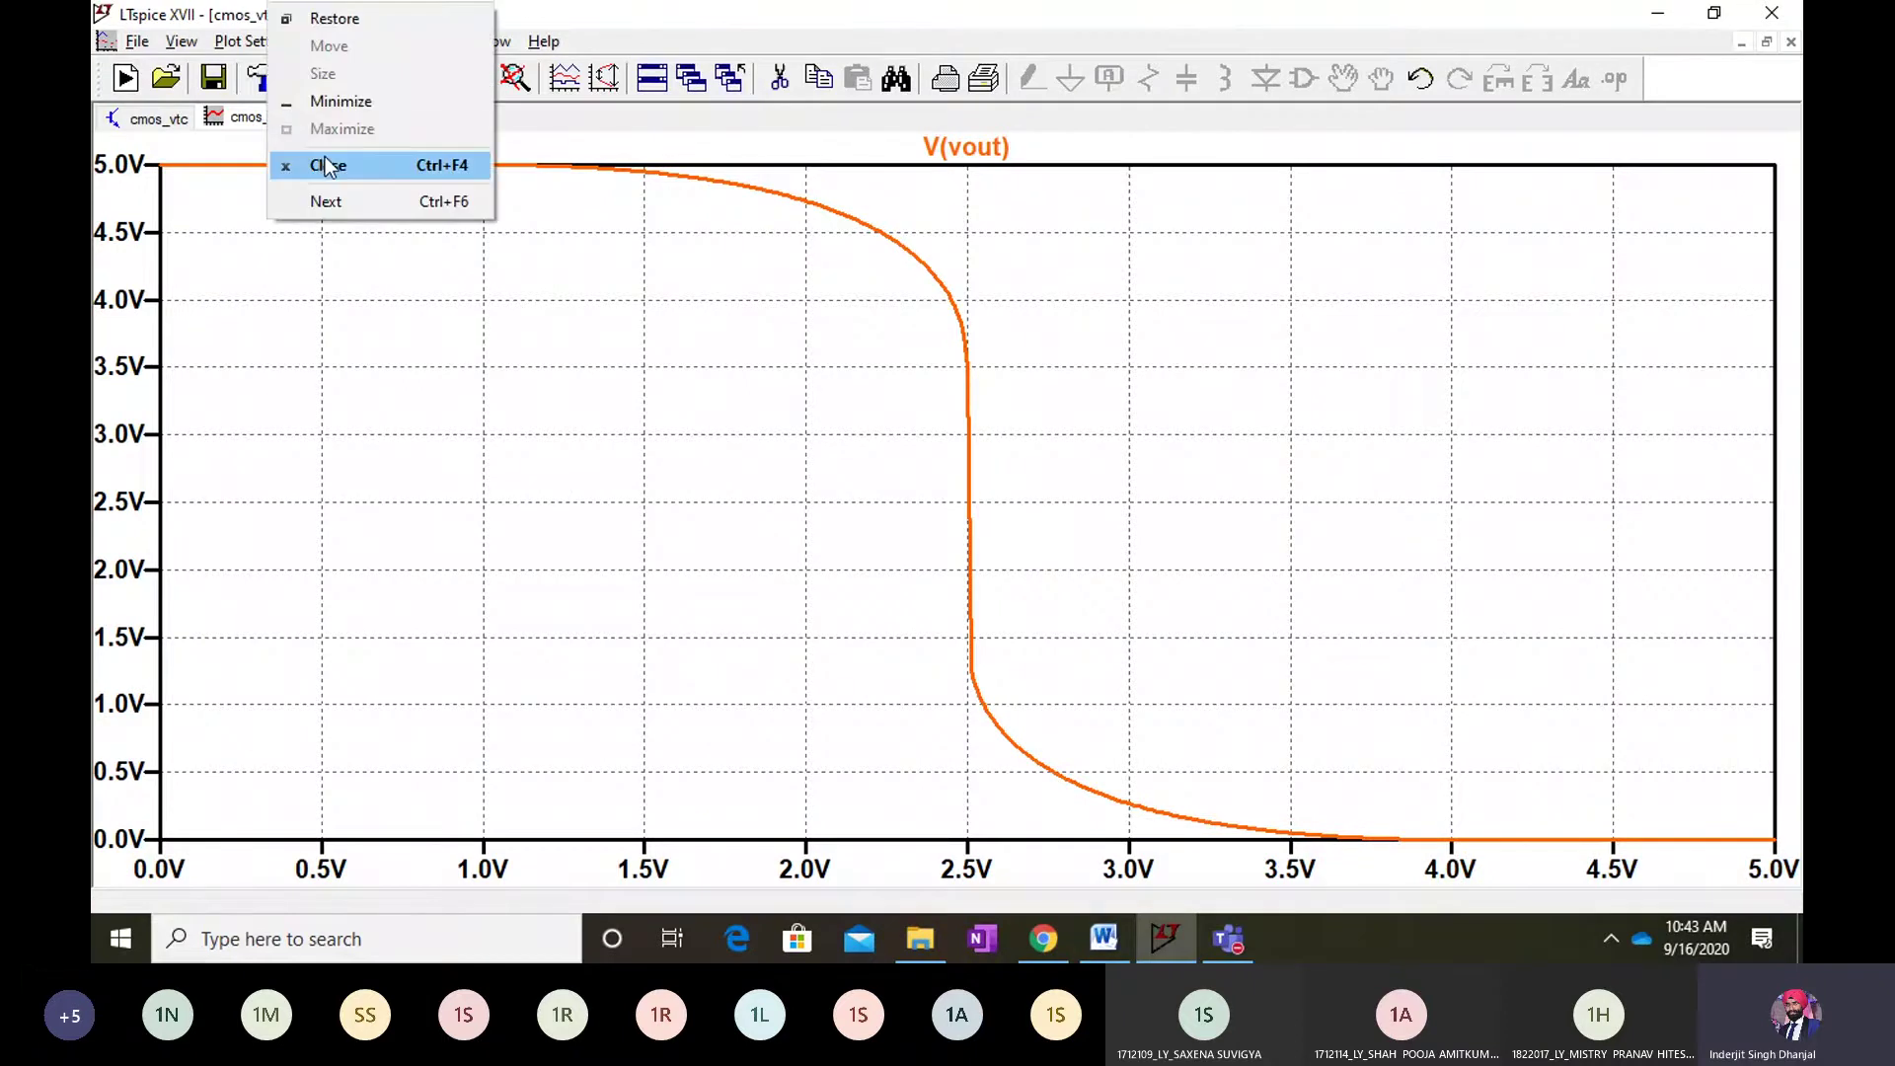
click(328, 166)
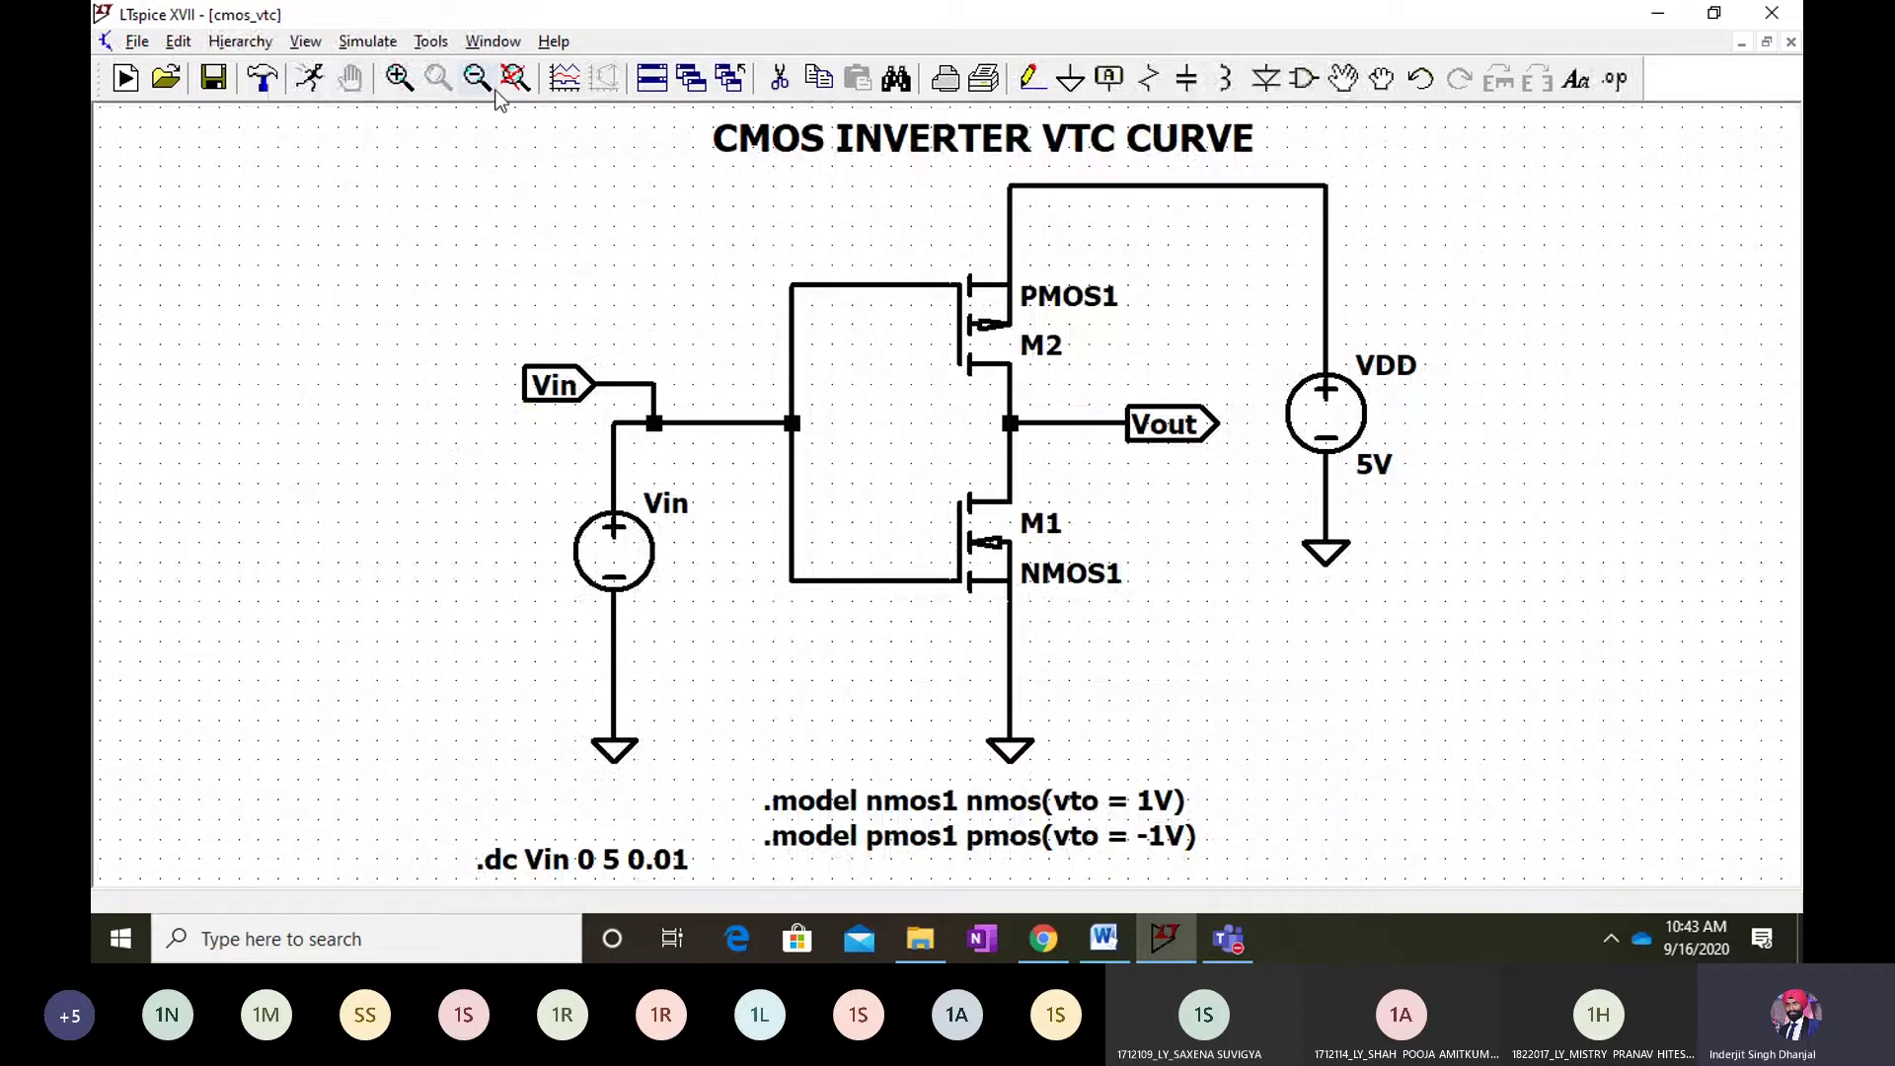
Open the cmos_speed schematic from the Ltspice folder and close the cmos_vtc schematic, saving its changes
click(179, 89)
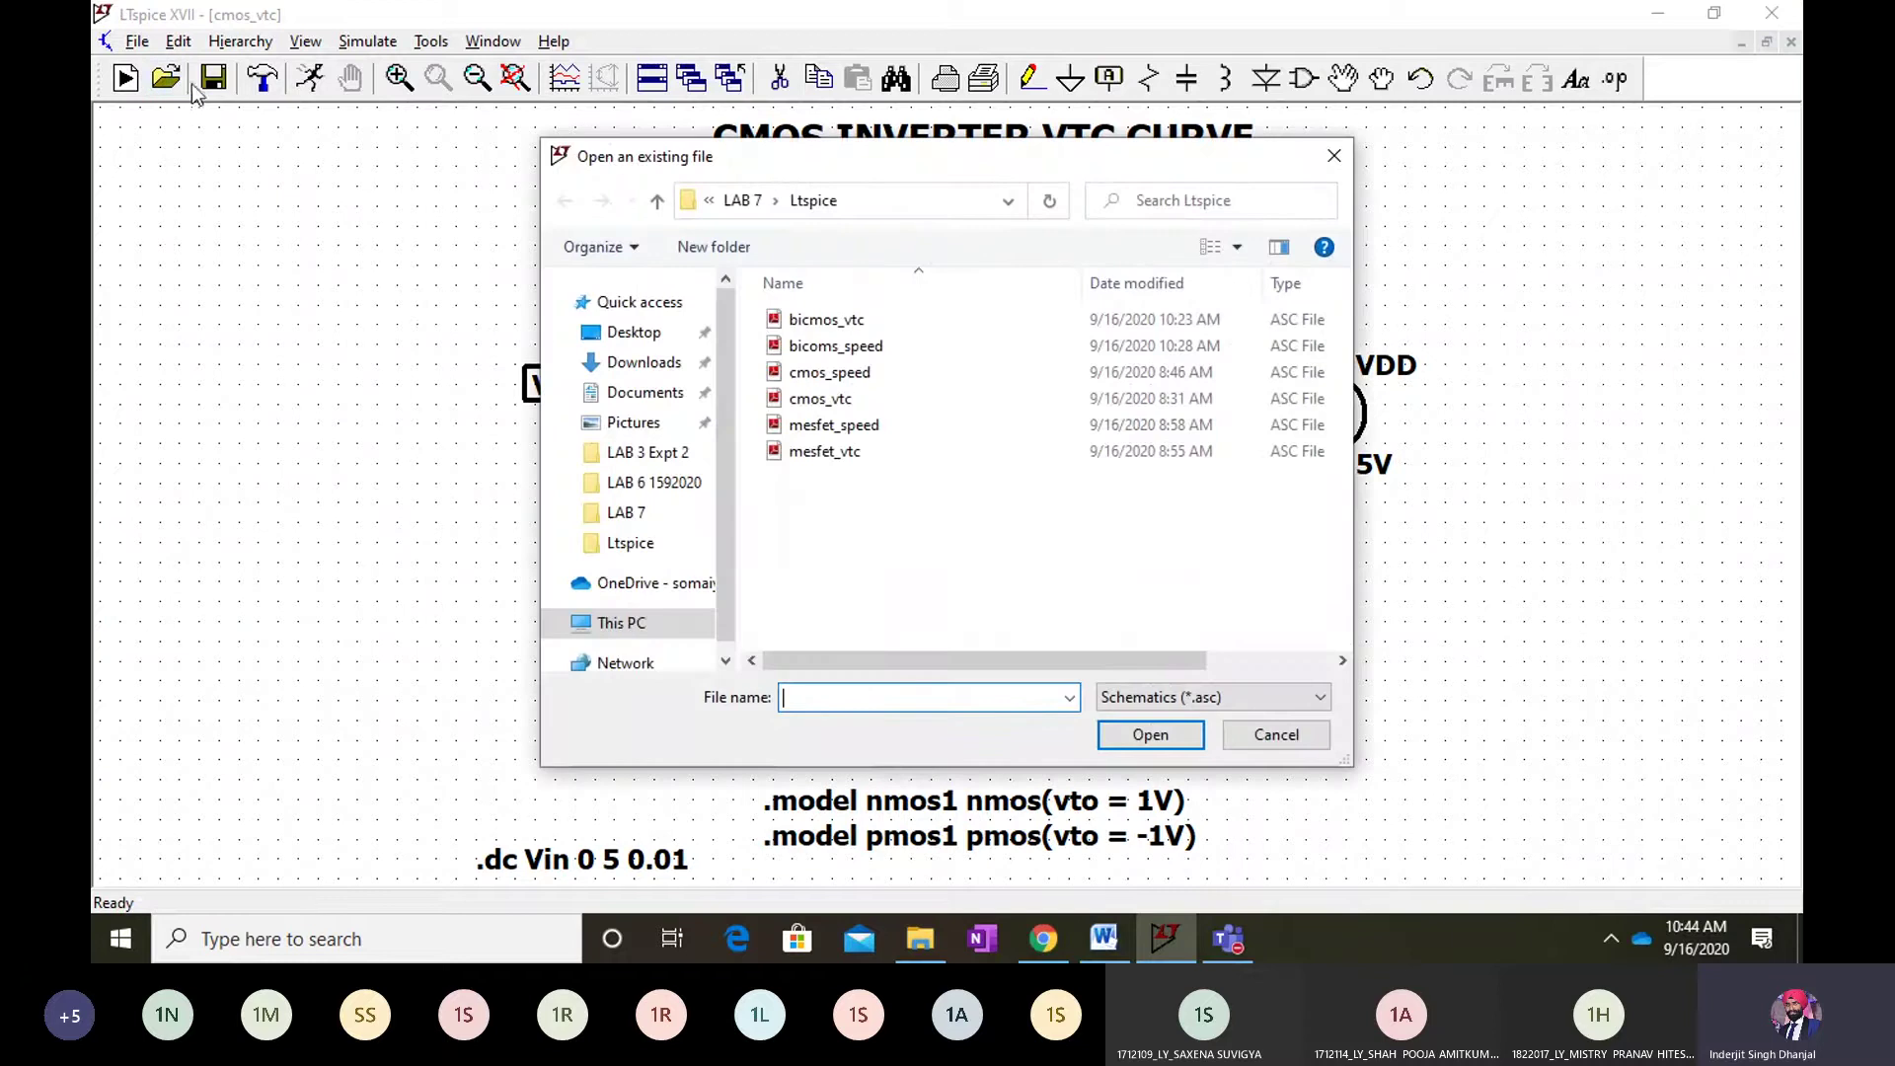
click(860, 371)
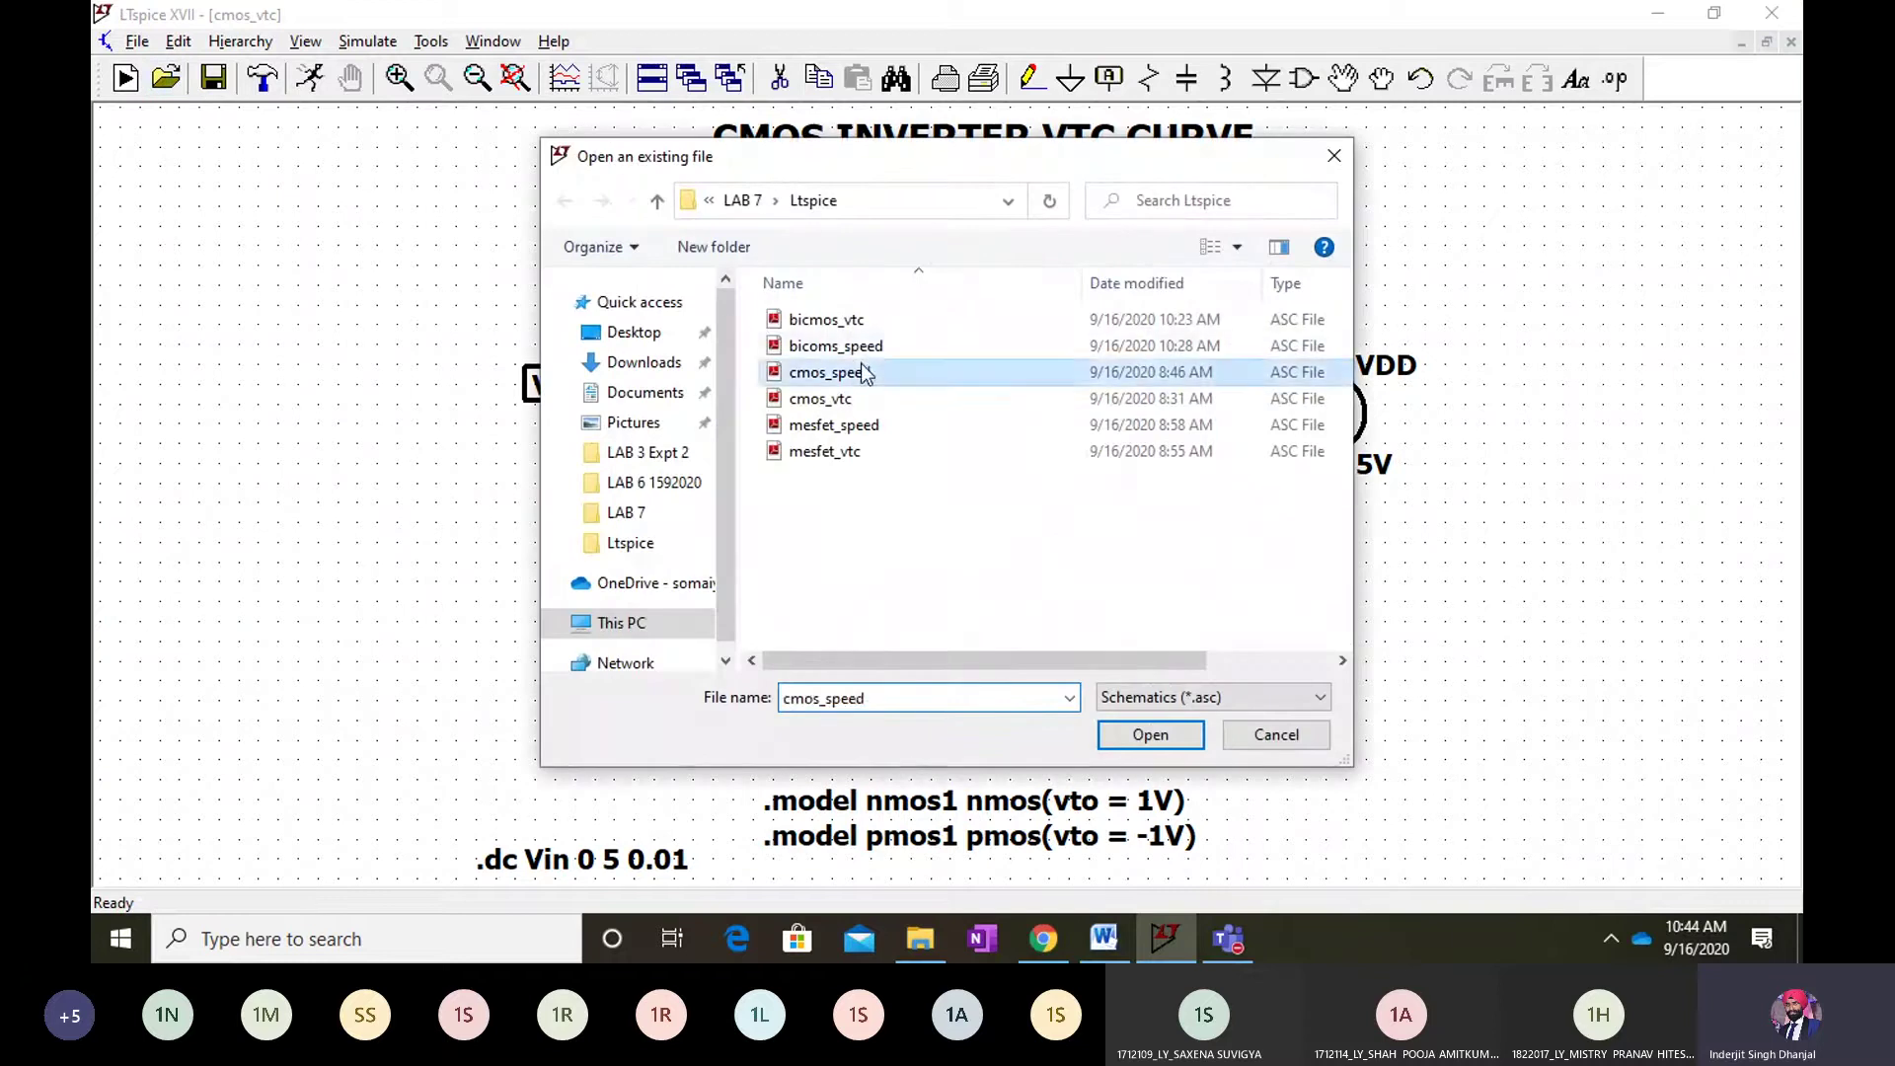
click(1160, 730)
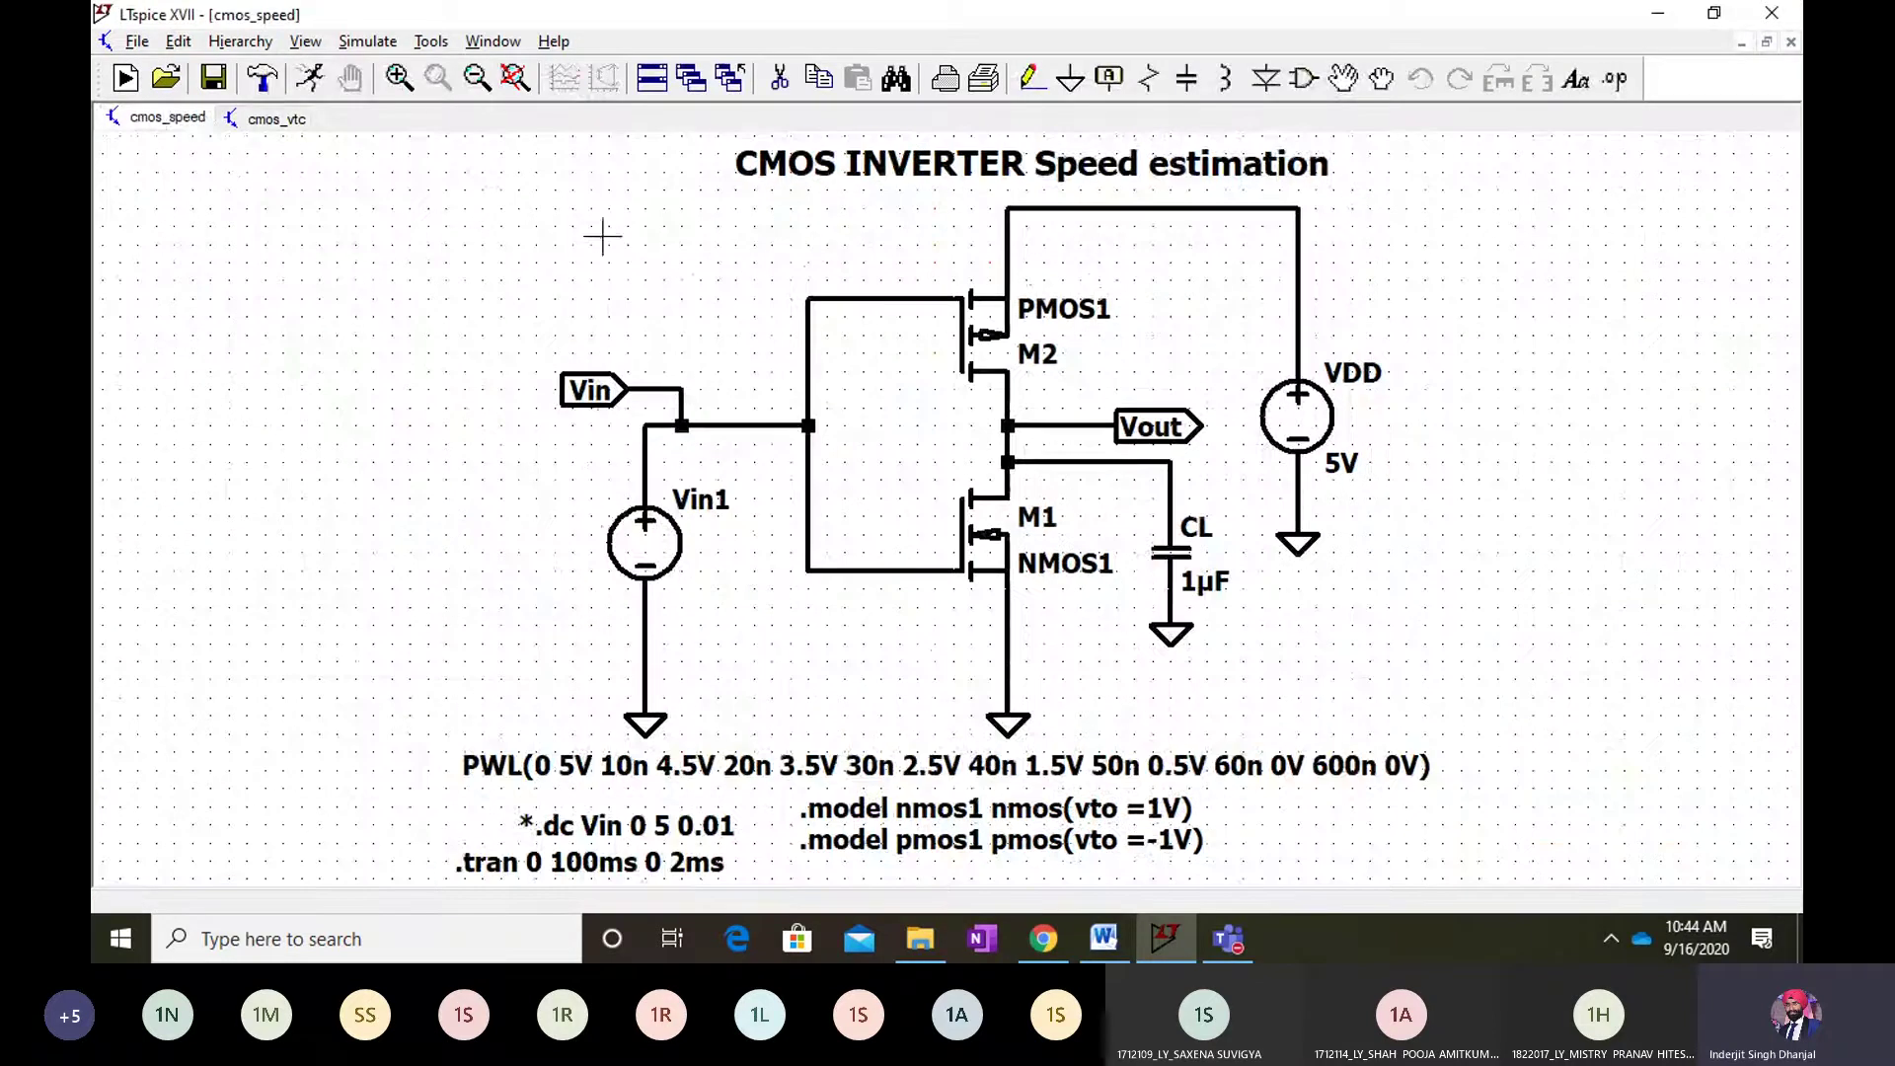
right_click(241, 122)
click(284, 170)
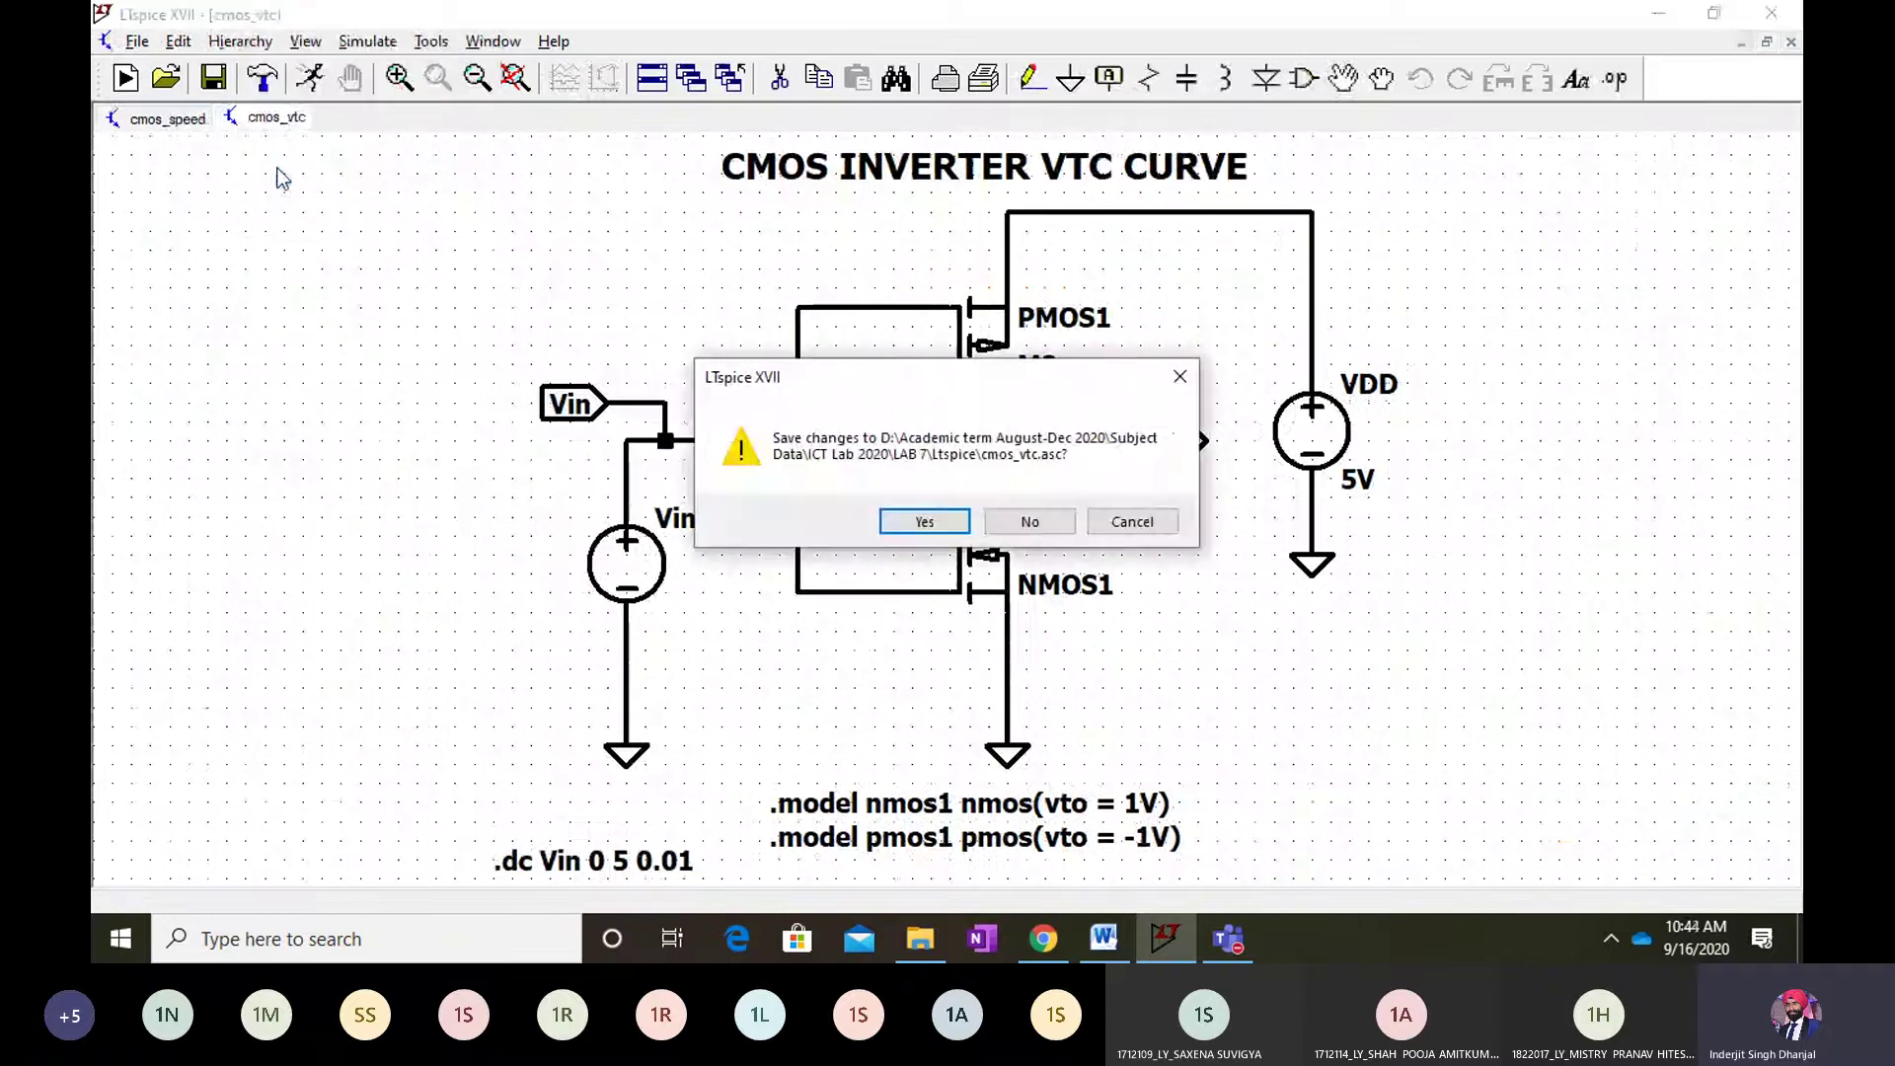
click(949, 522)
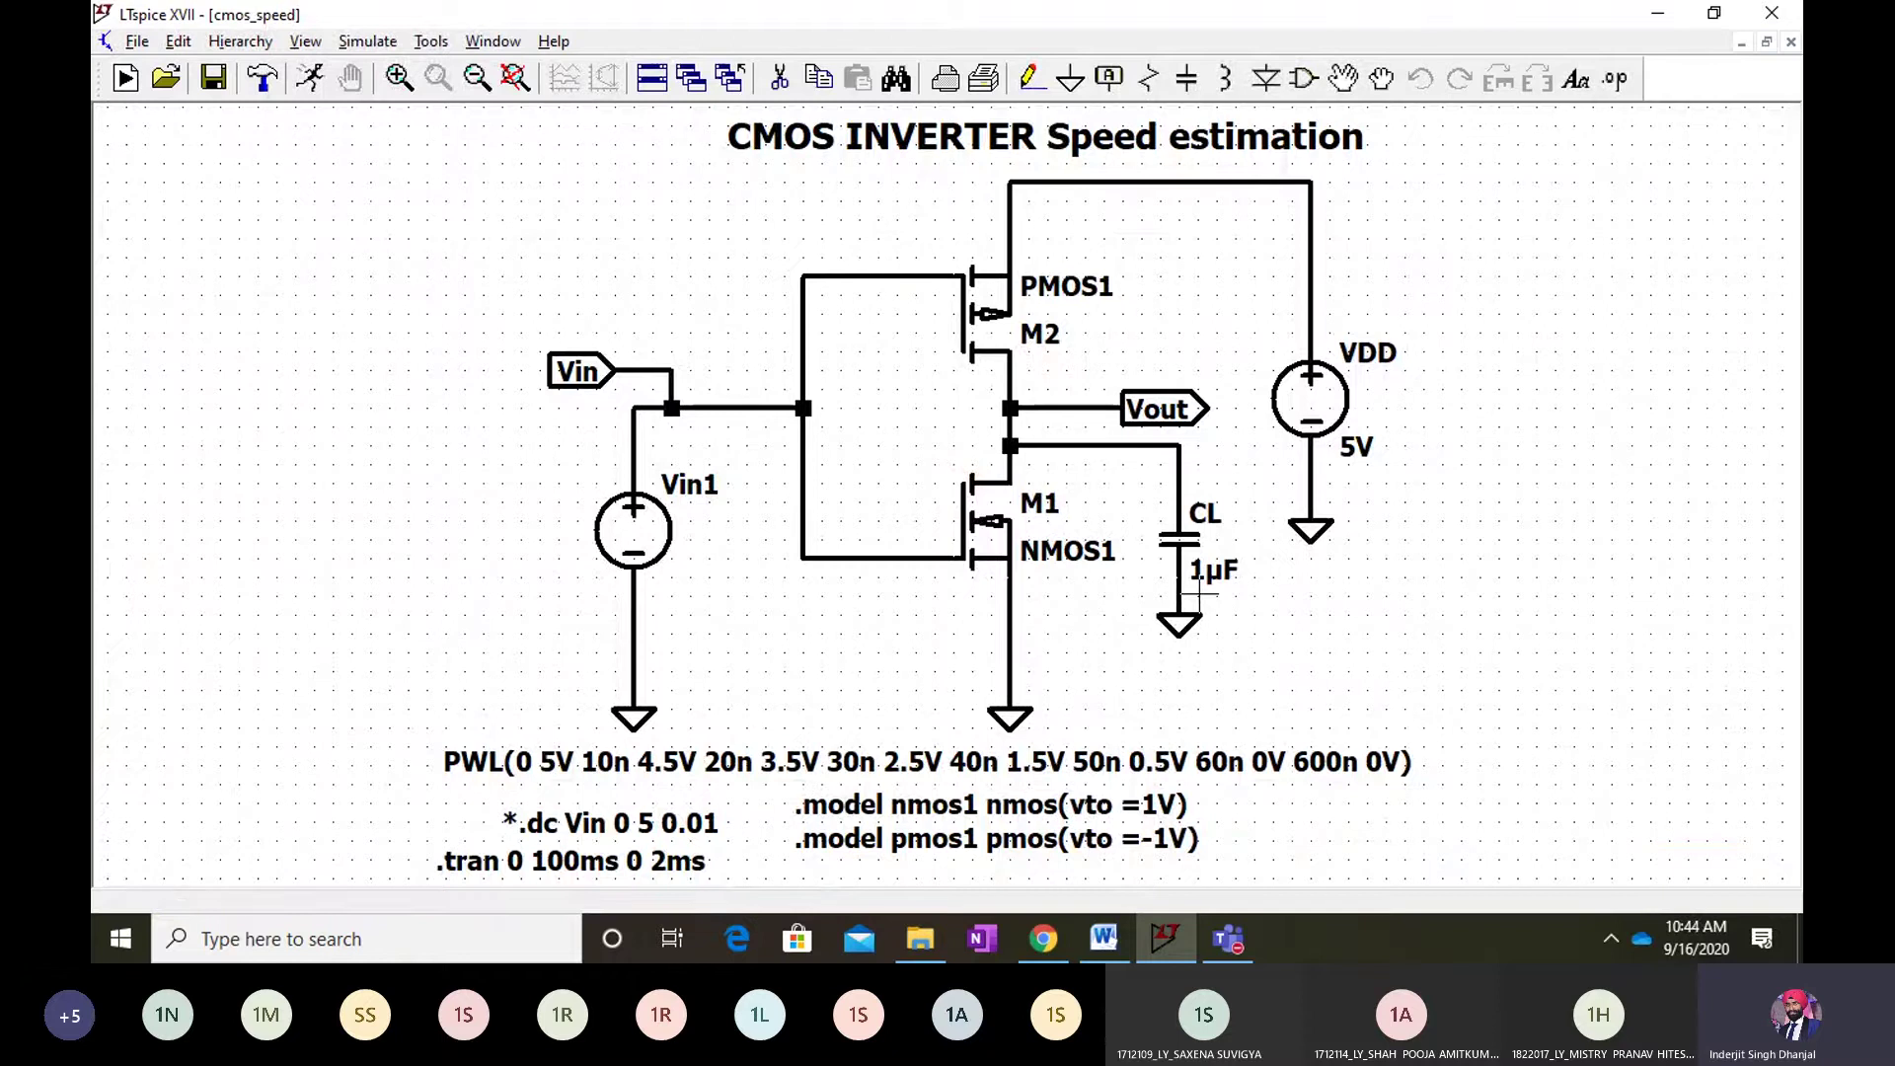
Switch to the Word write-up, examine the CMOS inverter delay time table by load capacitance, and return to the LTspice schematic
click(1122, 939)
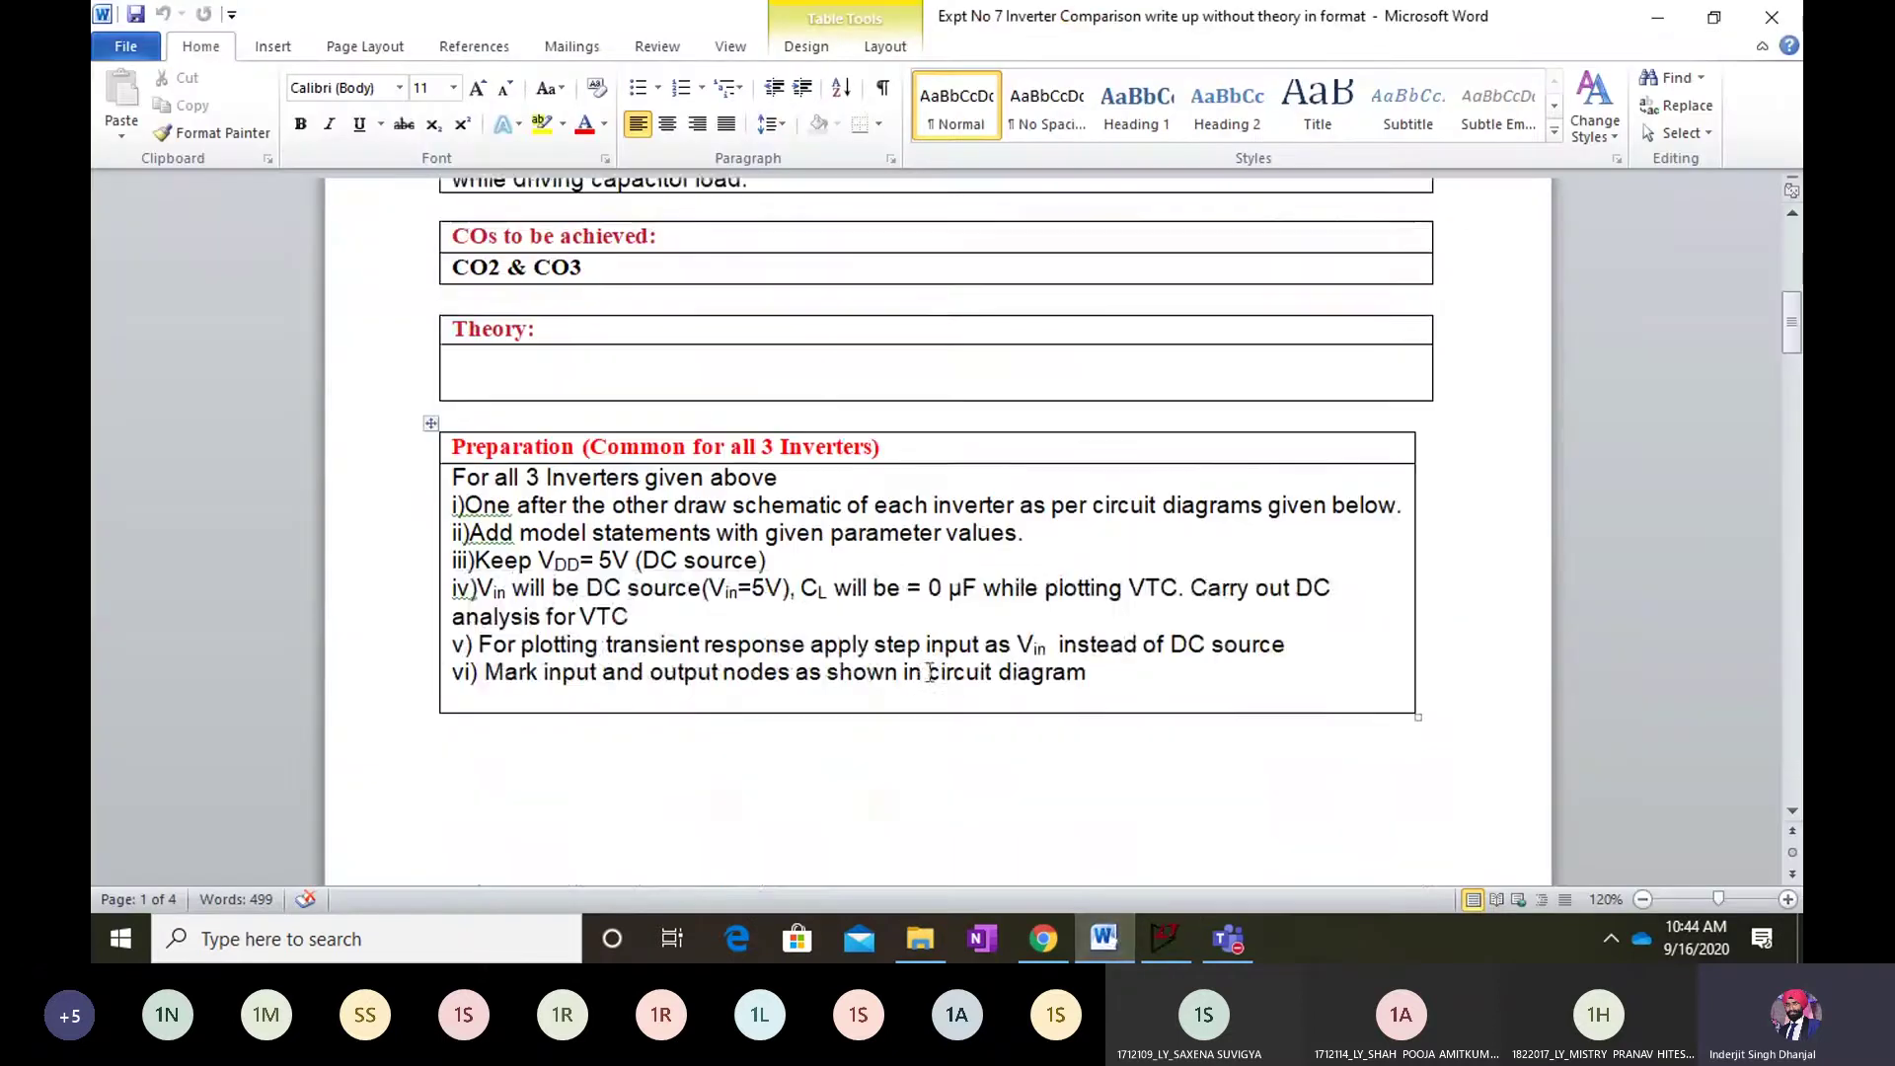
scroll(930, 673, down, 3)
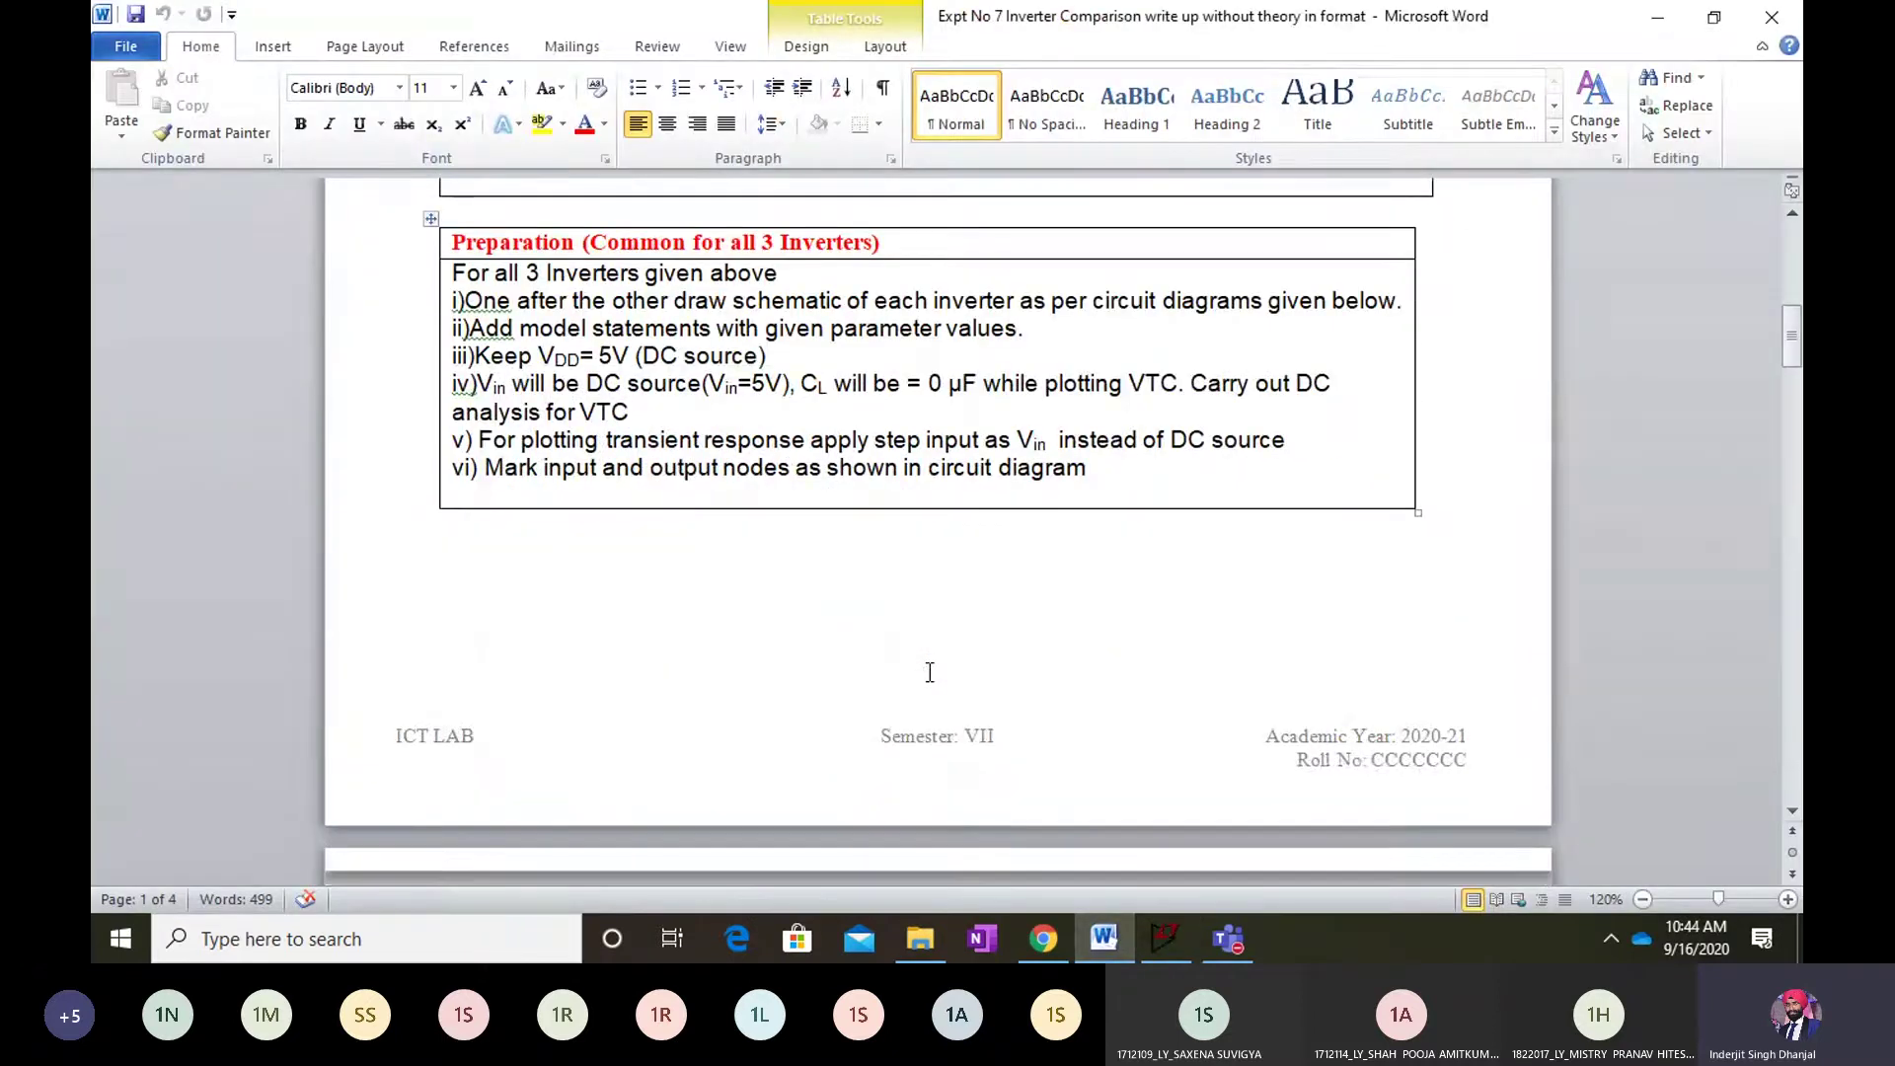
scroll(924, 653, down, 15)
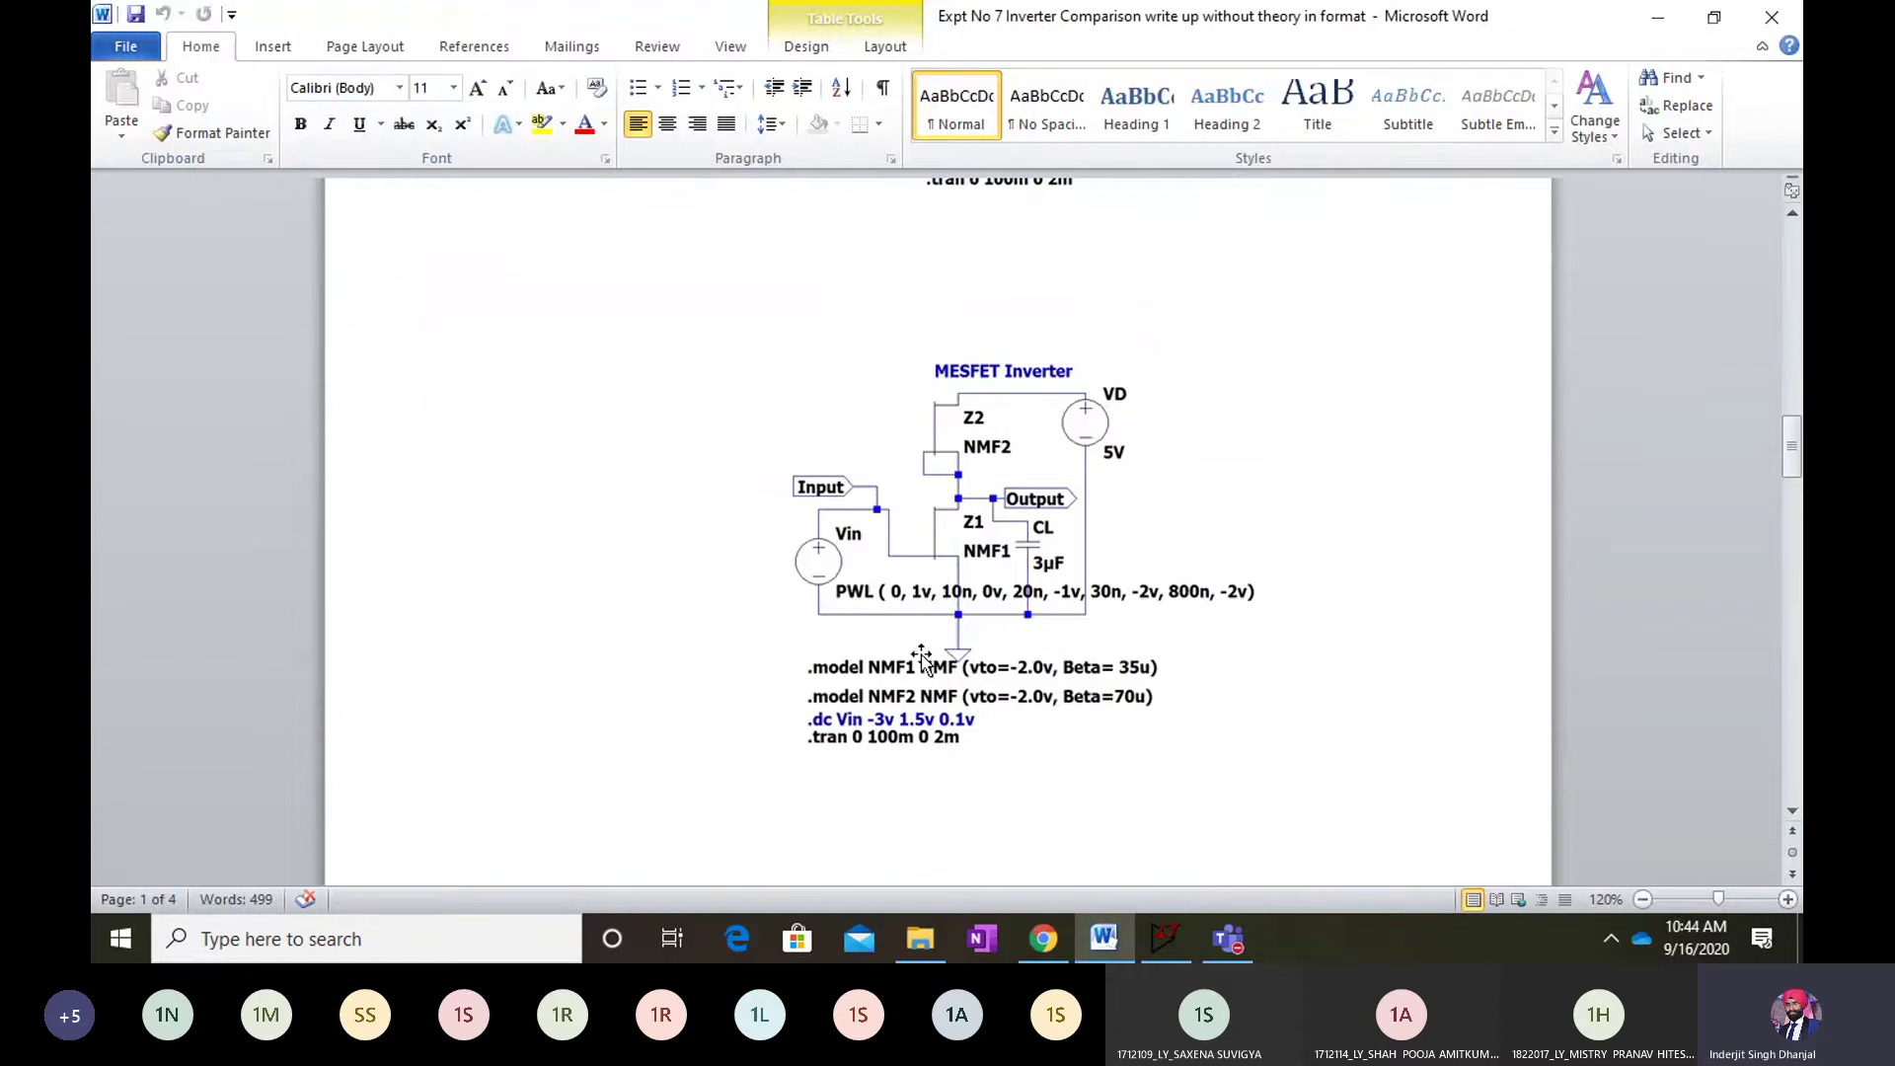
scroll(922, 656, down, 6)
scroll(924, 654, down, 20)
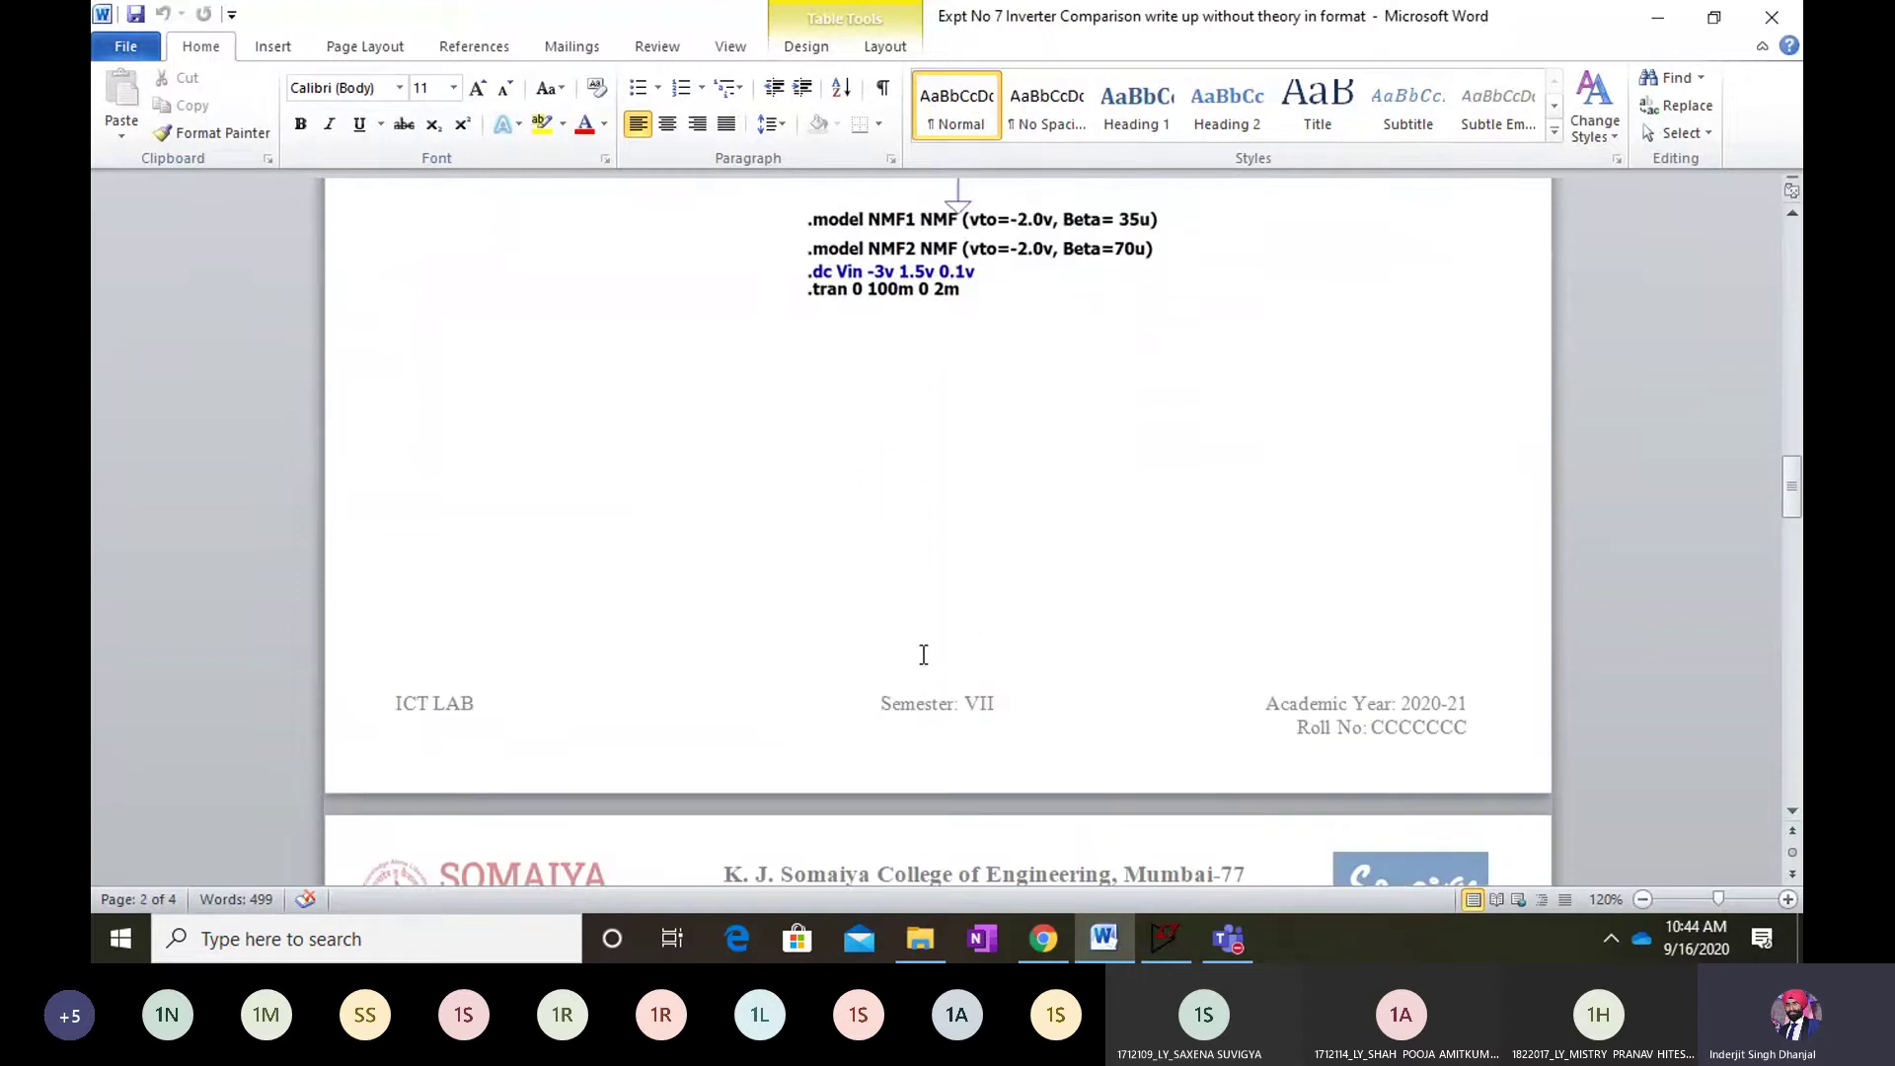
scroll(924, 655, up, 8)
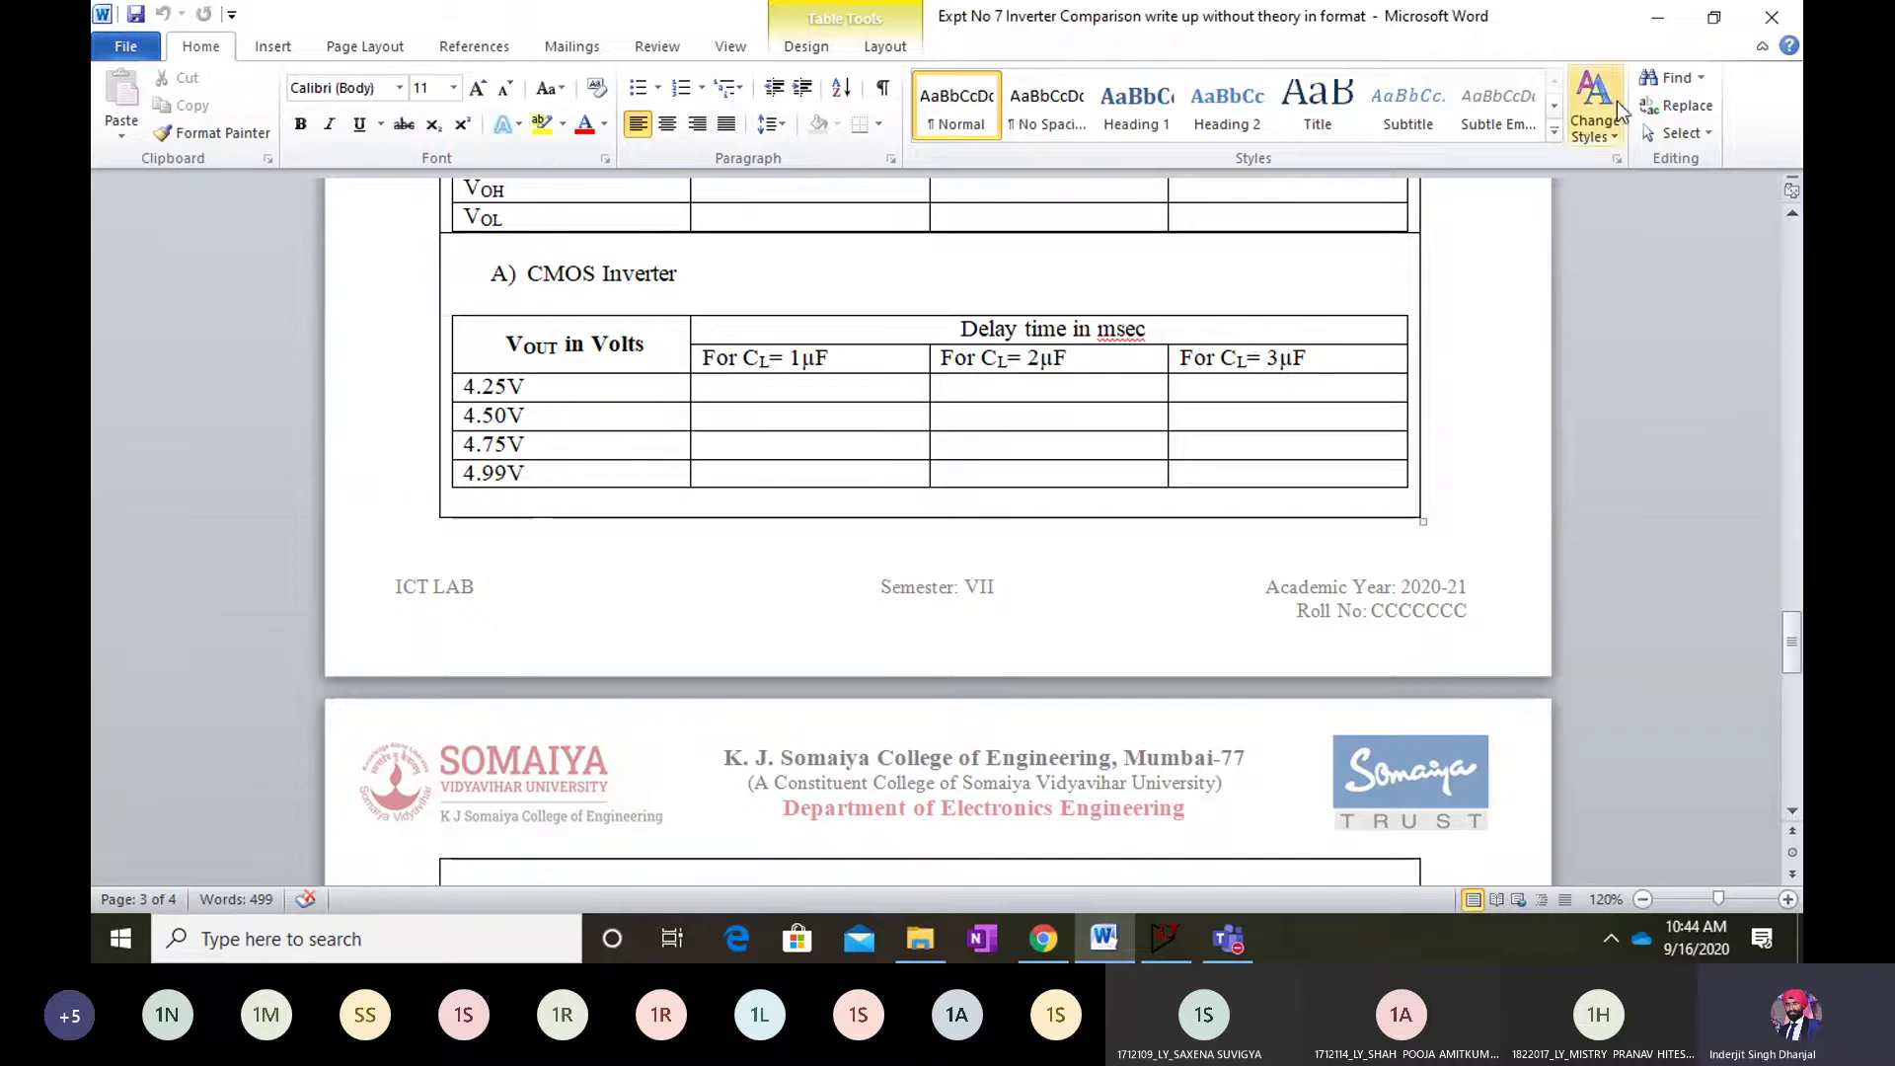
click(1663, 27)
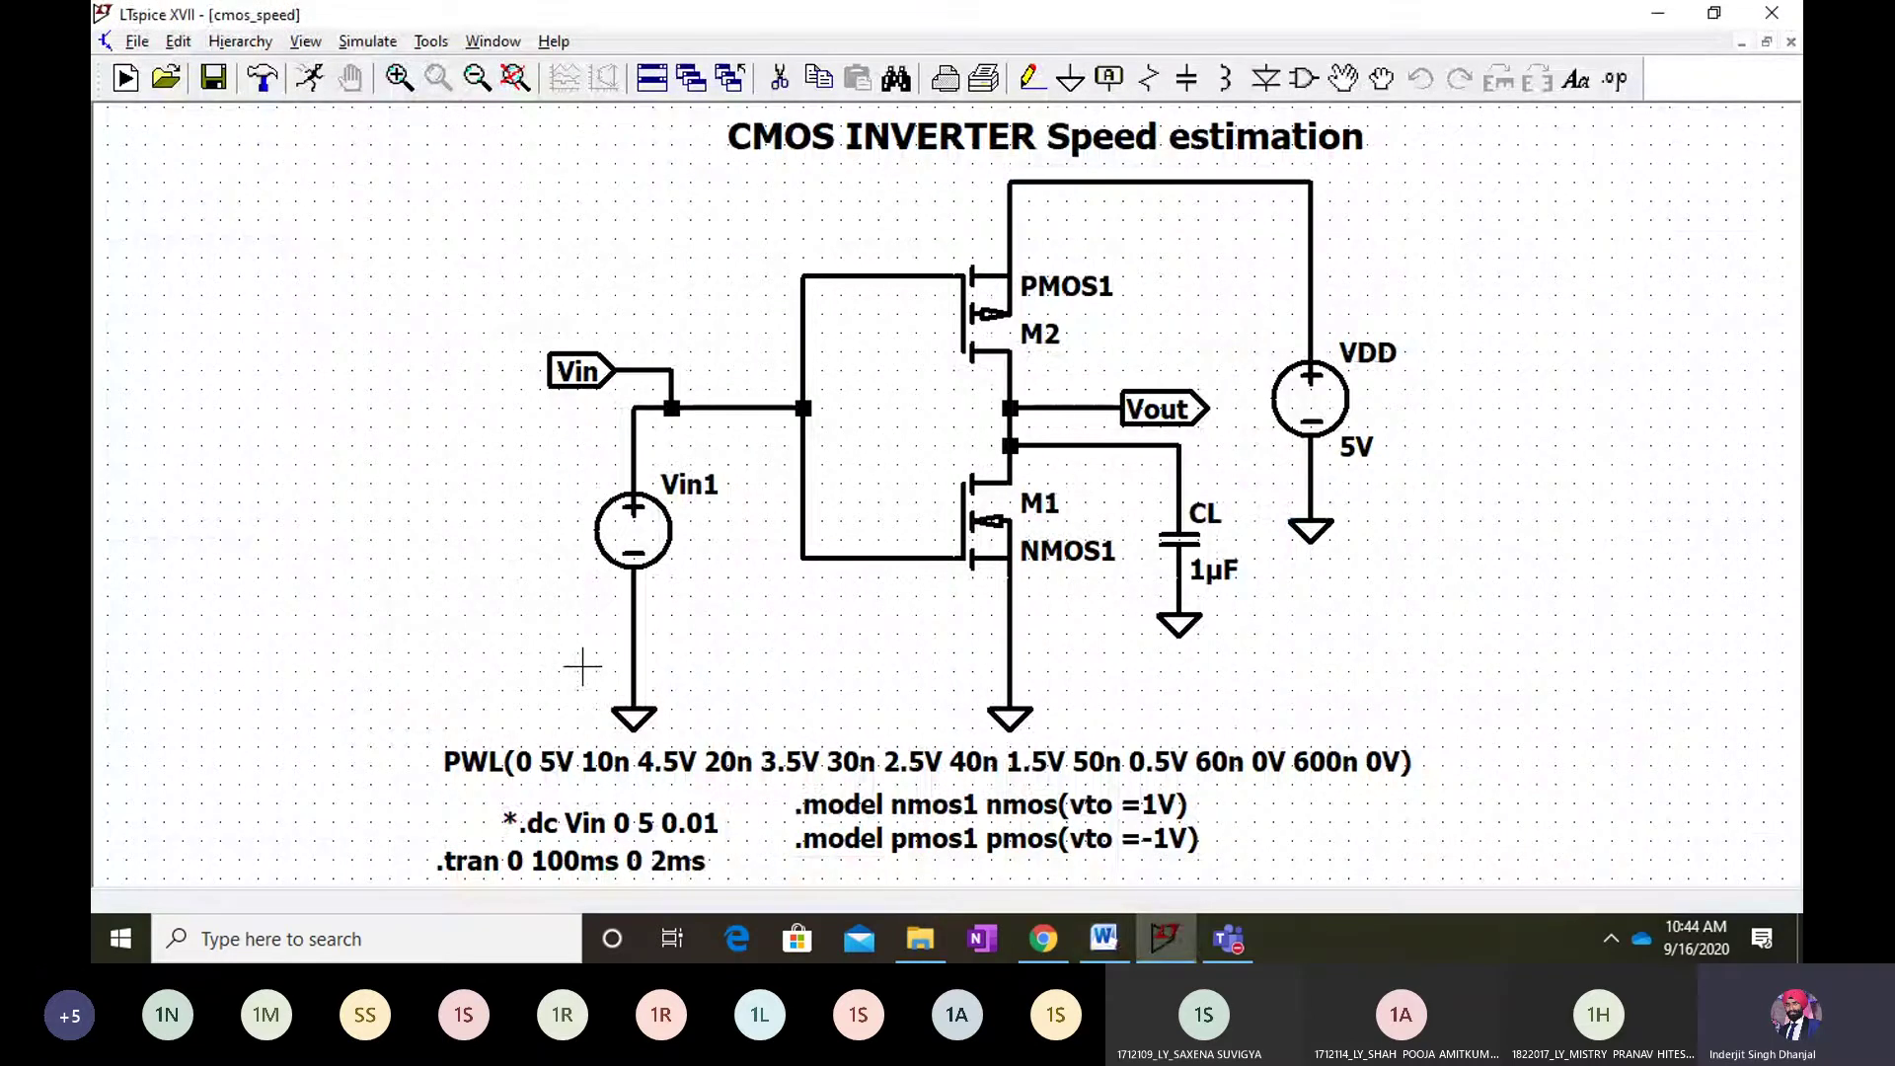
Inspect the full list of piece-wise linear time and voltage points defined for the Vin1 source
right_click(662, 536)
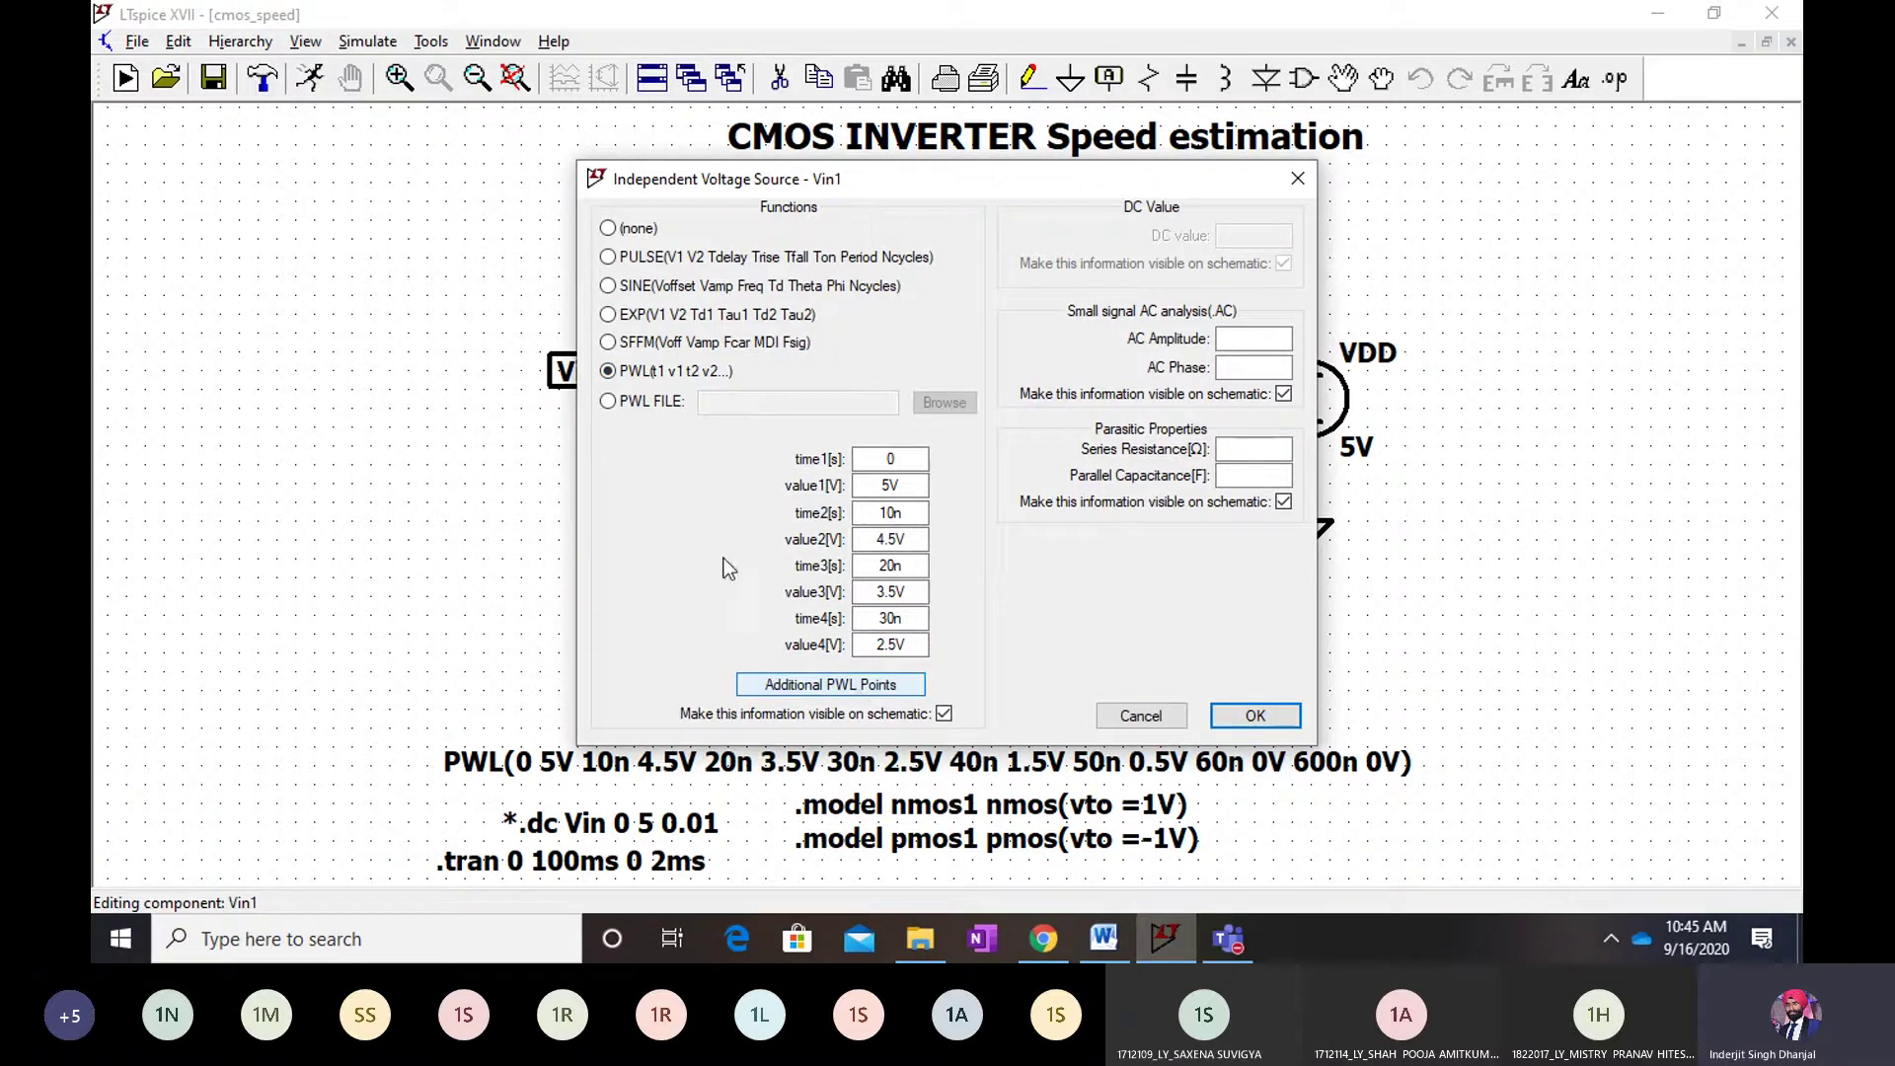
click(837, 684)
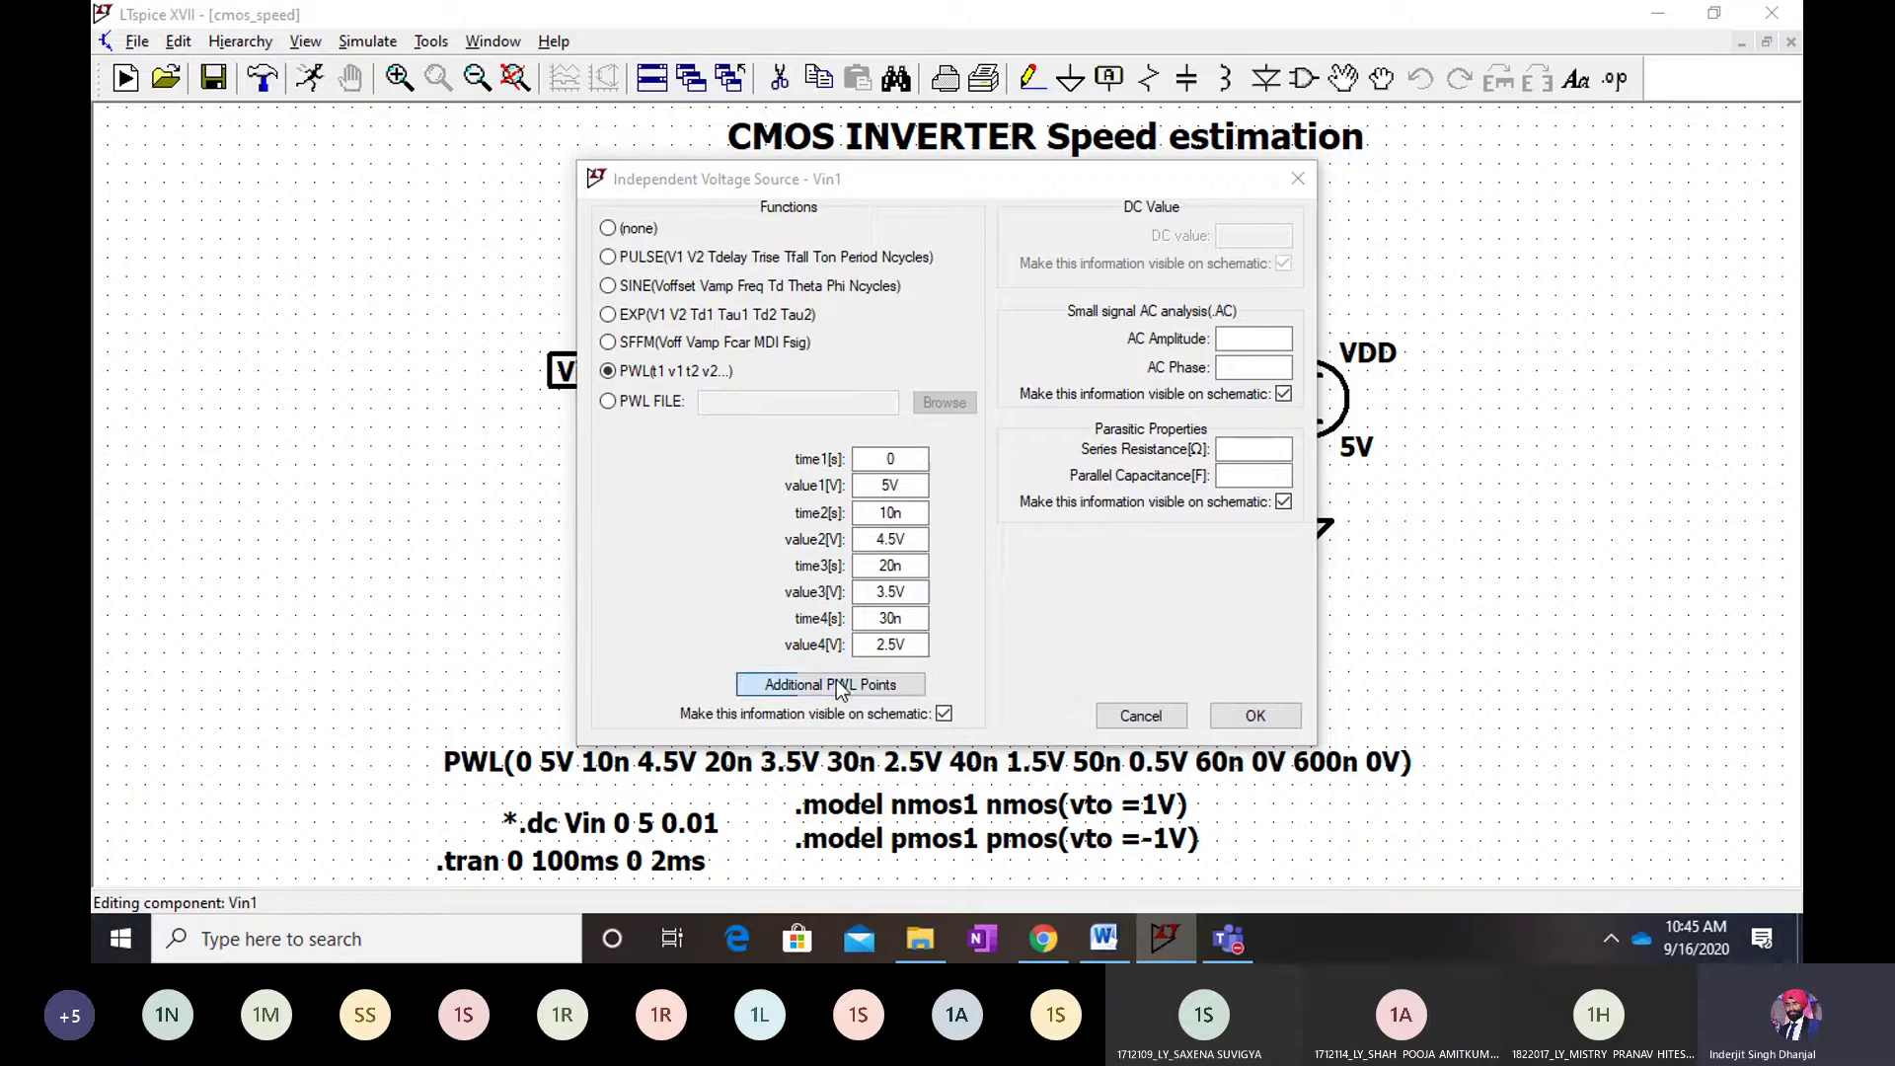
click(879, 311)
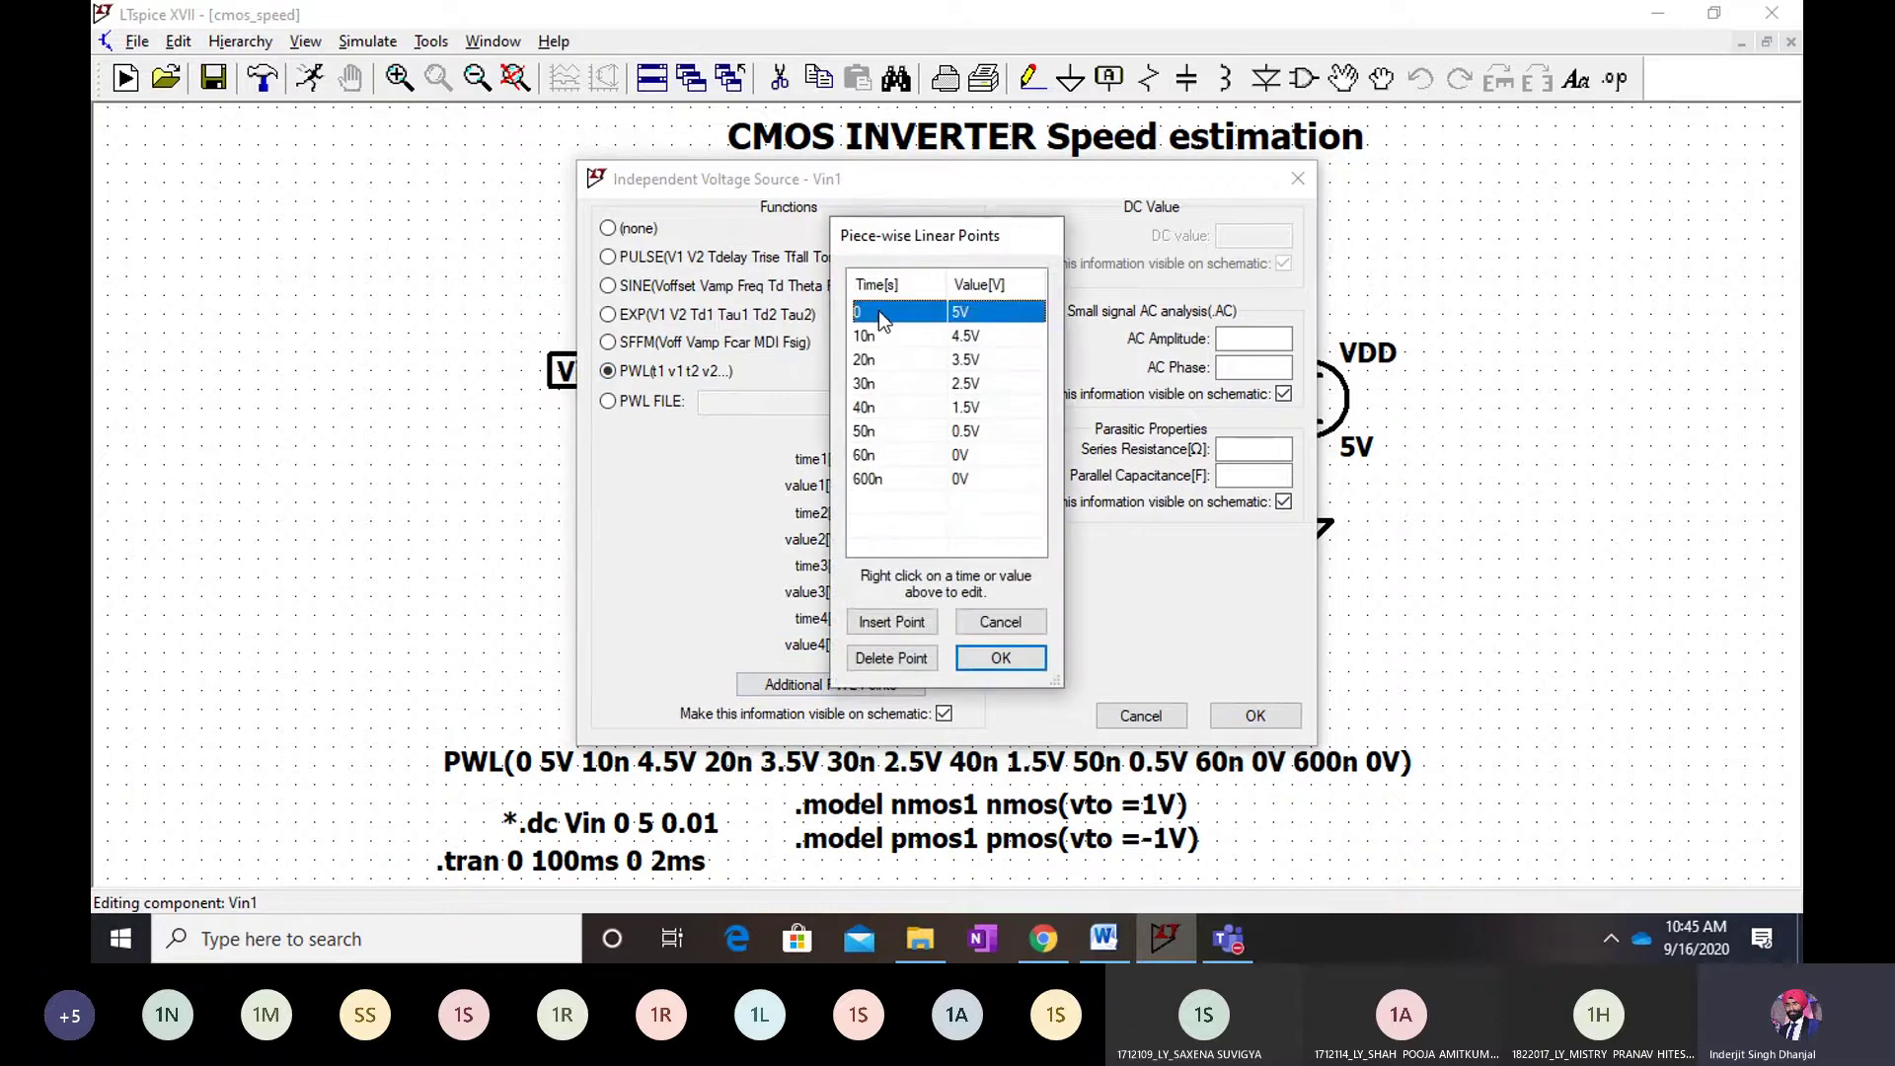
right_click(879, 310)
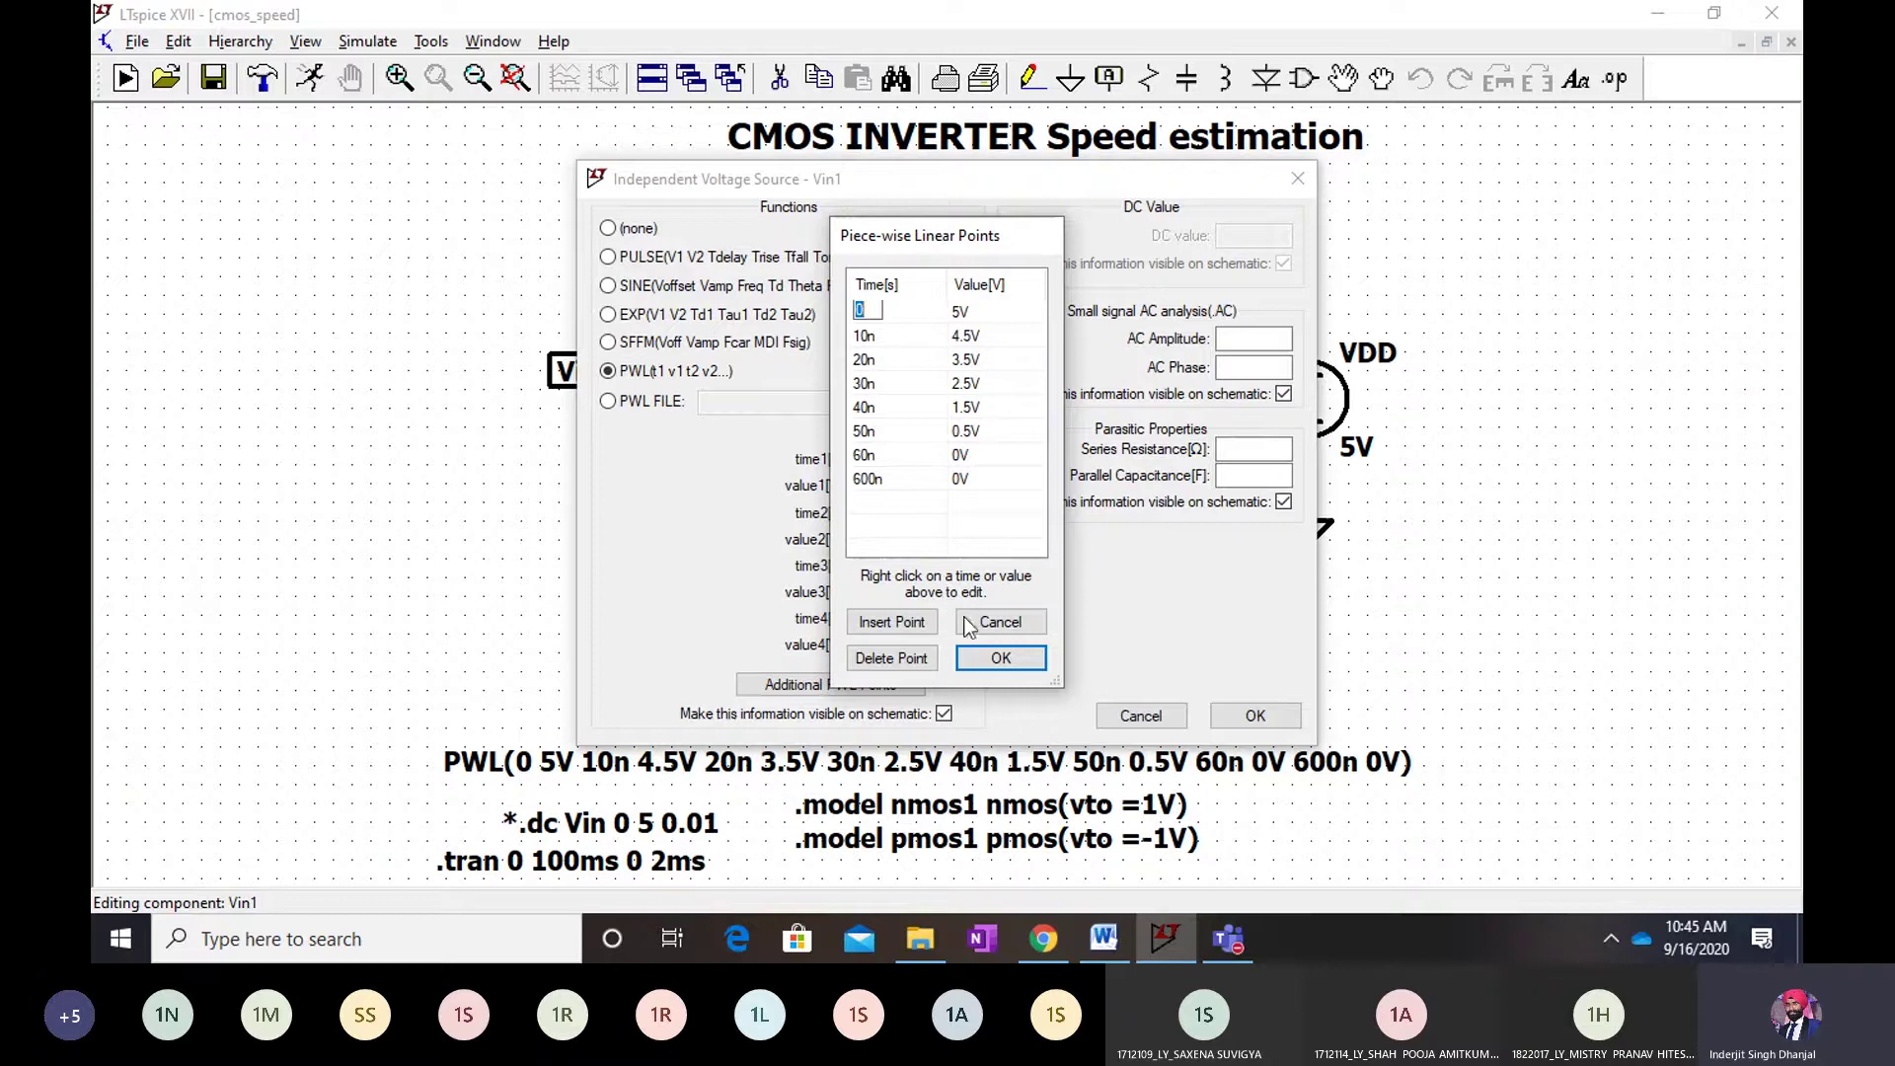
click(985, 655)
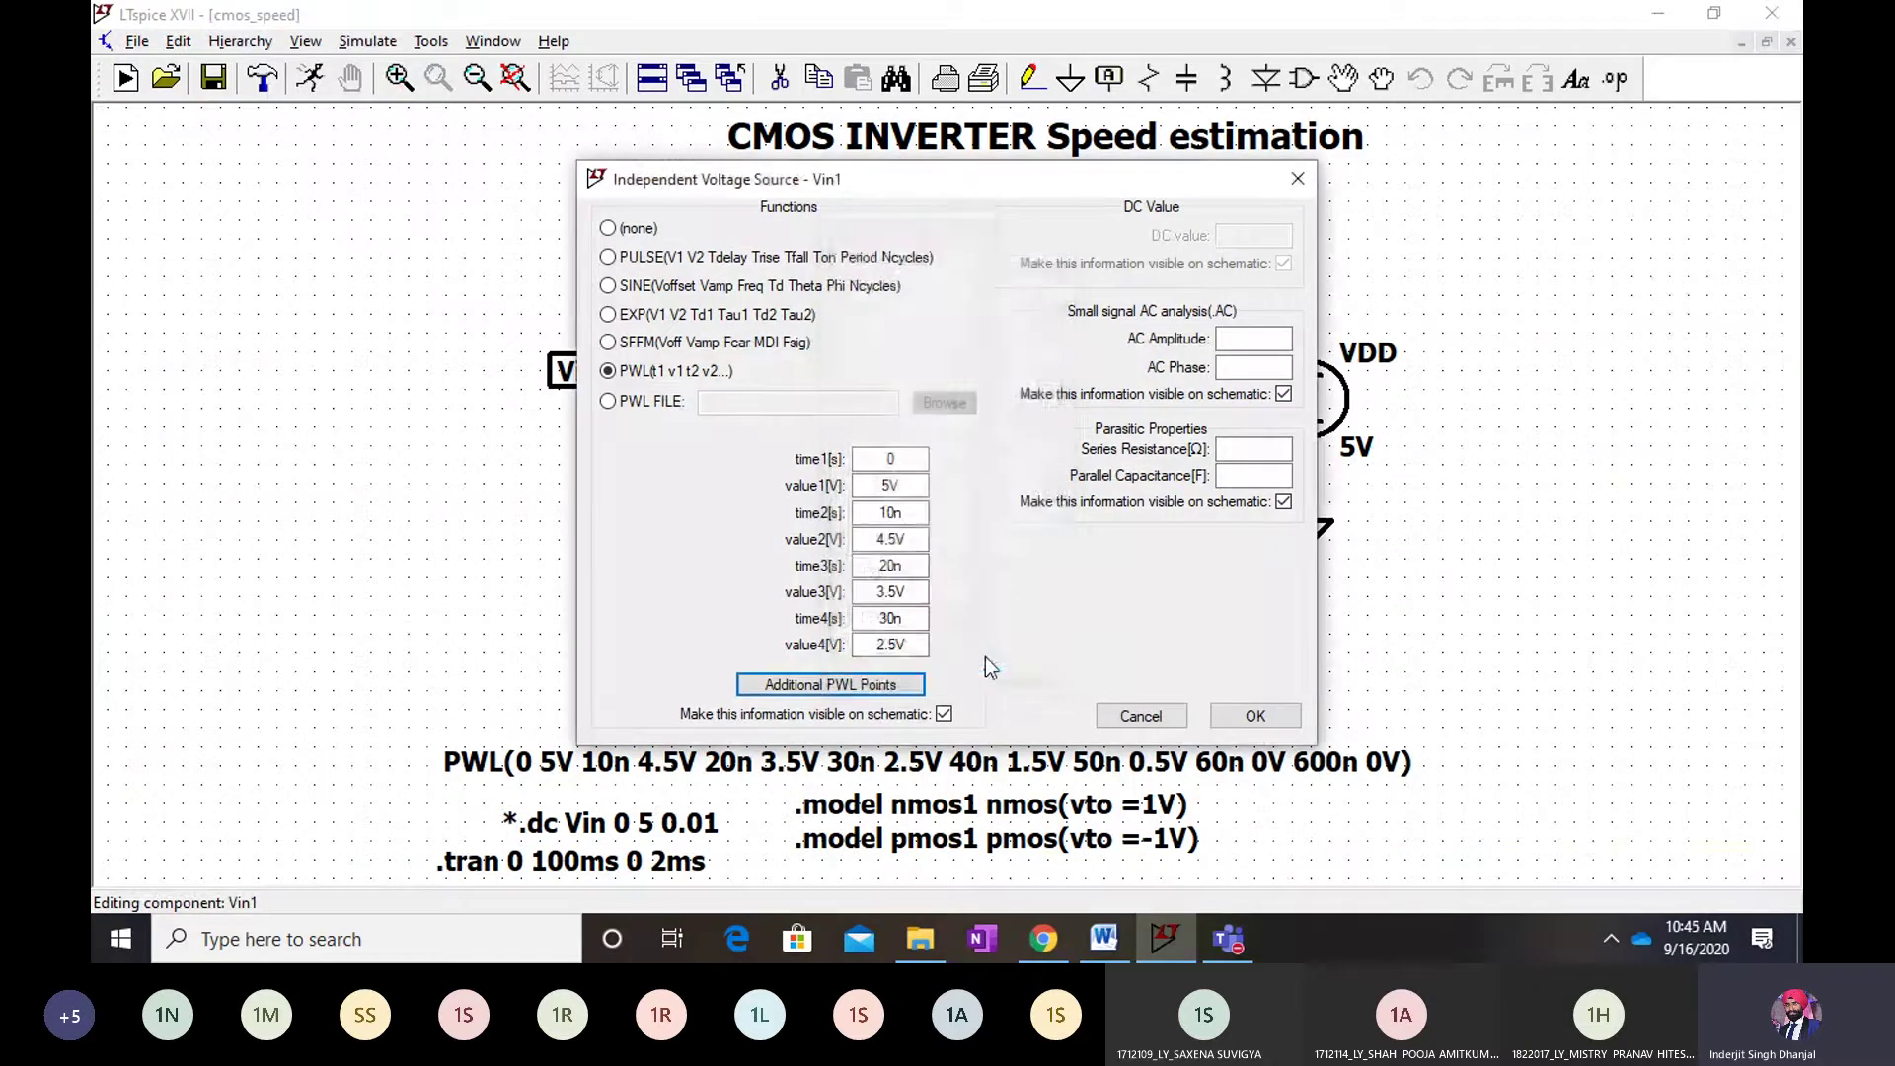
click(1254, 716)
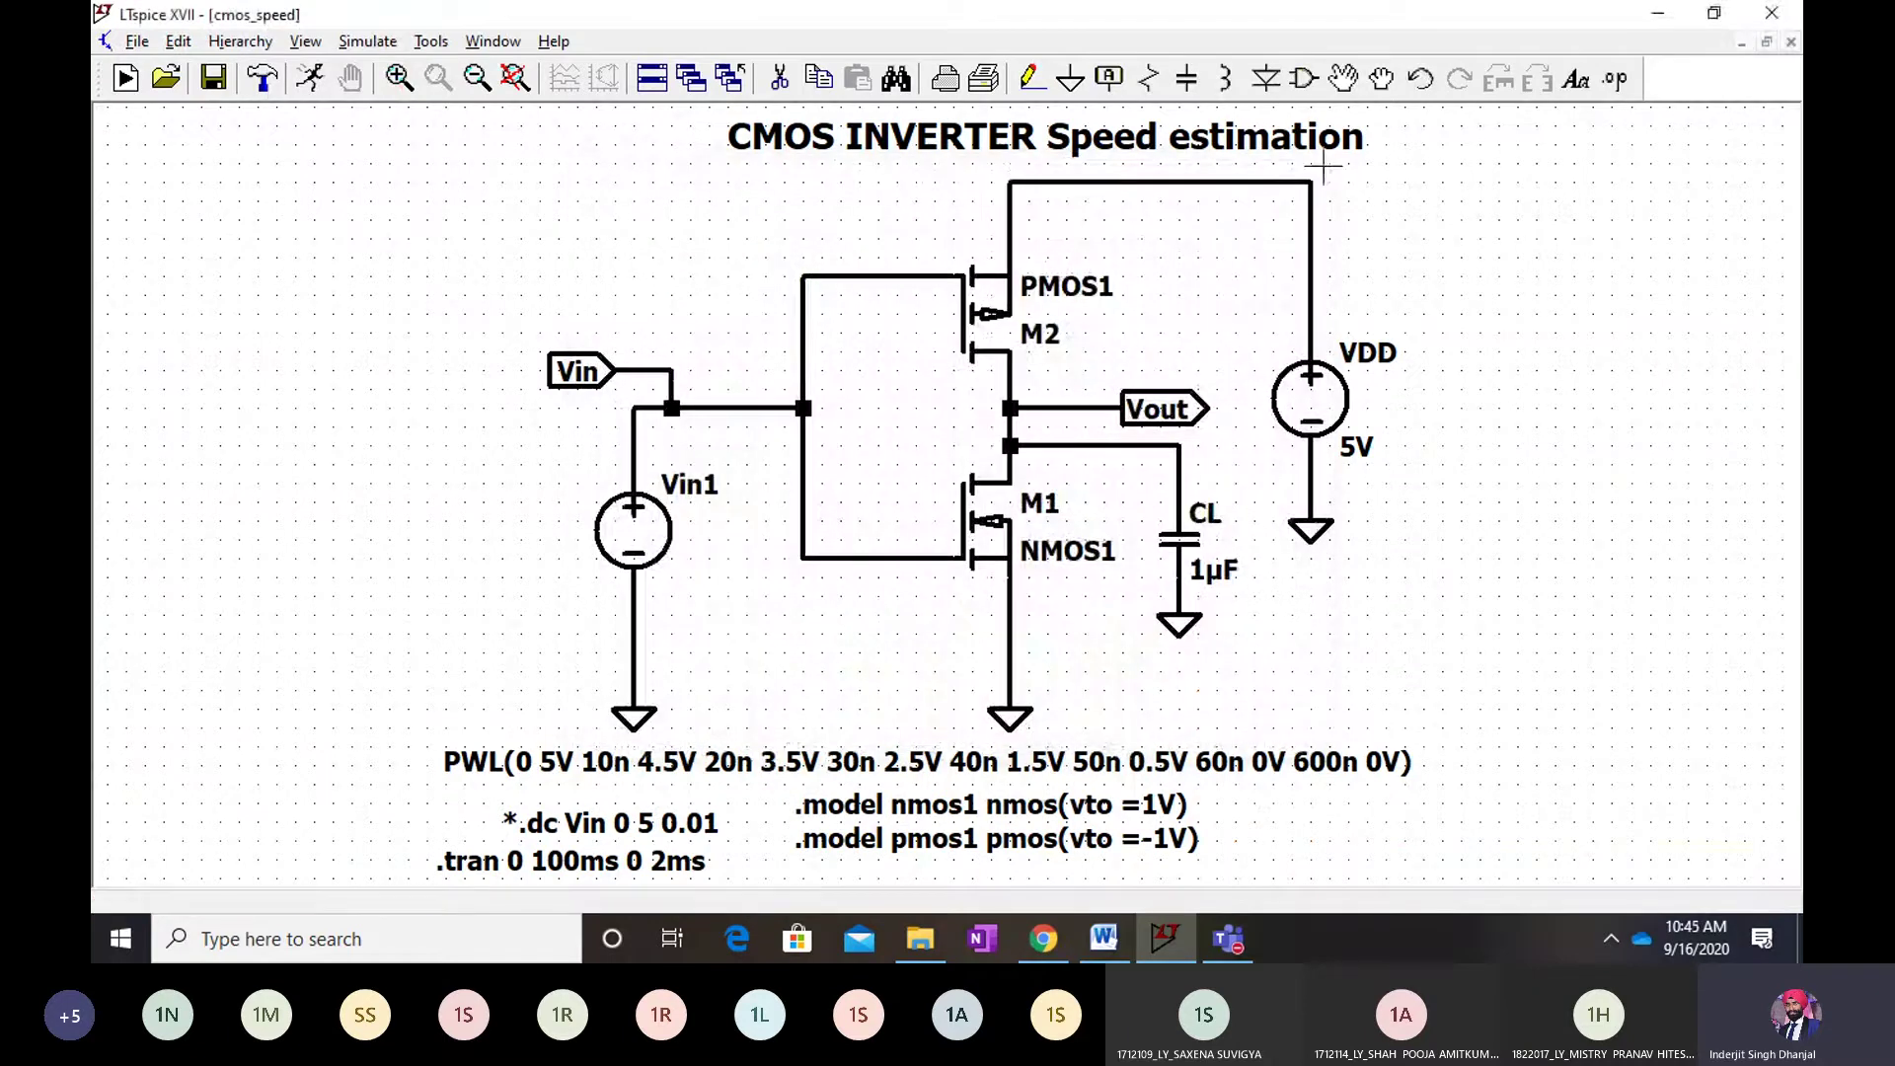
Move the PWL source text slightly to the right in the space below the circuit
click(1344, 78)
click(1163, 761)
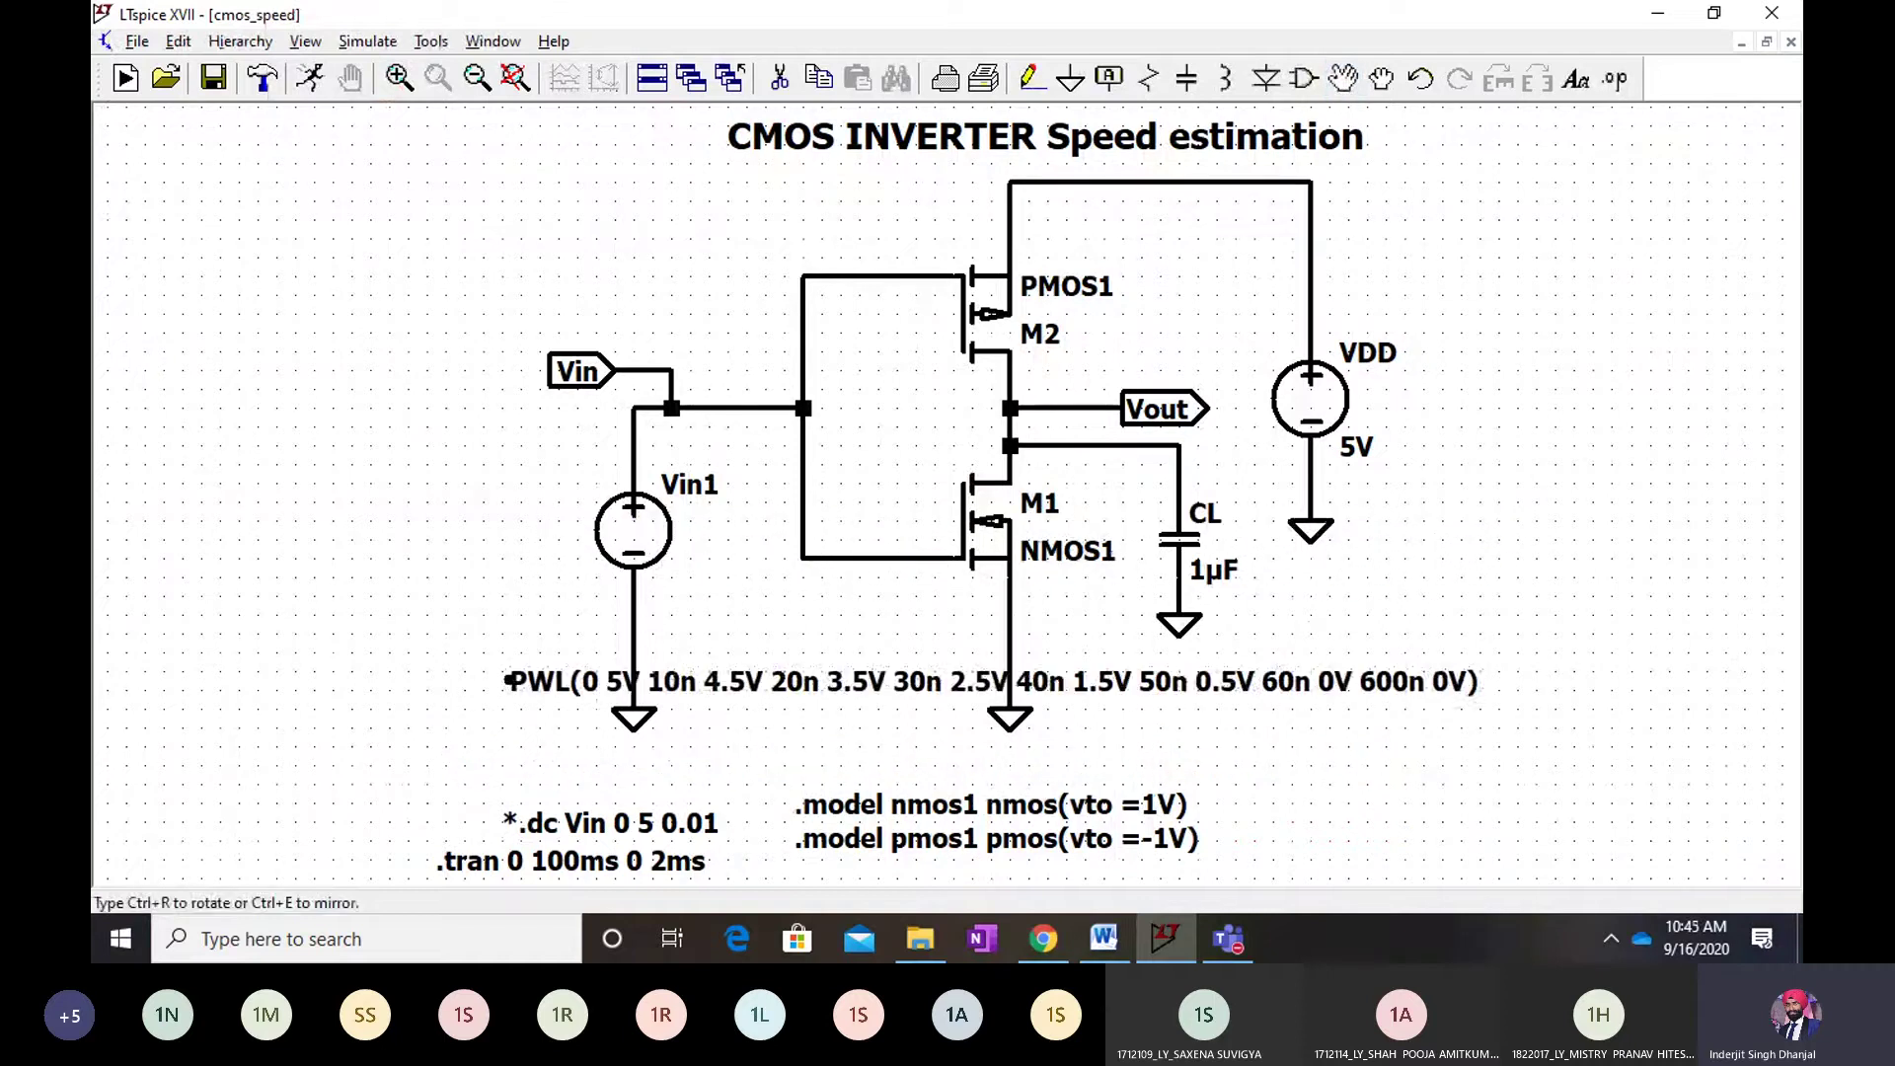
click(1167, 763)
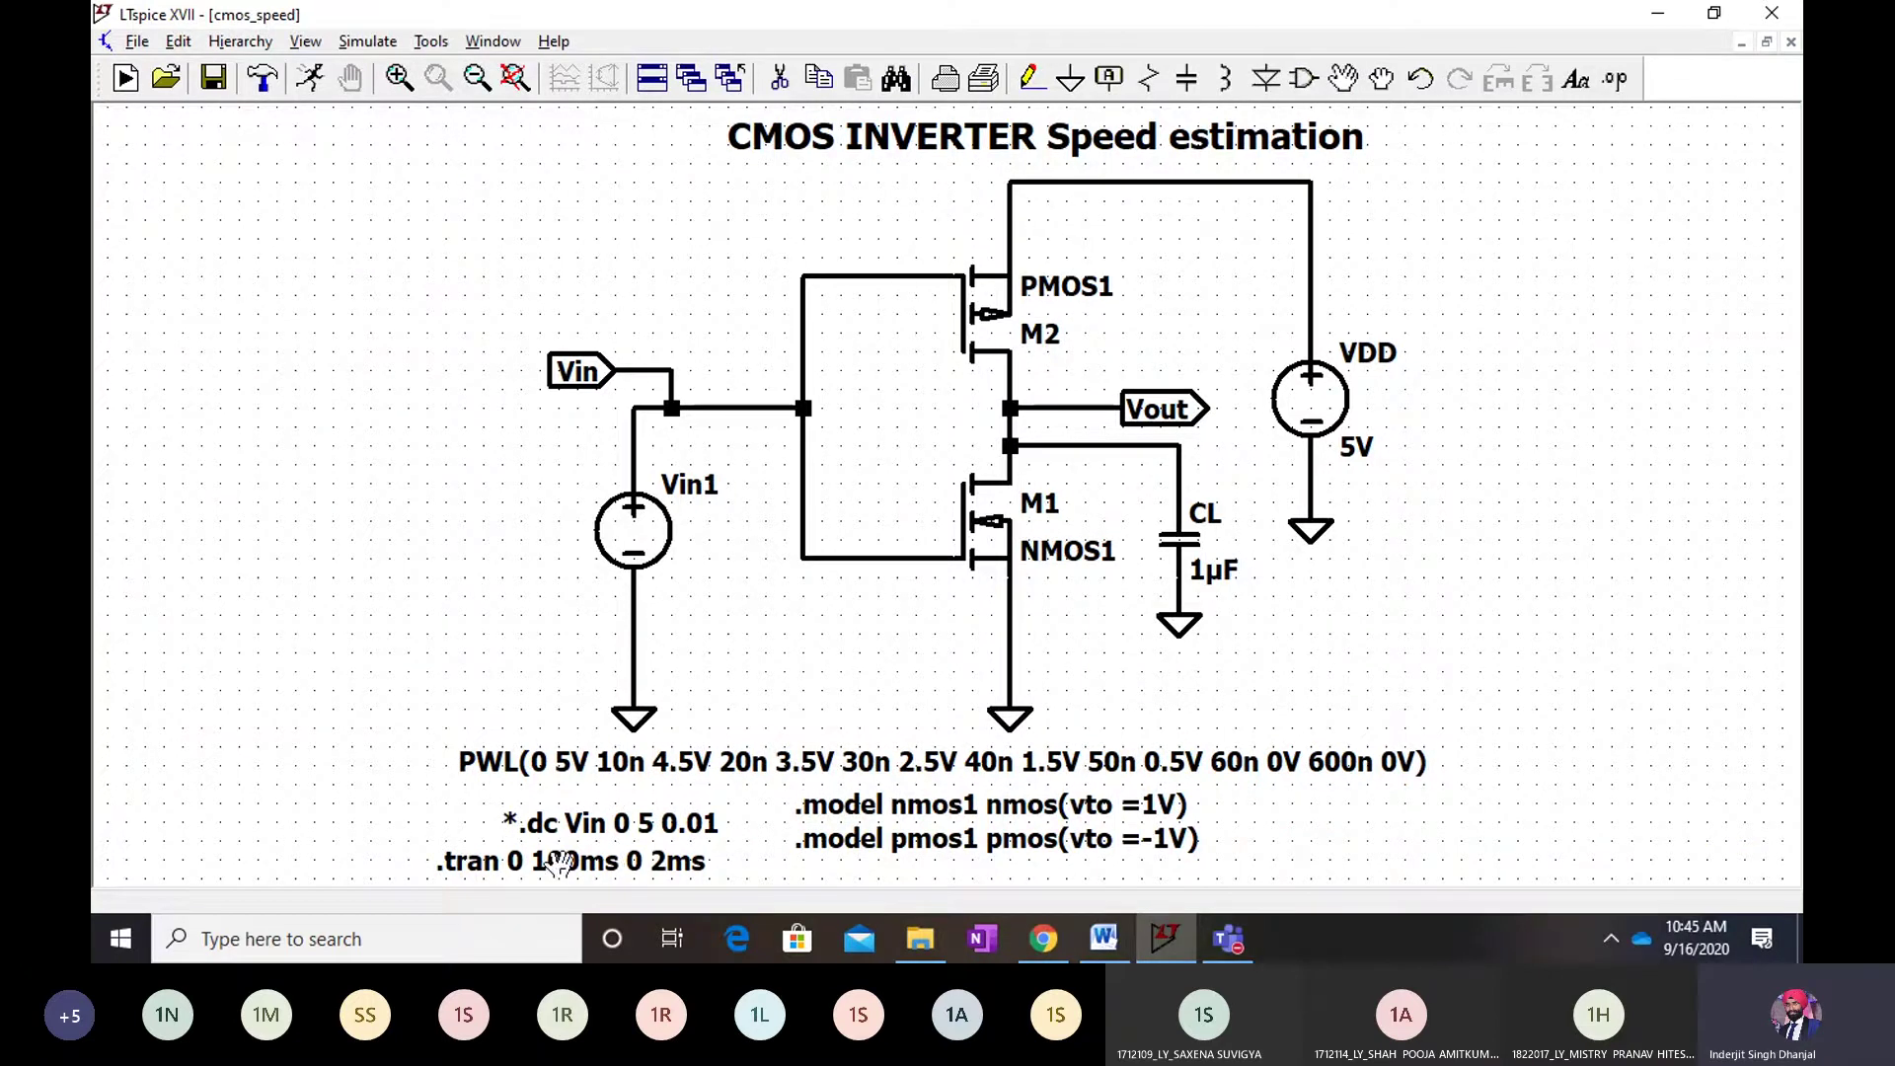
Review the transient analysis stop time, data start time and maximum timestep in the simulation command settings
click(383, 42)
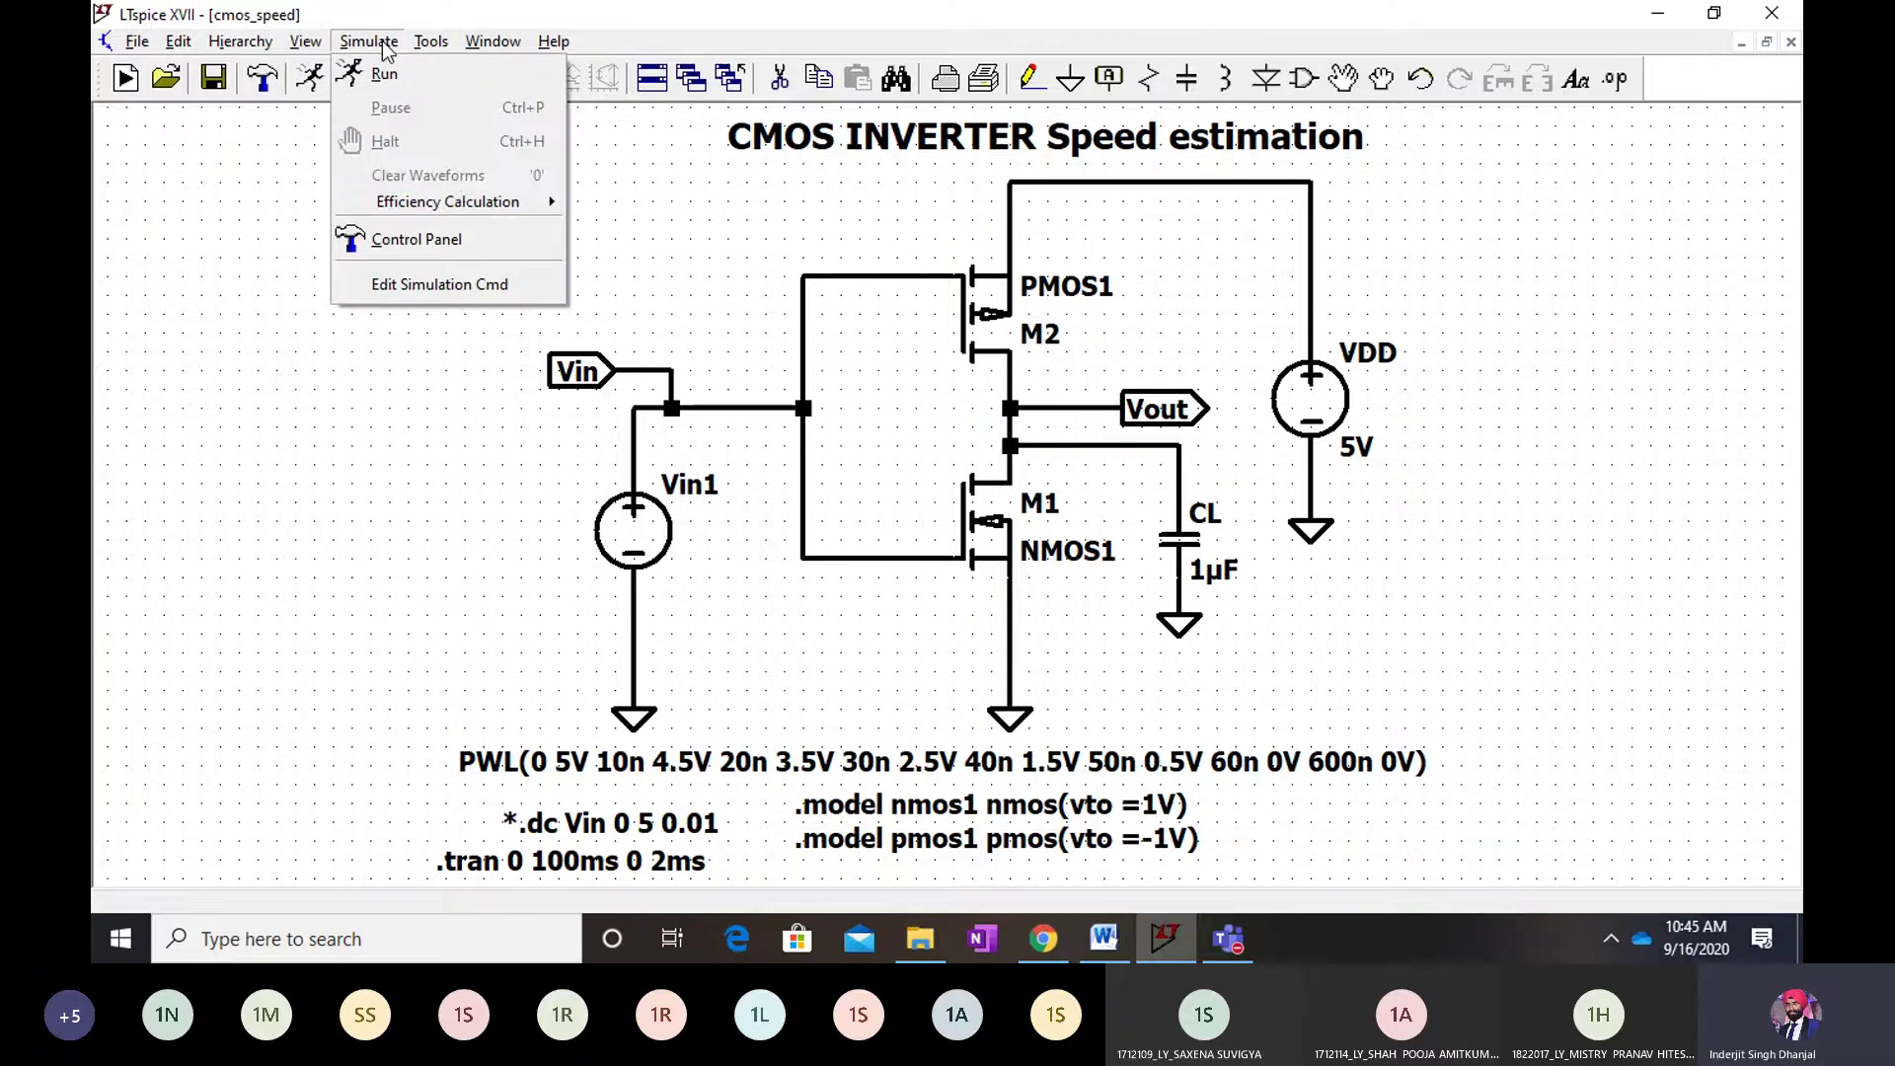
click(441, 284)
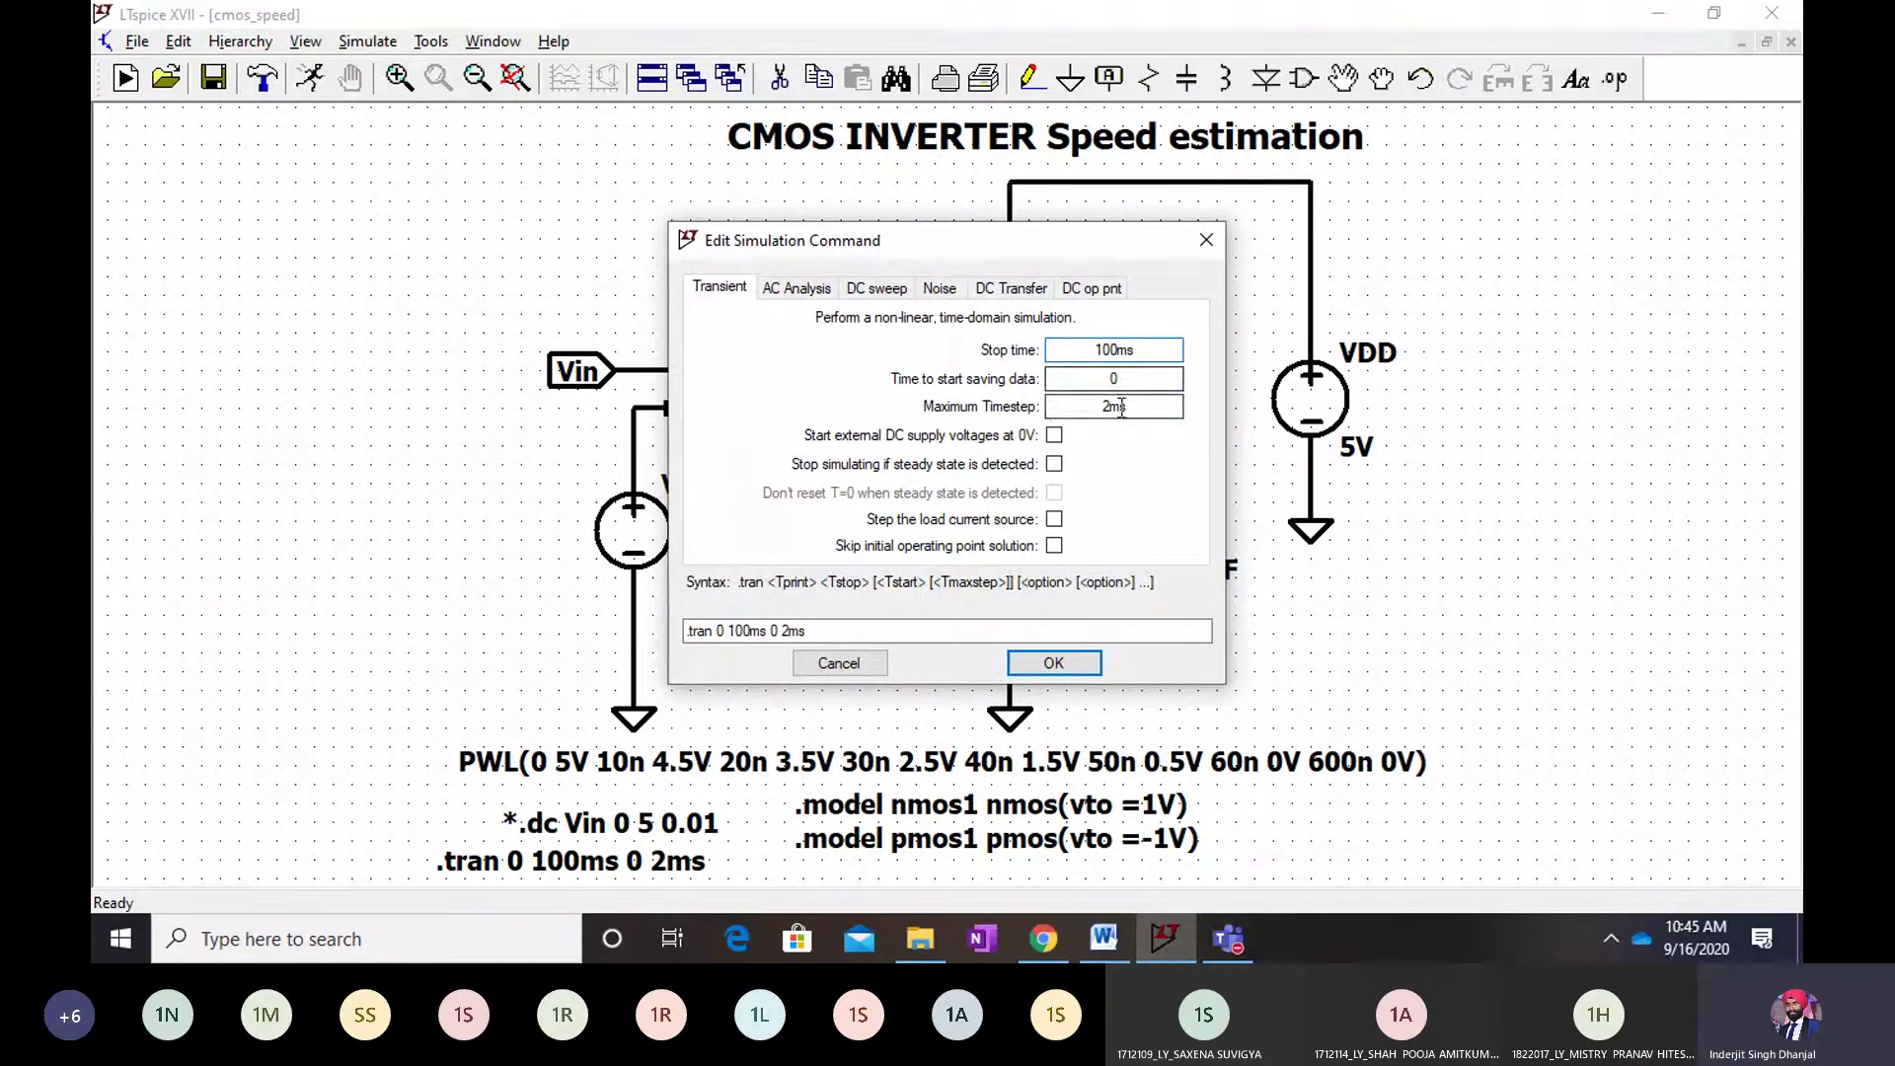
click(1054, 663)
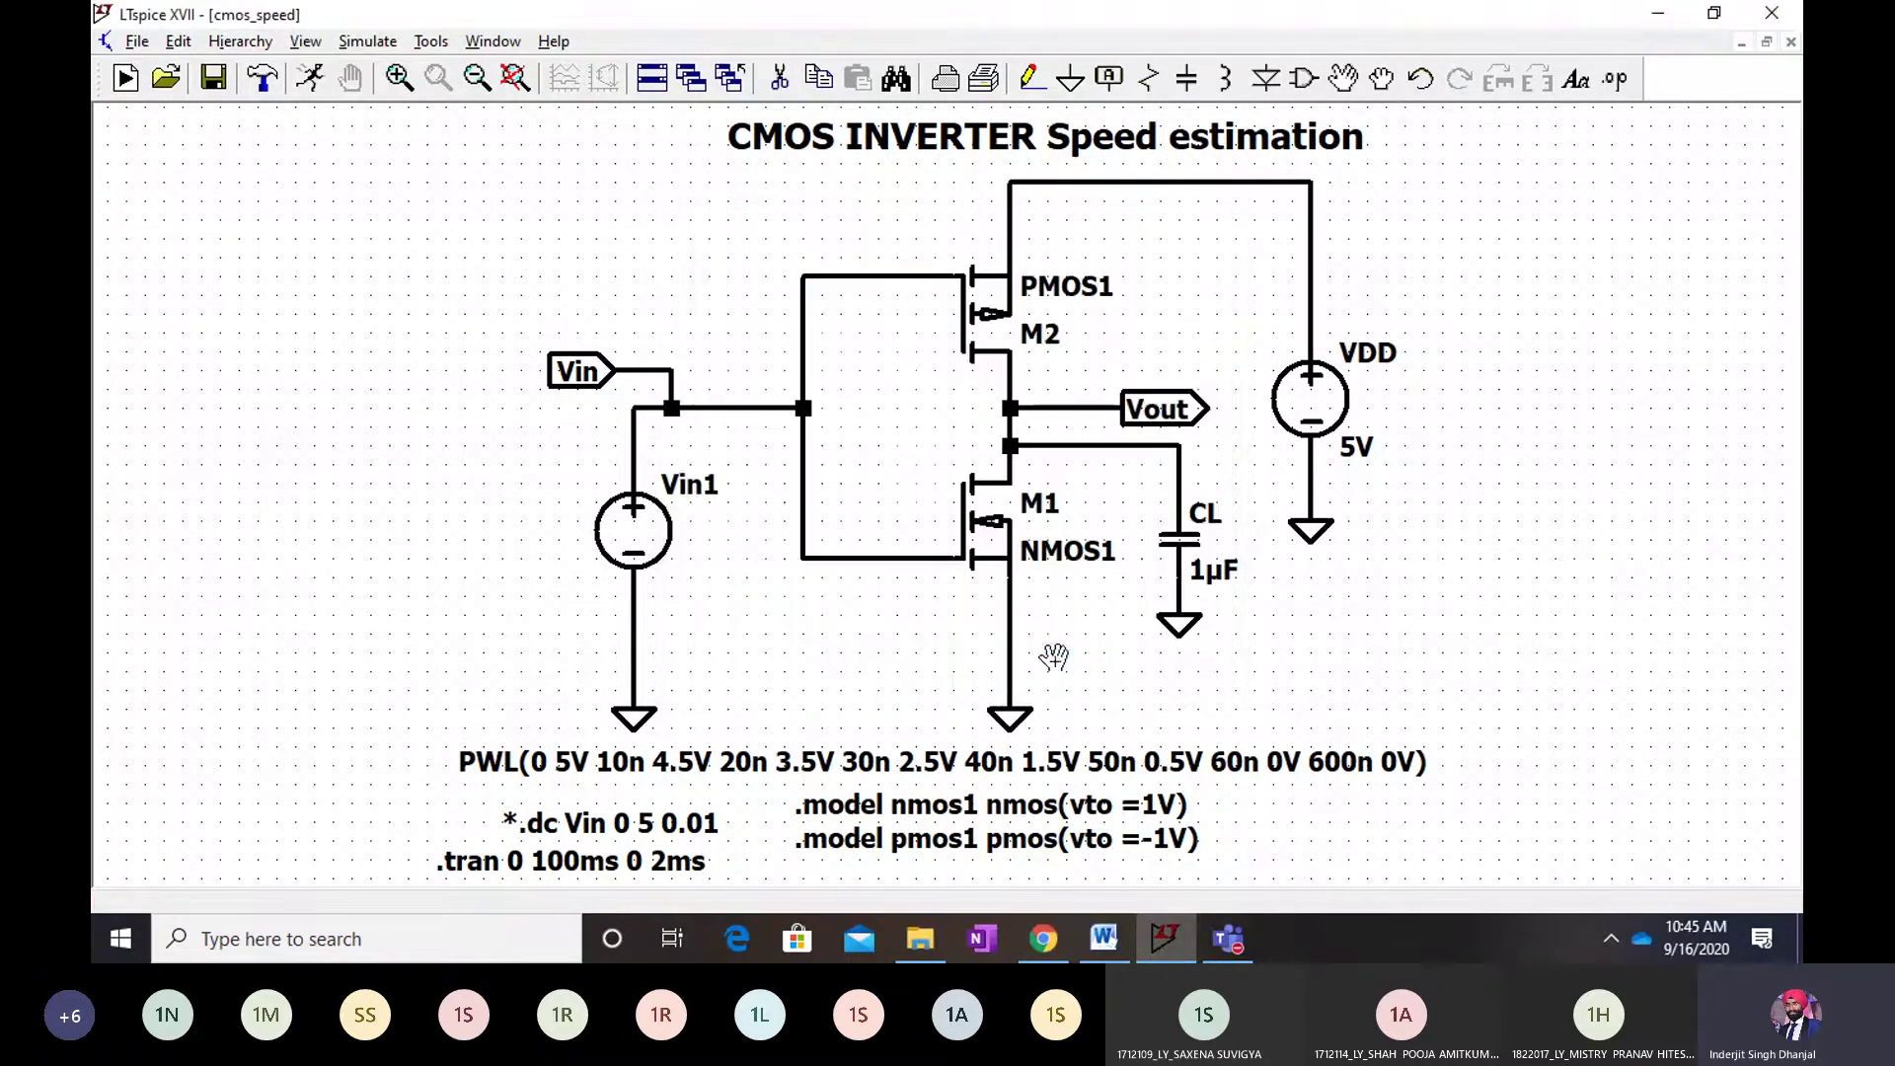
Run the transient simulation, plot the Vout node voltage and maximize the waveform window
click(378, 44)
click(380, 72)
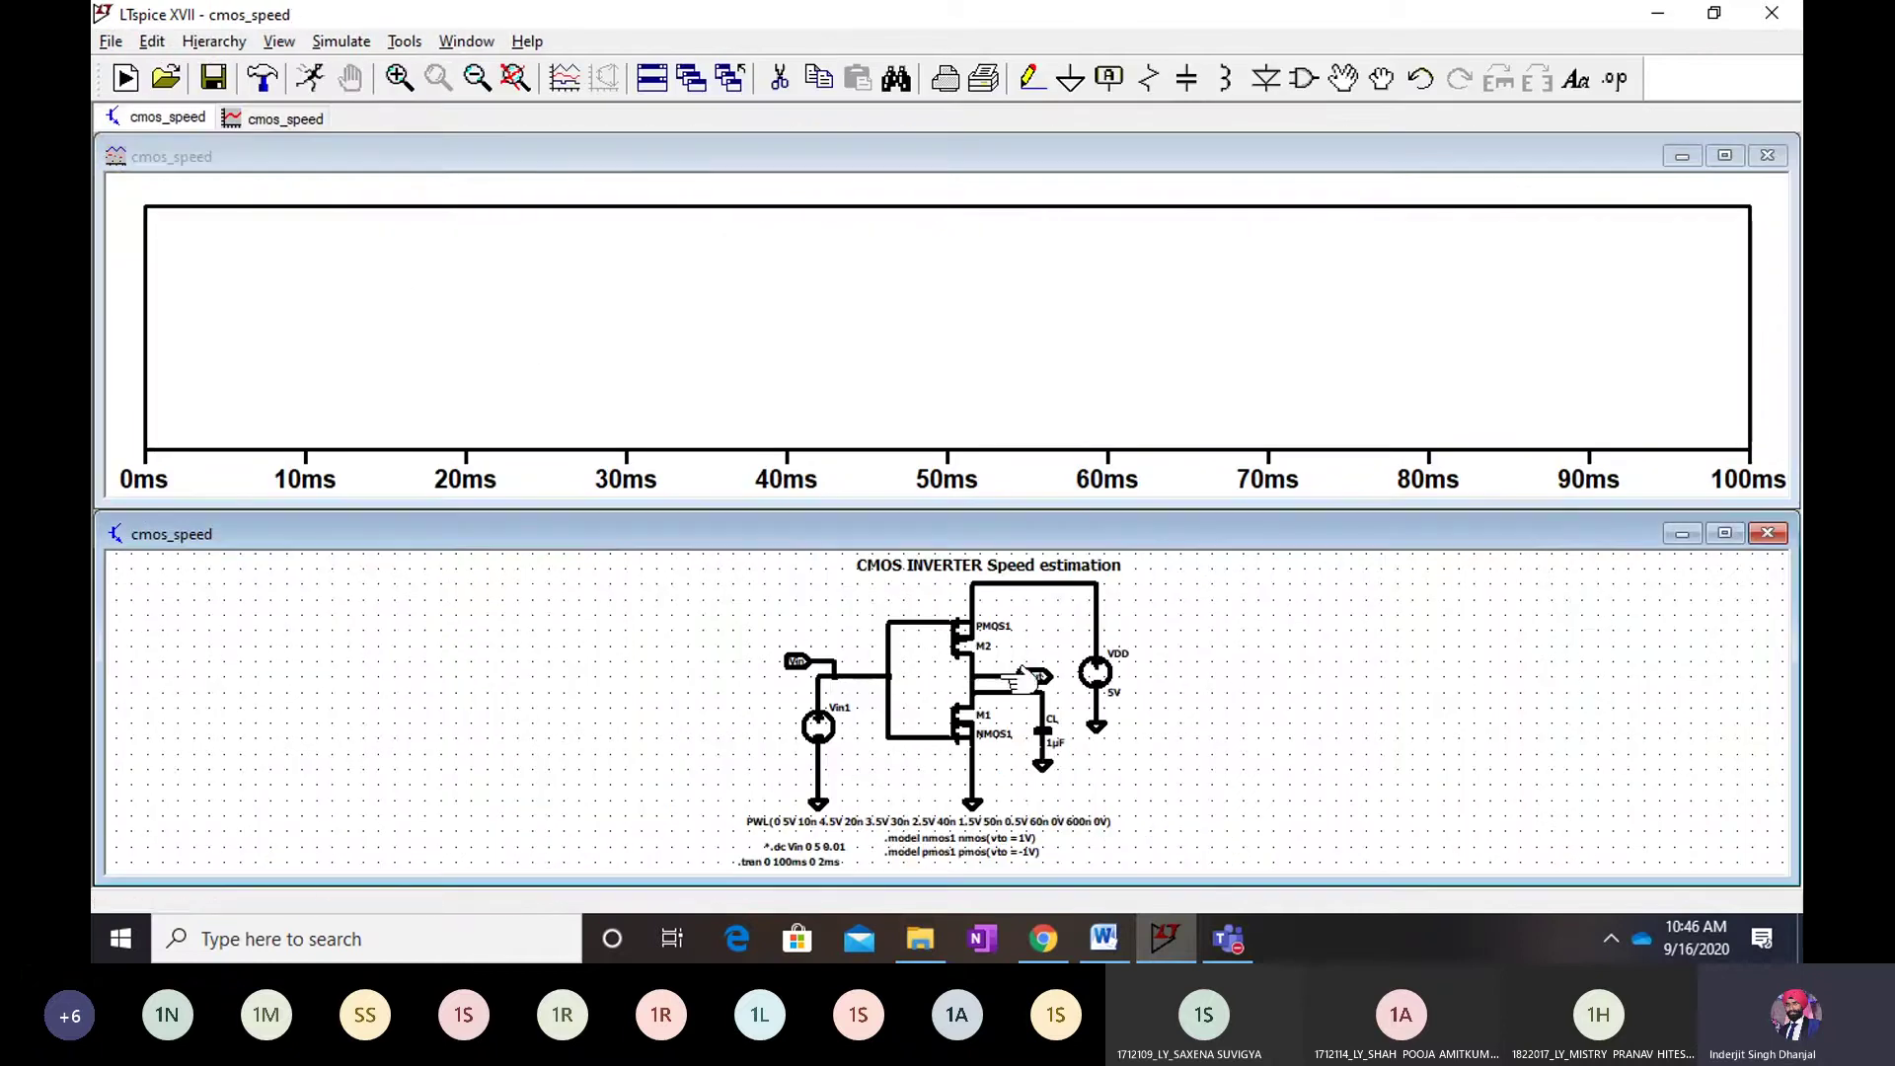
click(1009, 679)
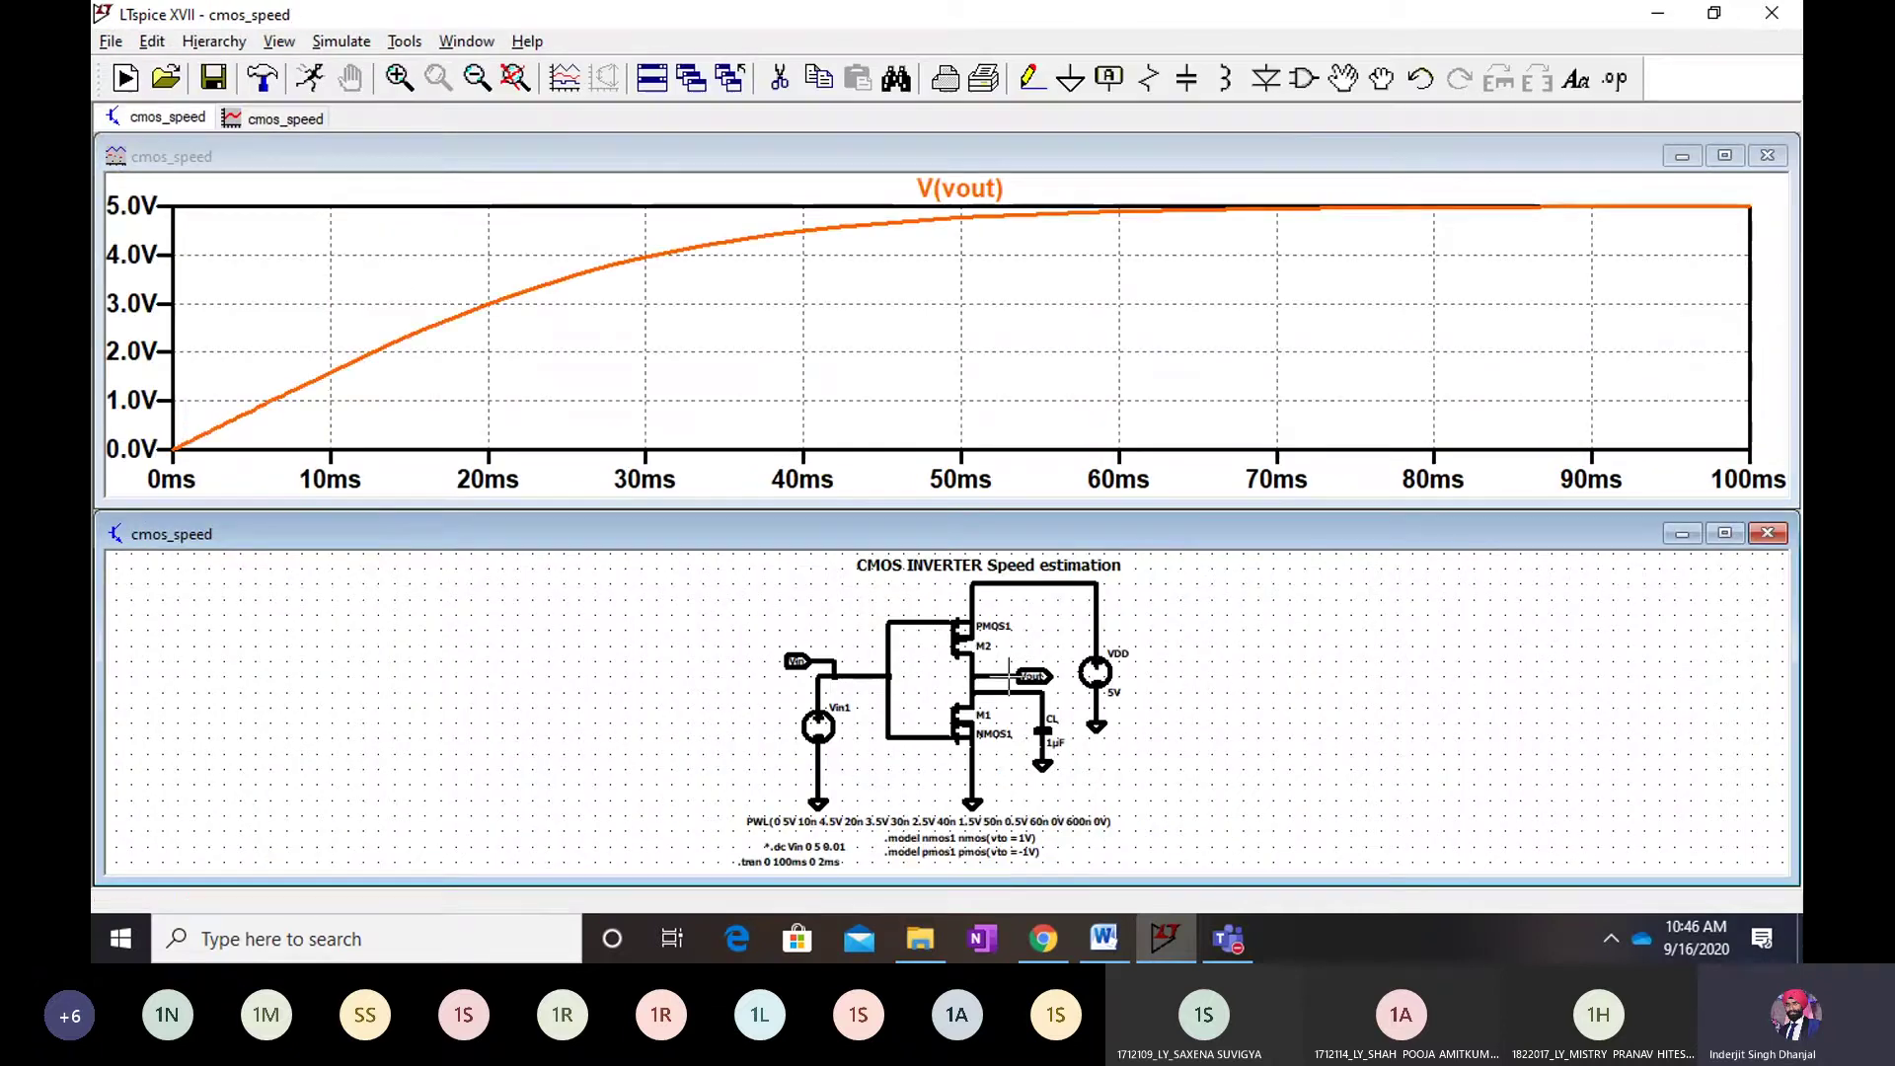
click(1725, 155)
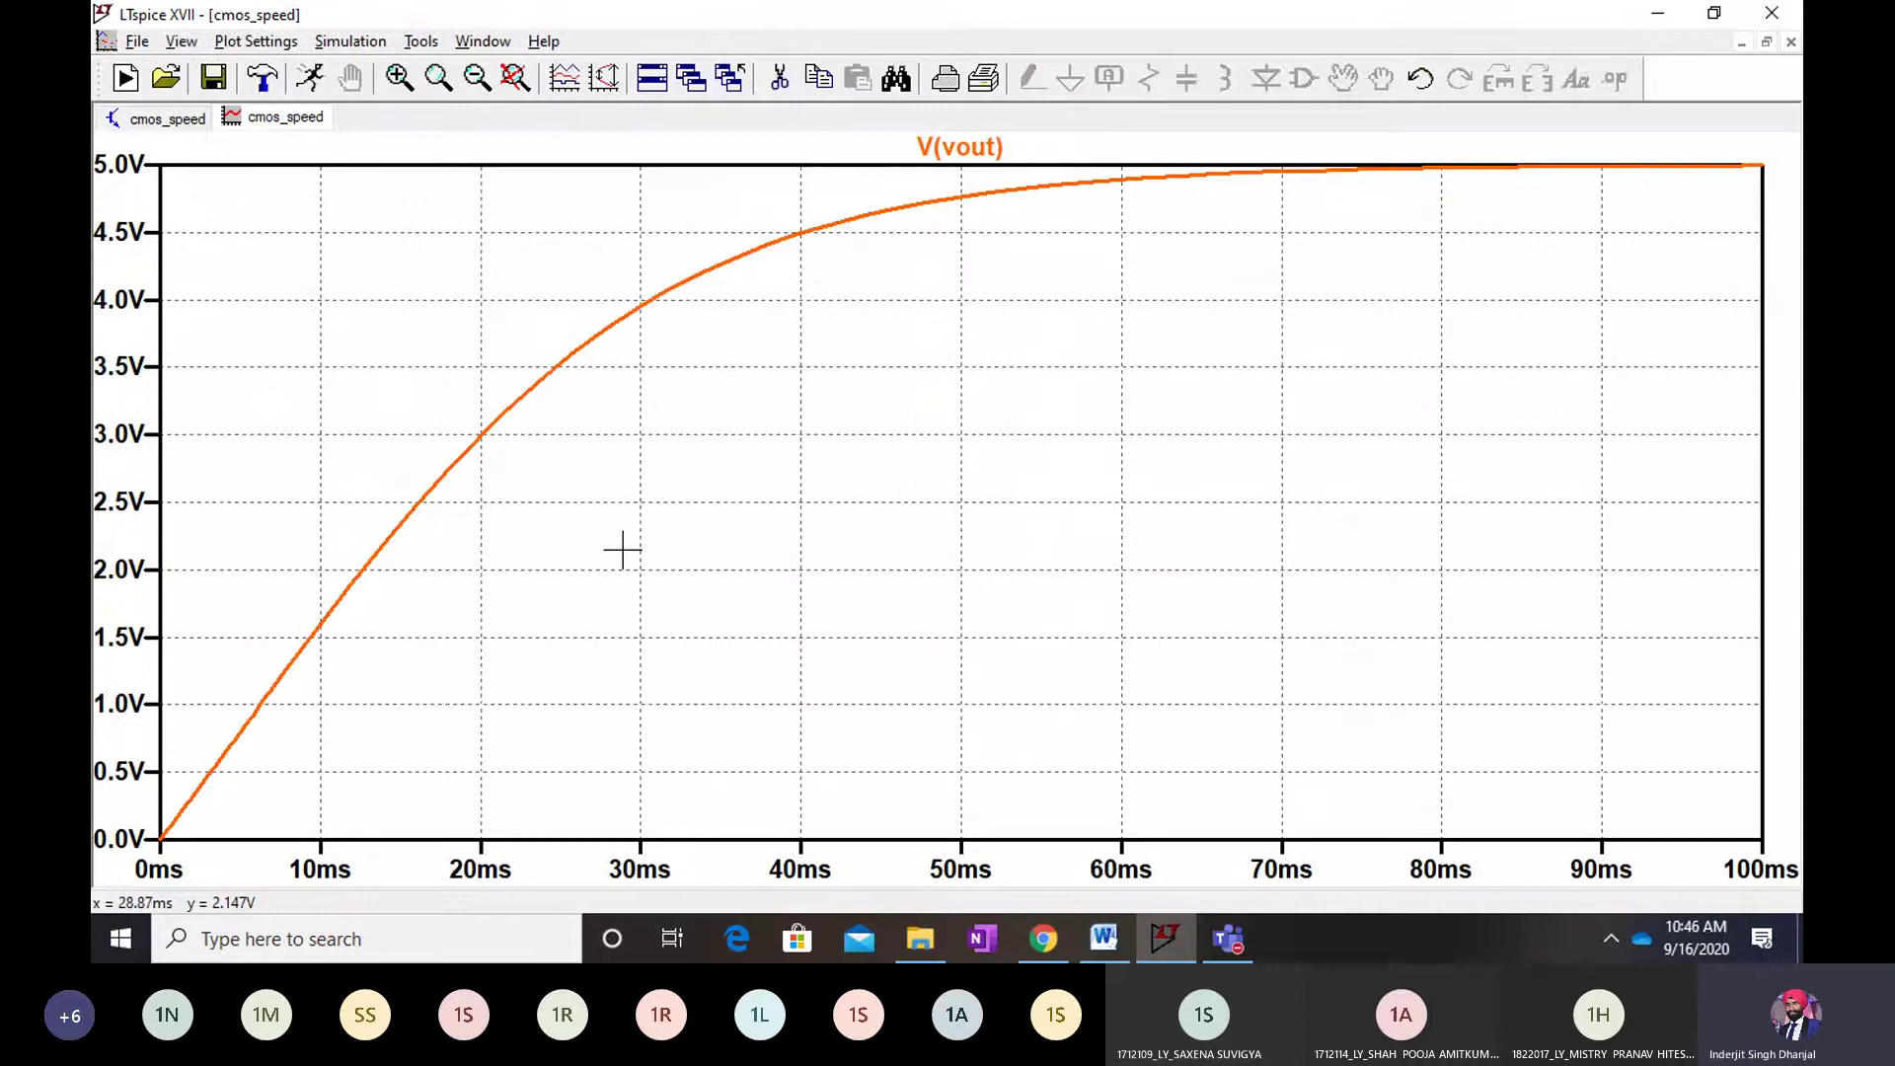
Check the load capacitor on the schematic and the output voltages in the Word delay table, then return to the waveform
click(178, 122)
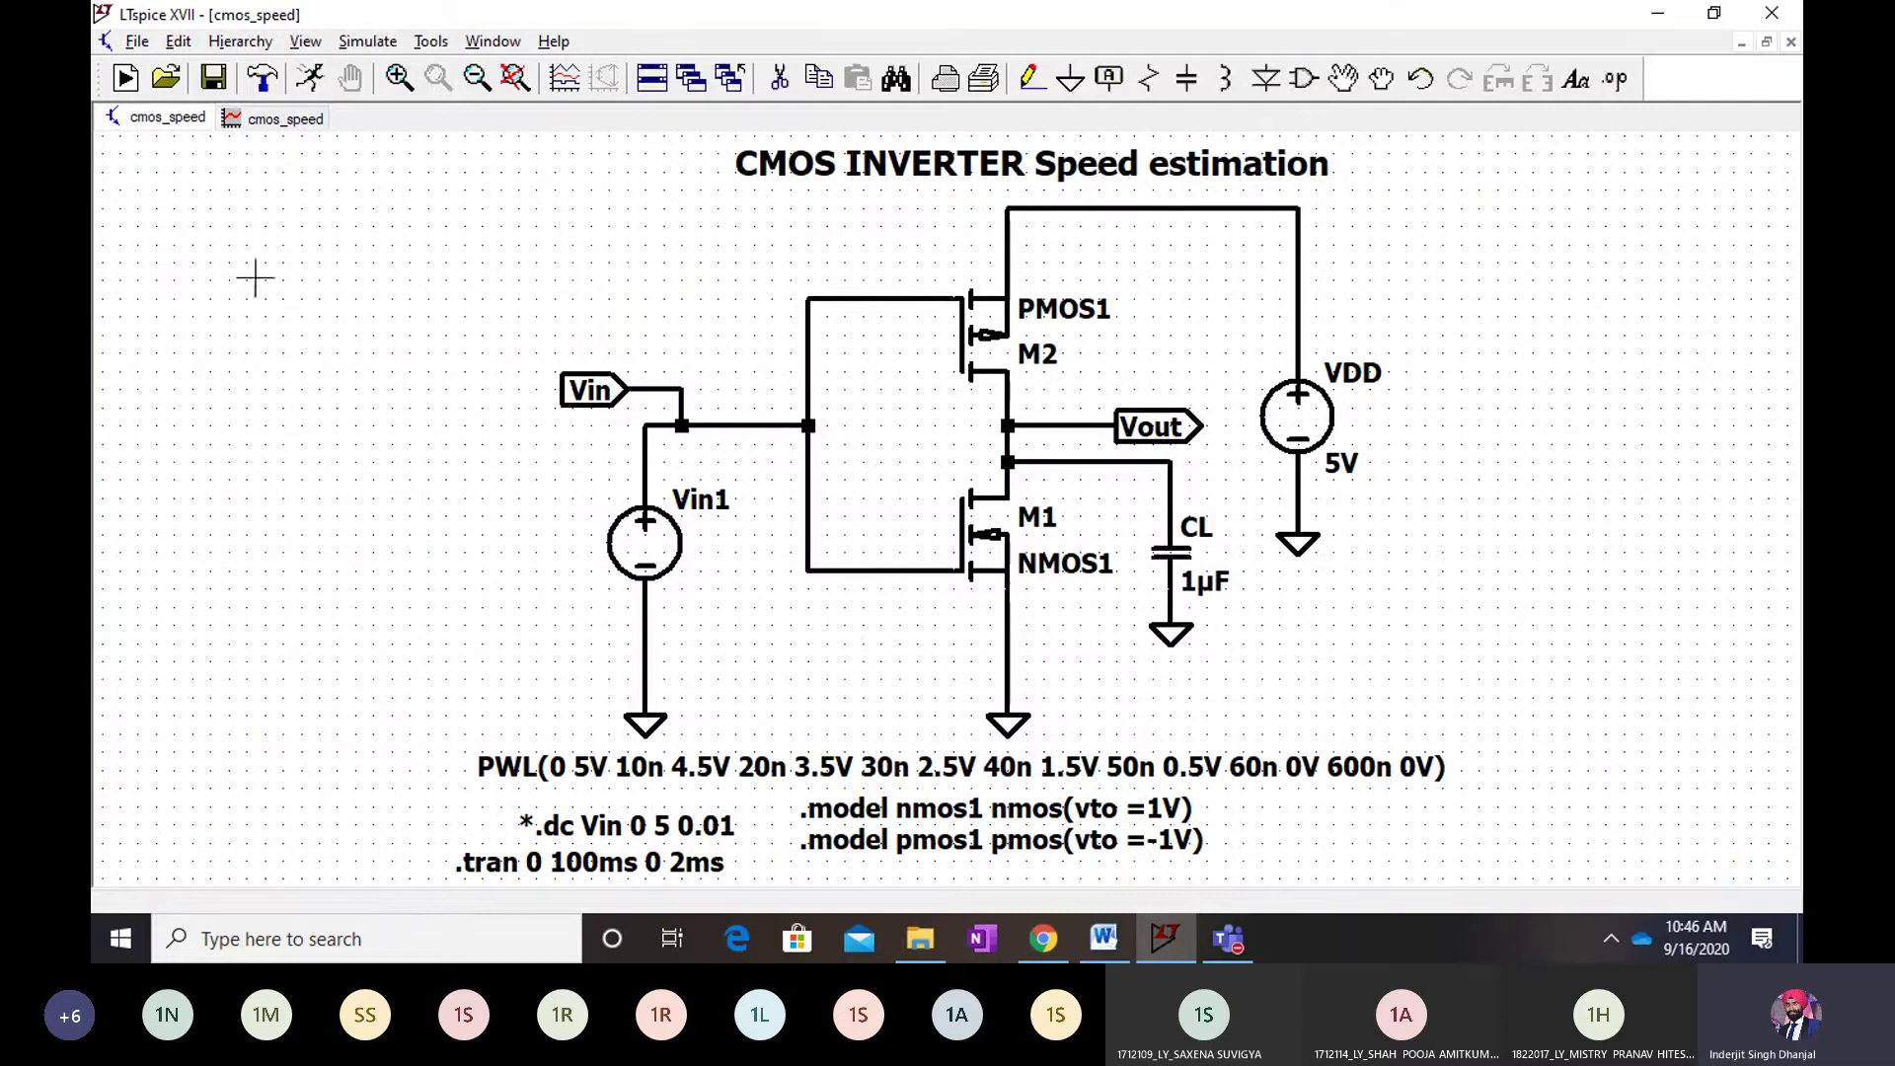
click(296, 120)
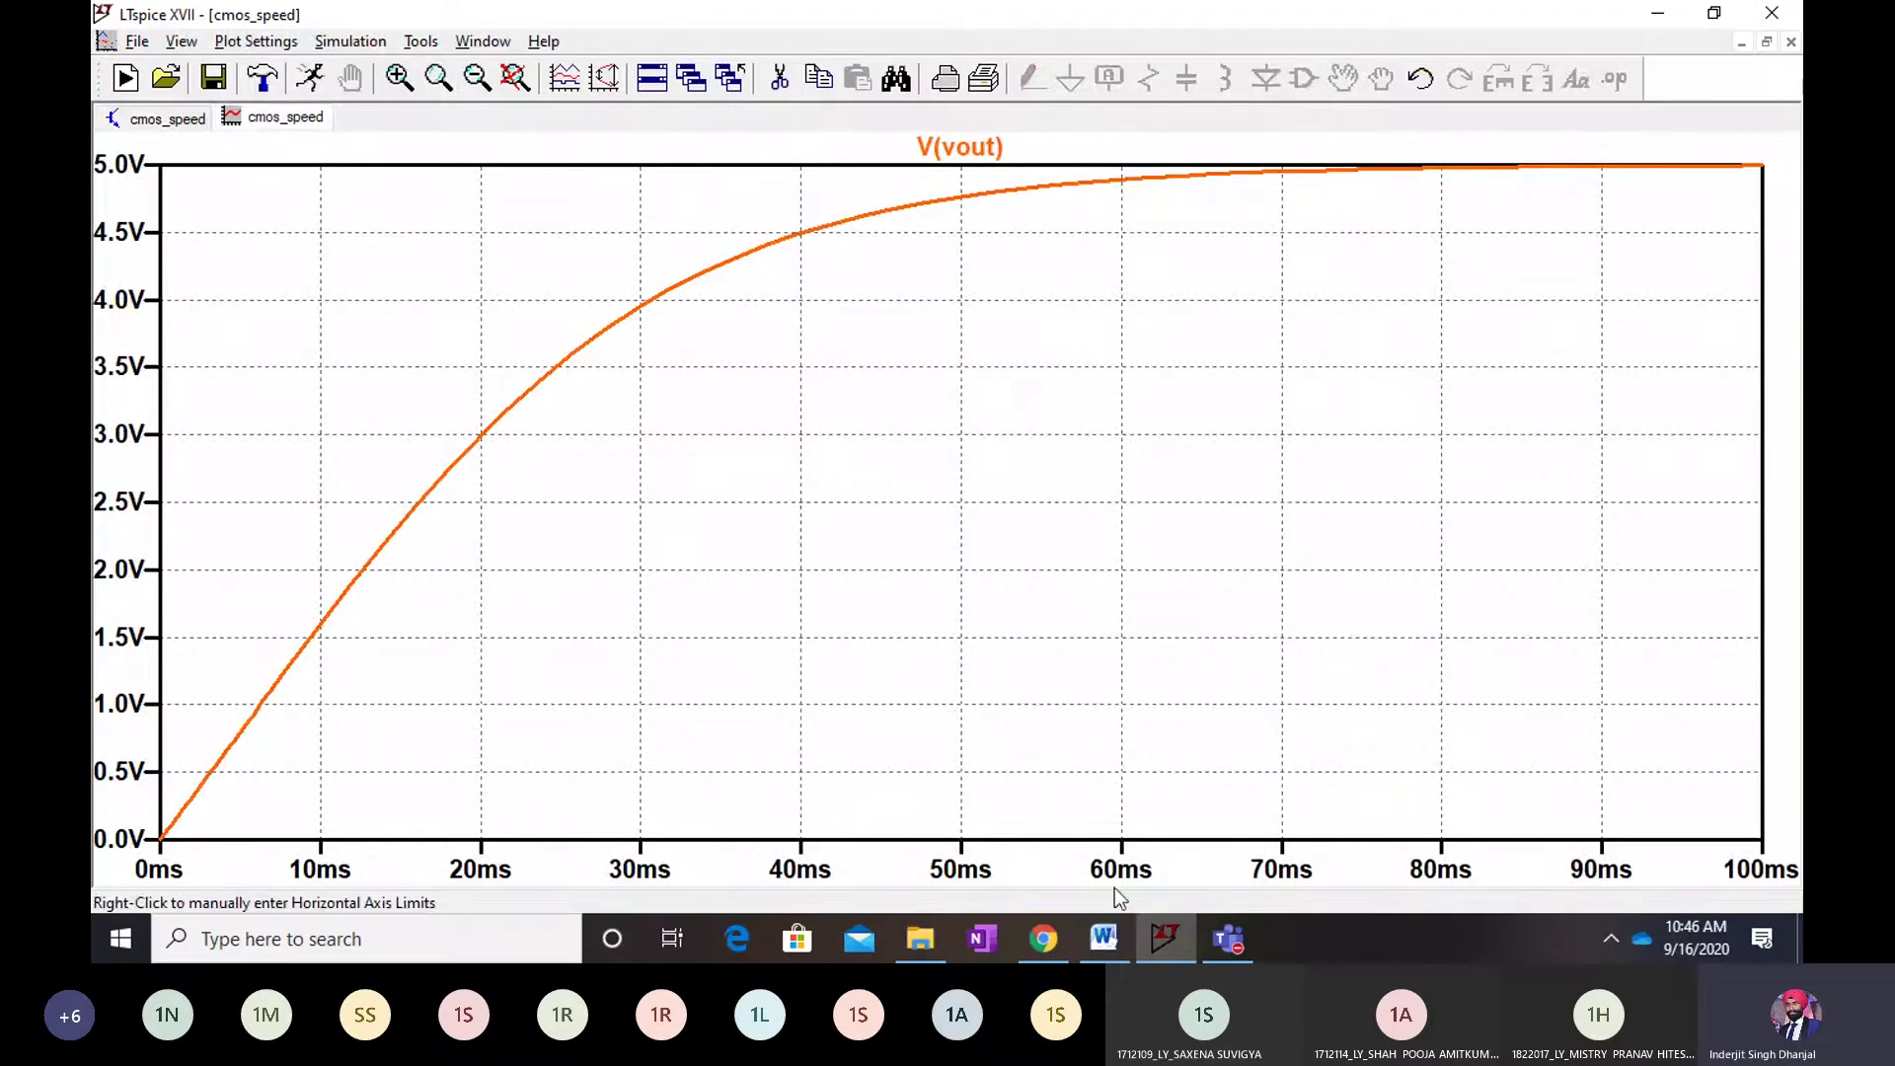
click(1103, 936)
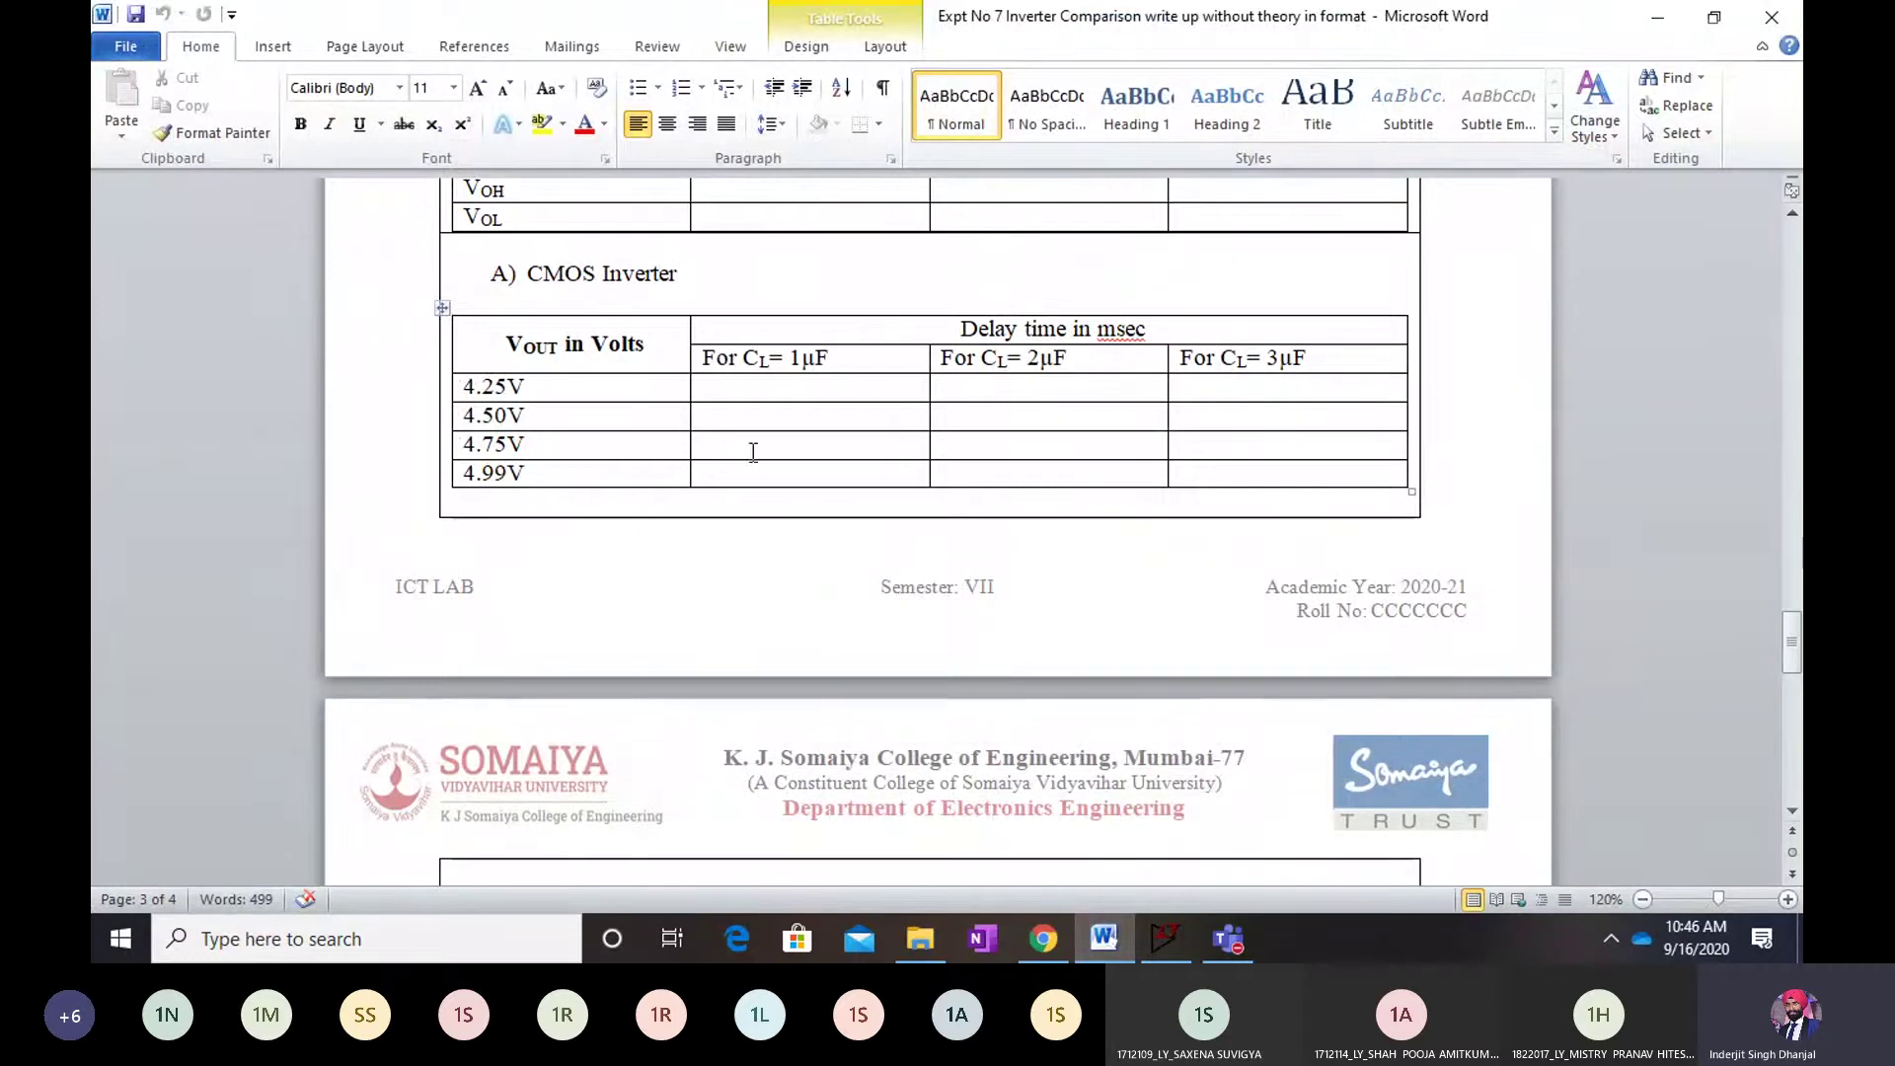
click(1655, 20)
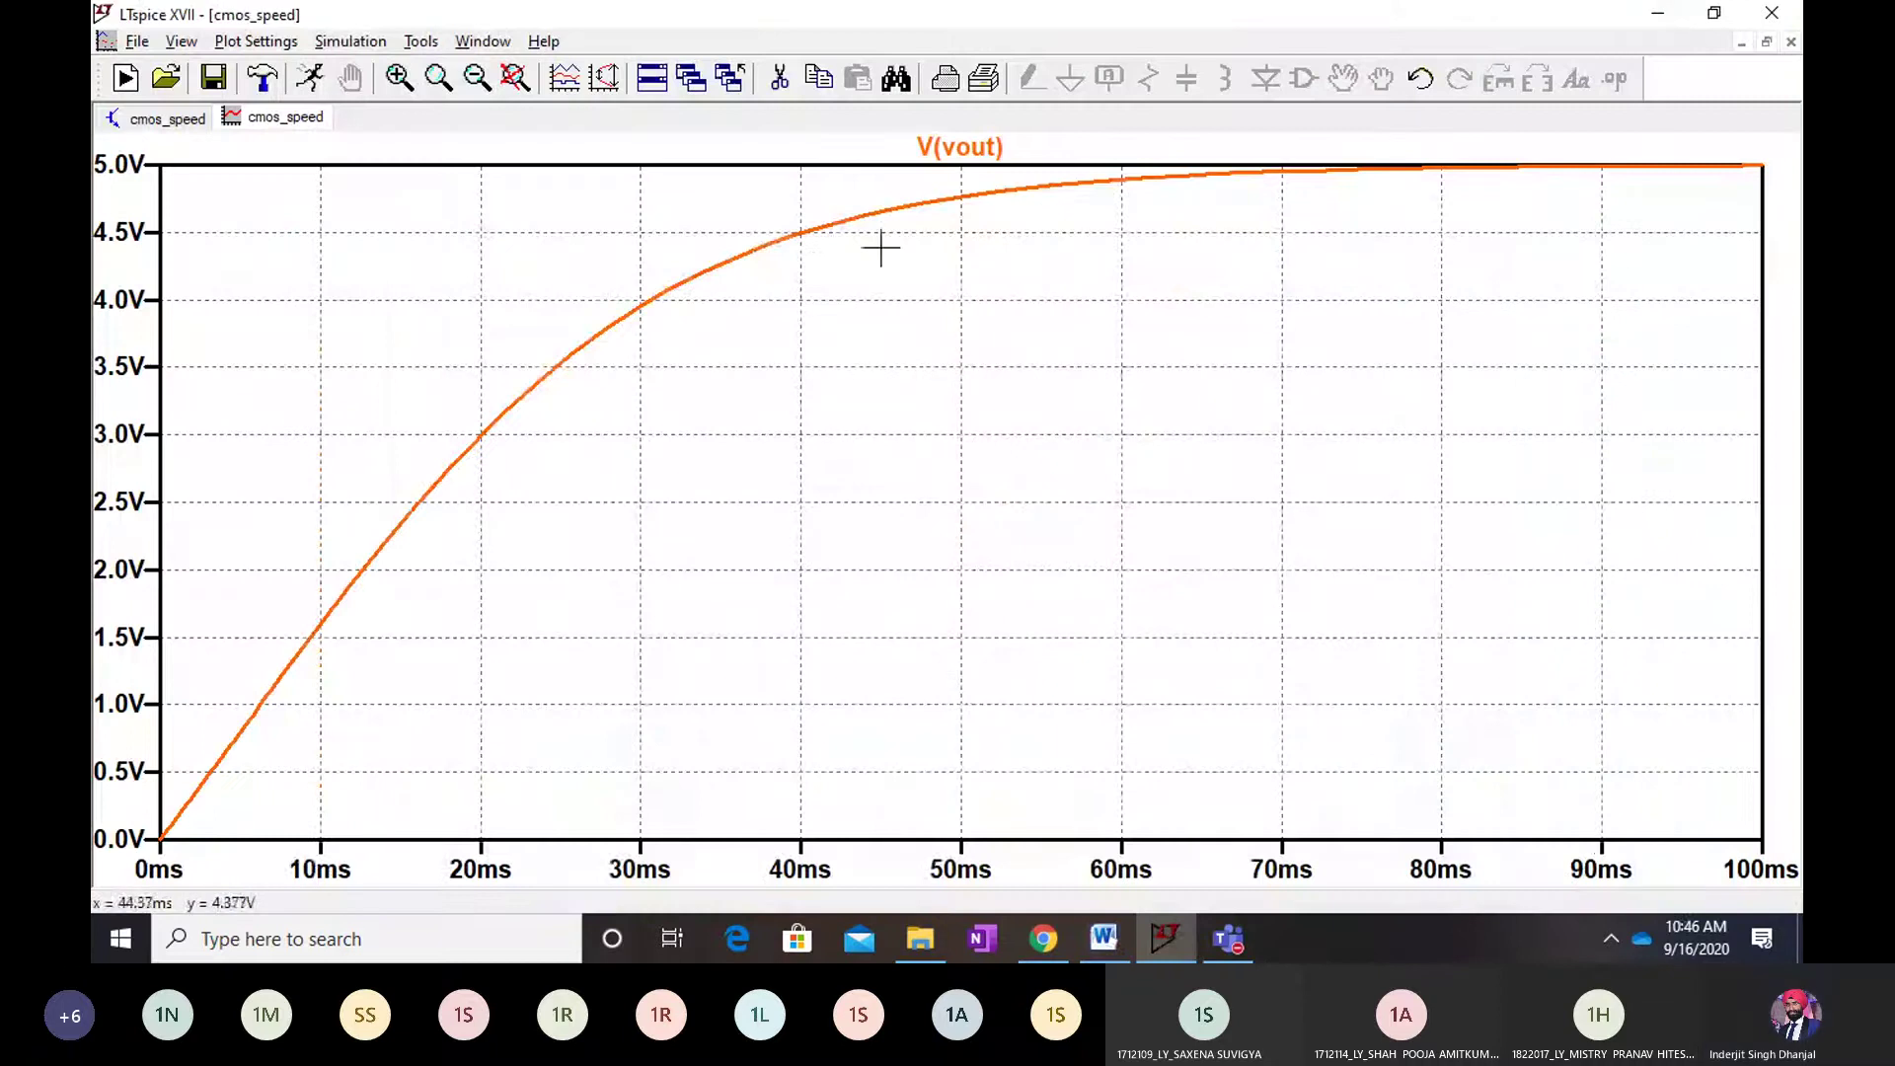
Attach a cursor to V(vout), place it at about 4.5 V to measure the delay, and switch to the Word delay table
click(1002, 148)
mouse_move(958, 197)
mouse_down()
mouse_move(739, 256)
mouse_move(805, 219)
mouse_up()
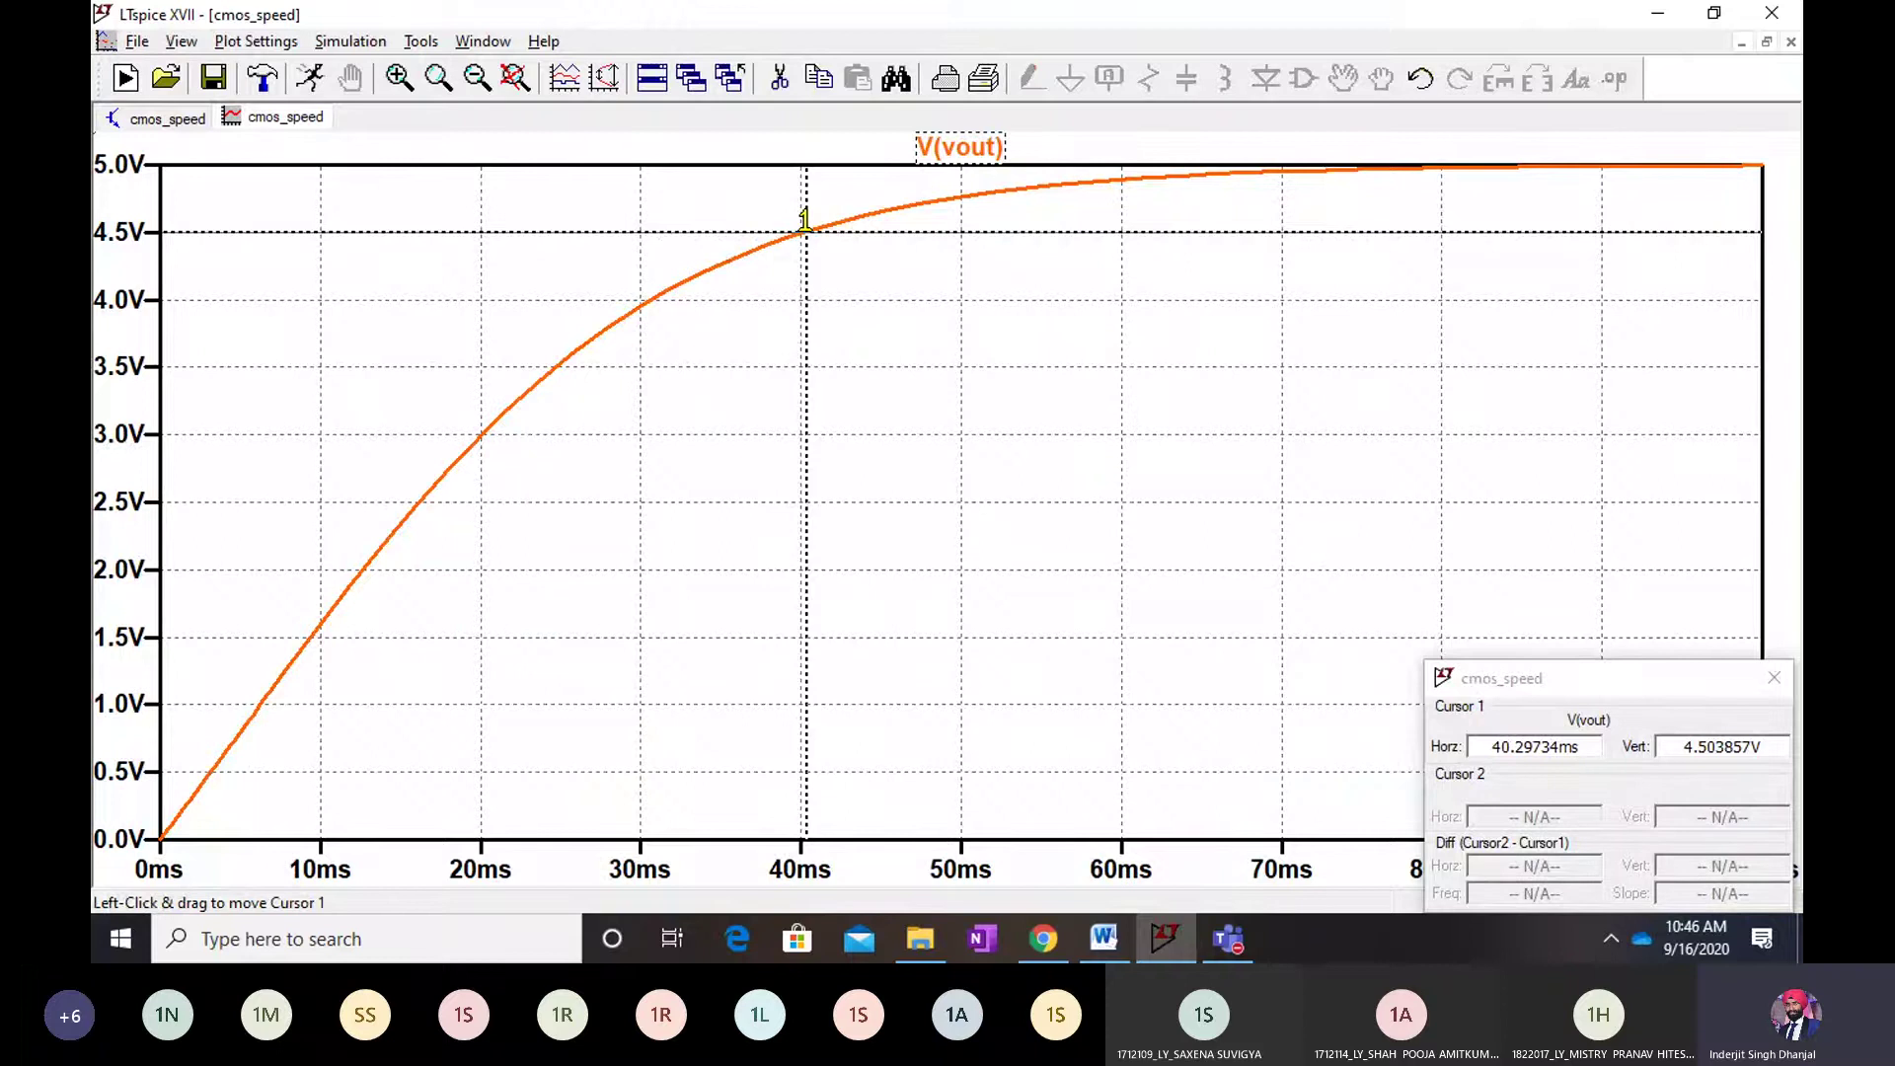
click(1103, 938)
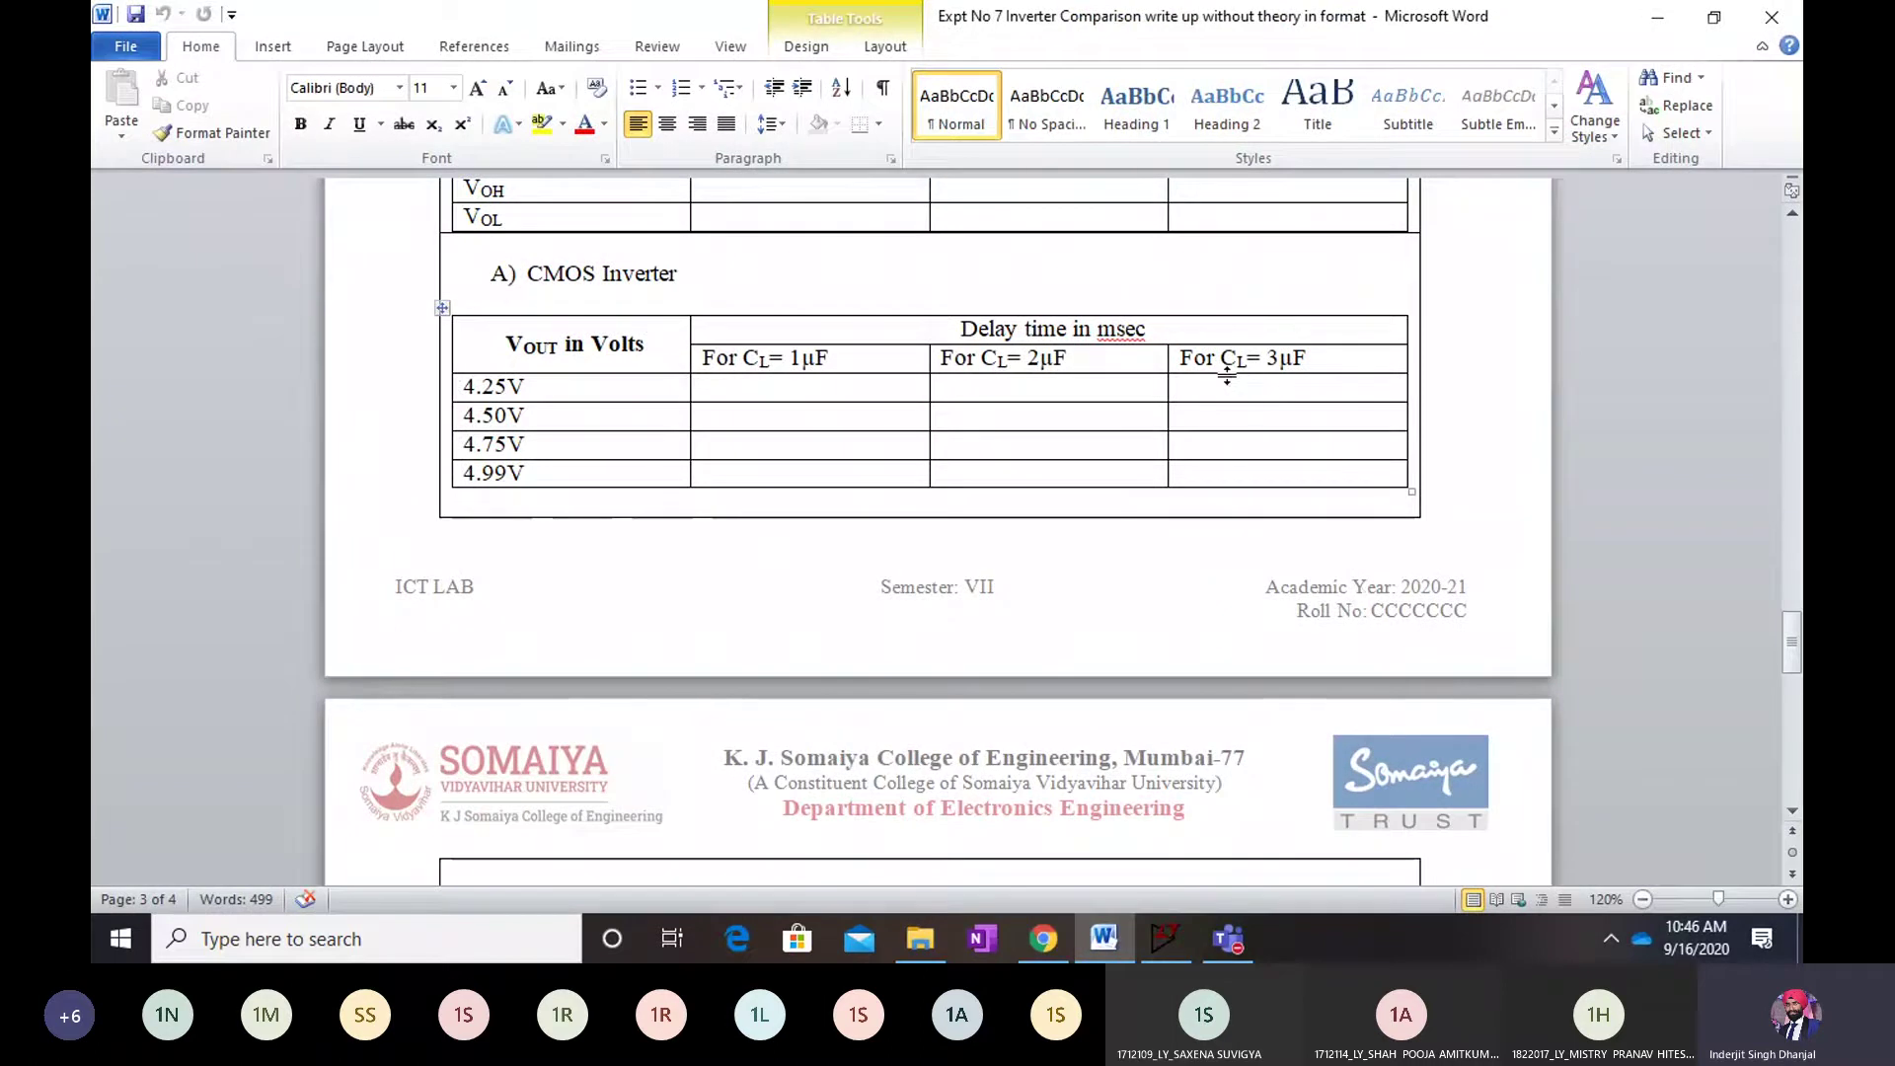
Return to LTspice from the Word table and close the cursor readout and the CMOS inverter's V(vout) waveform window
click(1658, 16)
click(1774, 677)
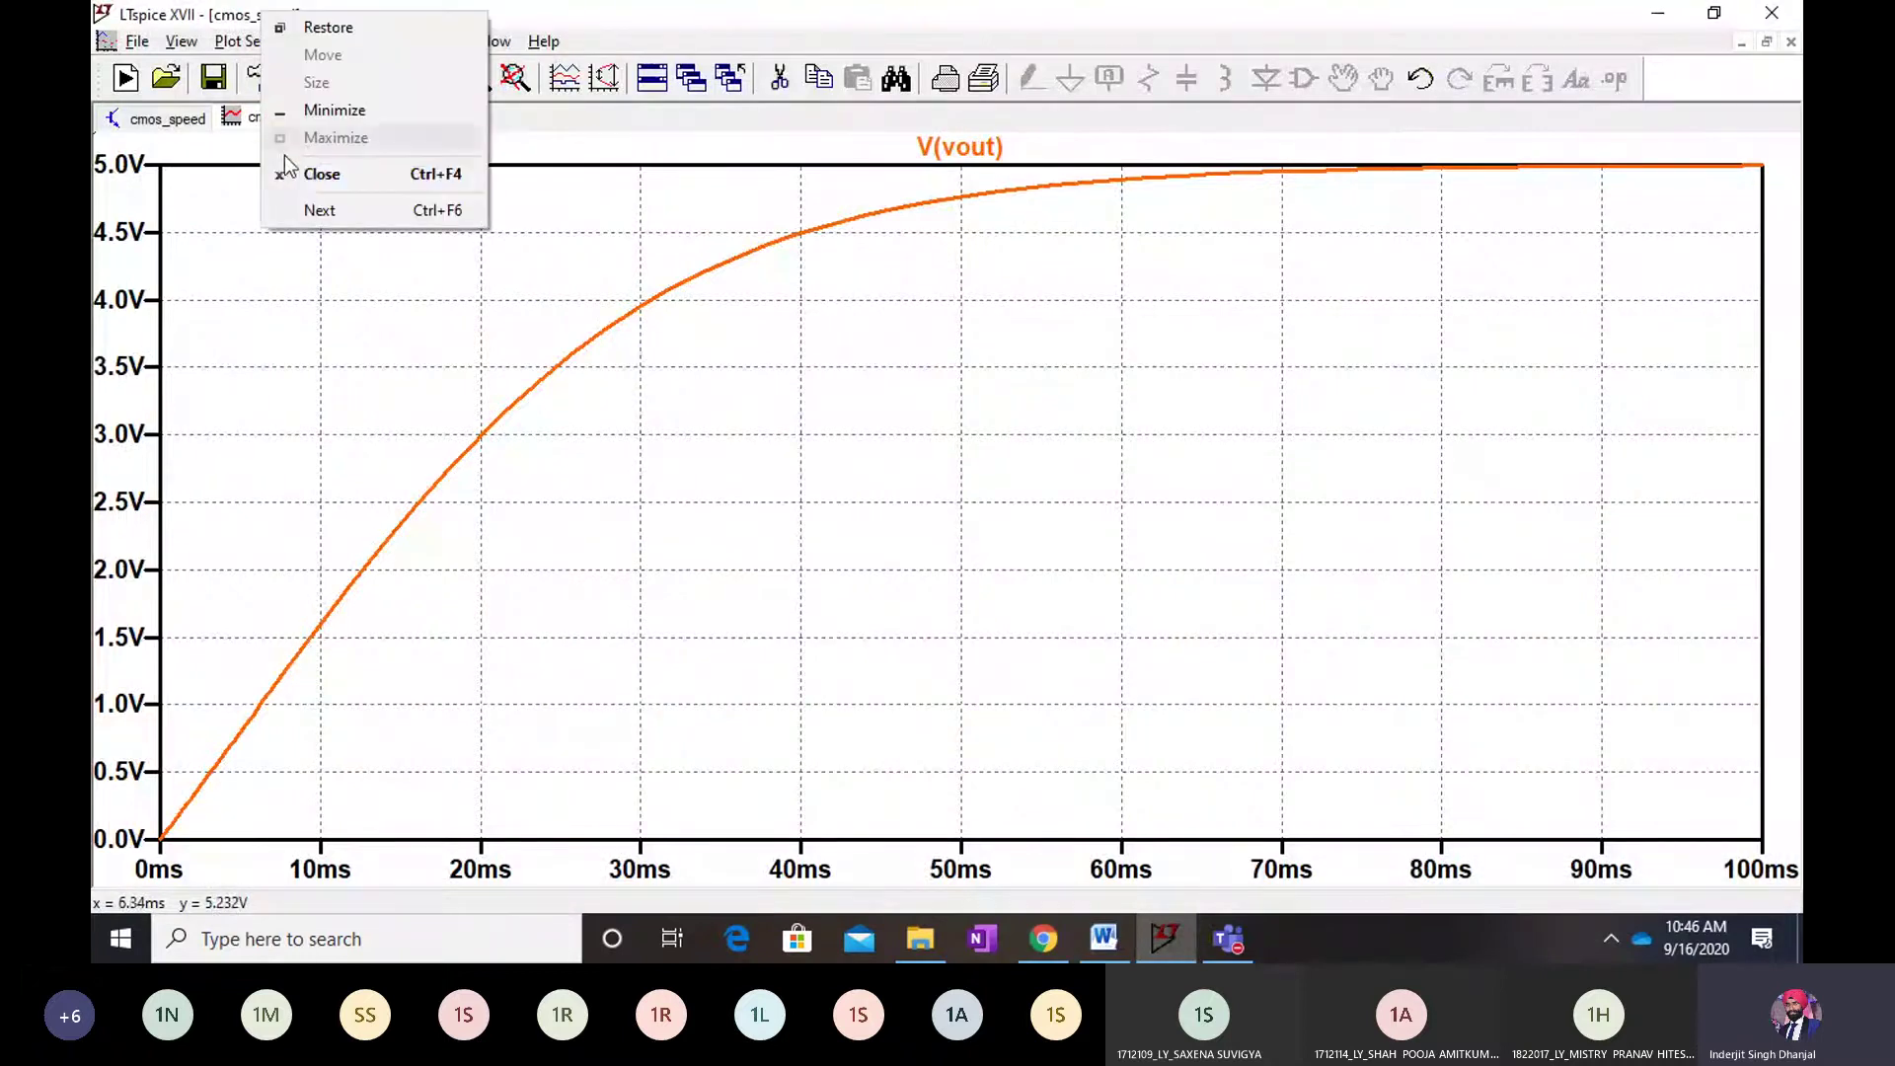
click(294, 172)
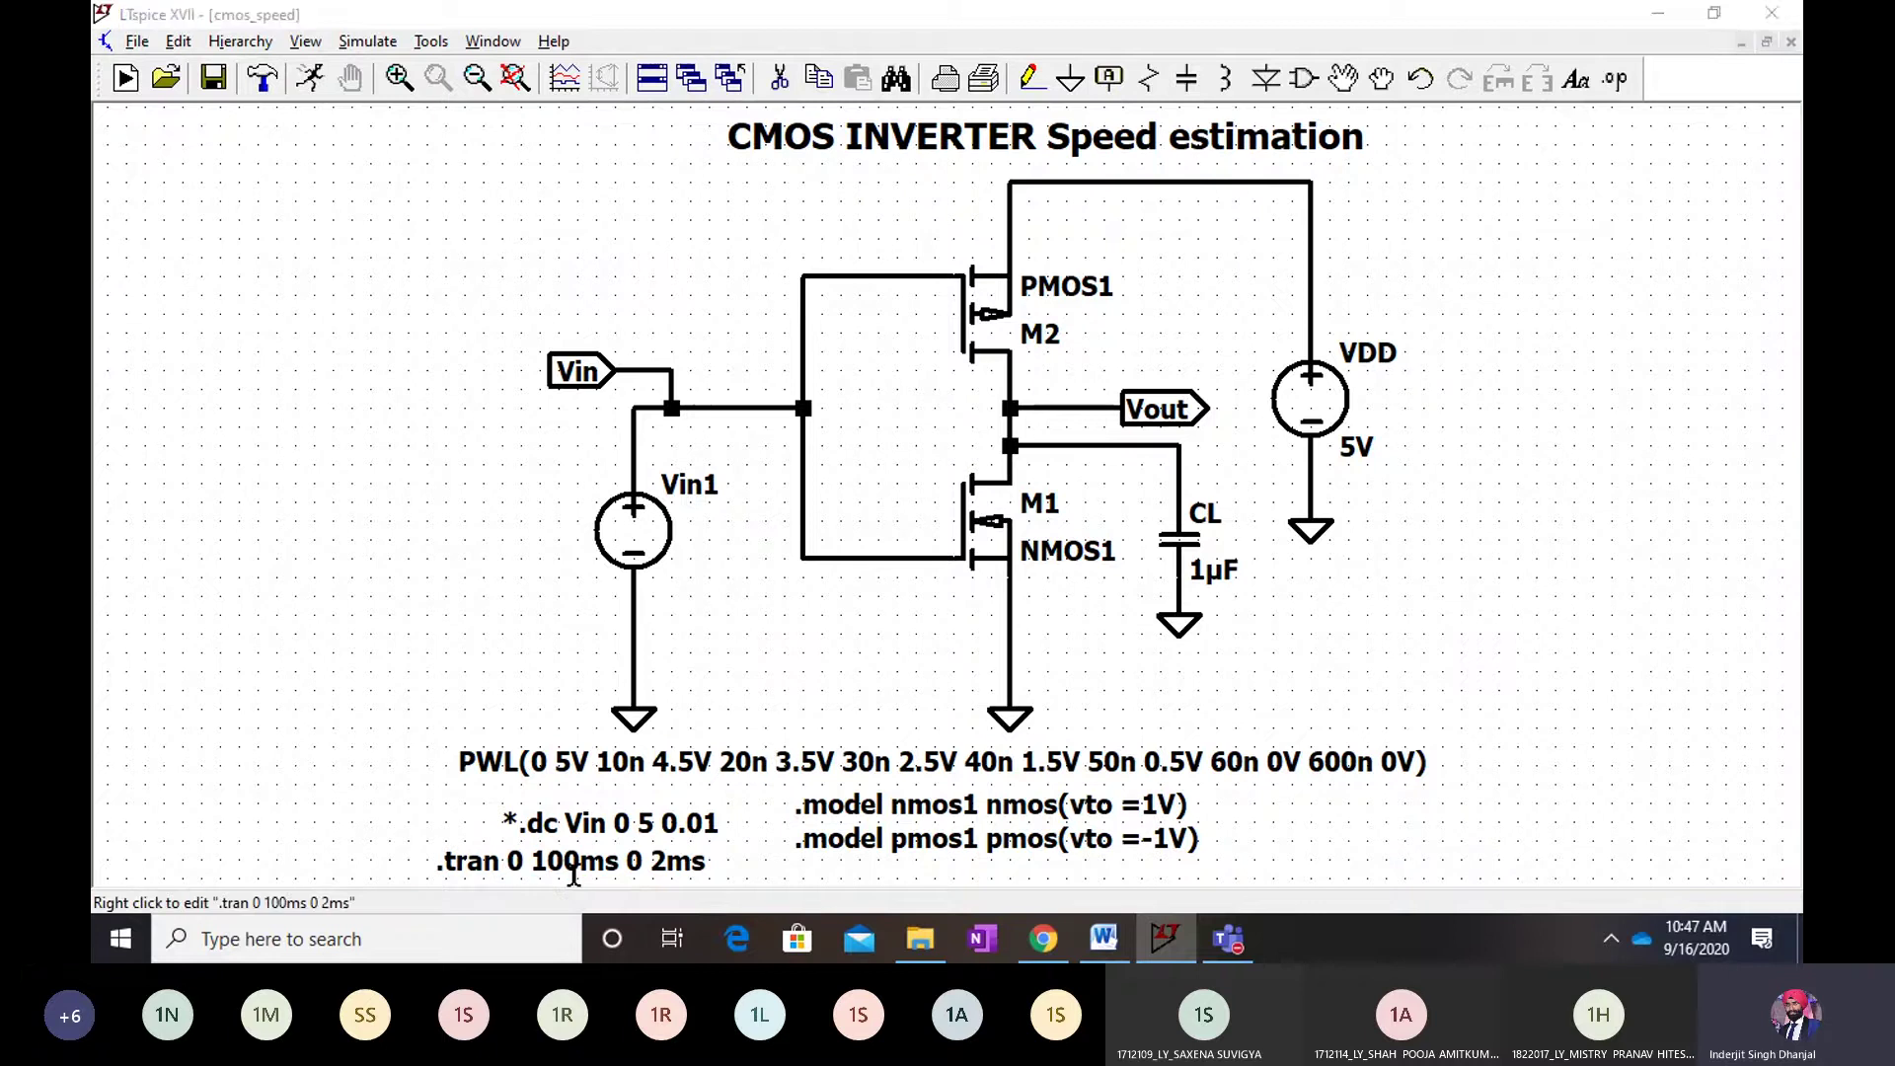
Review the stop time in the CMOS inverter's transient command and close the settings without changes
right_click(575, 879)
click(1087, 352)
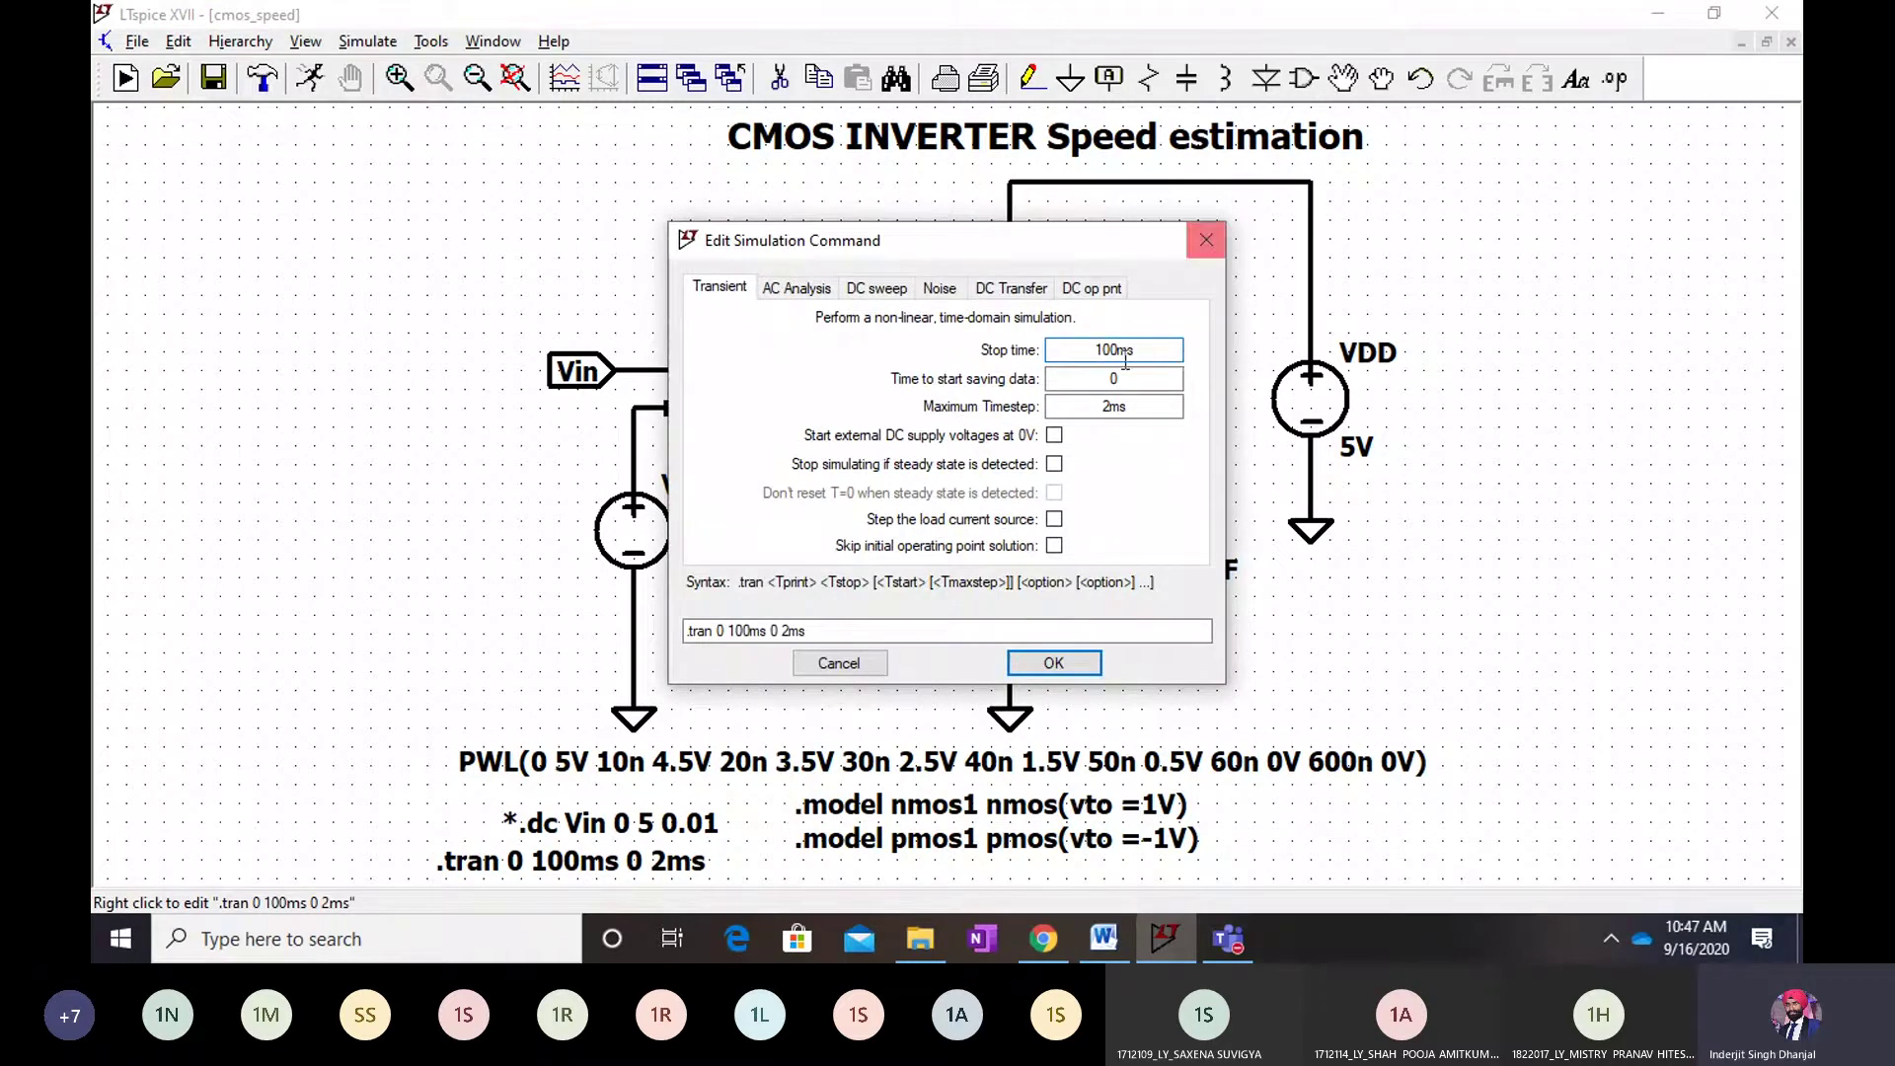
click(1221, 250)
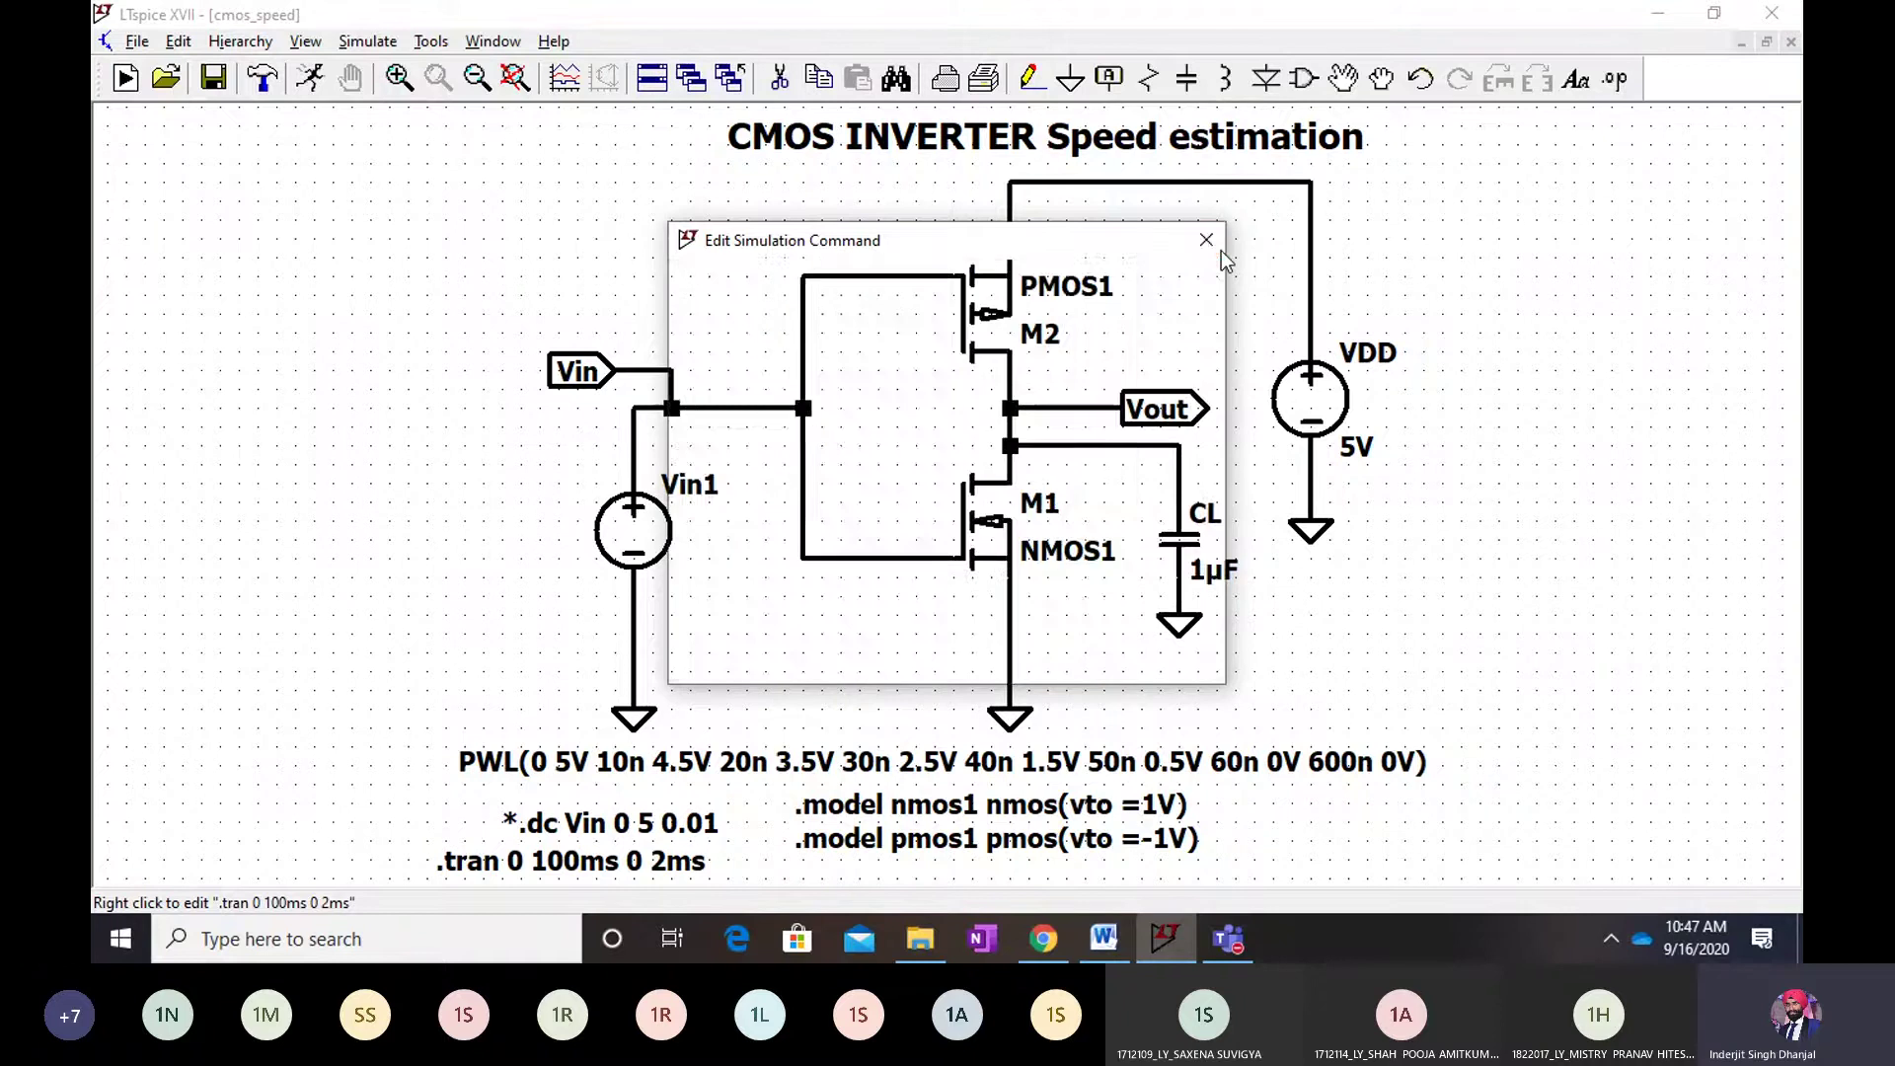
click(865, 333)
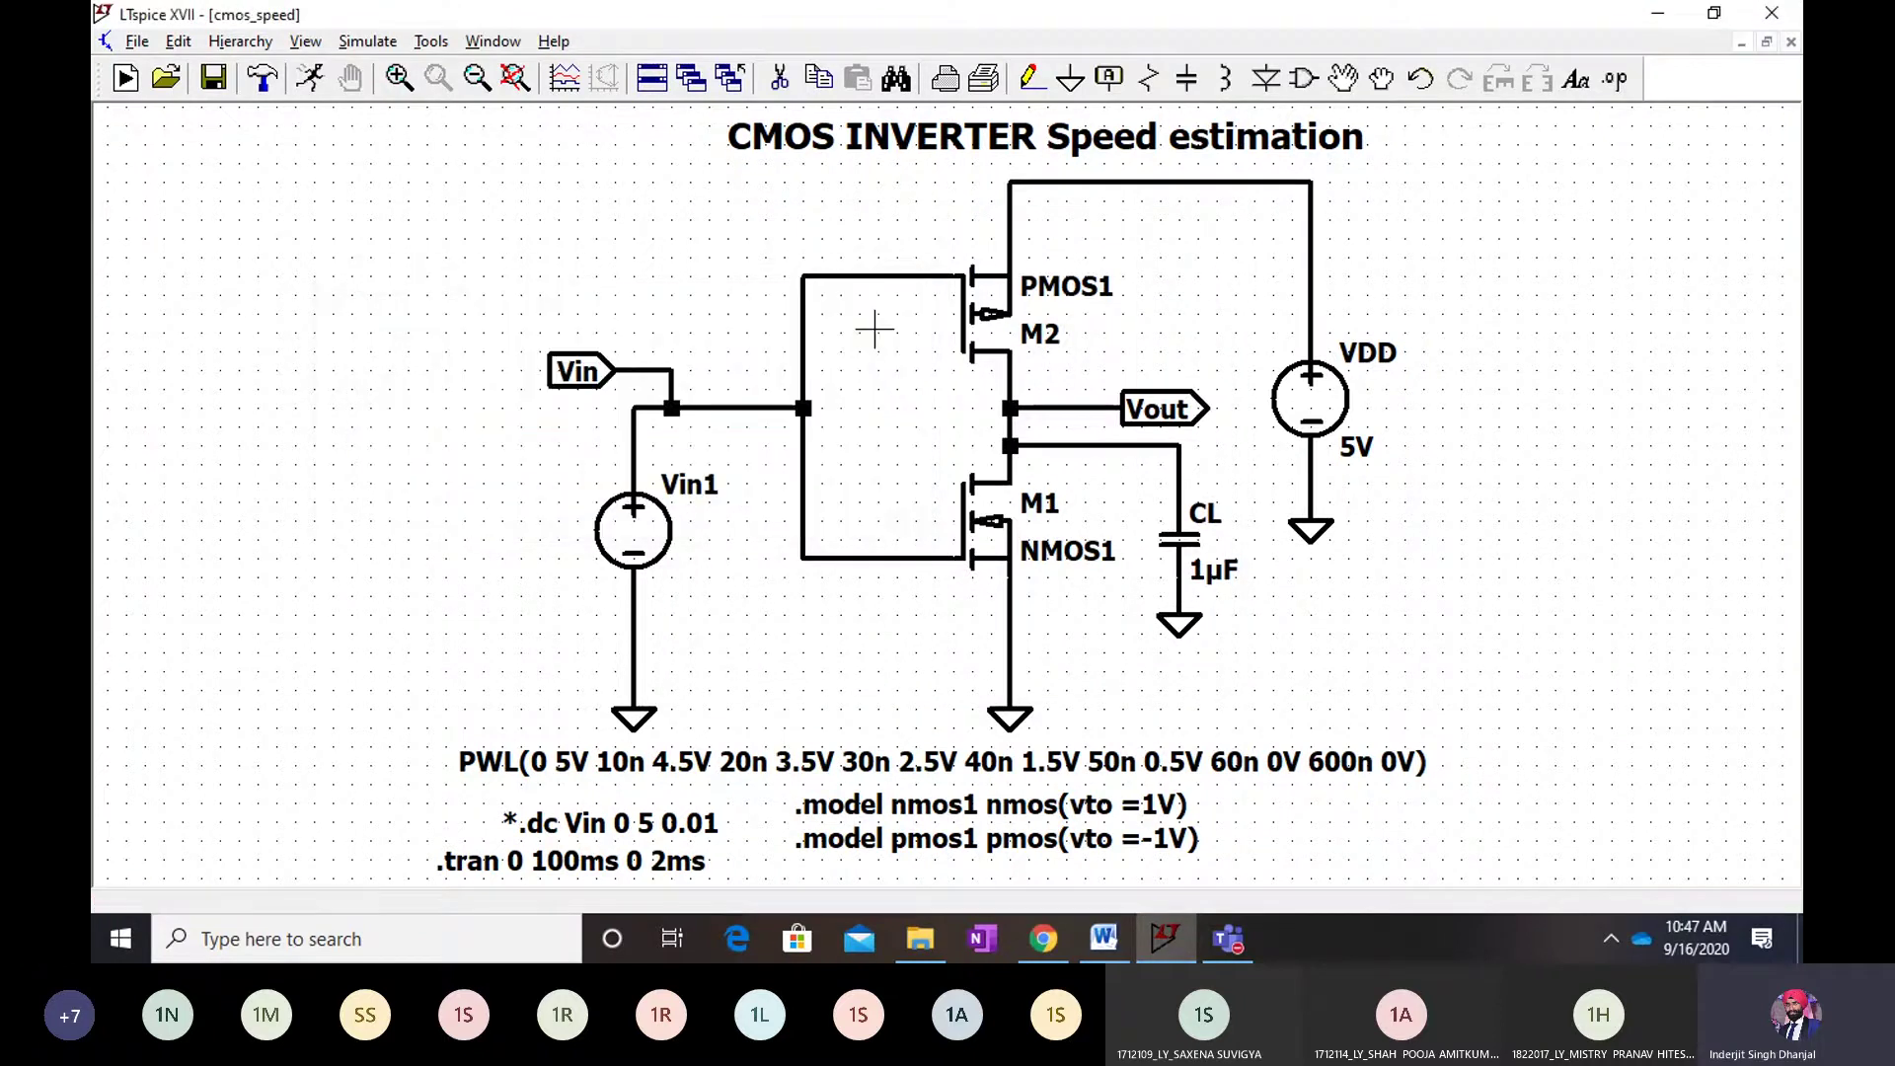
Check the VOH/VOL observation table and the CMOS delay table in the Word write-up, and return to LTspice
click(1104, 939)
scroll(892, 543, up, 1)
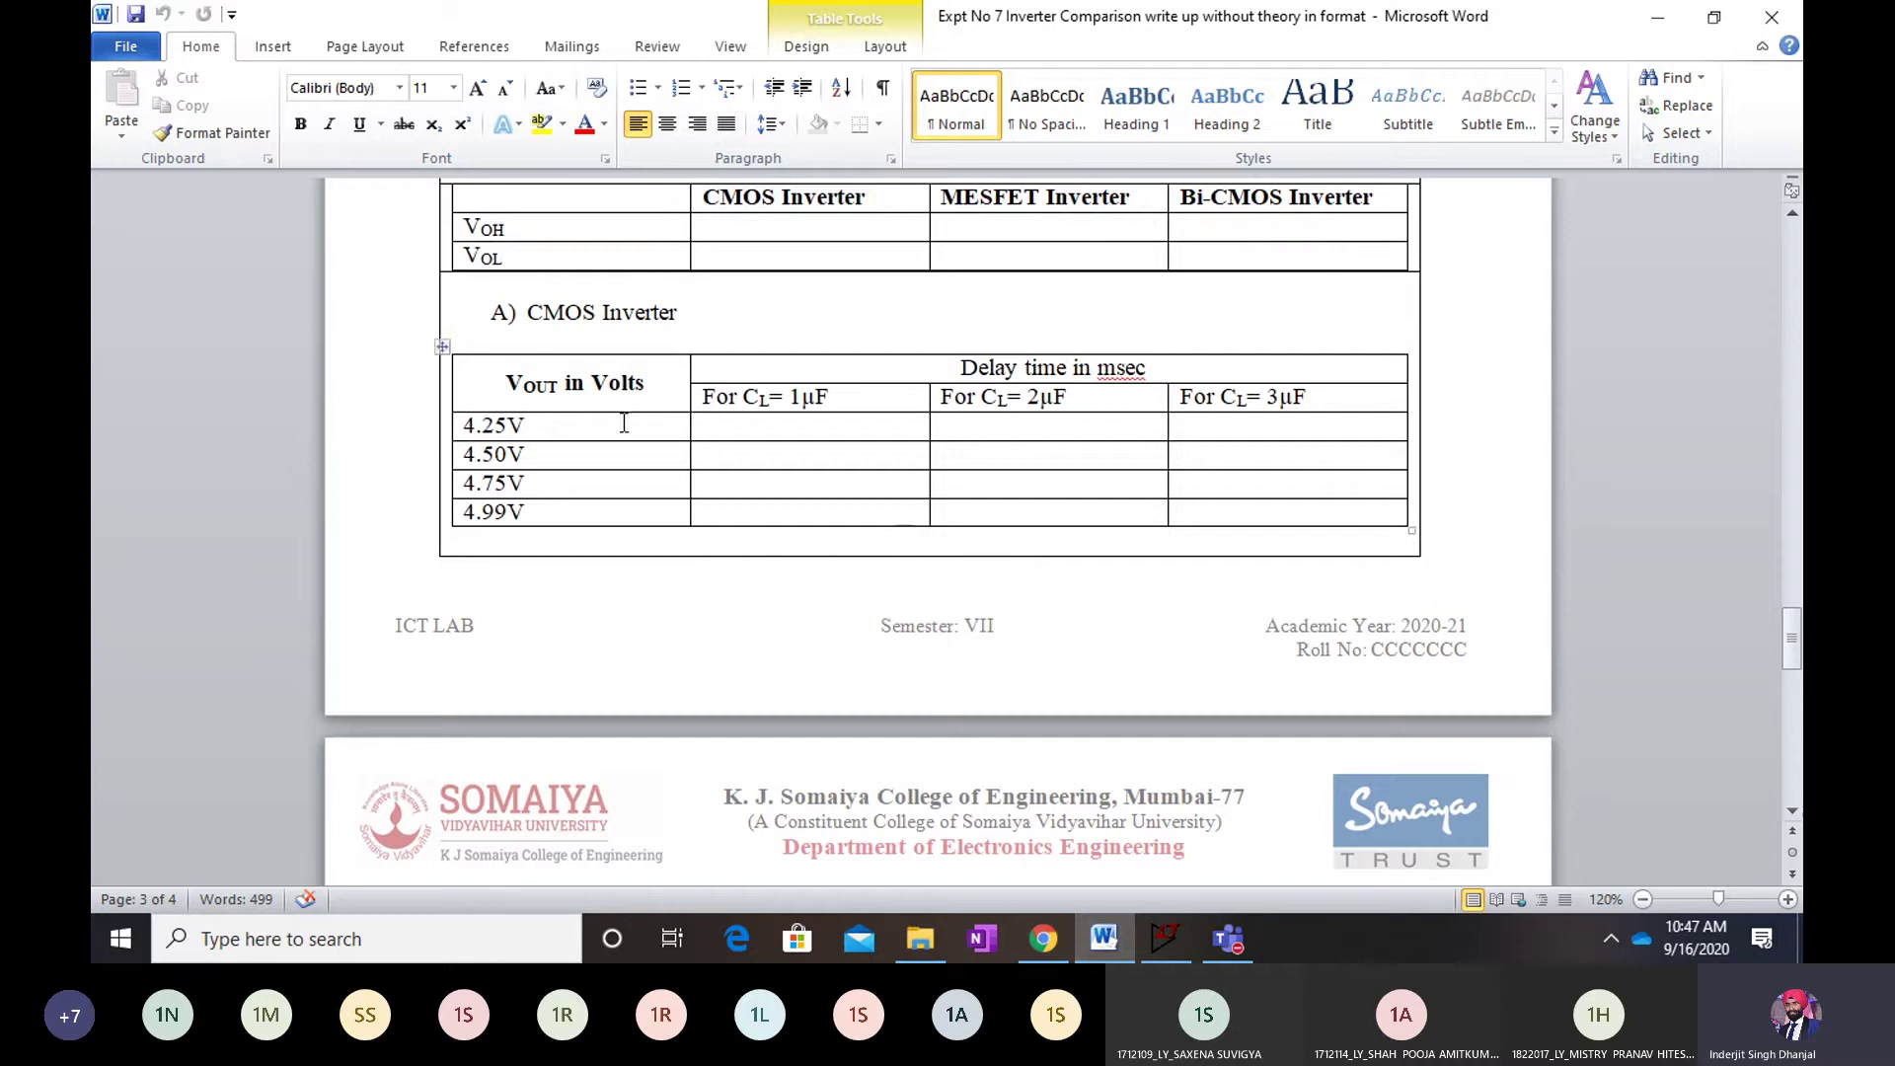
scroll(804, 479, up, 3)
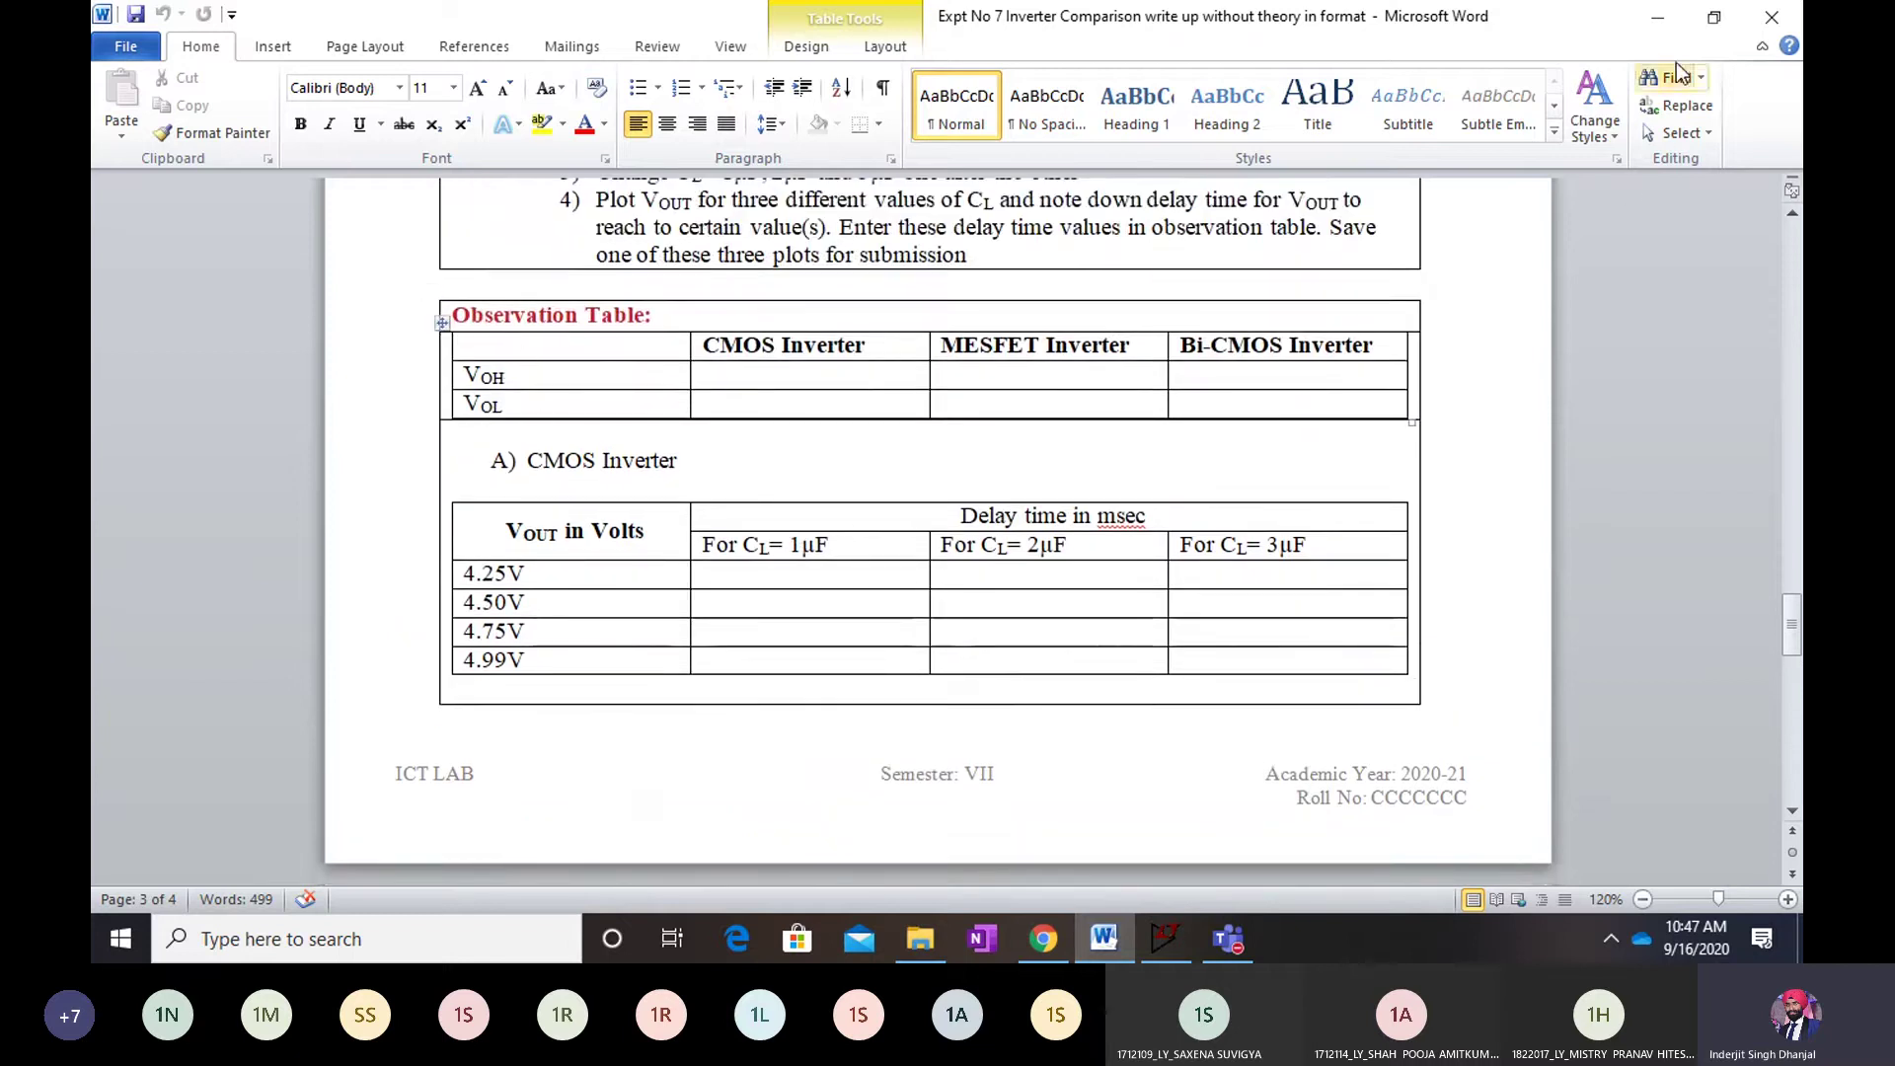
click(1666, 28)
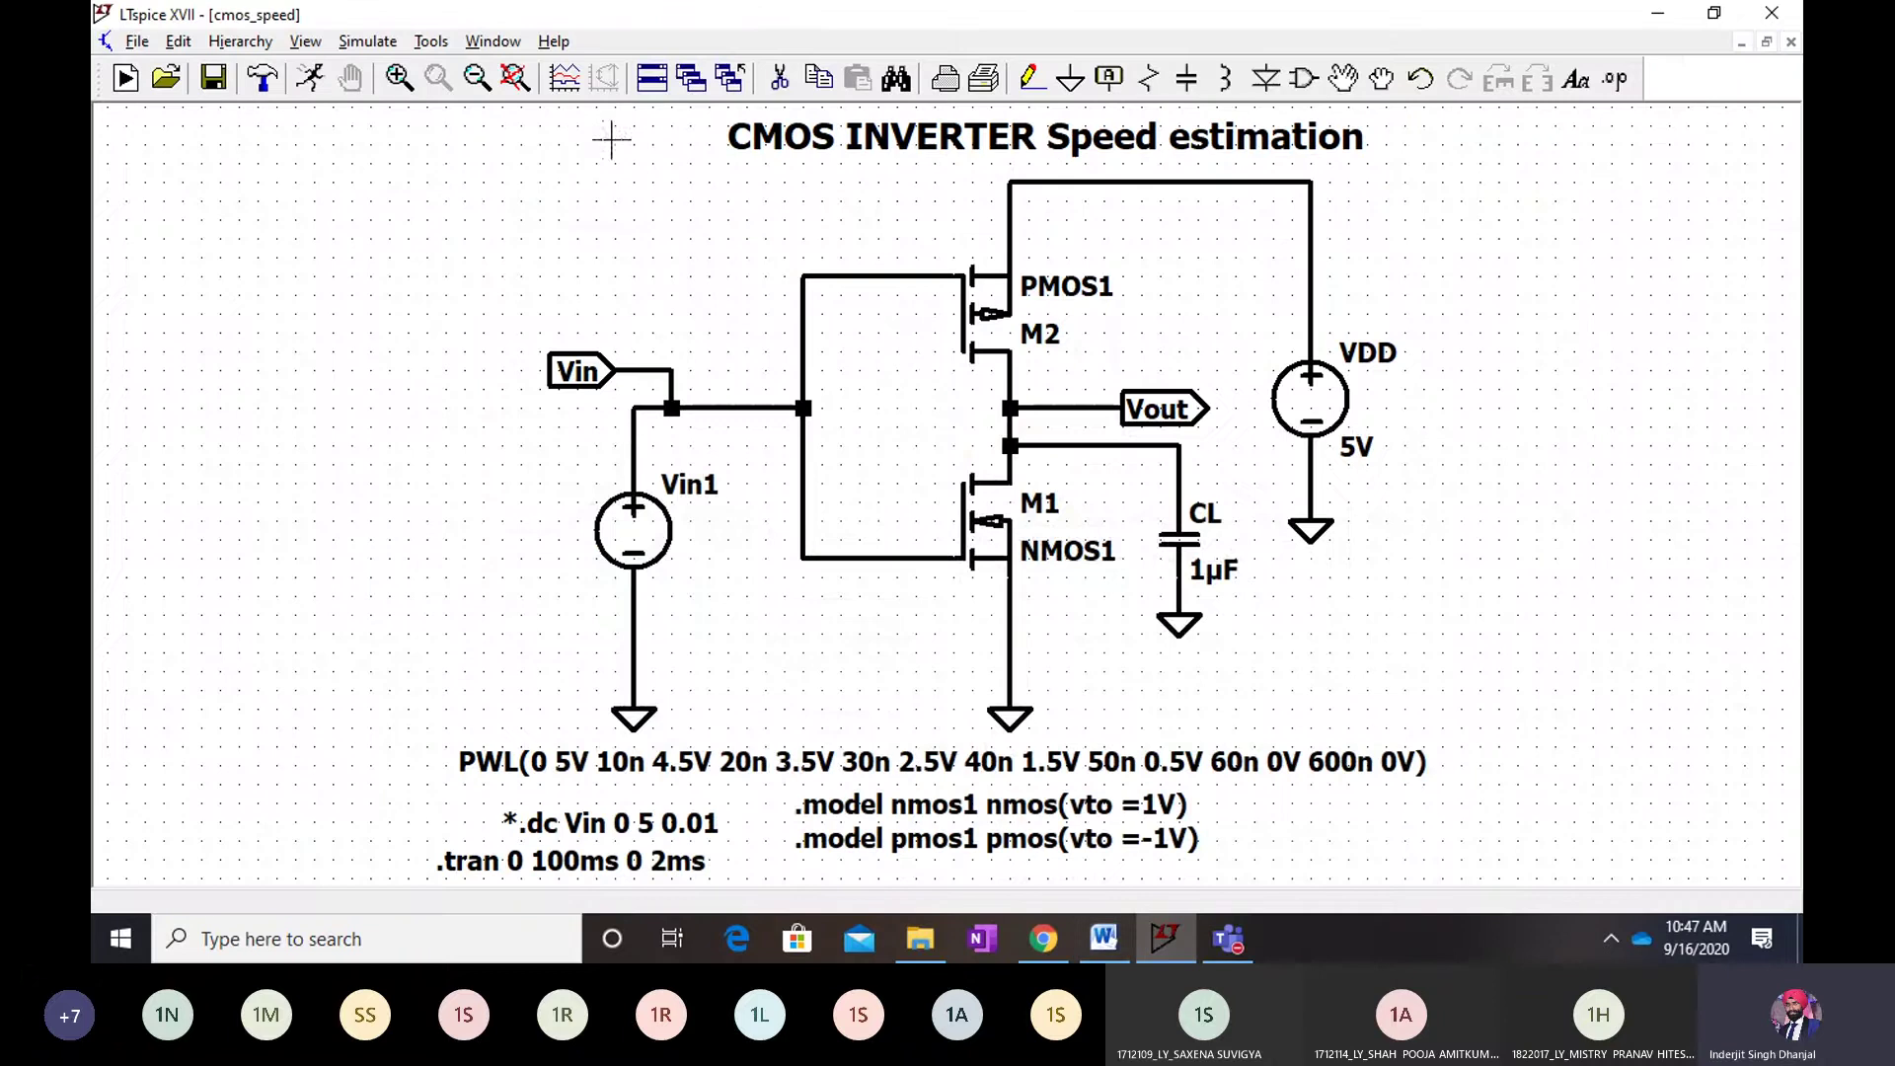
Open the mesfet_vtc schematic and close the cmos_speed schematic, saving its changes
click(166, 79)
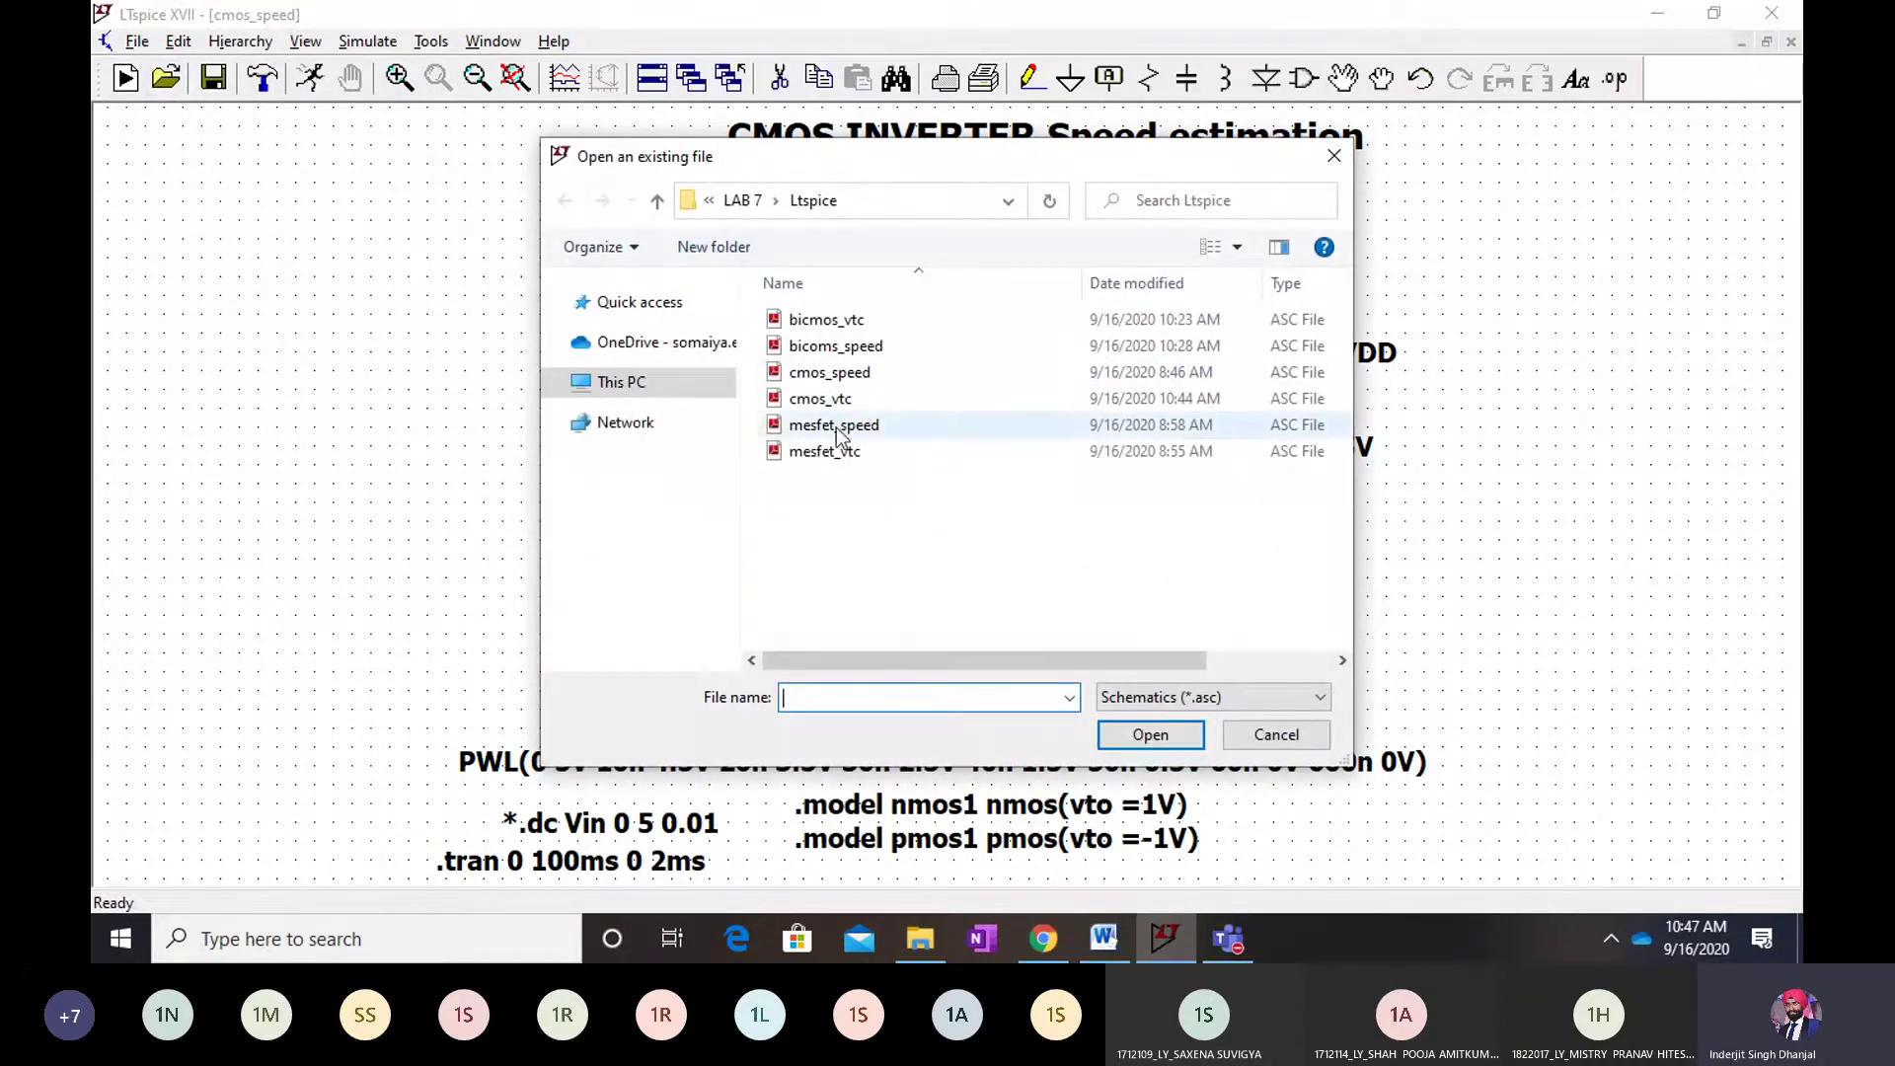
click(842, 457)
click(1148, 734)
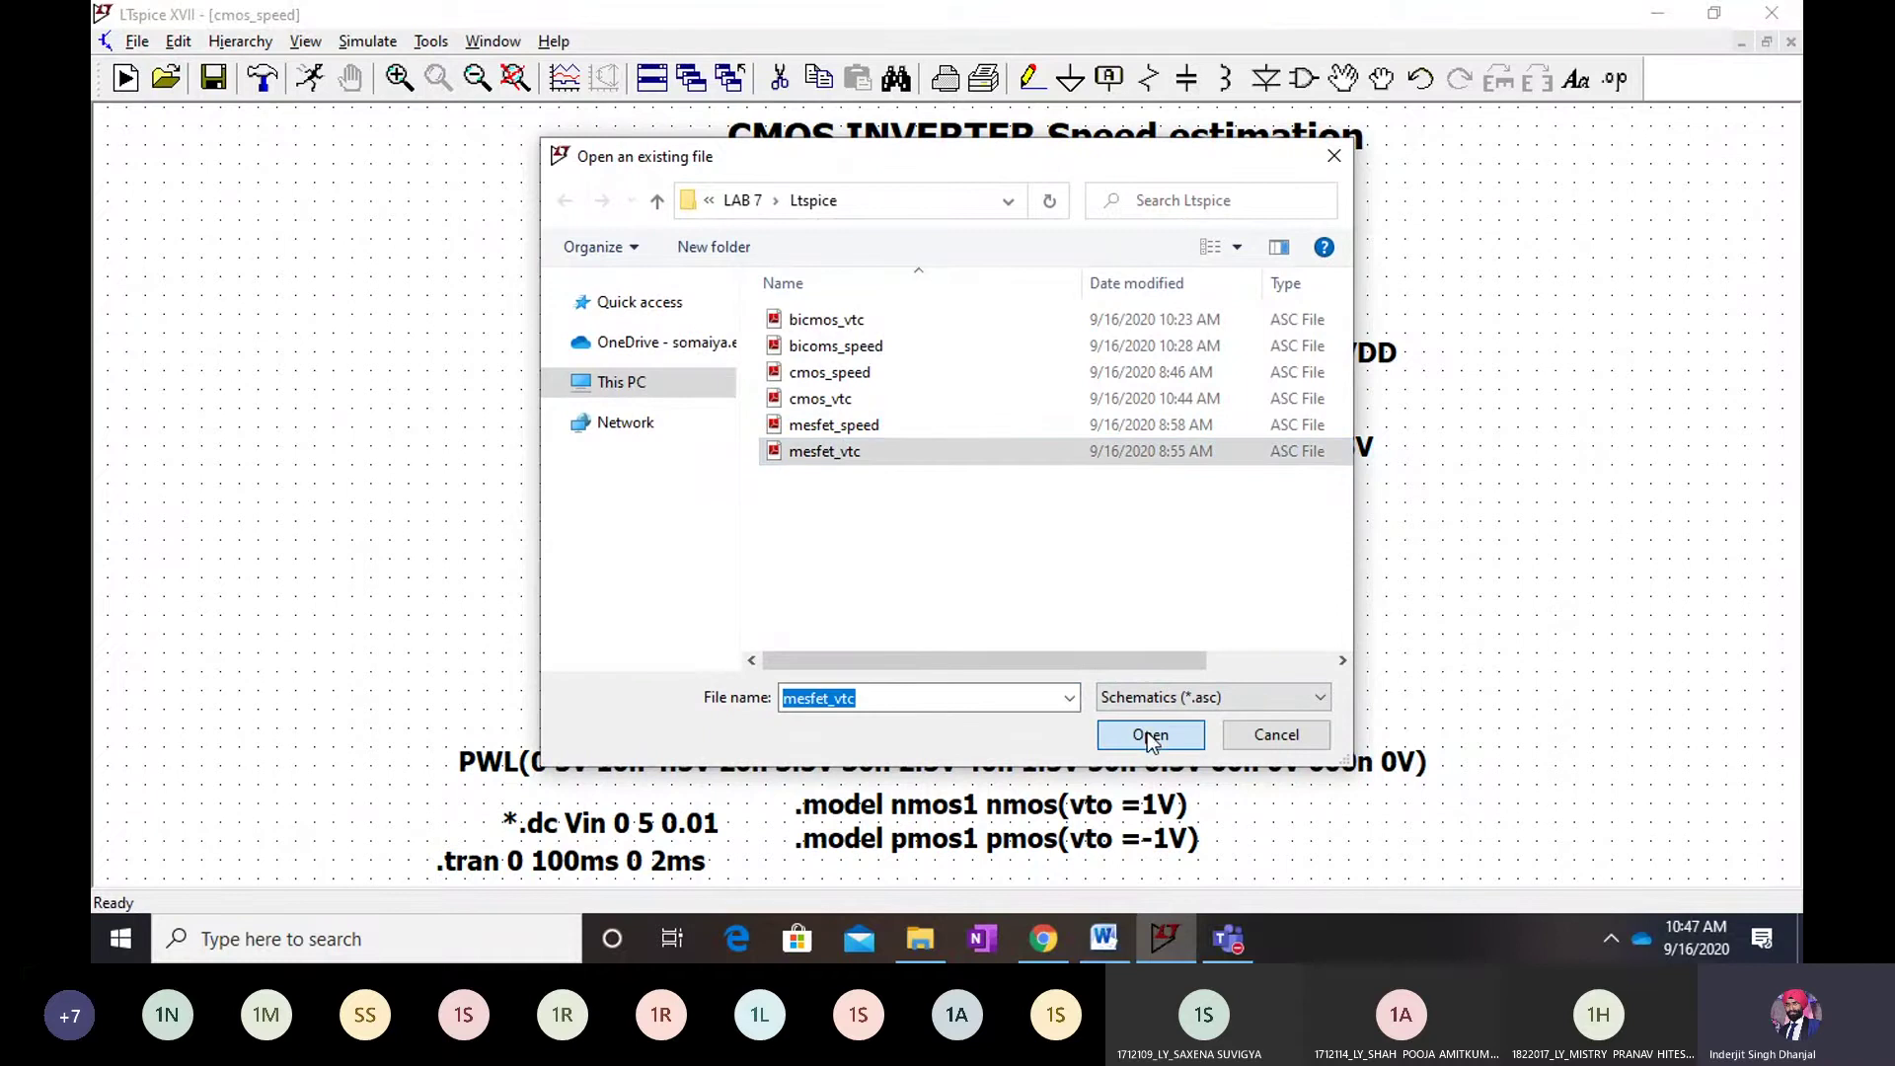
right_click(182, 122)
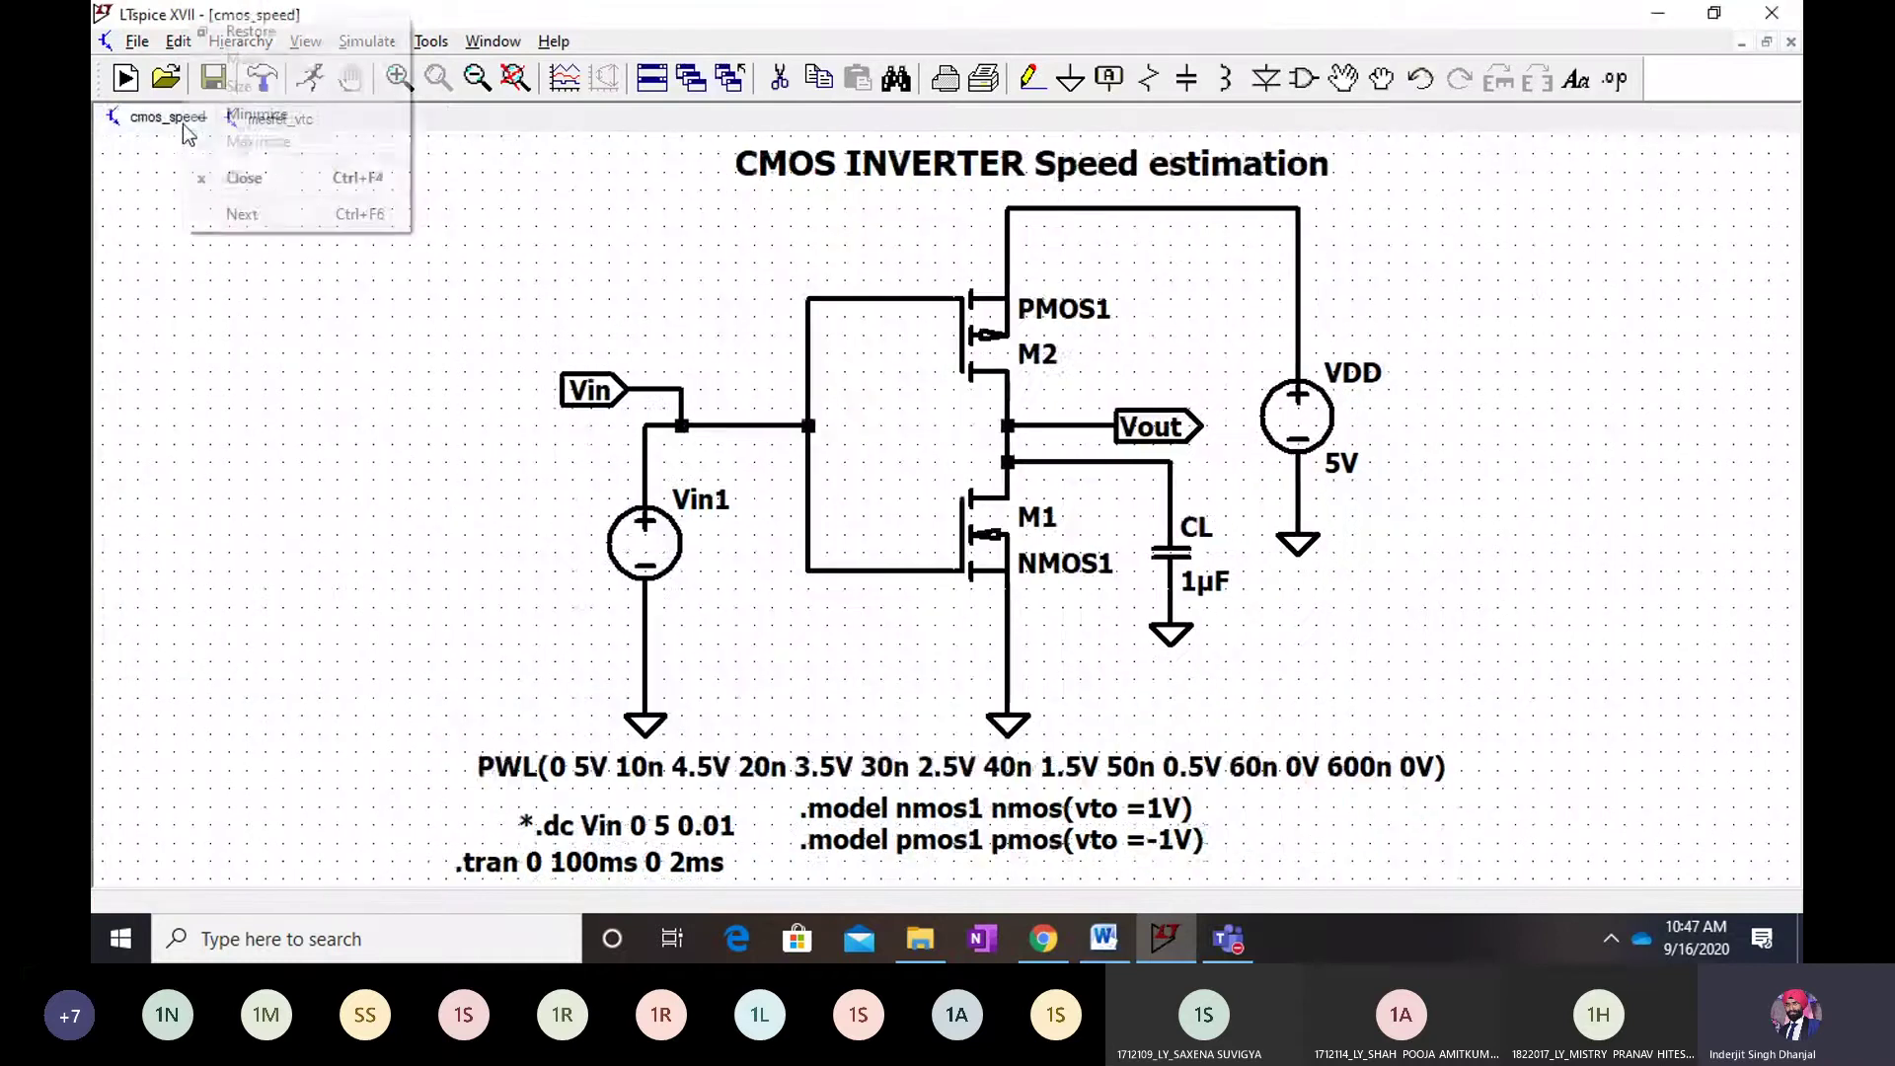
click(214, 175)
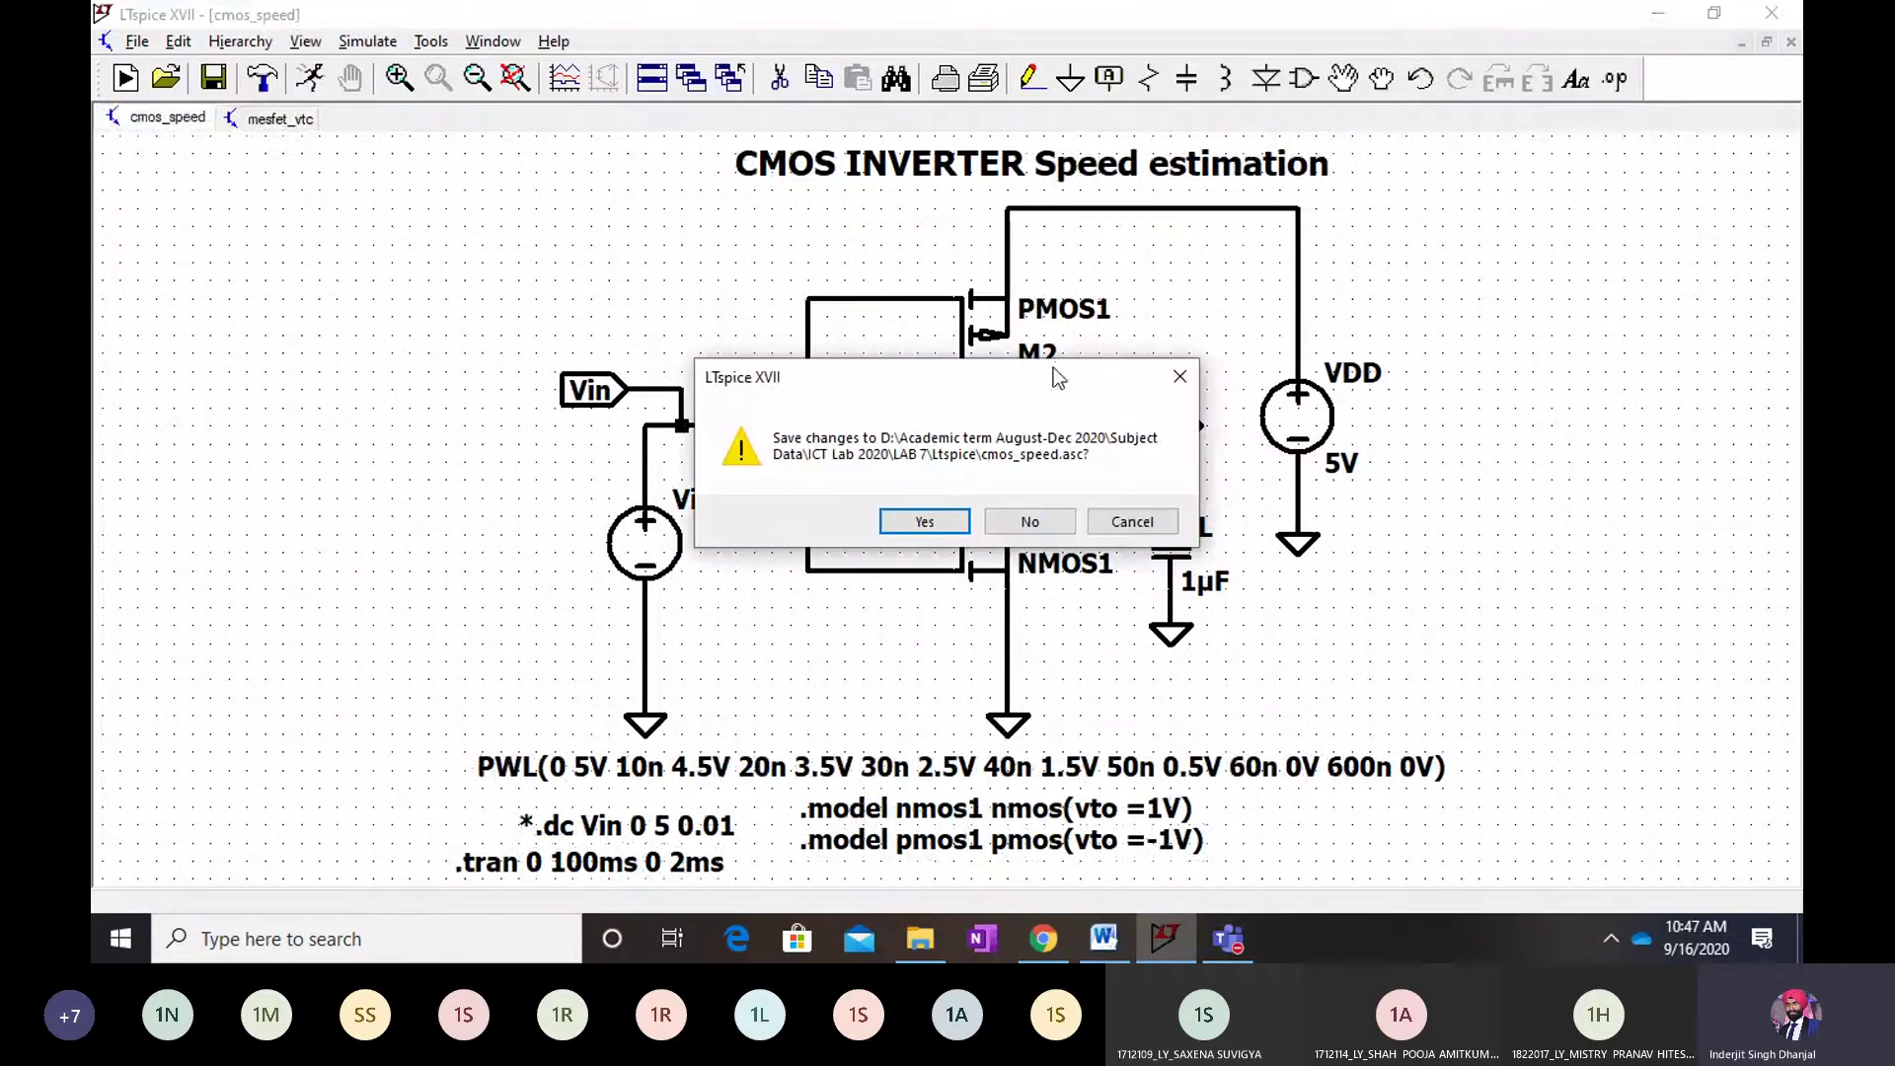
click(925, 522)
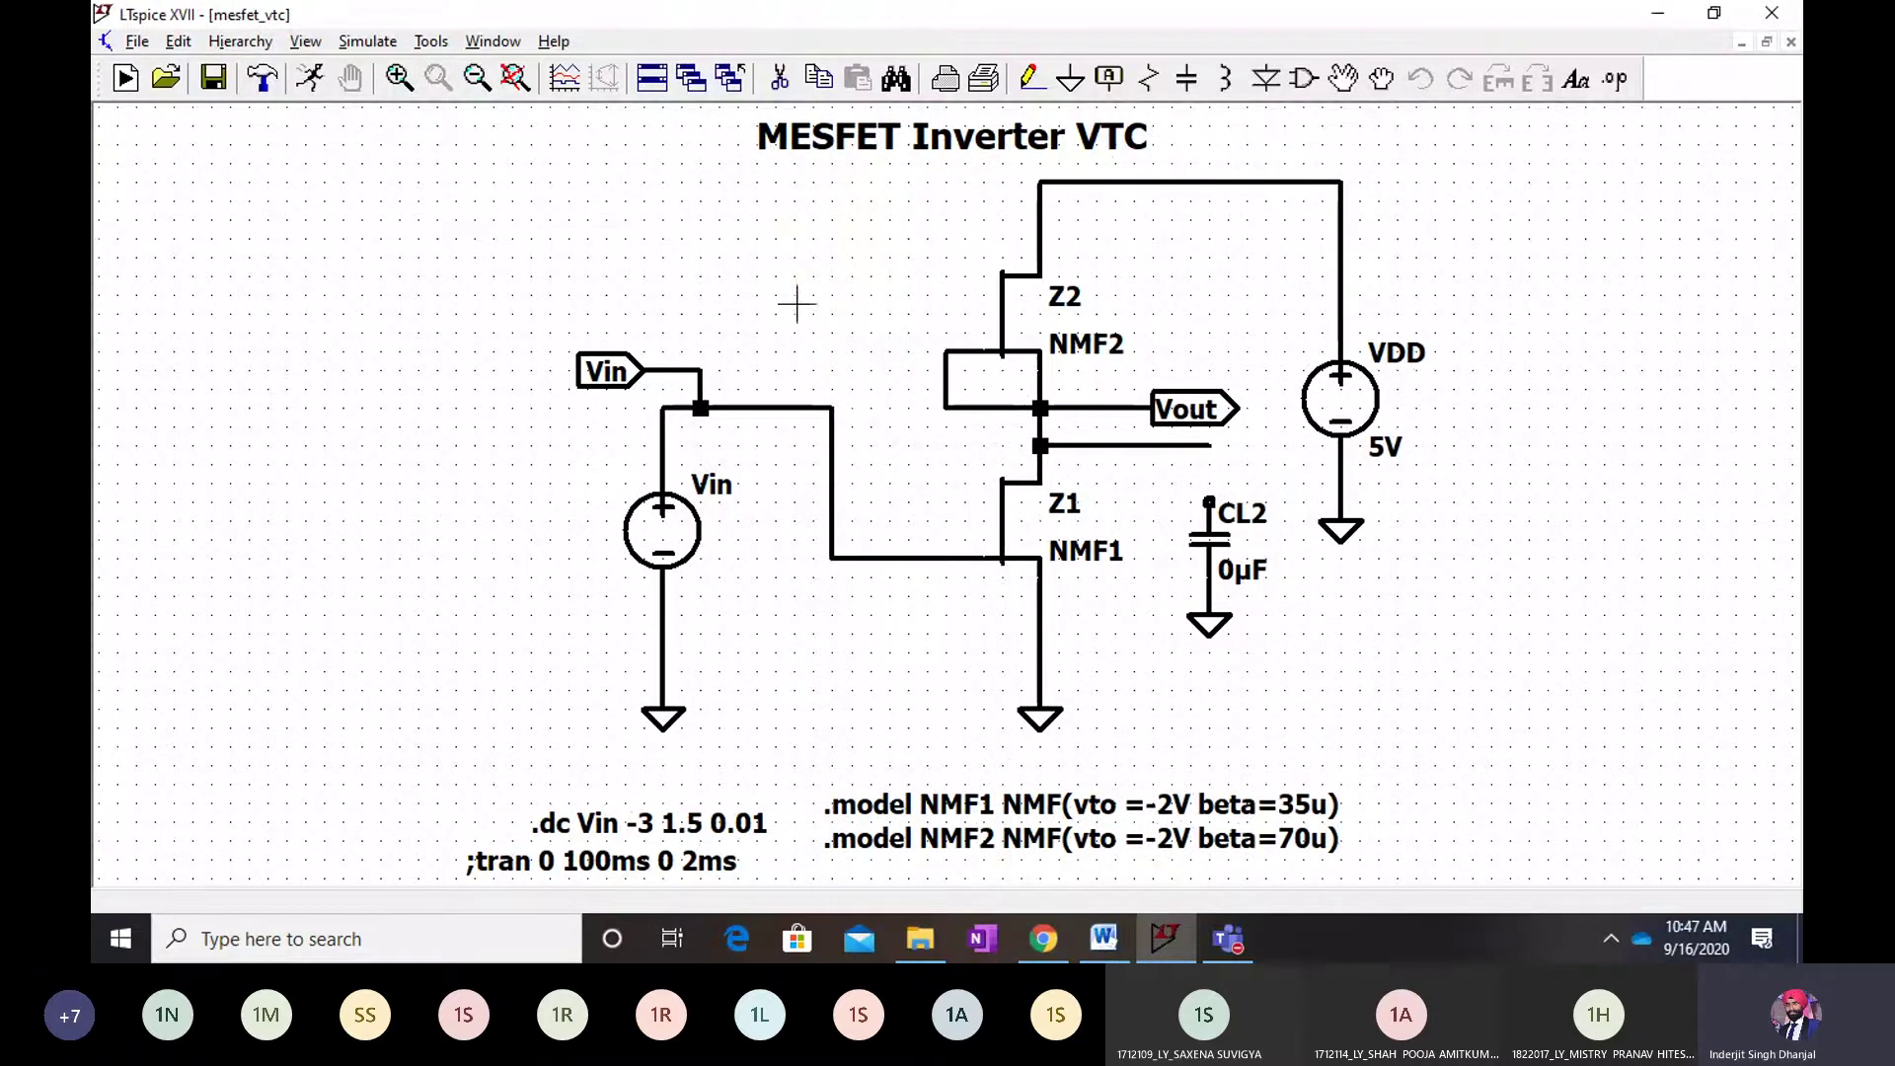
Place a mesfet component in the empty area beside the Vin source and delete it again
click(1305, 79)
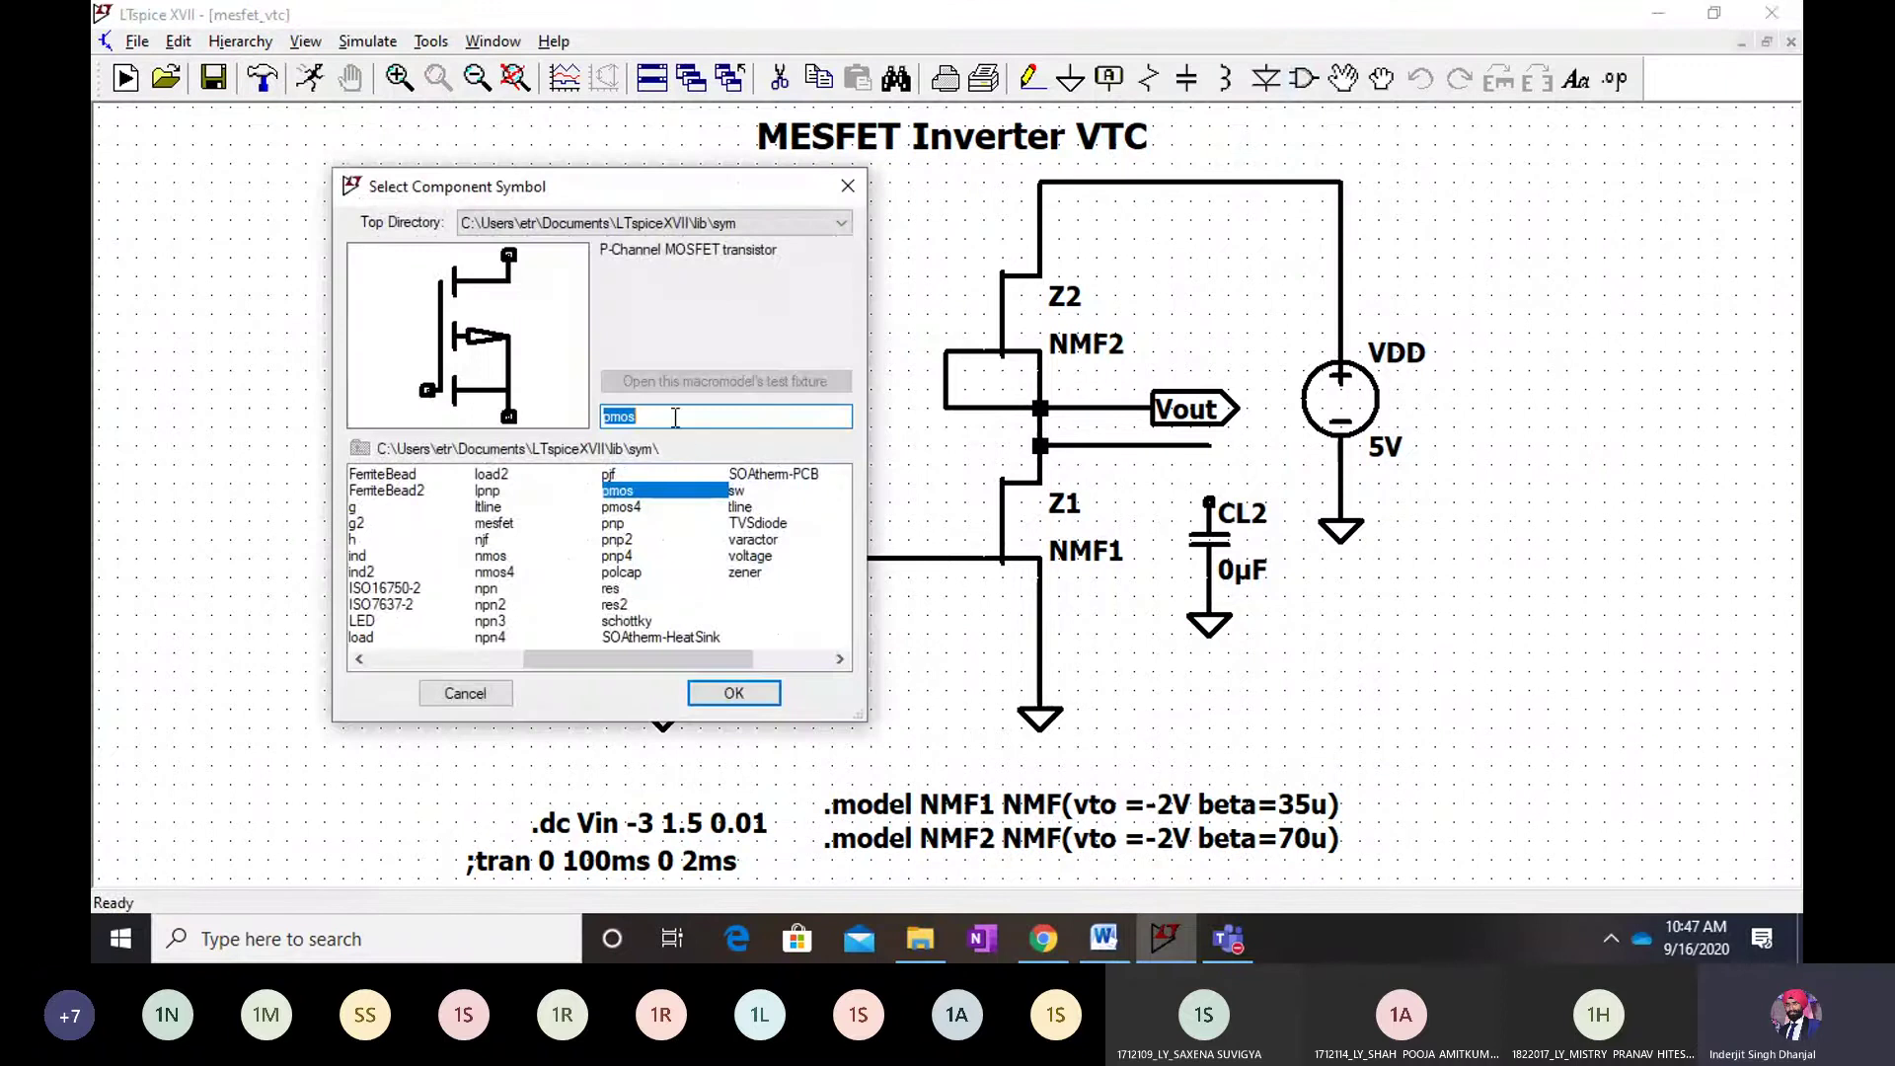
click(675, 418)
key(BackSpace)
key(BackSpace)
key(BackSpace)
text(mes)
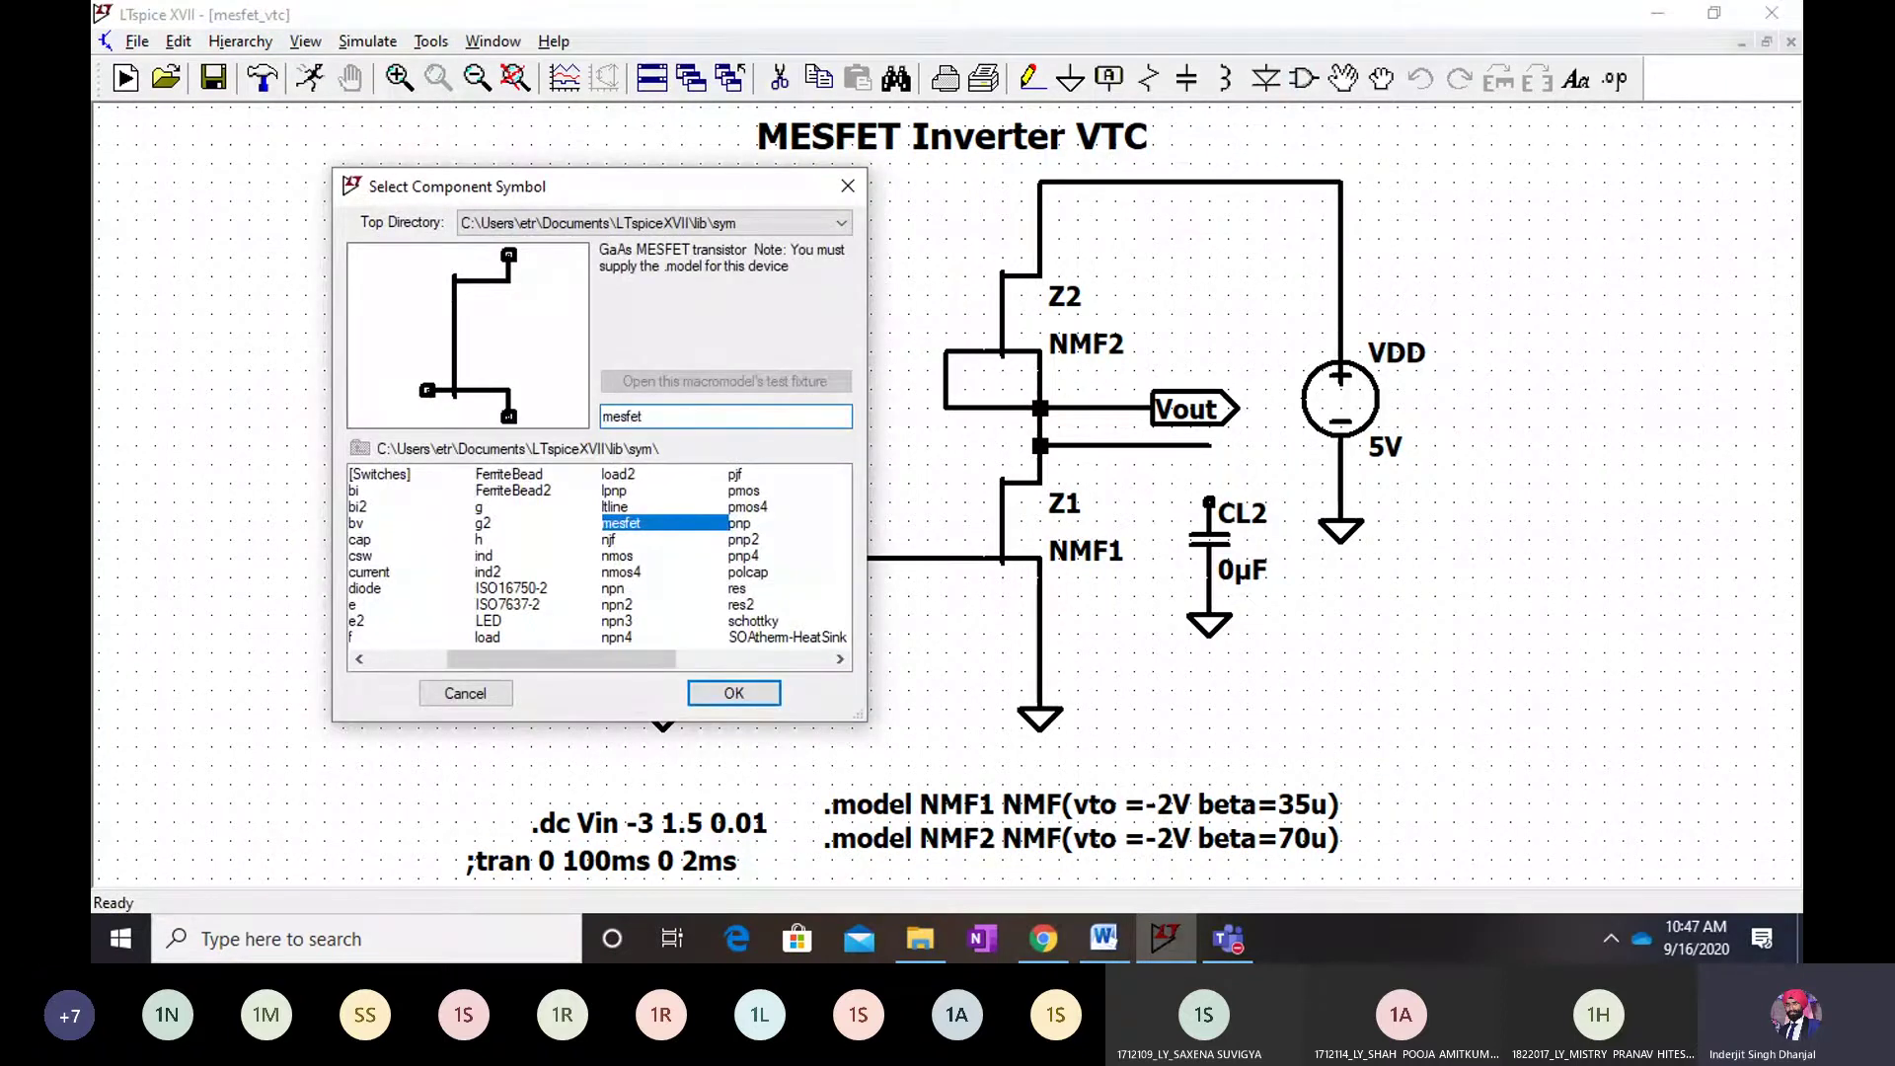
text(fet)
click(766, 696)
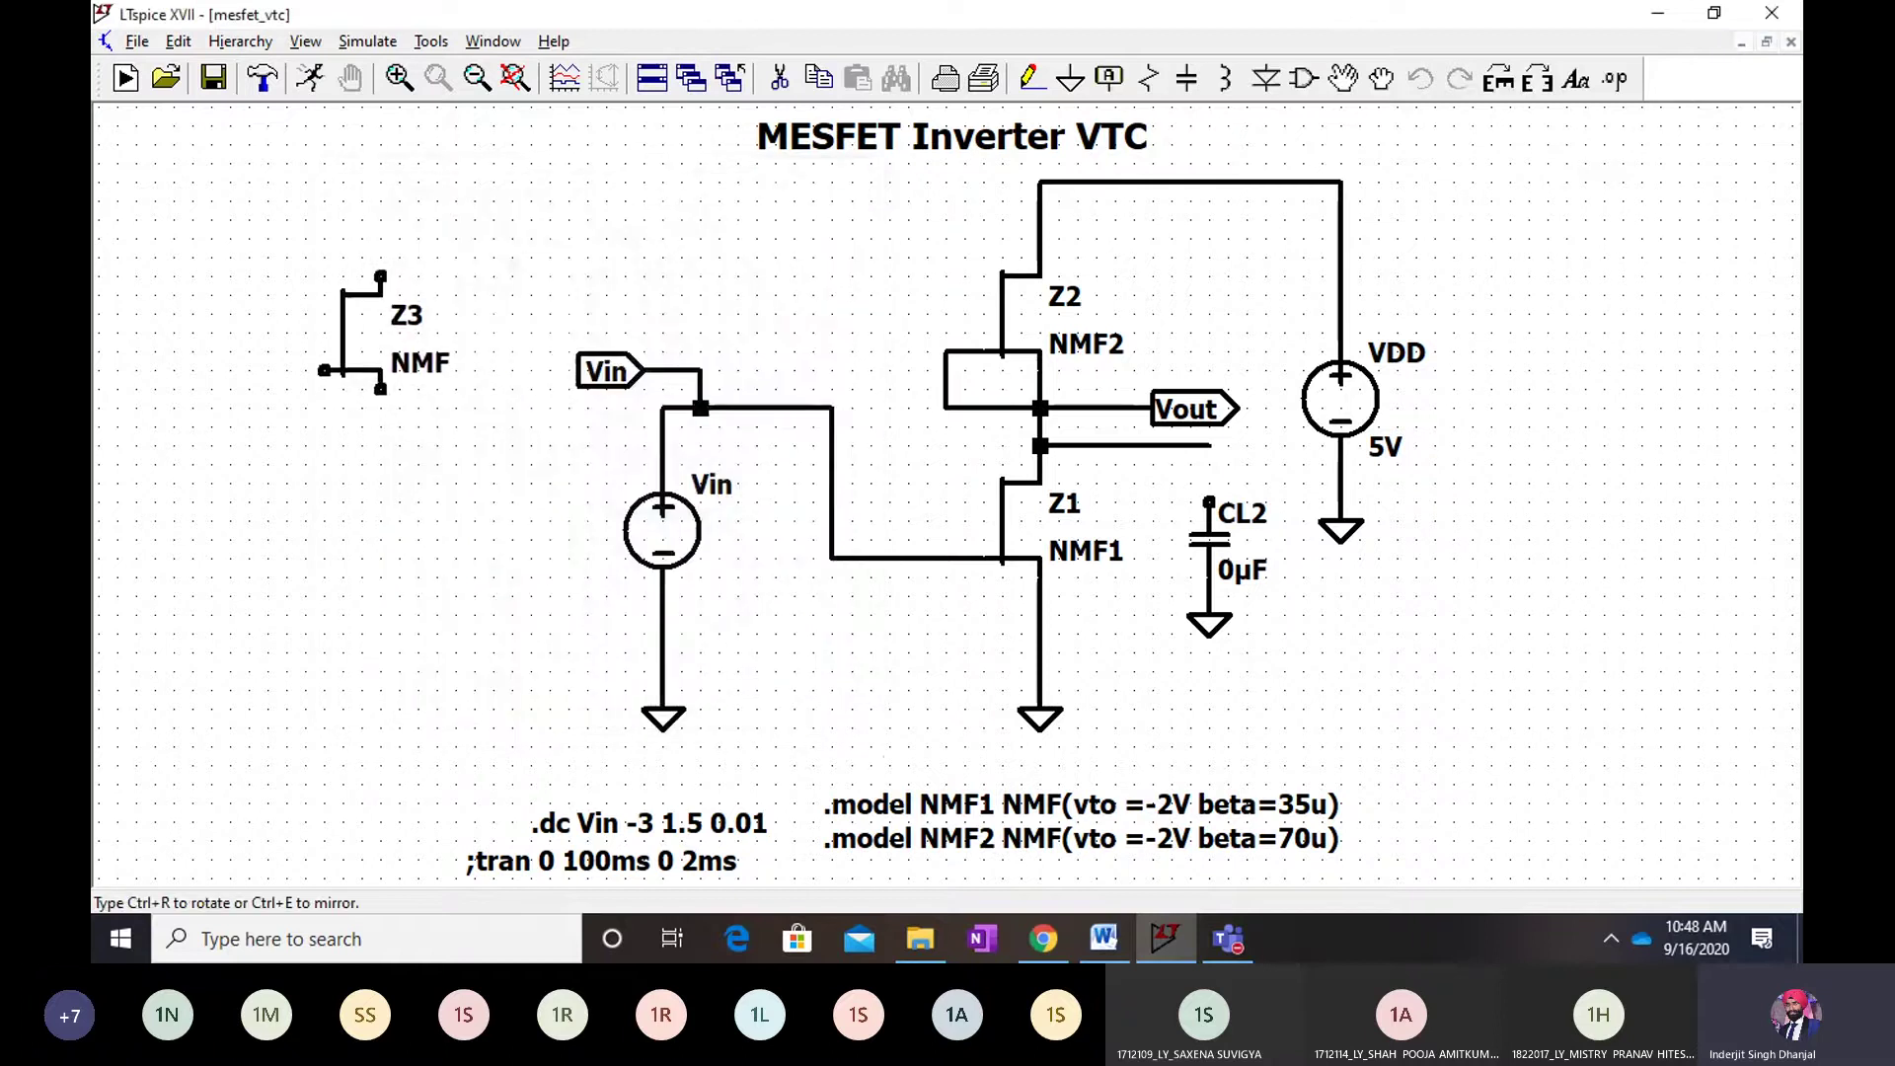
click(361, 314)
key(Escape)
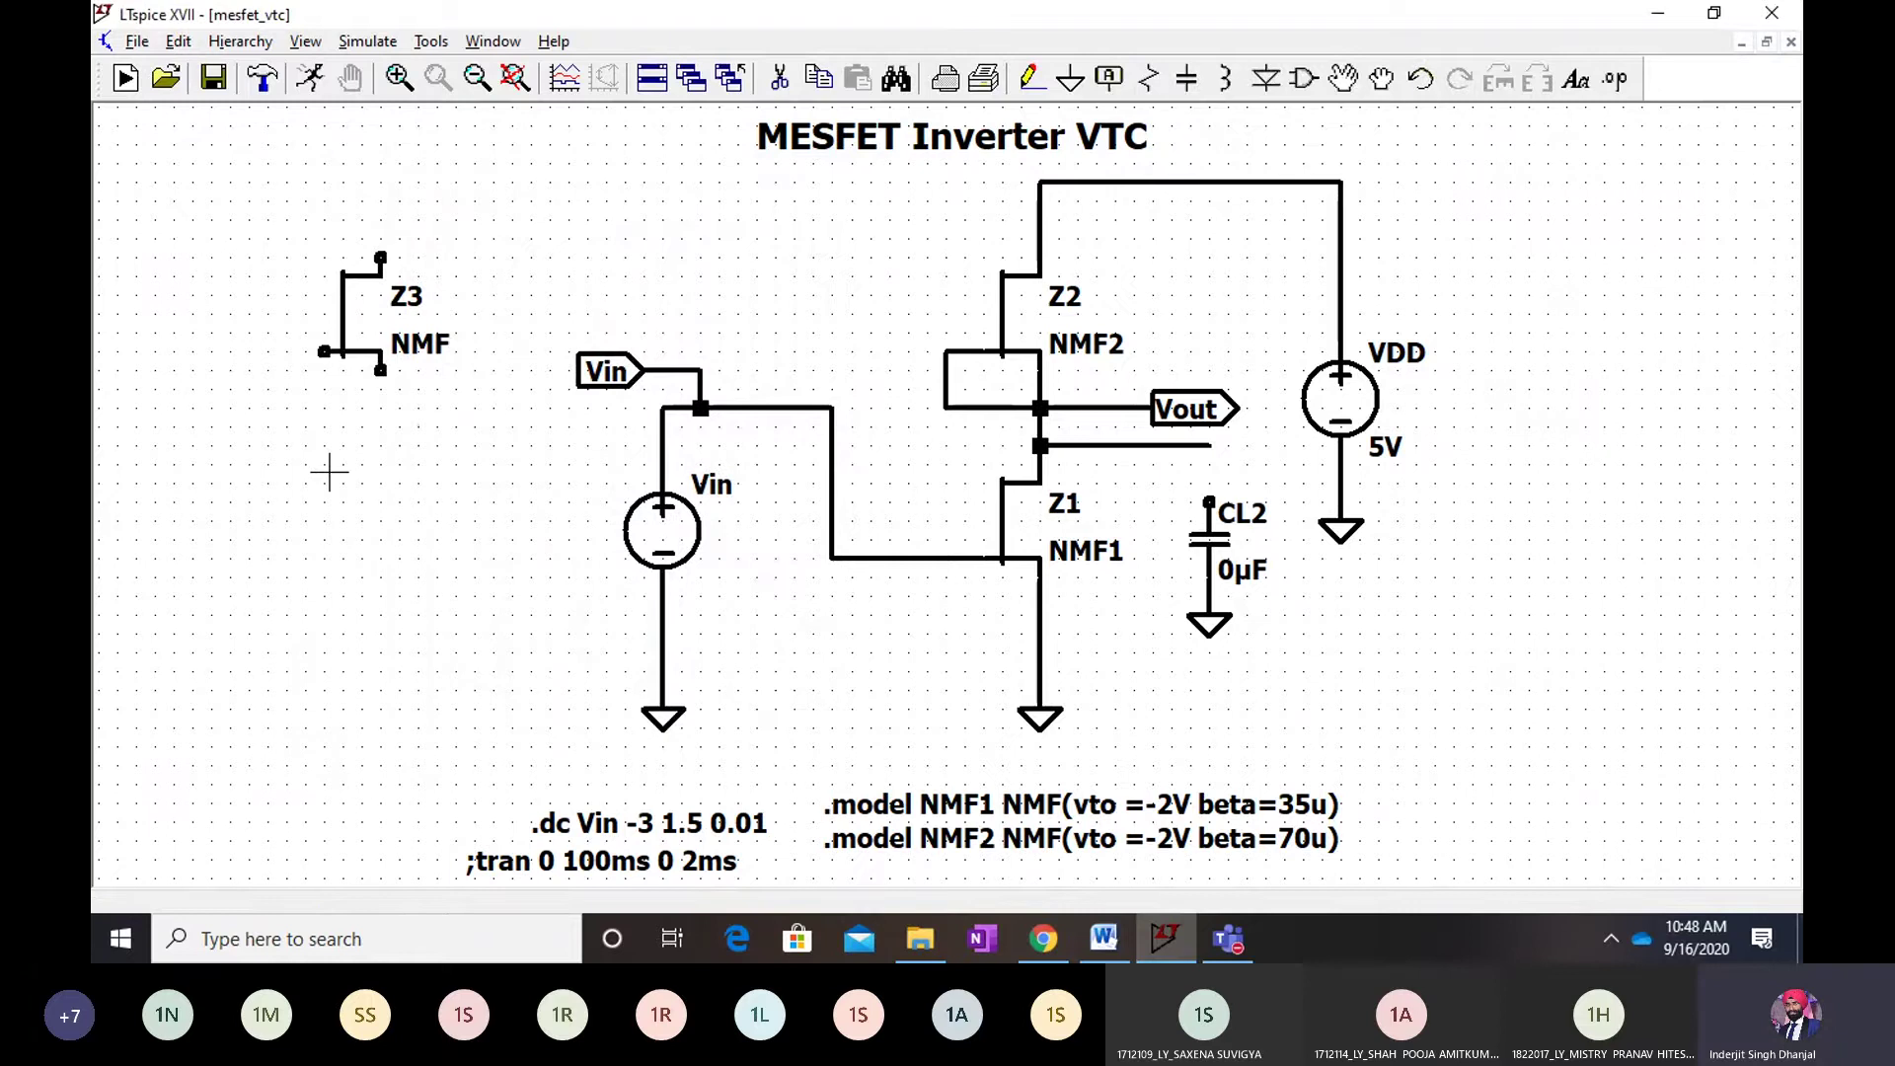
click(326, 350)
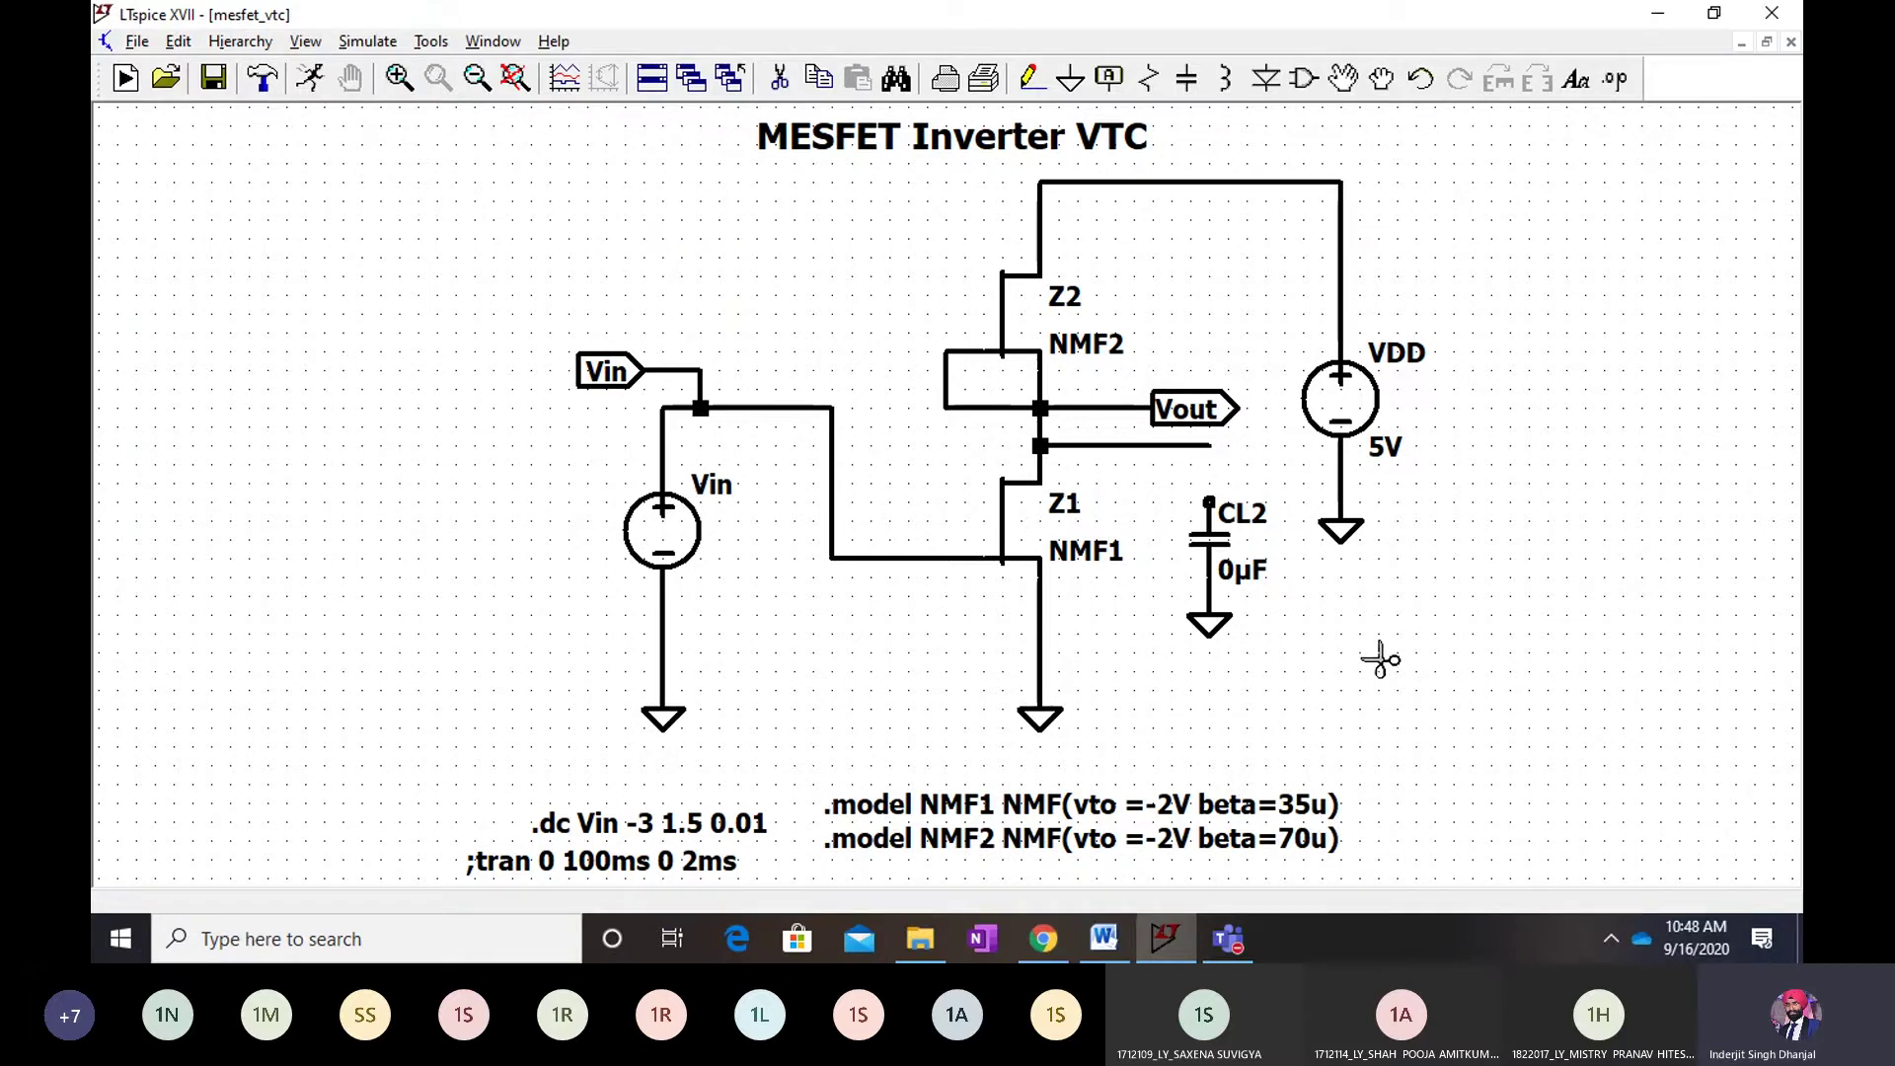
key(Escape)
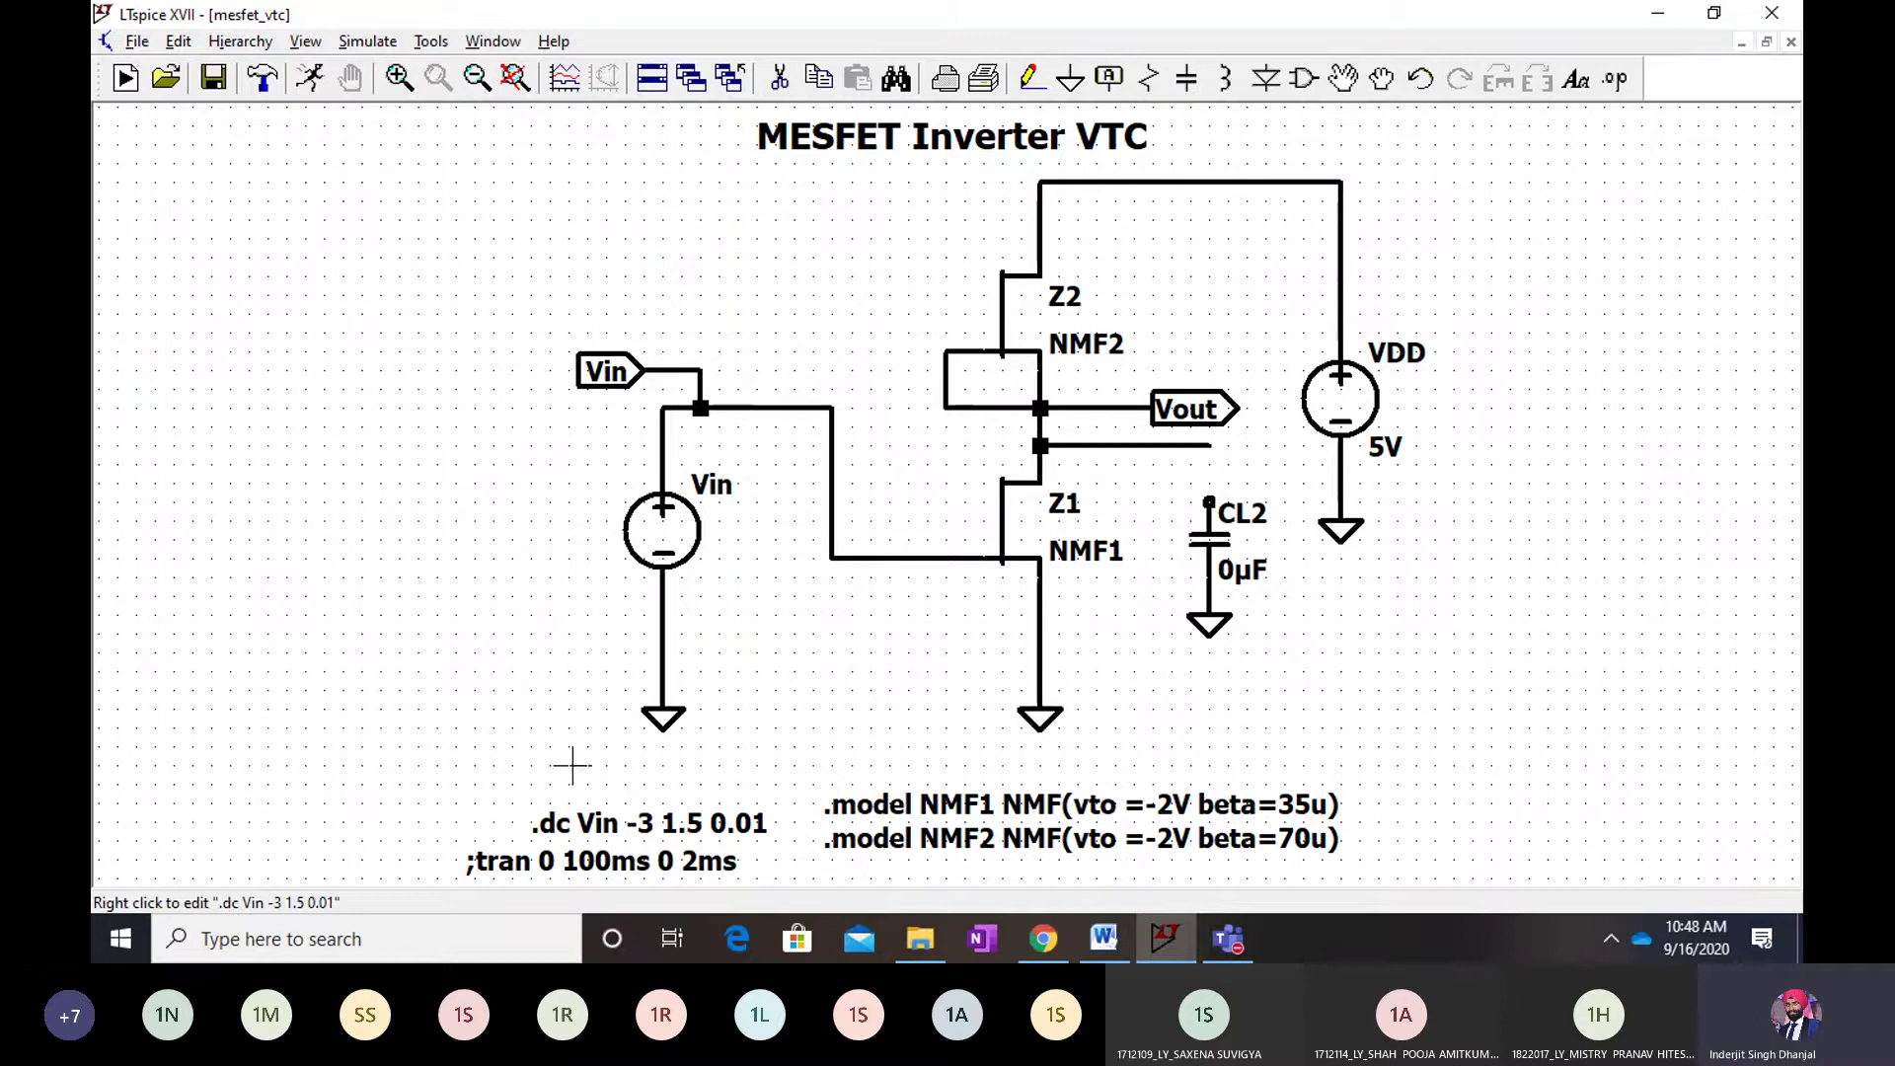
Review the DC sweep source, sweep type, start value, stop value and increment in the MESFET inverter's simulation command
click(367, 40)
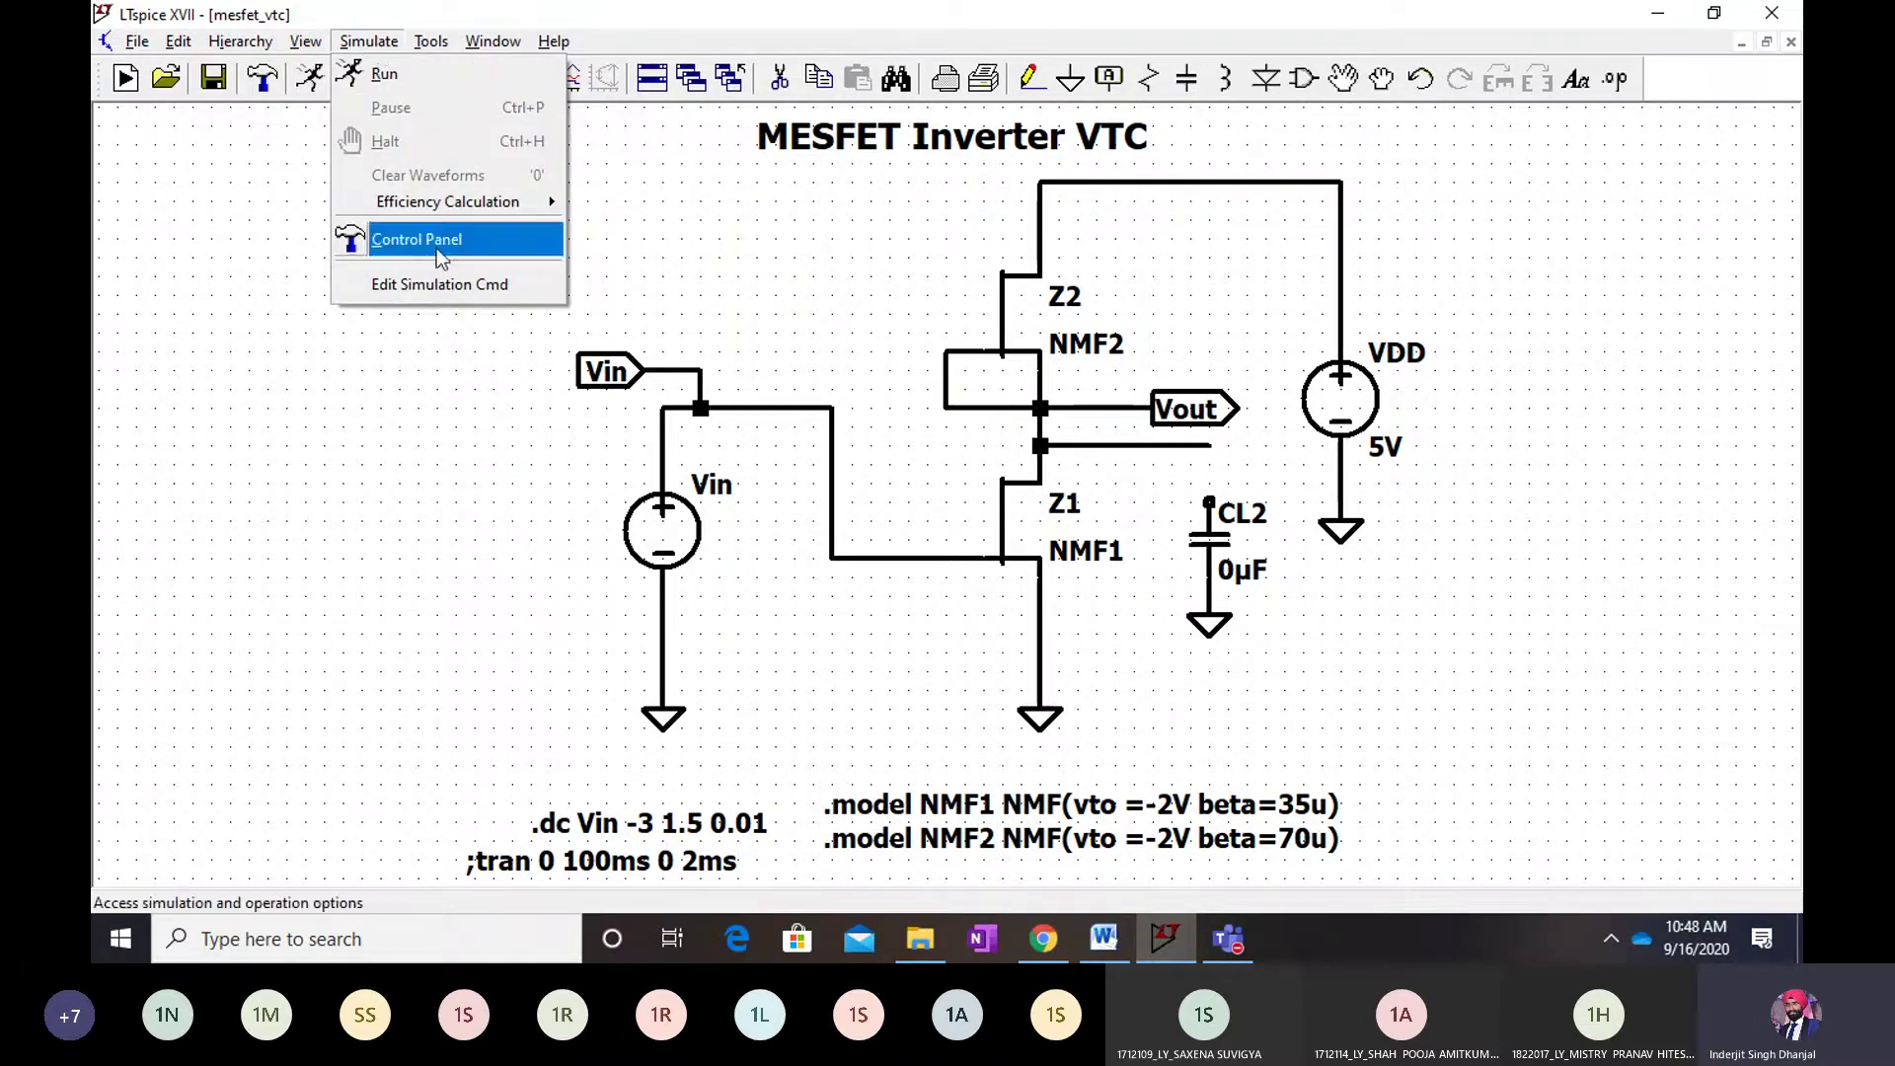
click(441, 284)
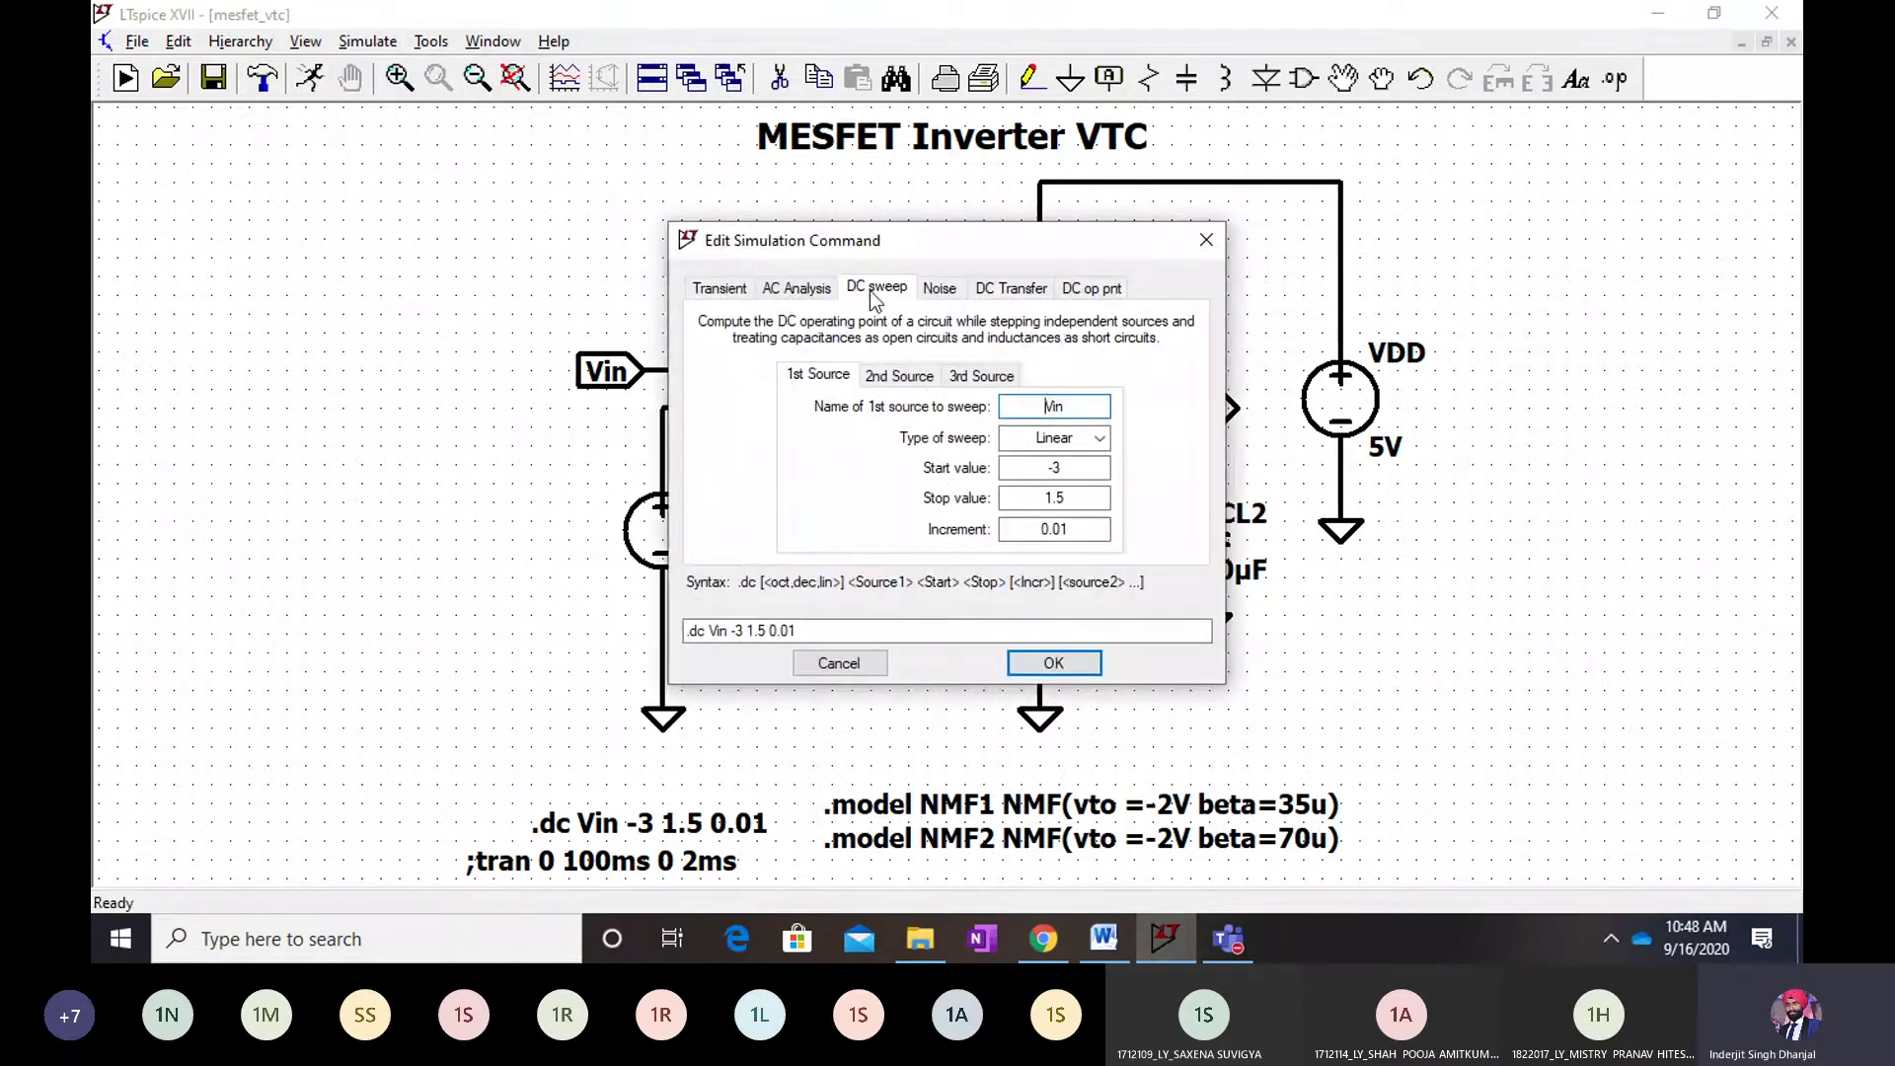
drag(915, 245, 1236, 211)
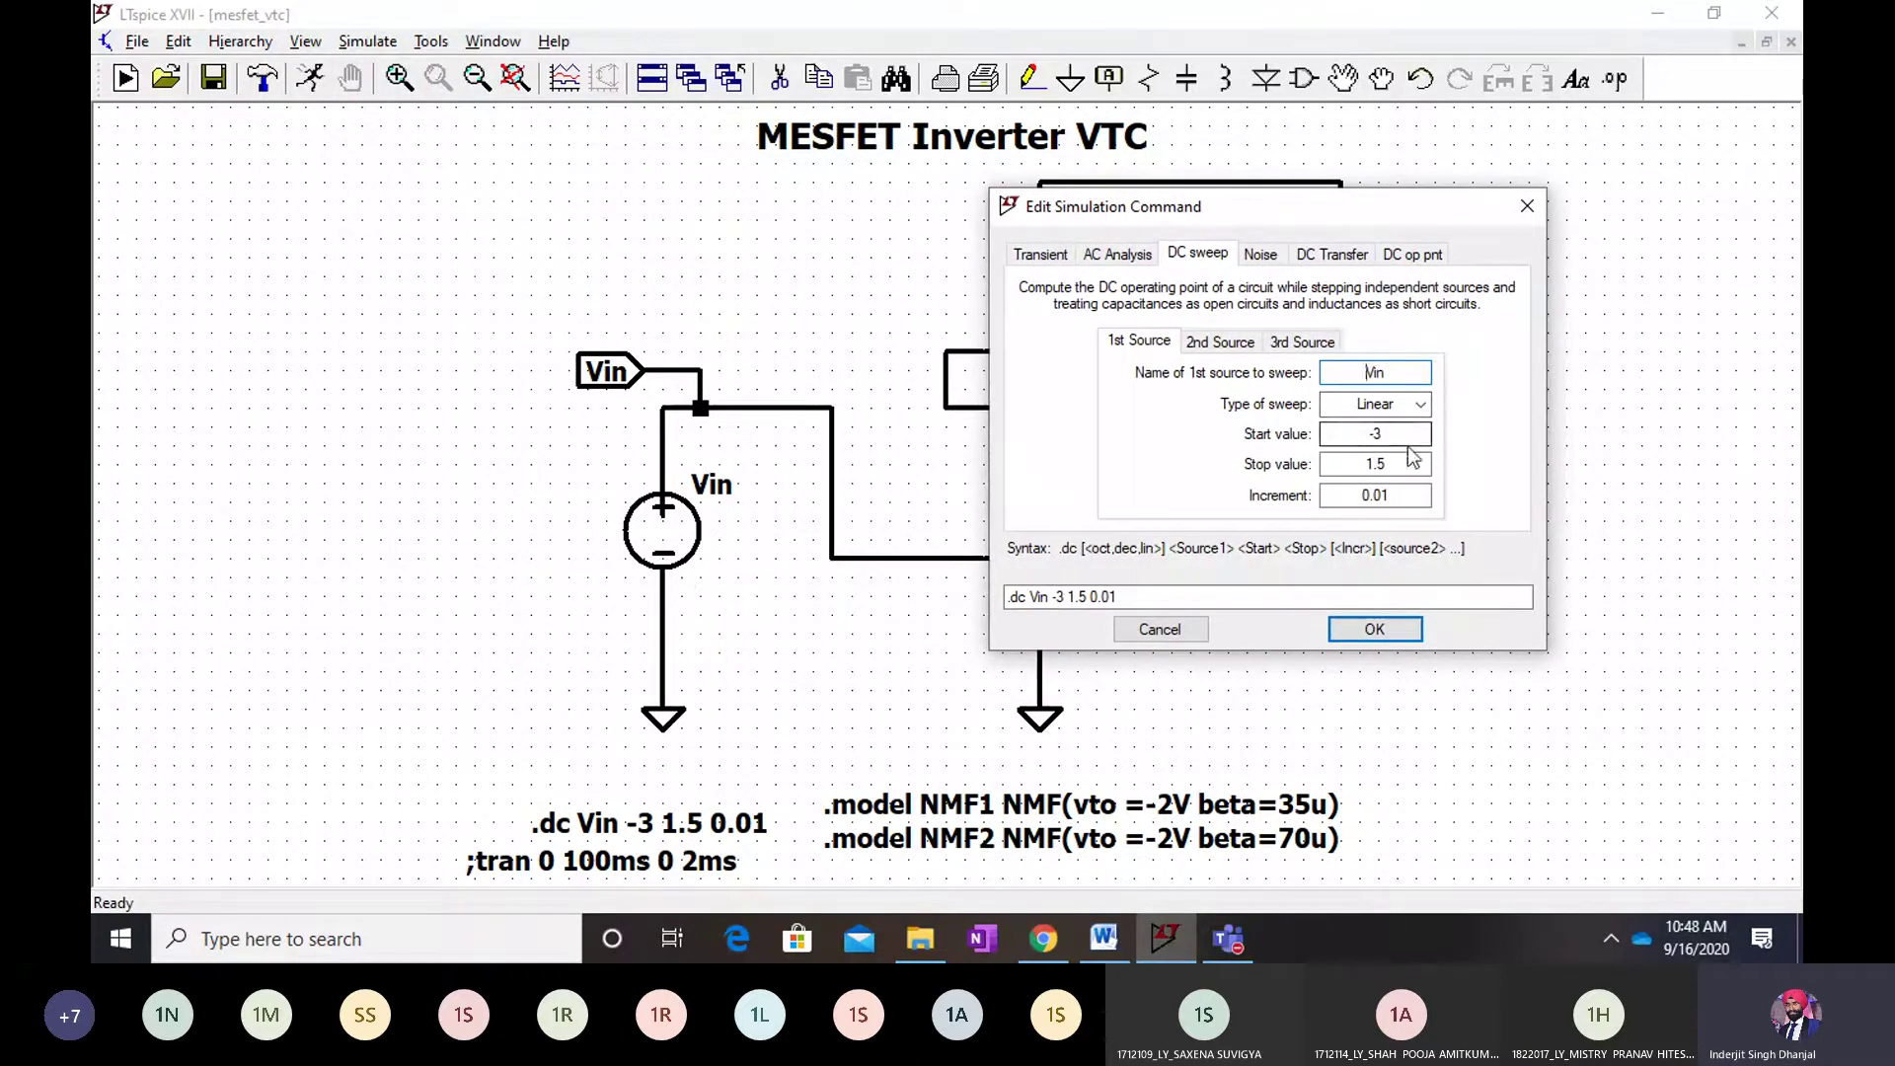
drag(1412, 195, 1626, 269)
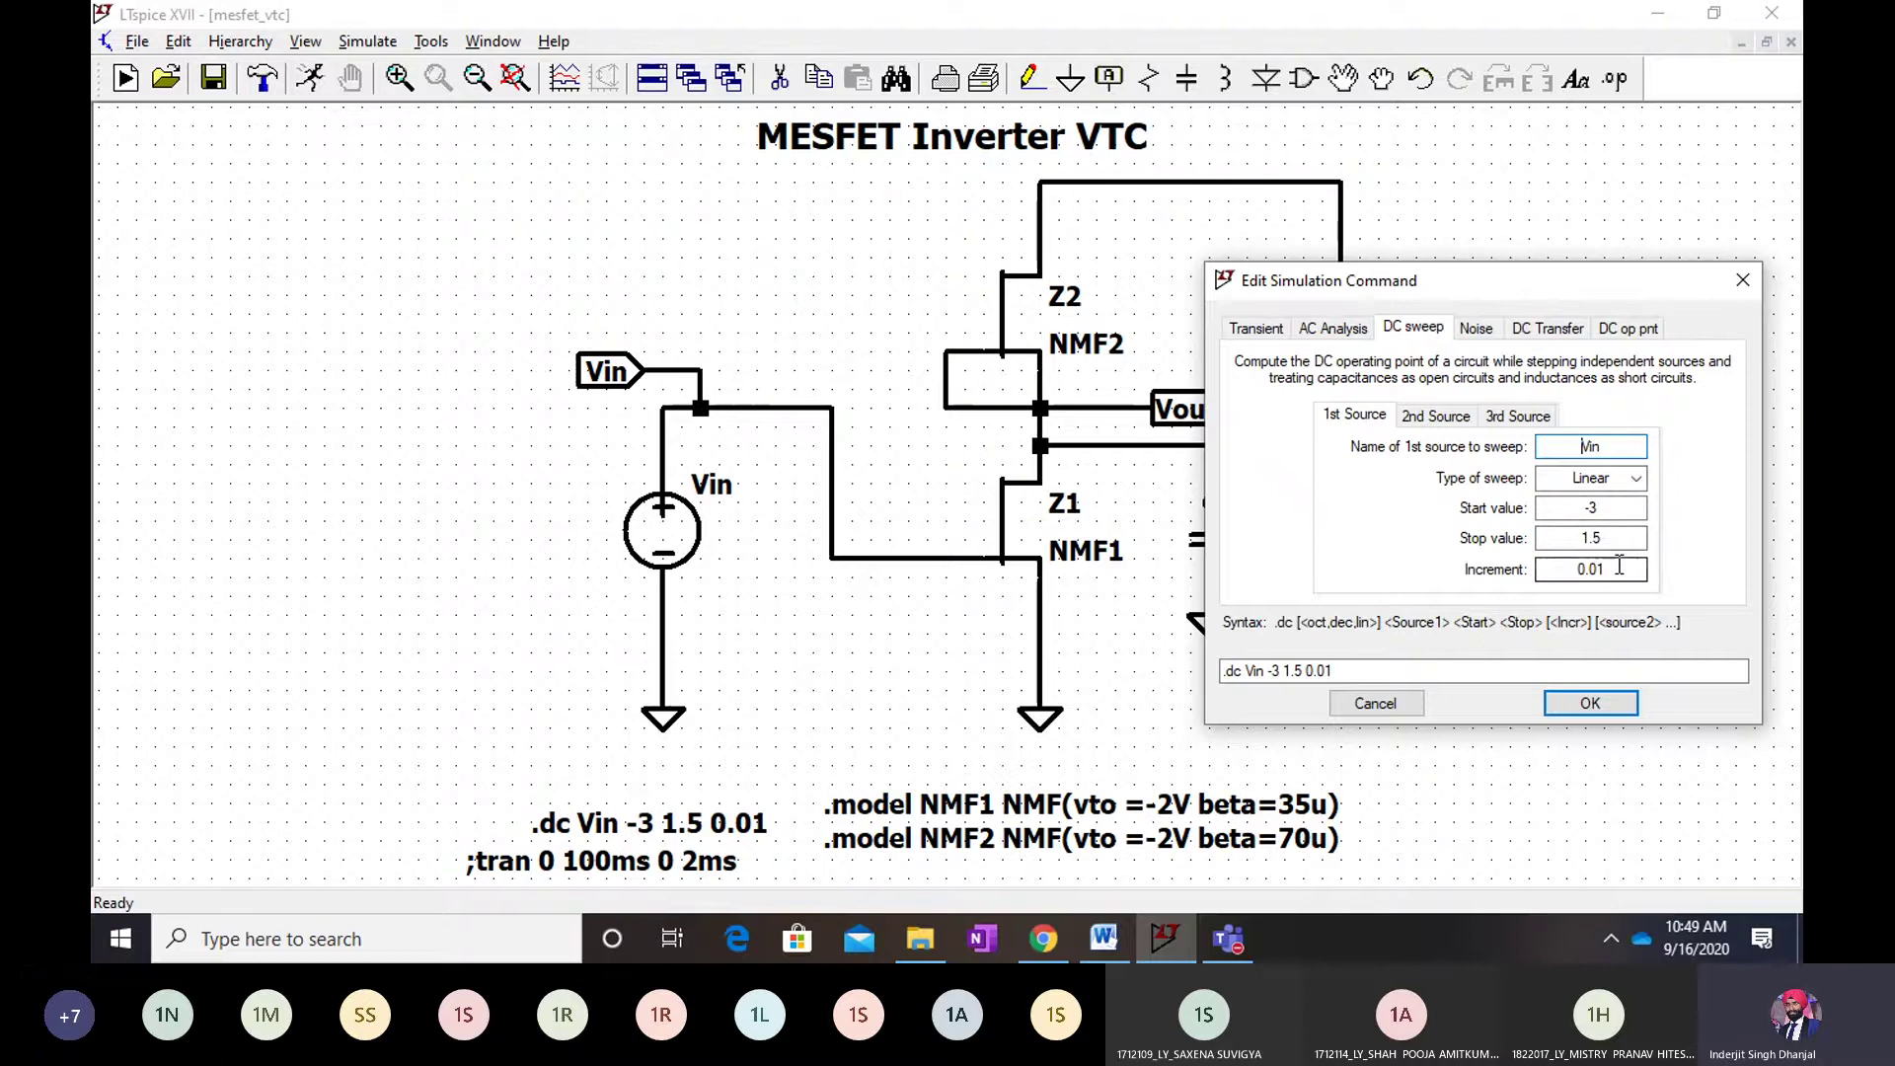
click(1584, 702)
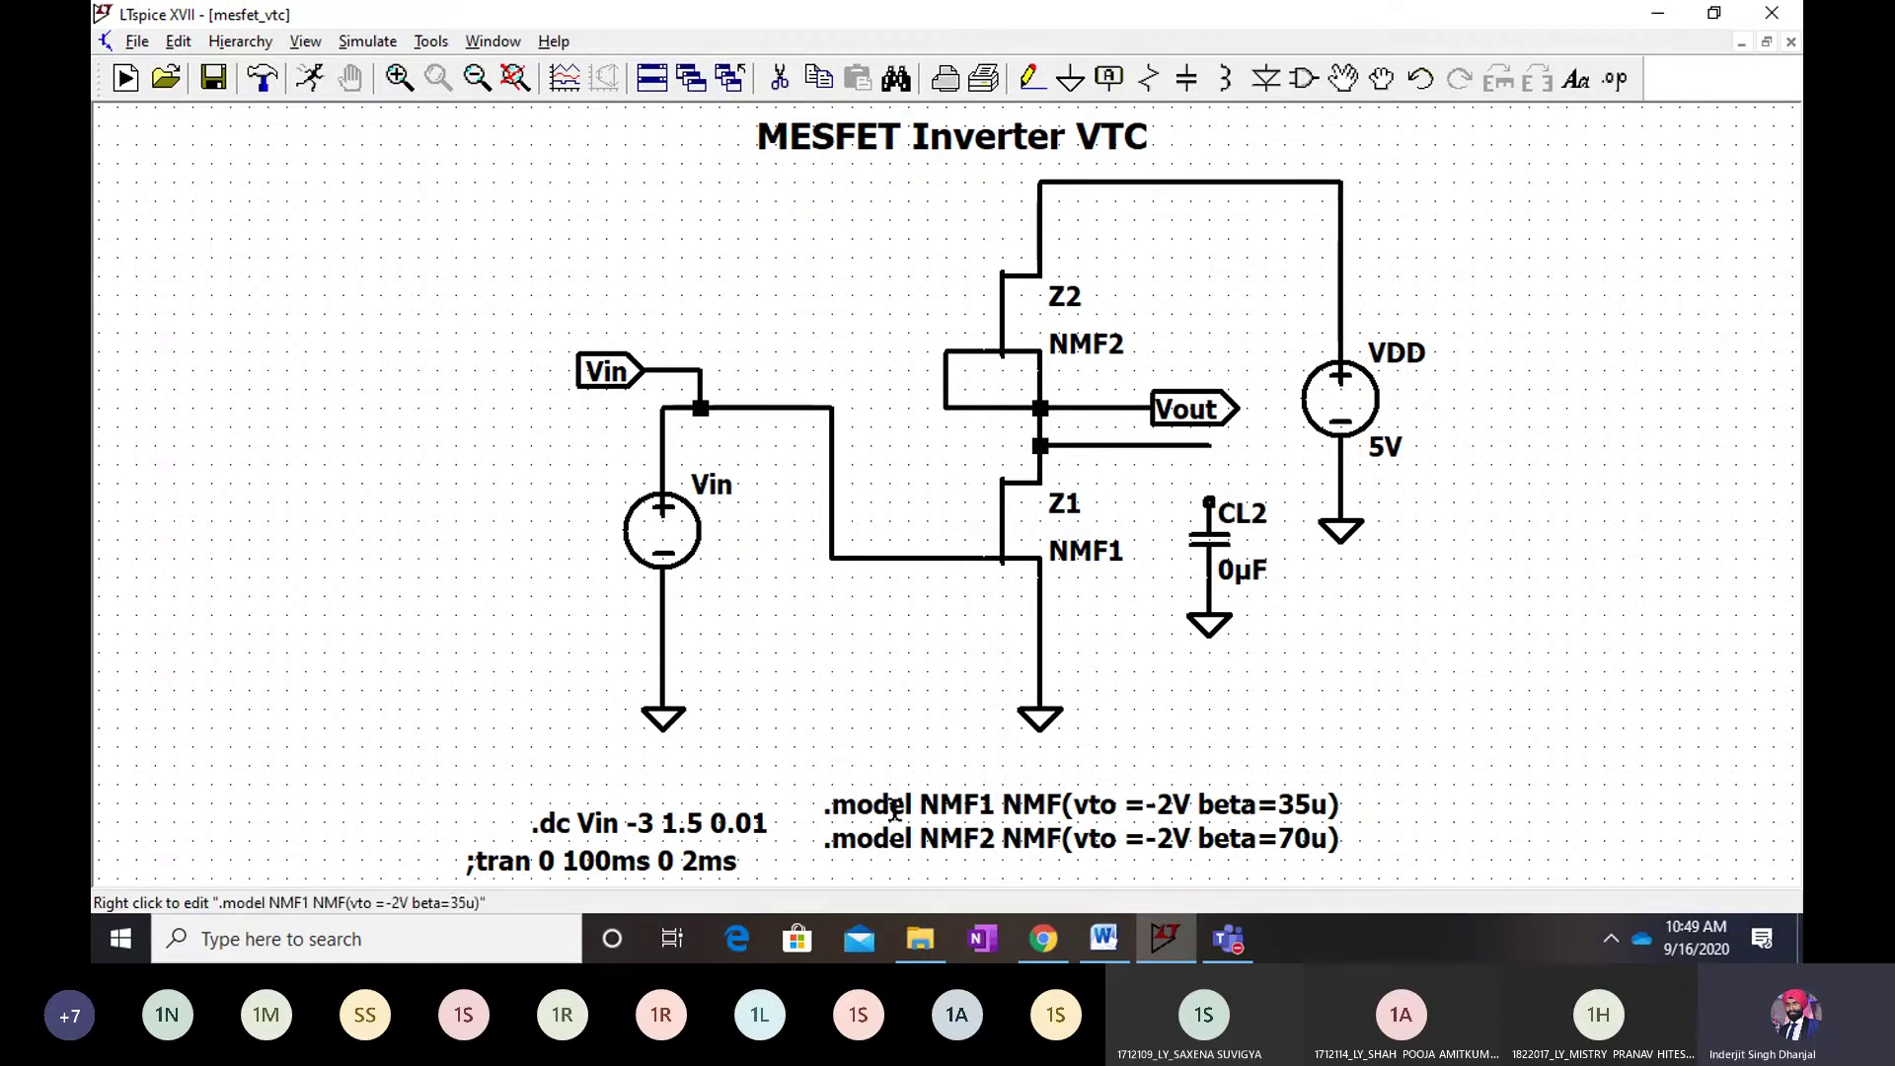
click(1612, 87)
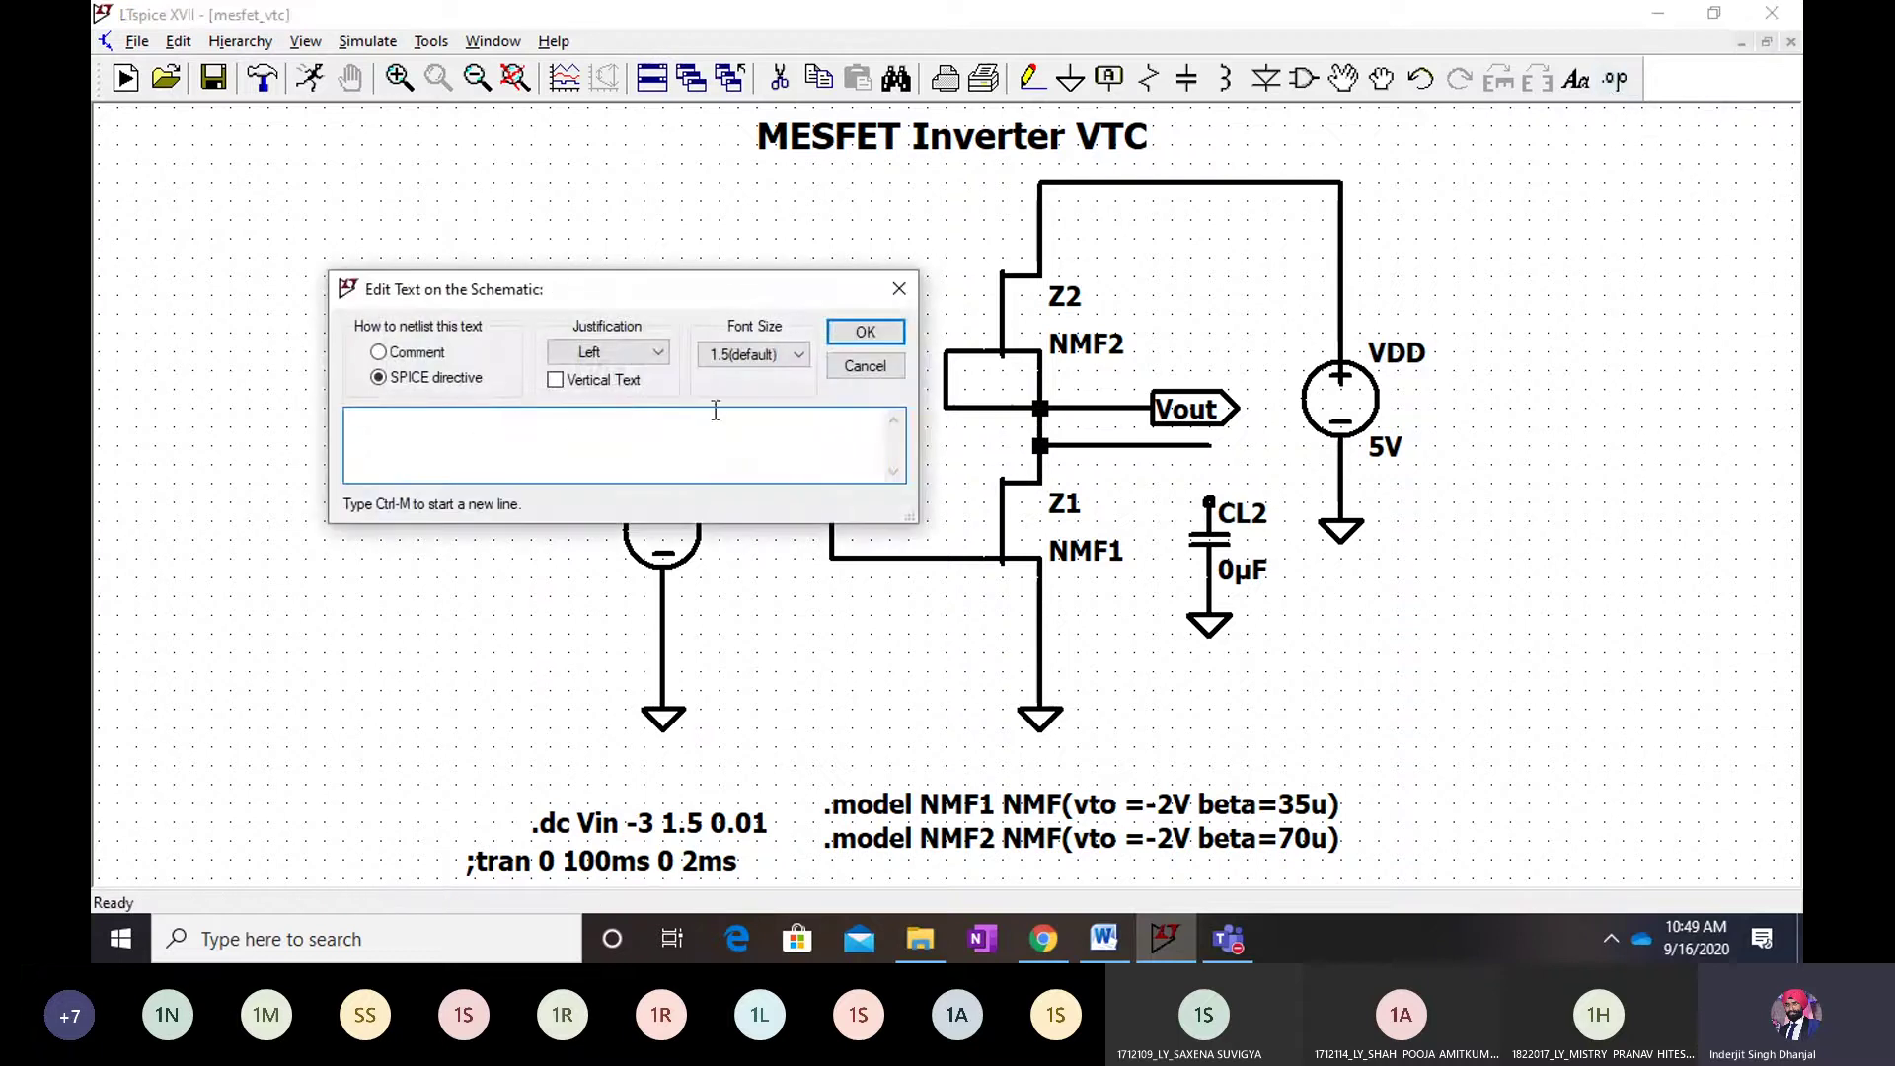
click(901, 290)
click(1615, 79)
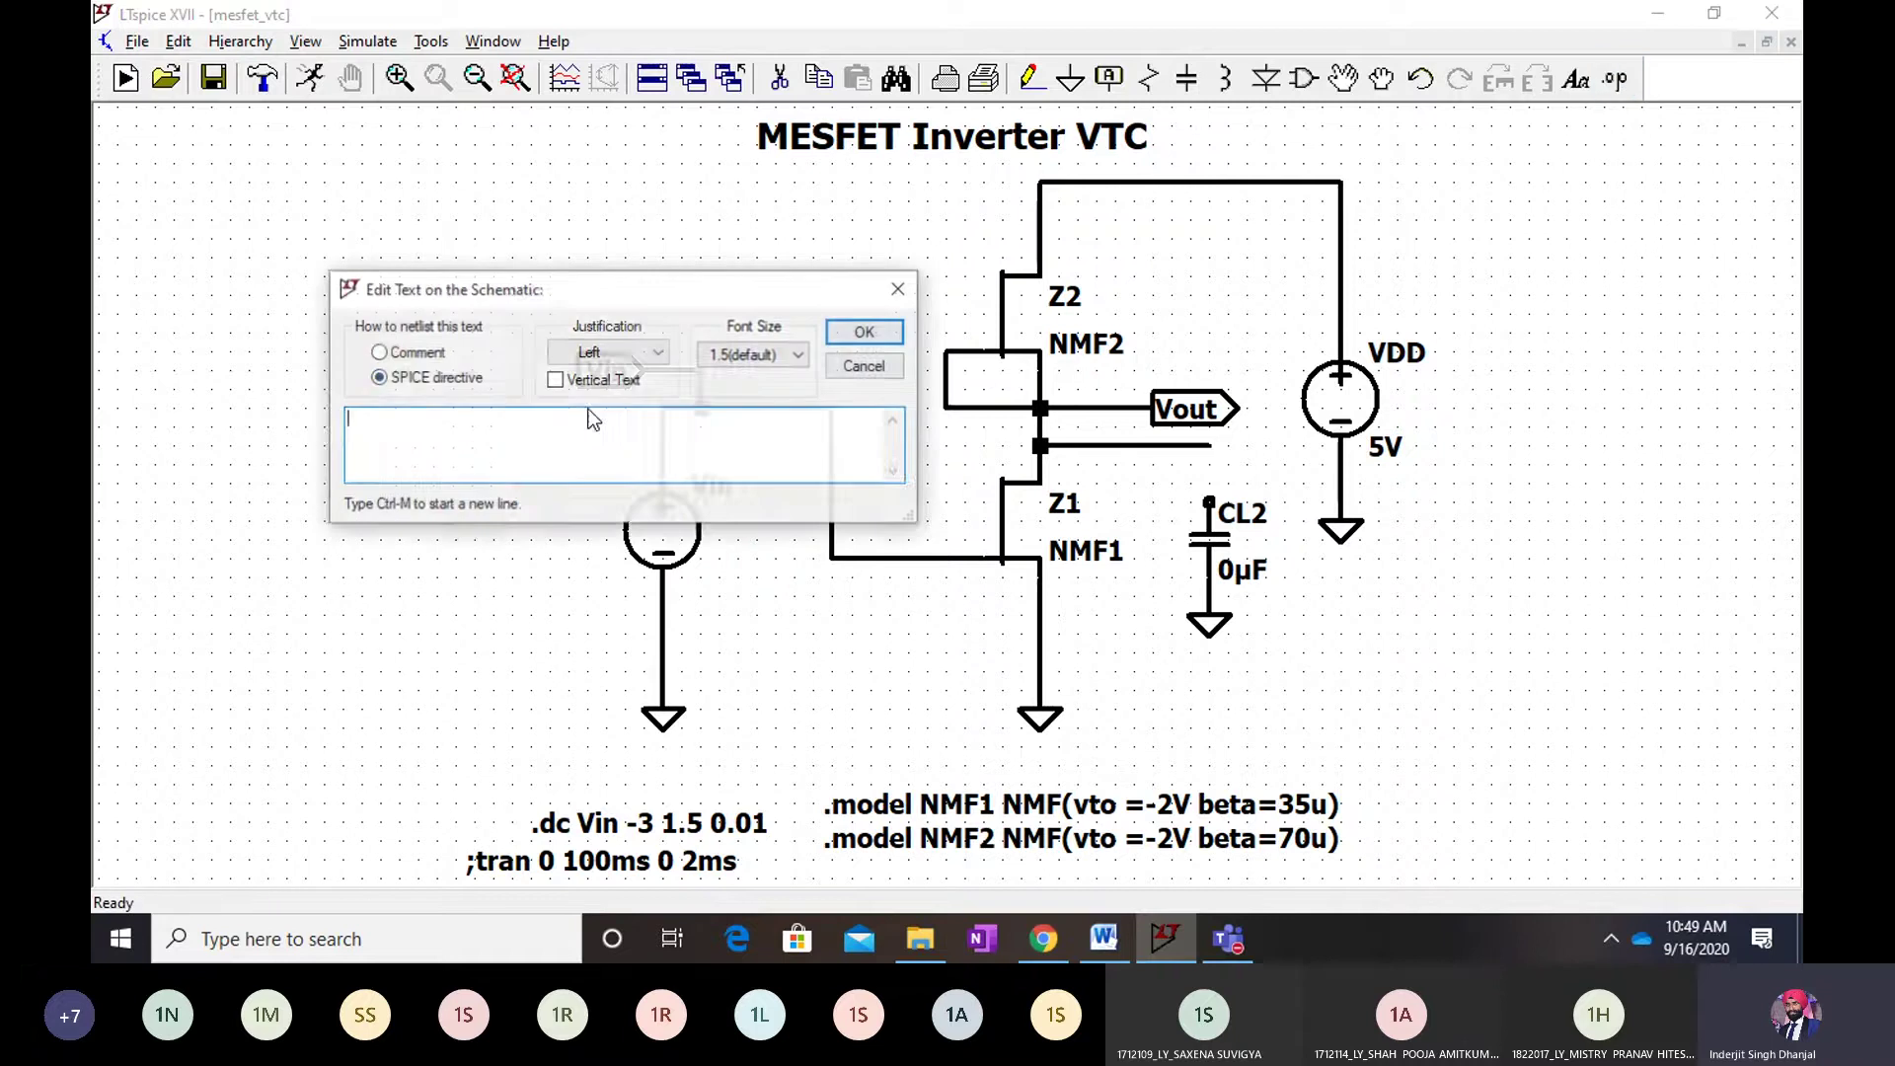
click(393, 354)
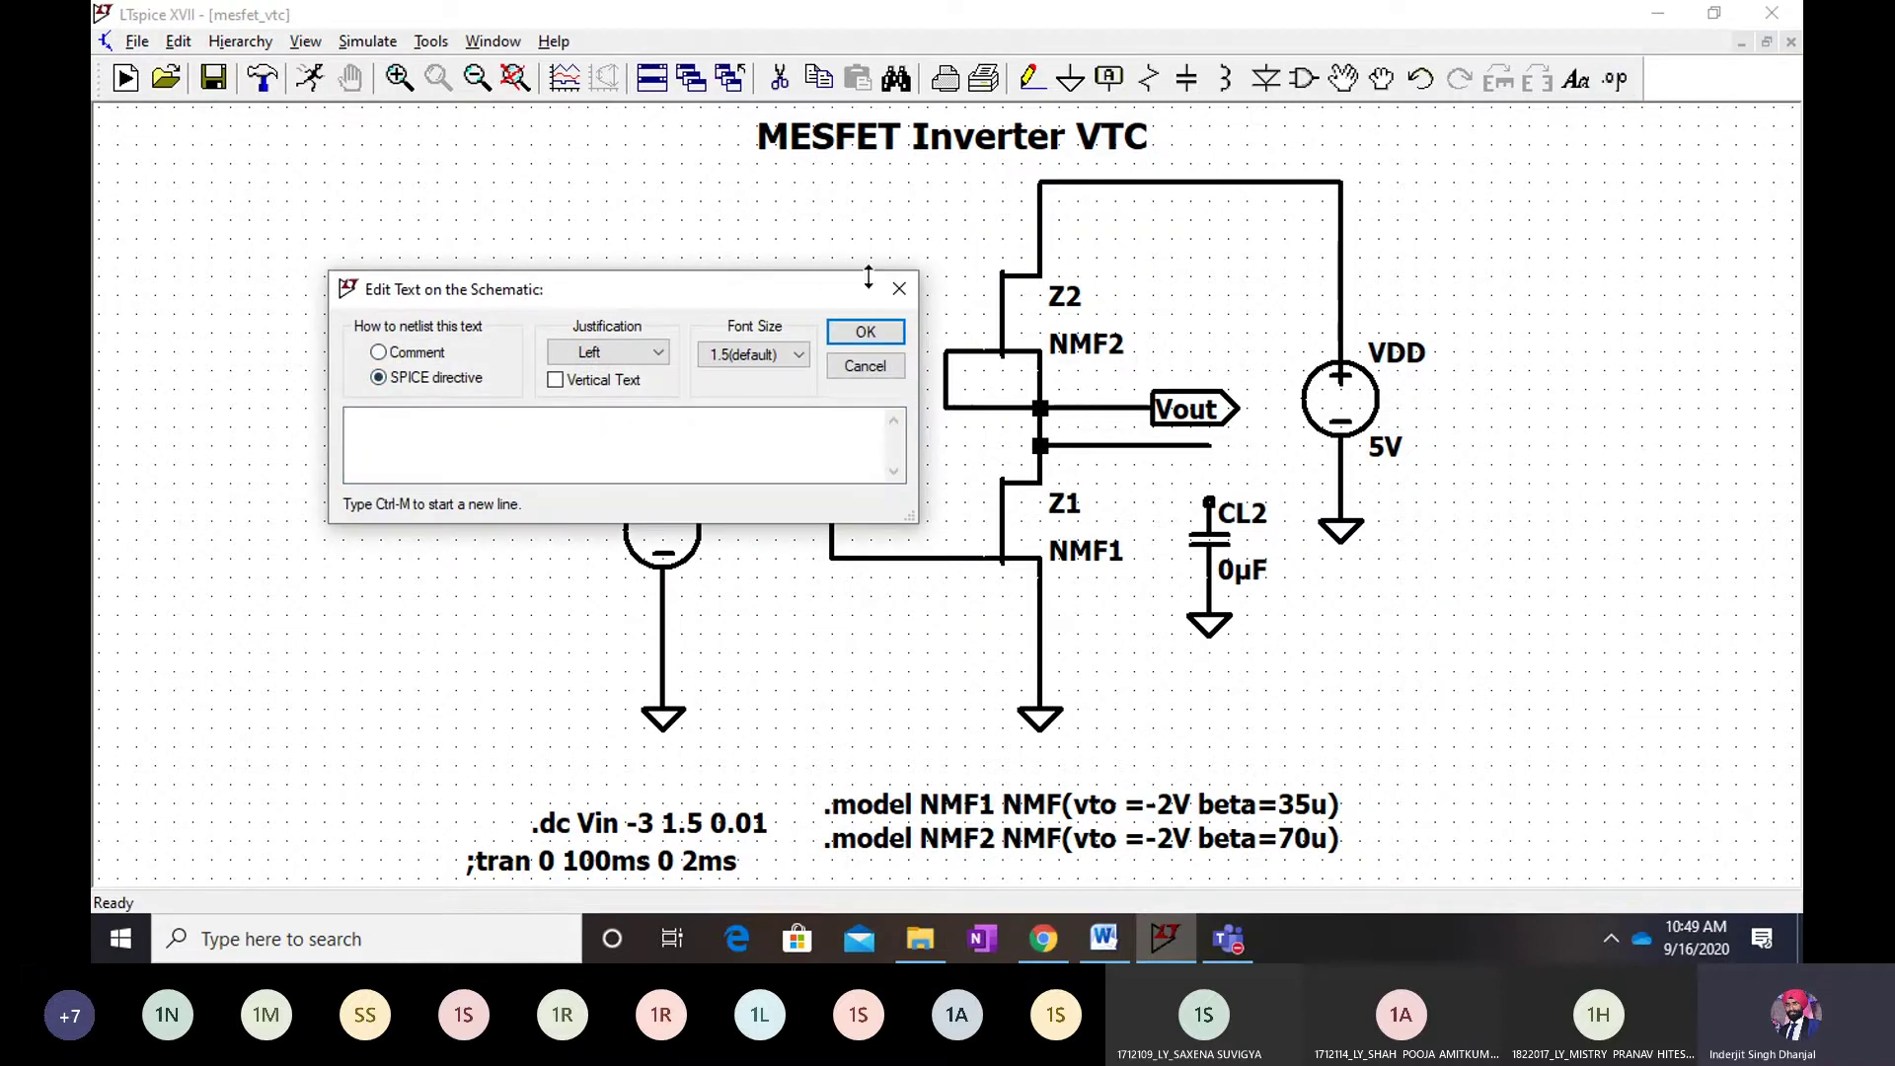
click(898, 287)
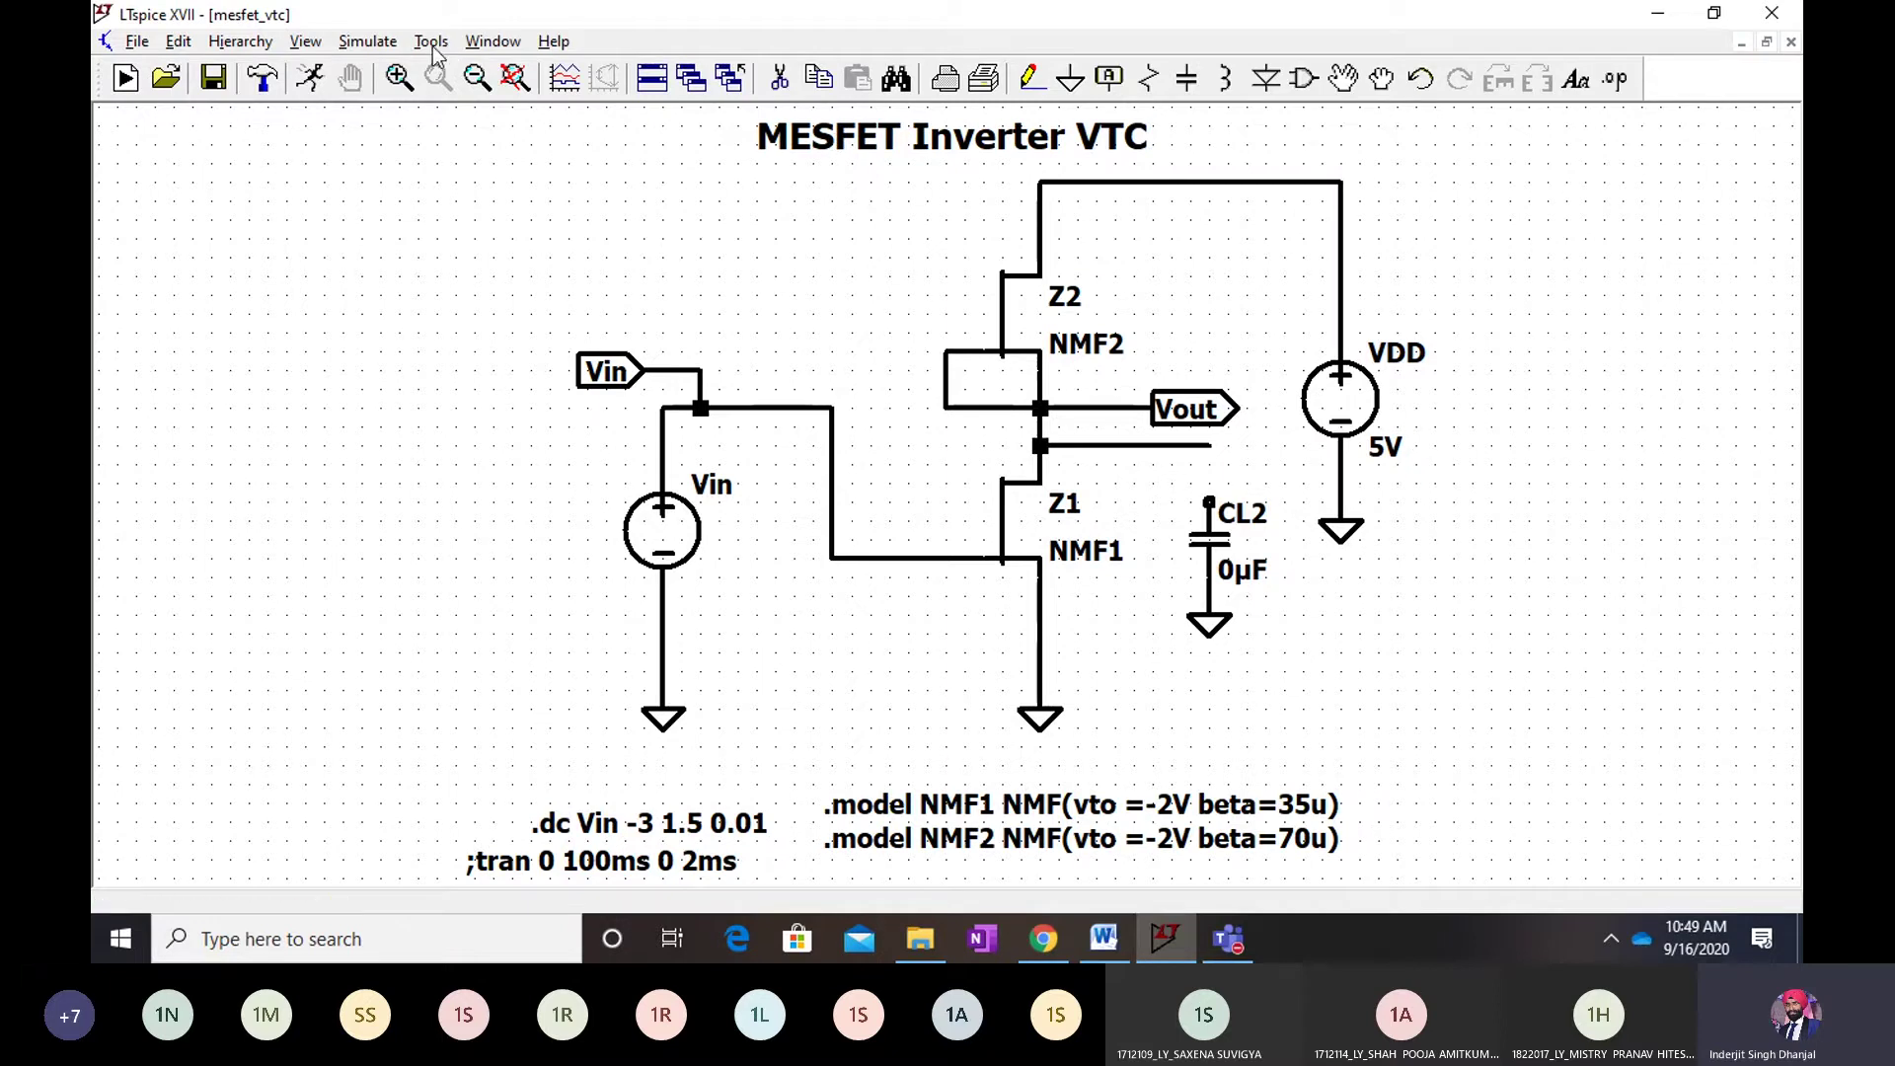
Run the MESFET inverter's DC sweep simulation, plot the Vout node voltage and maximize the waveform window
click(371, 44)
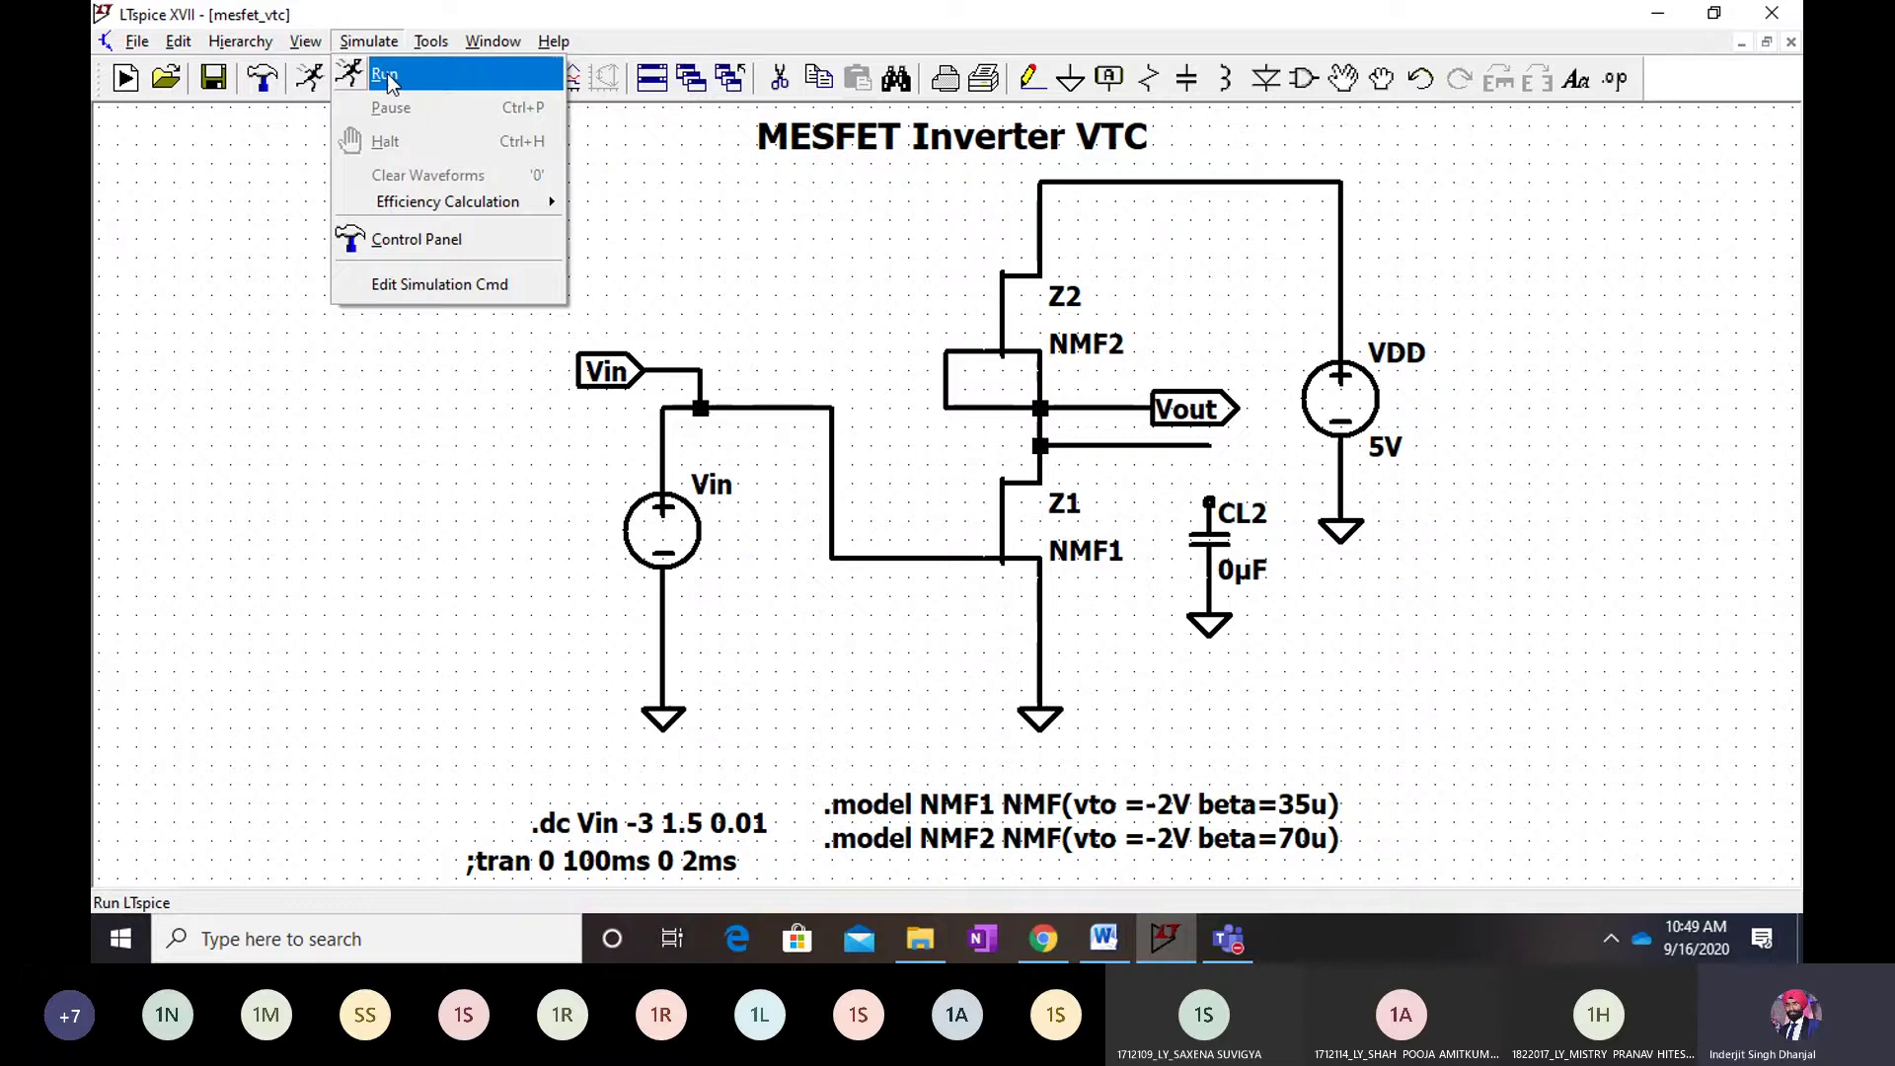
click(389, 83)
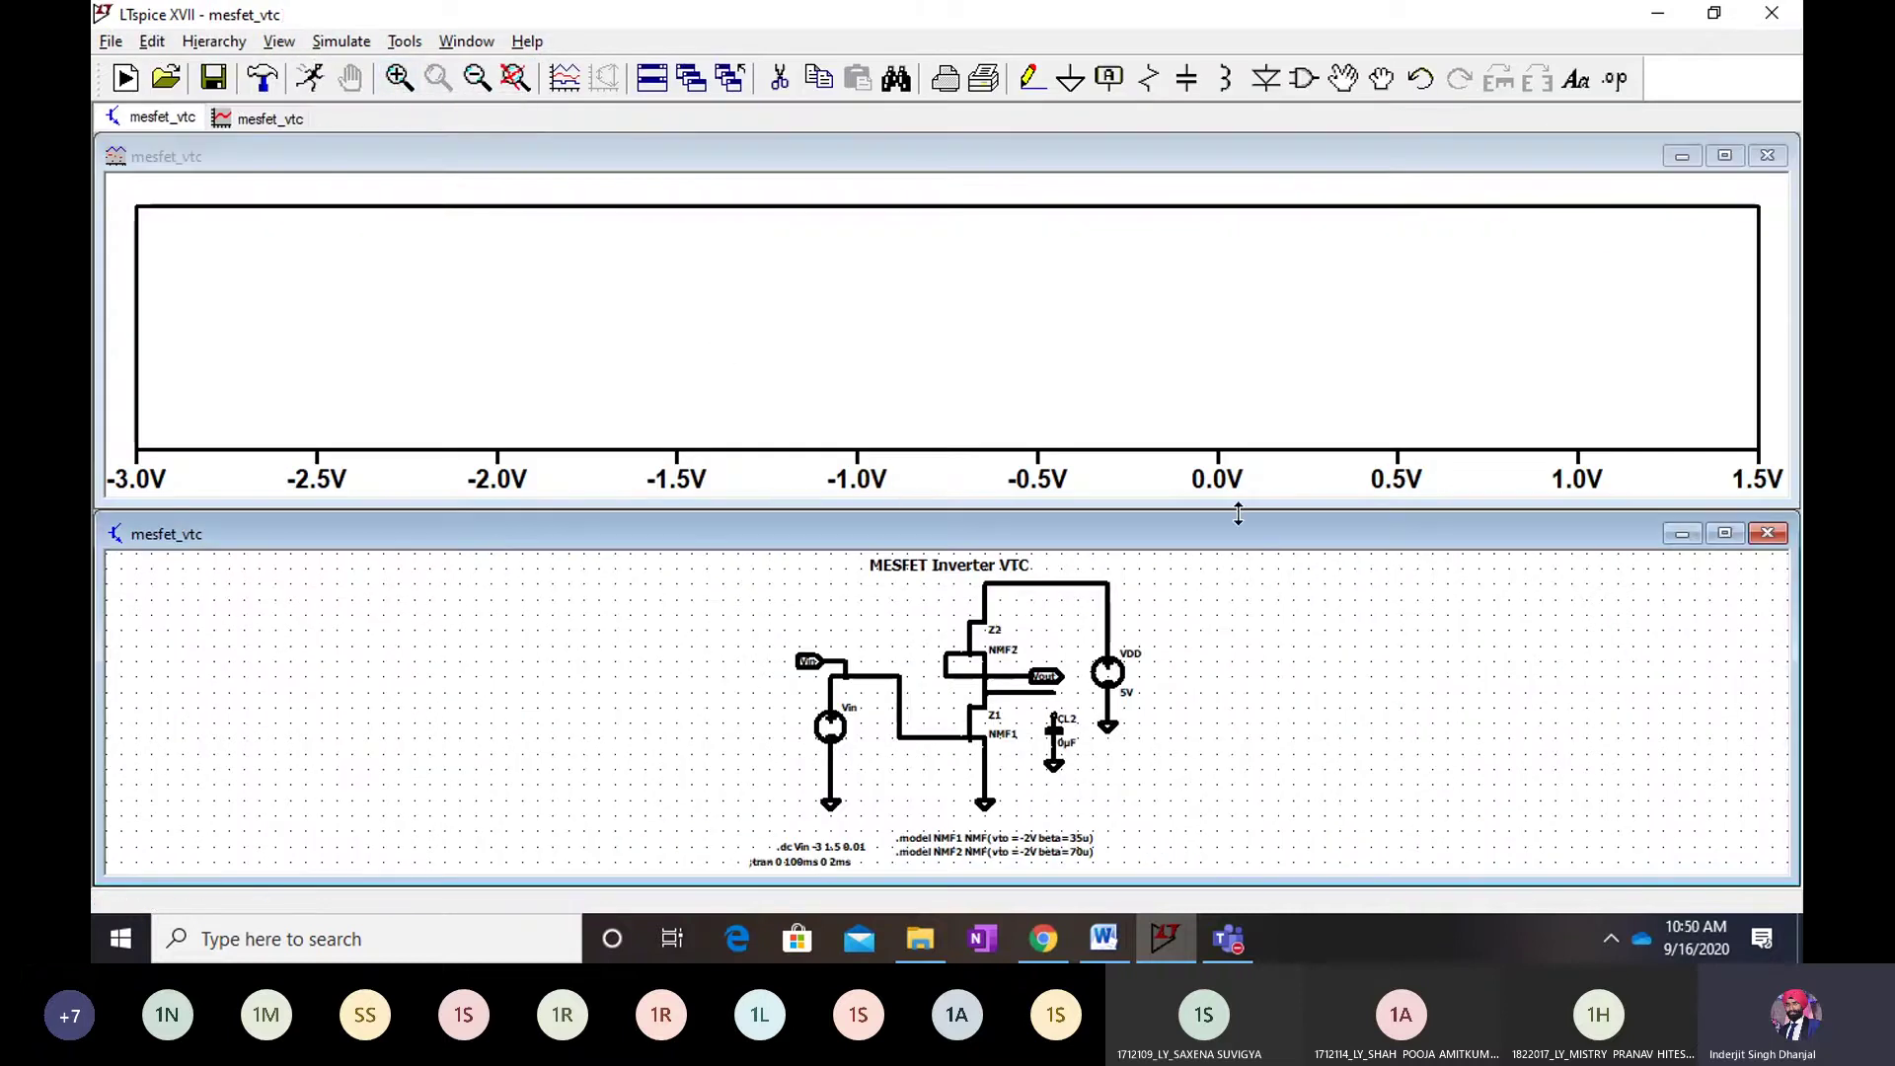
click(1037, 669)
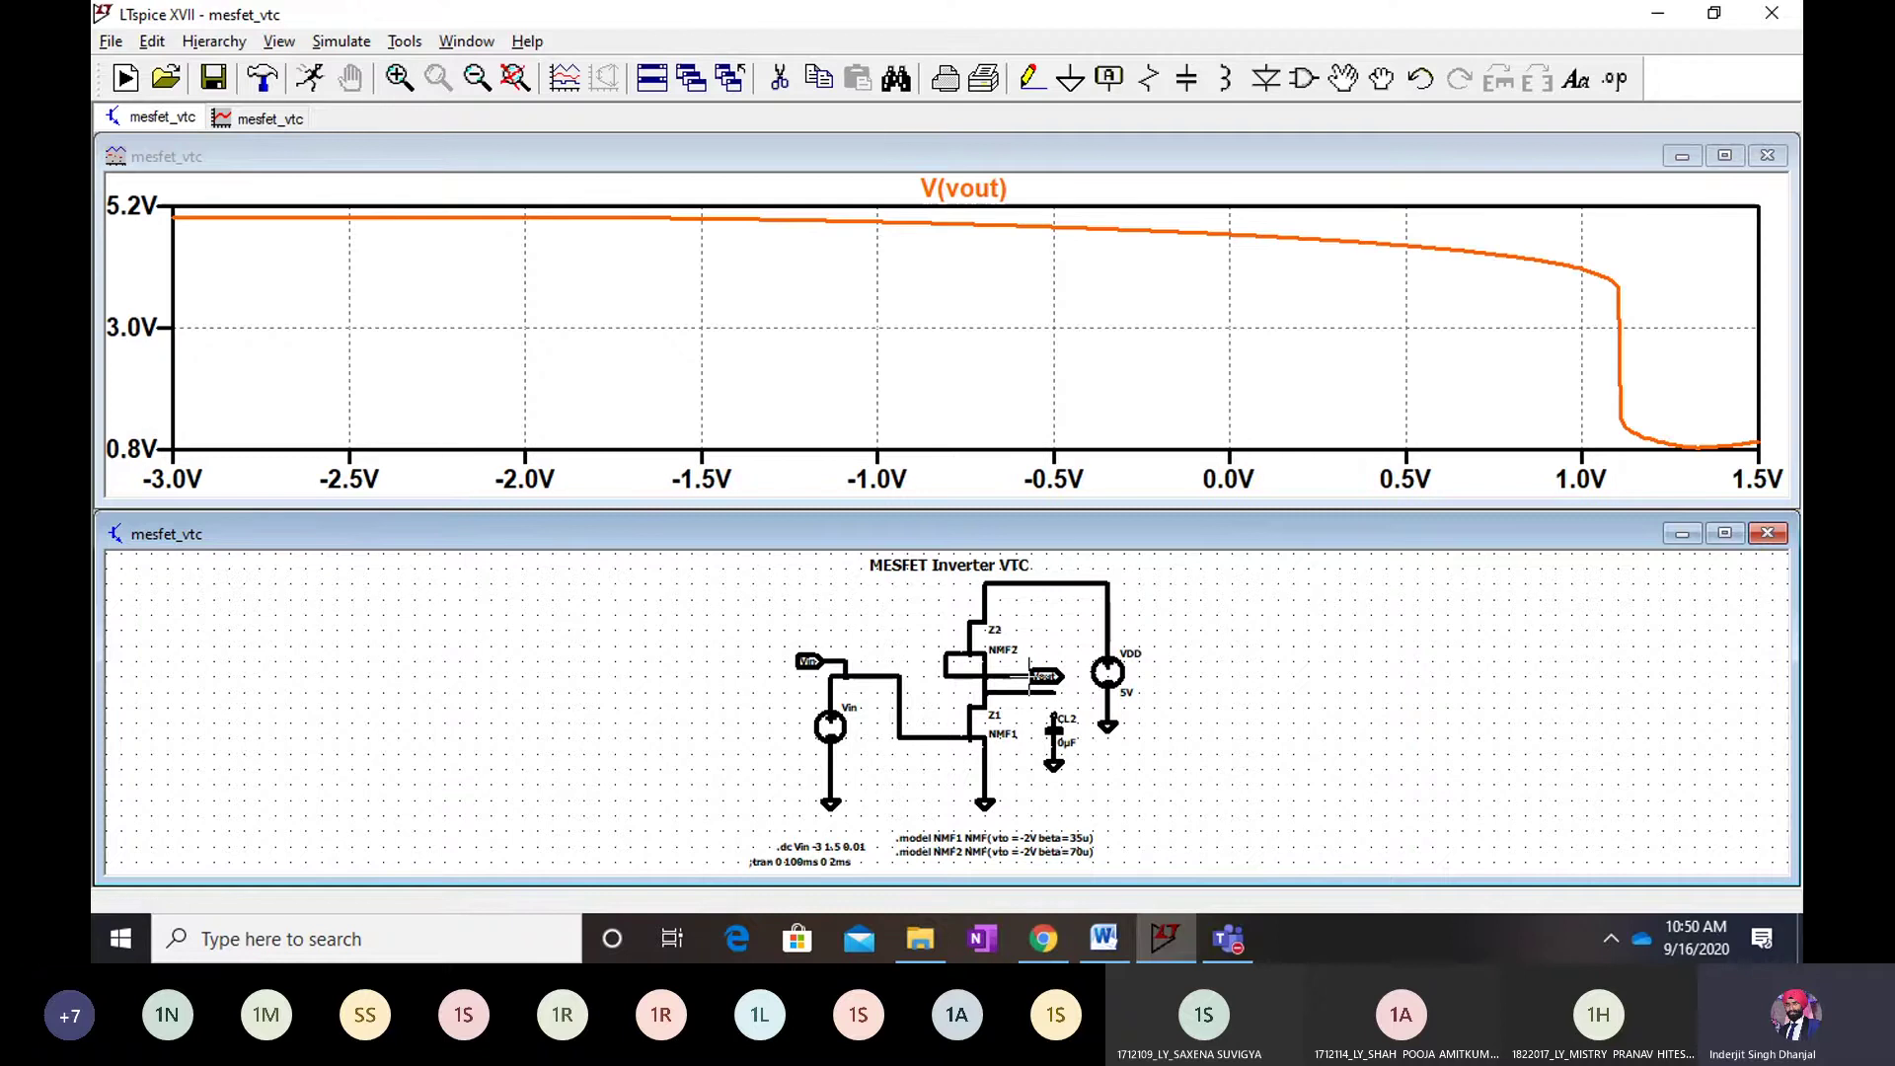
click(1725, 156)
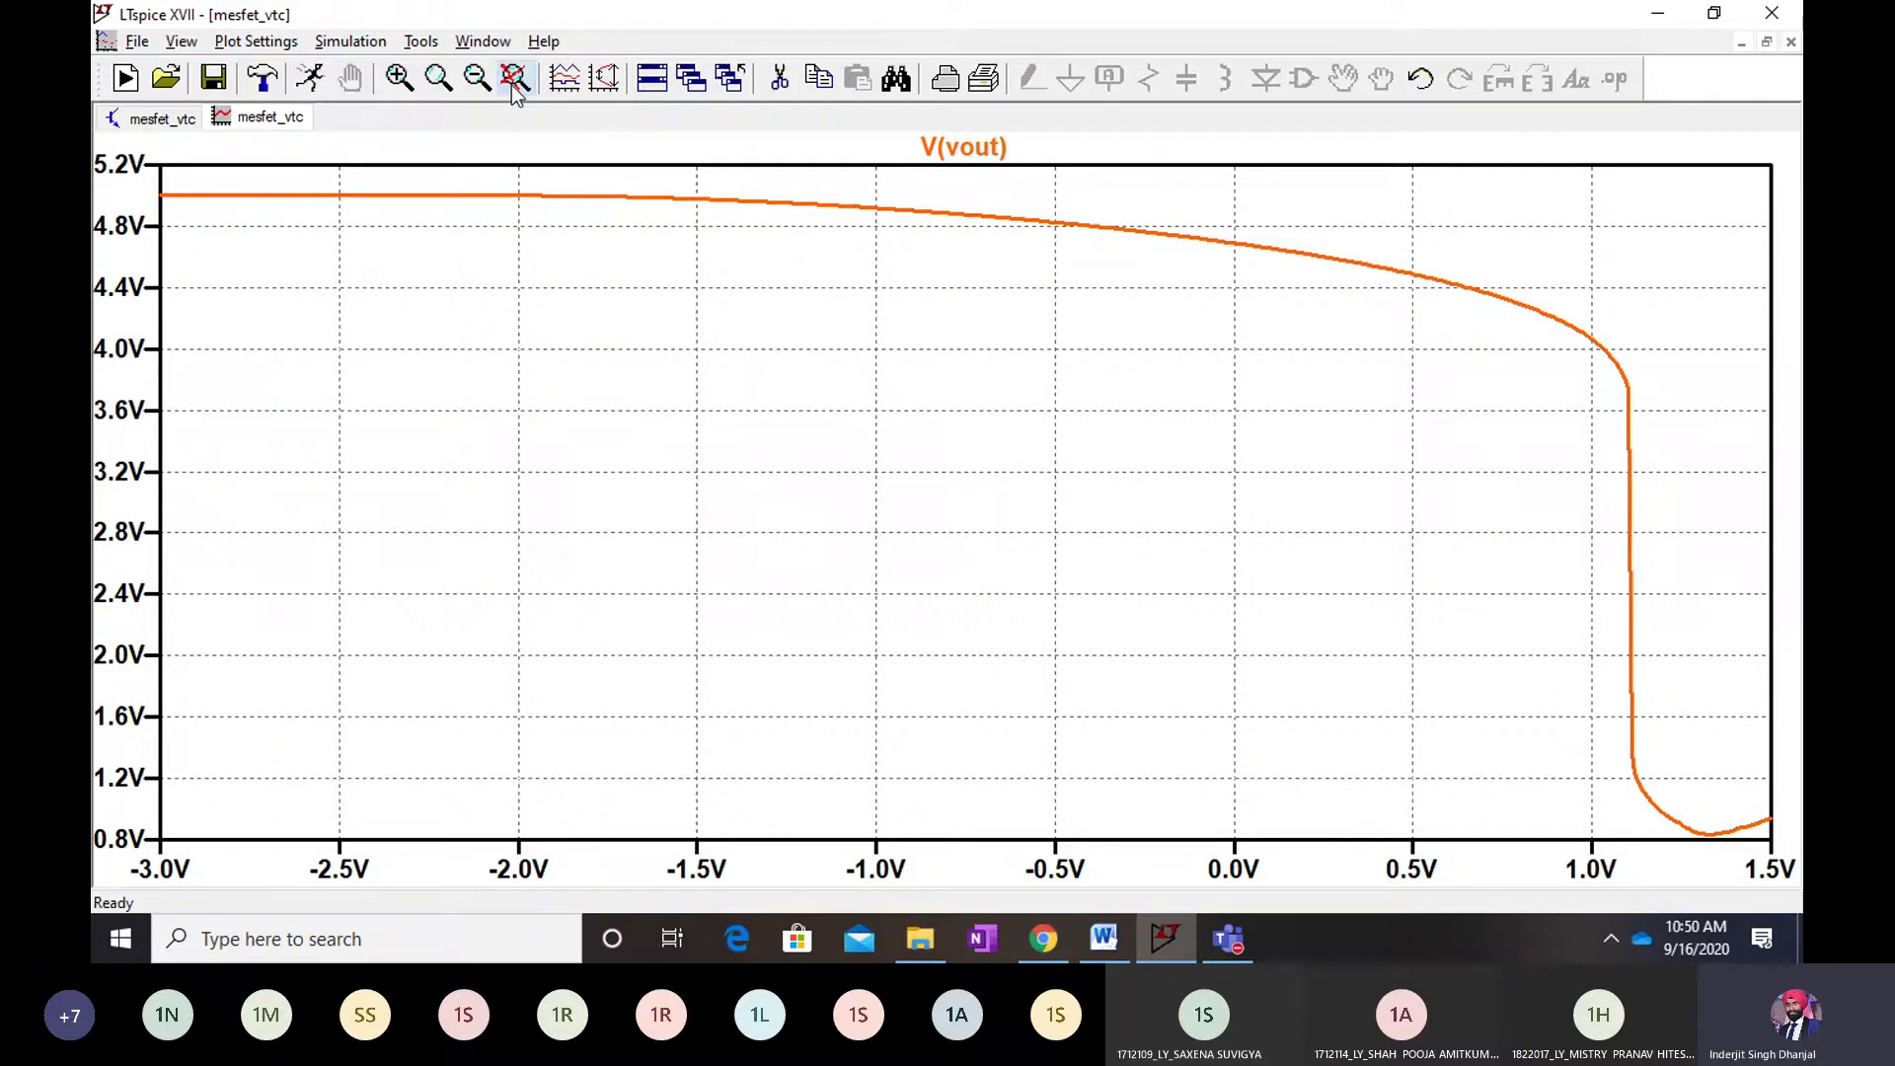
Attach a cursor to V(vout) and place it at about -2.84 V and at about 1.45 V to read the high and low output levels
click(980, 150)
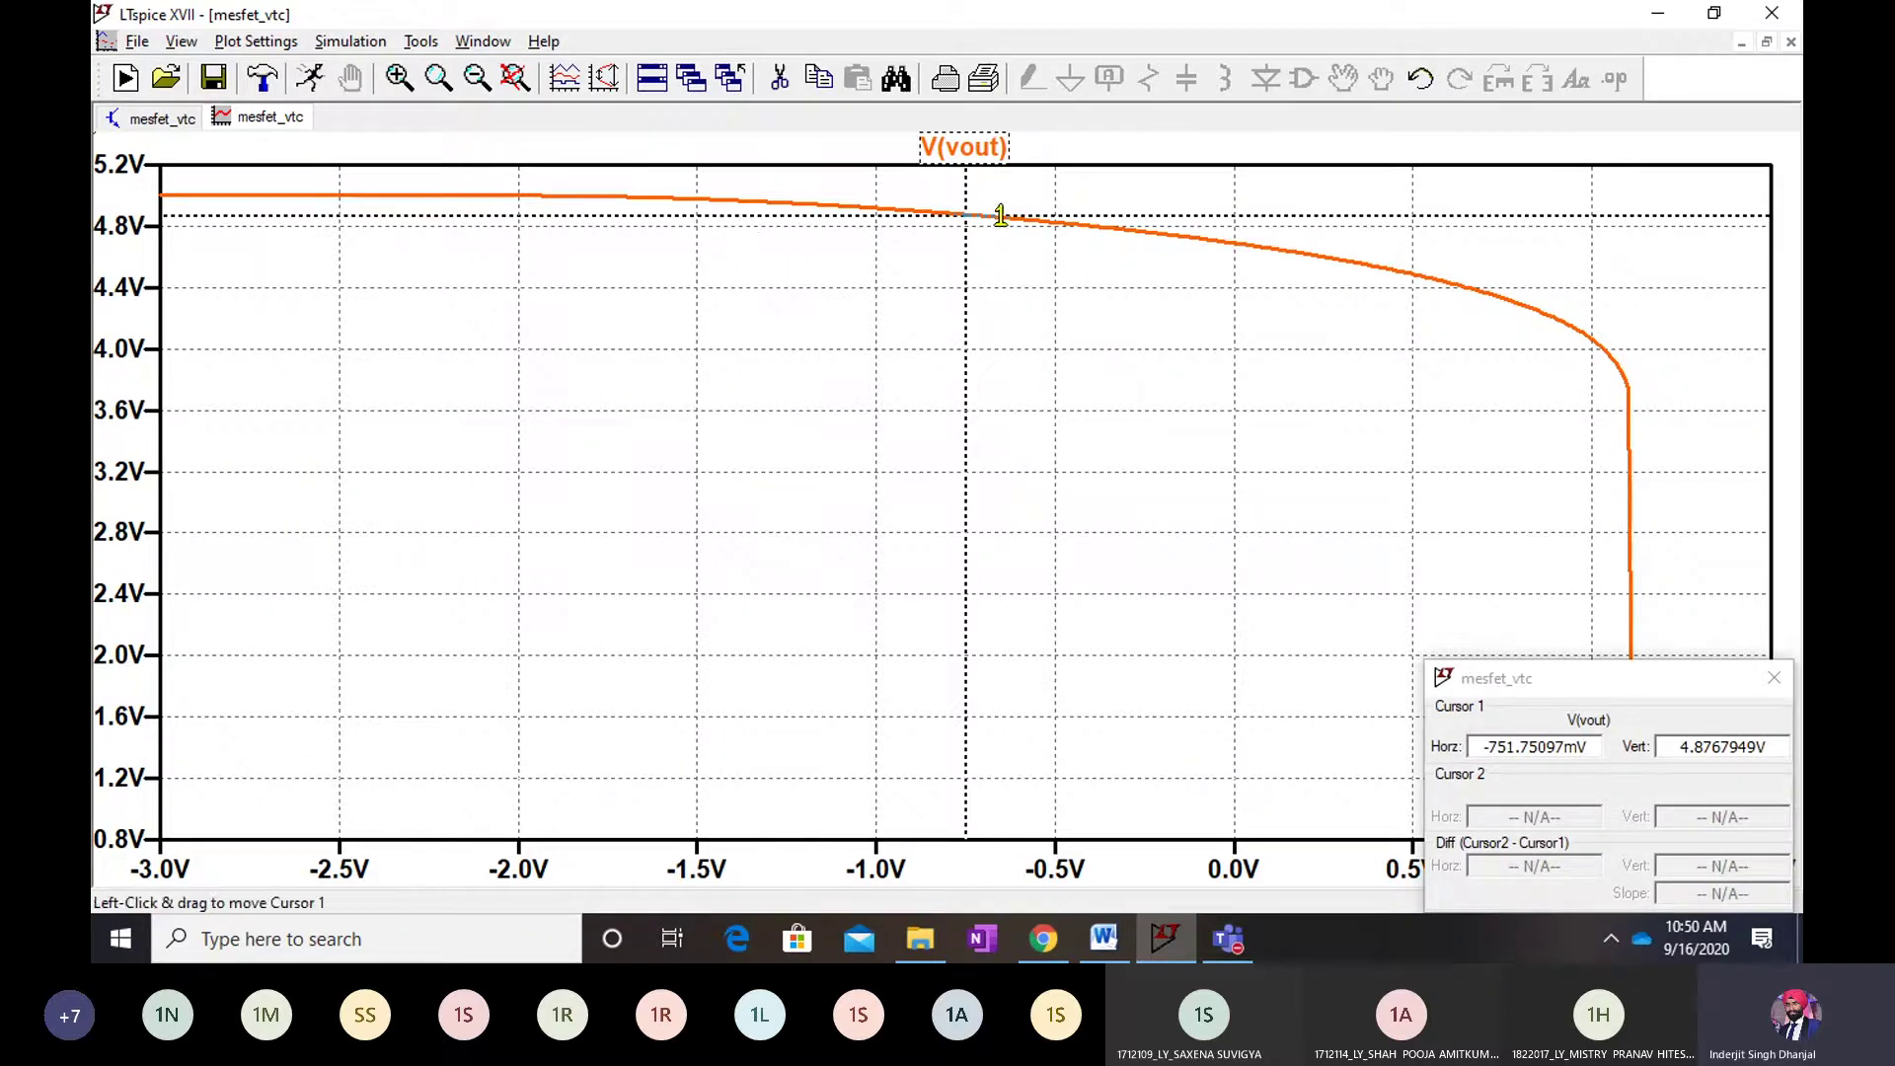
drag(968, 221, 224, 219)
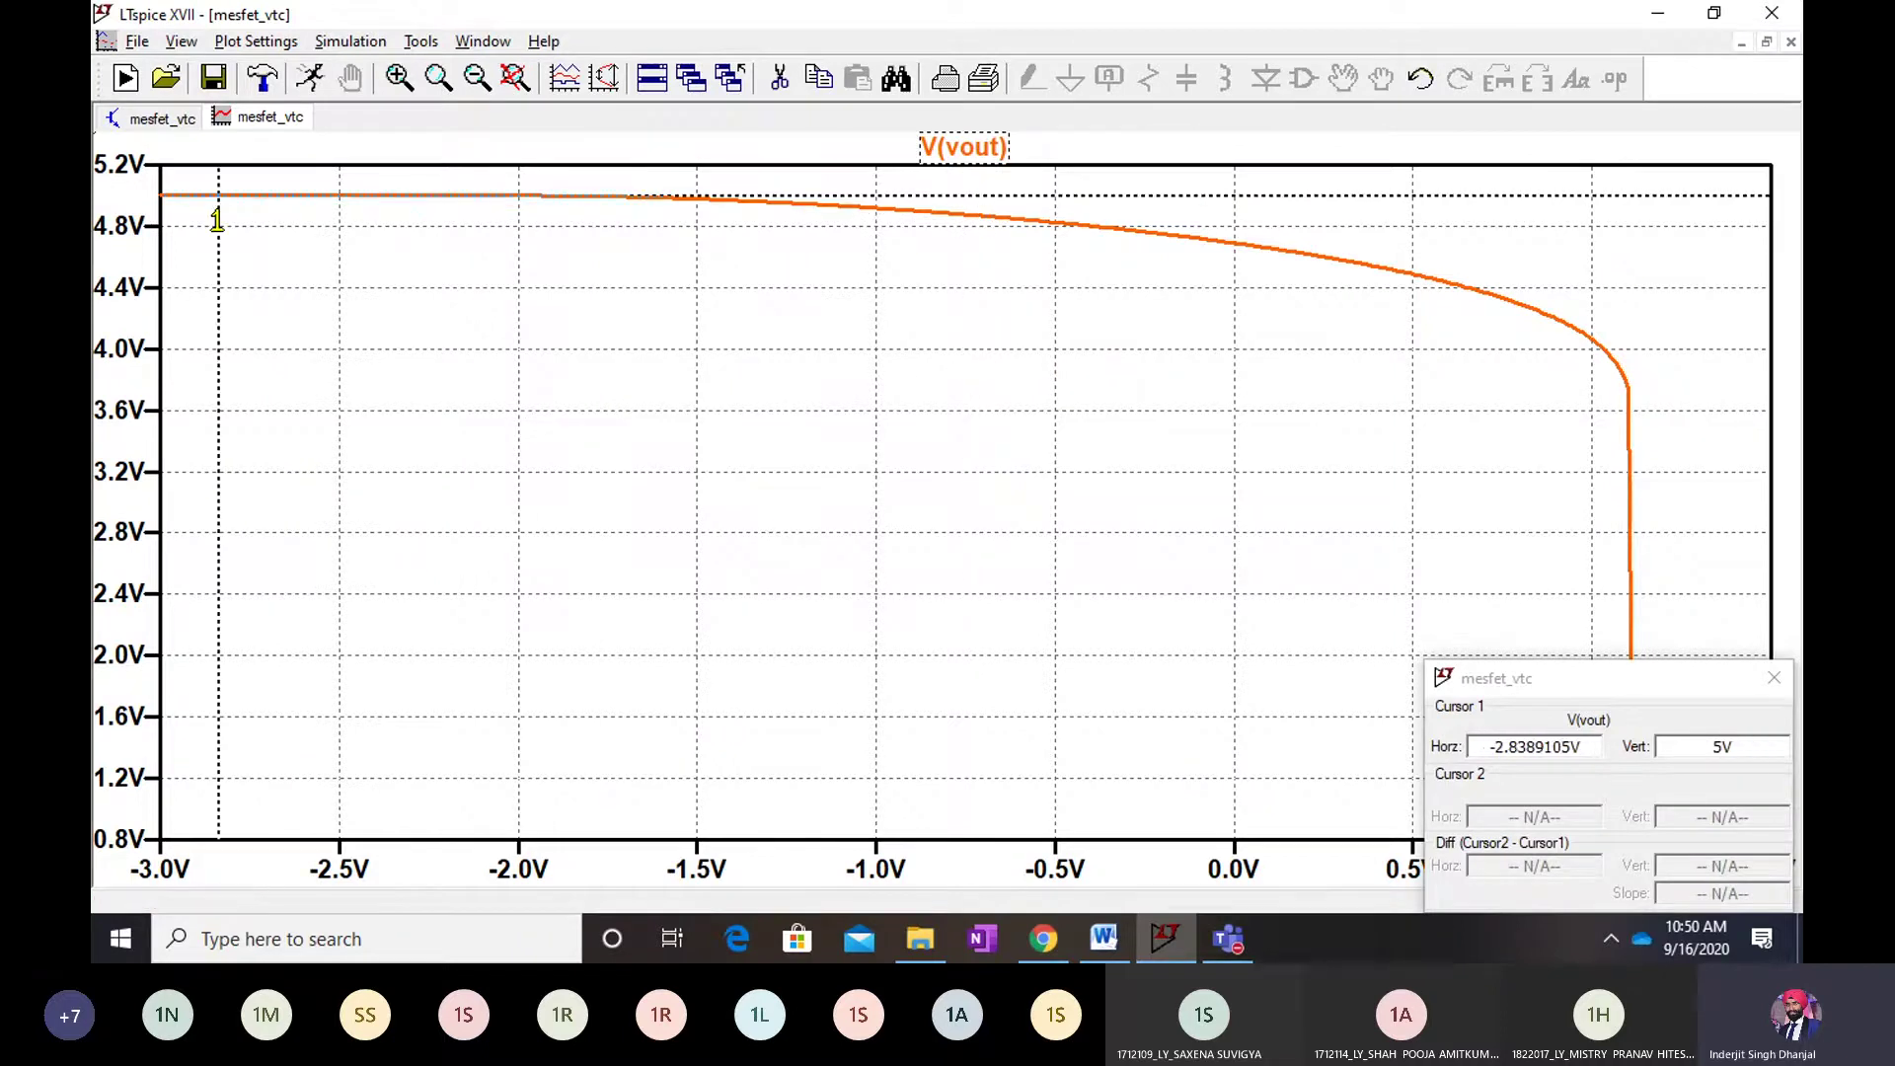
drag(218, 194, 1755, 823)
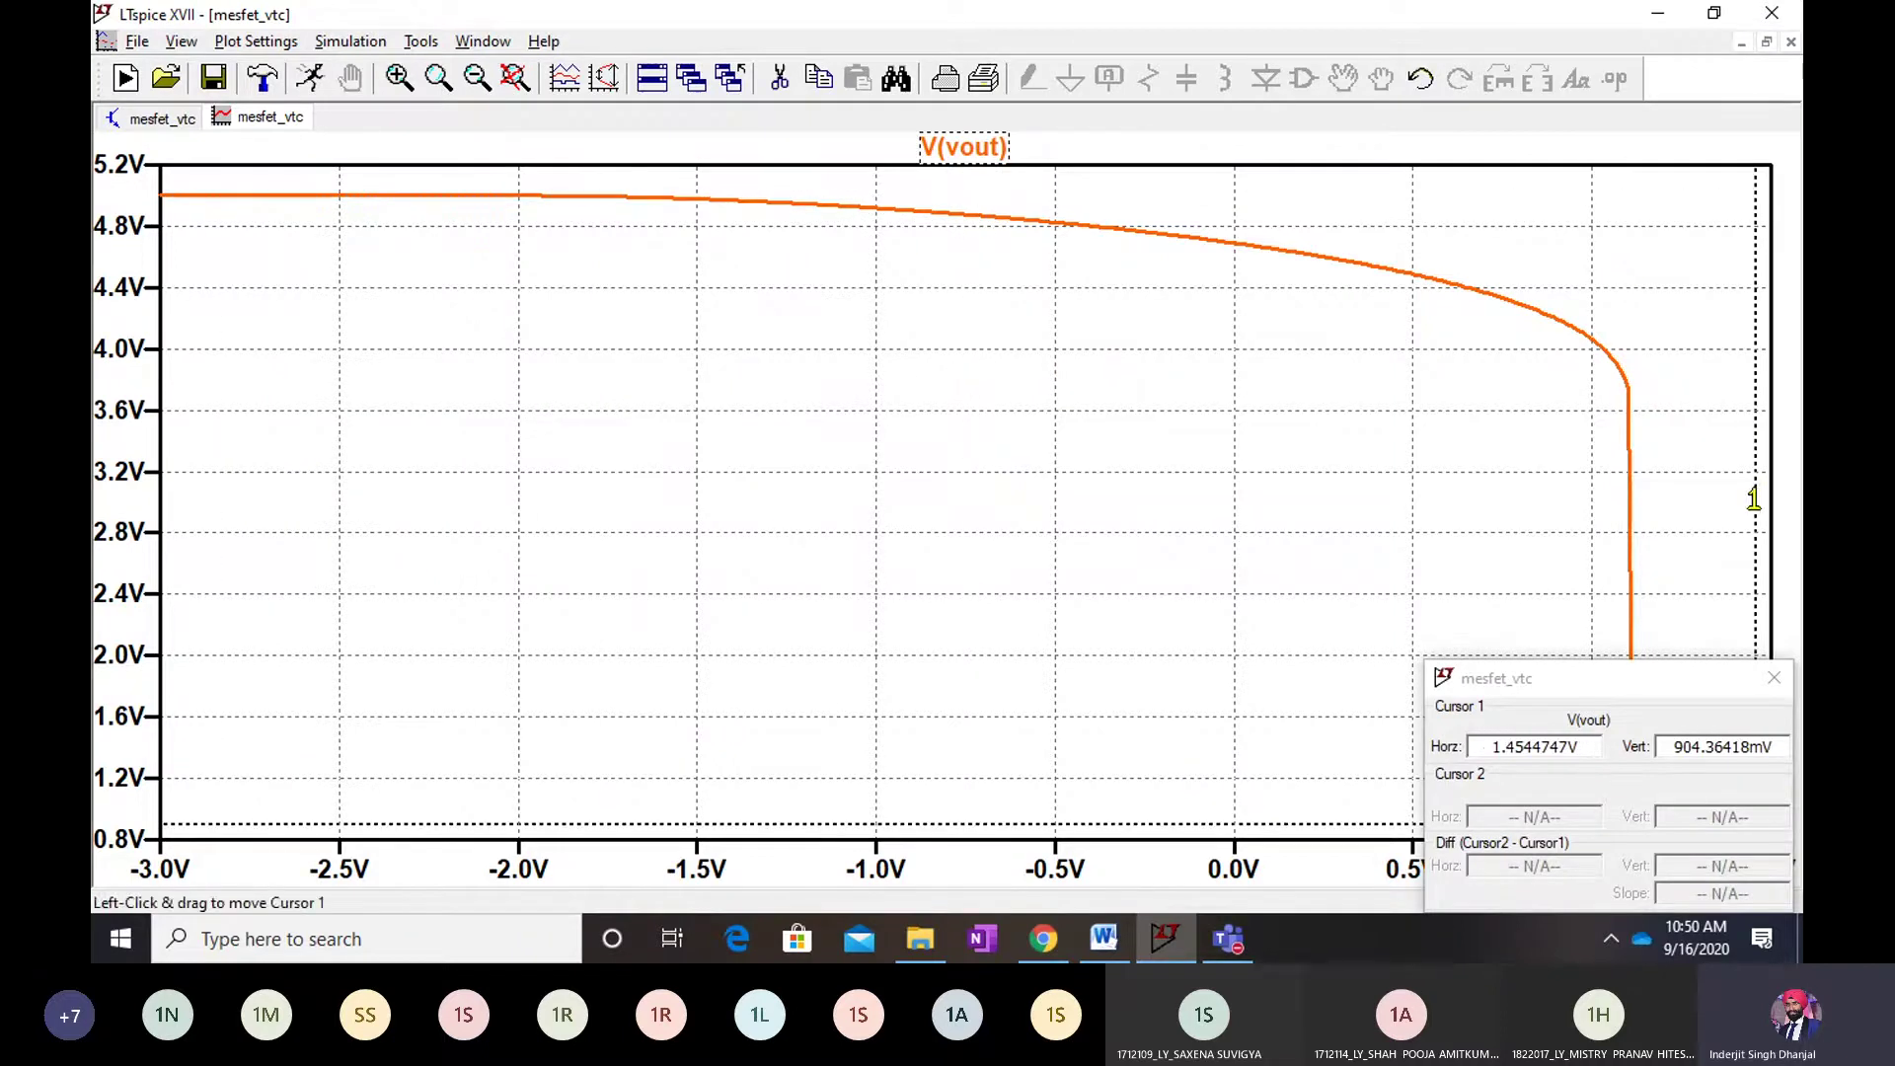
Reattach the cursor to V(vout) and place it at the curve's lowest point, about 1.32 V input, to read the low output level
click(1773, 679)
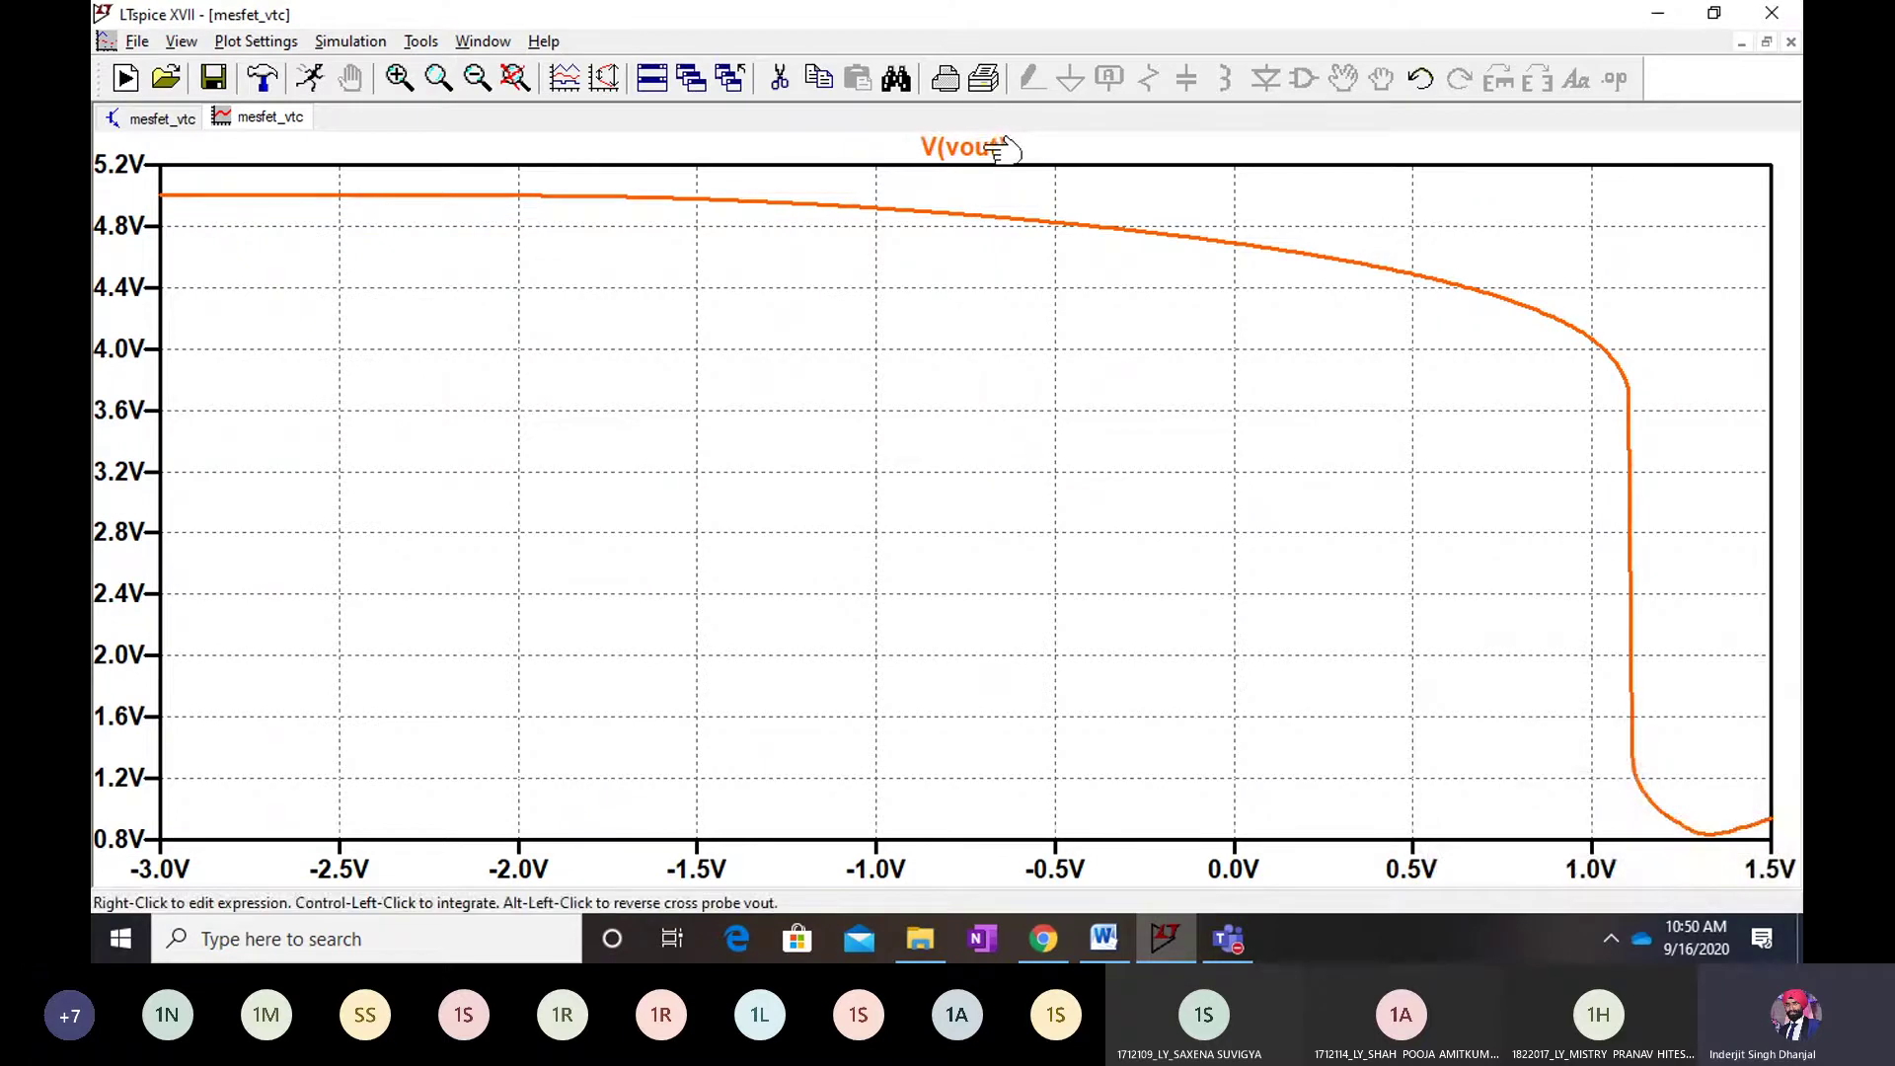
click(1000, 148)
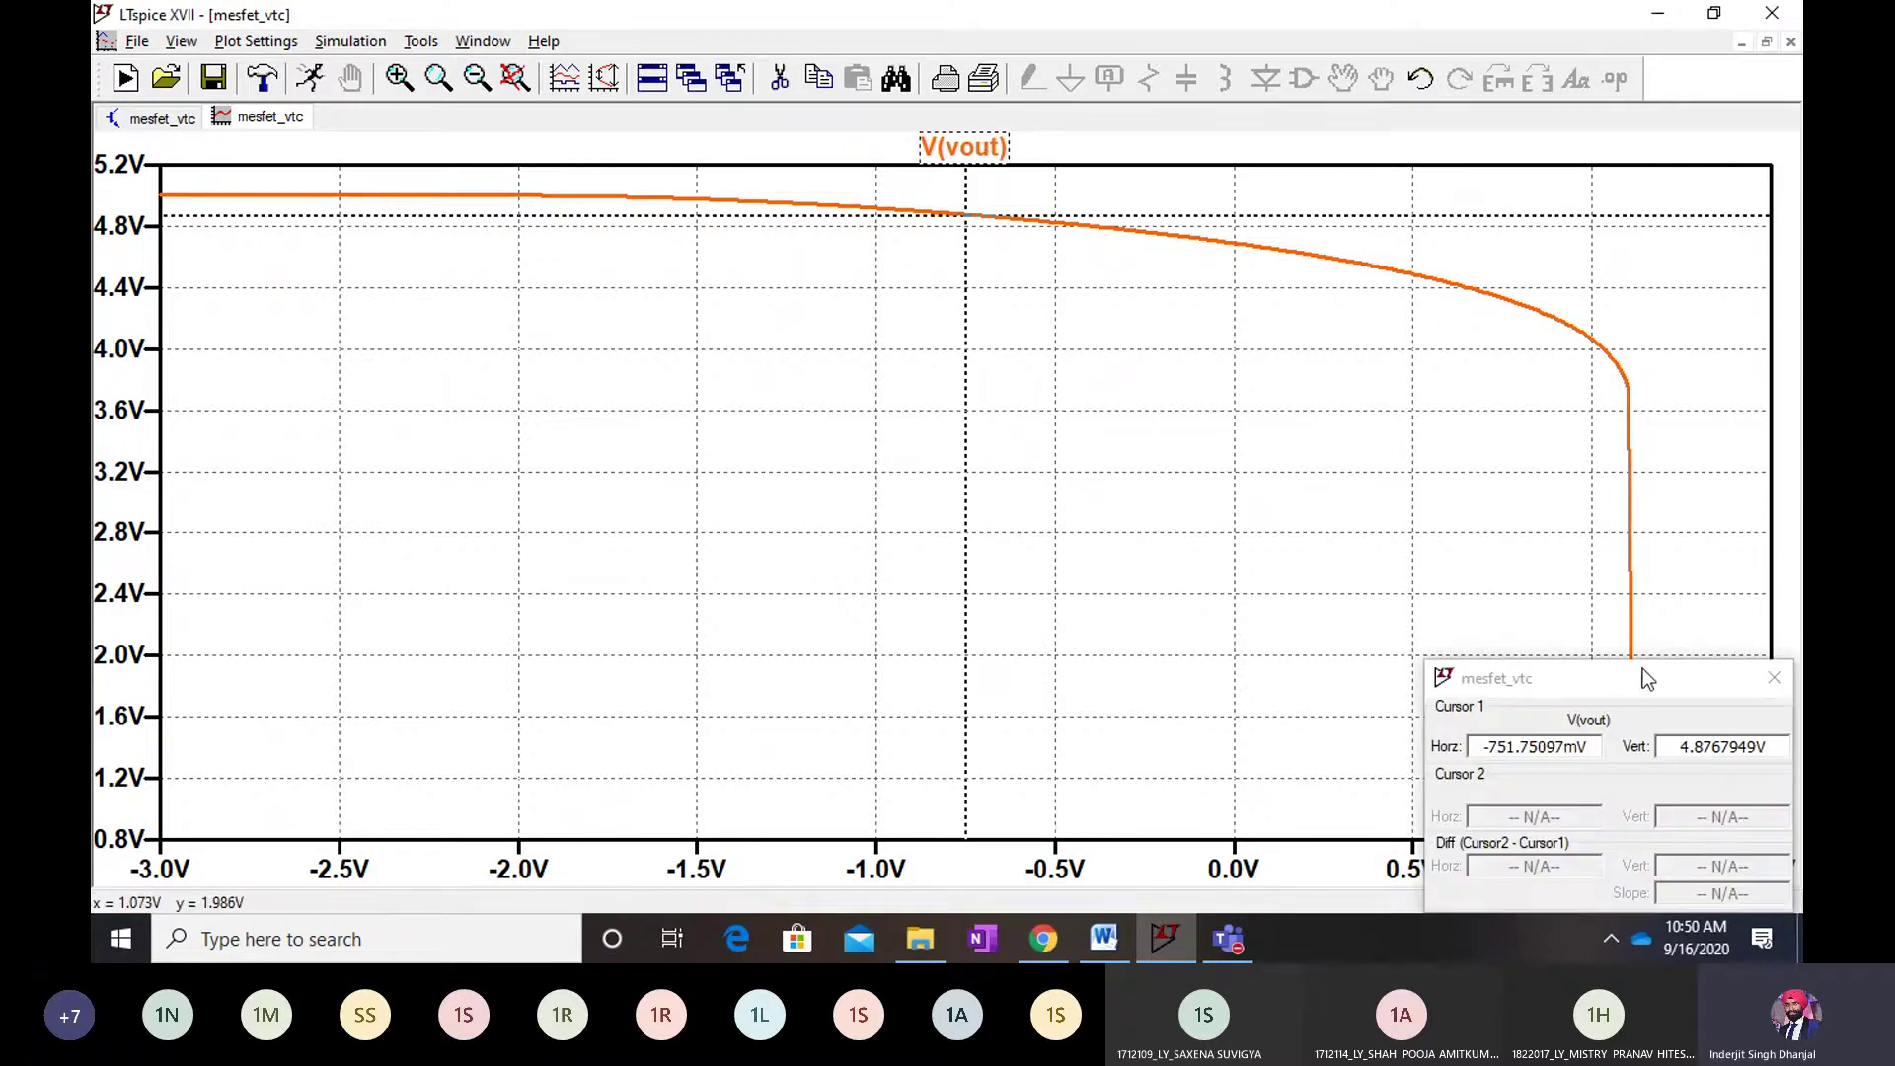
drag(1646, 679, 669, 663)
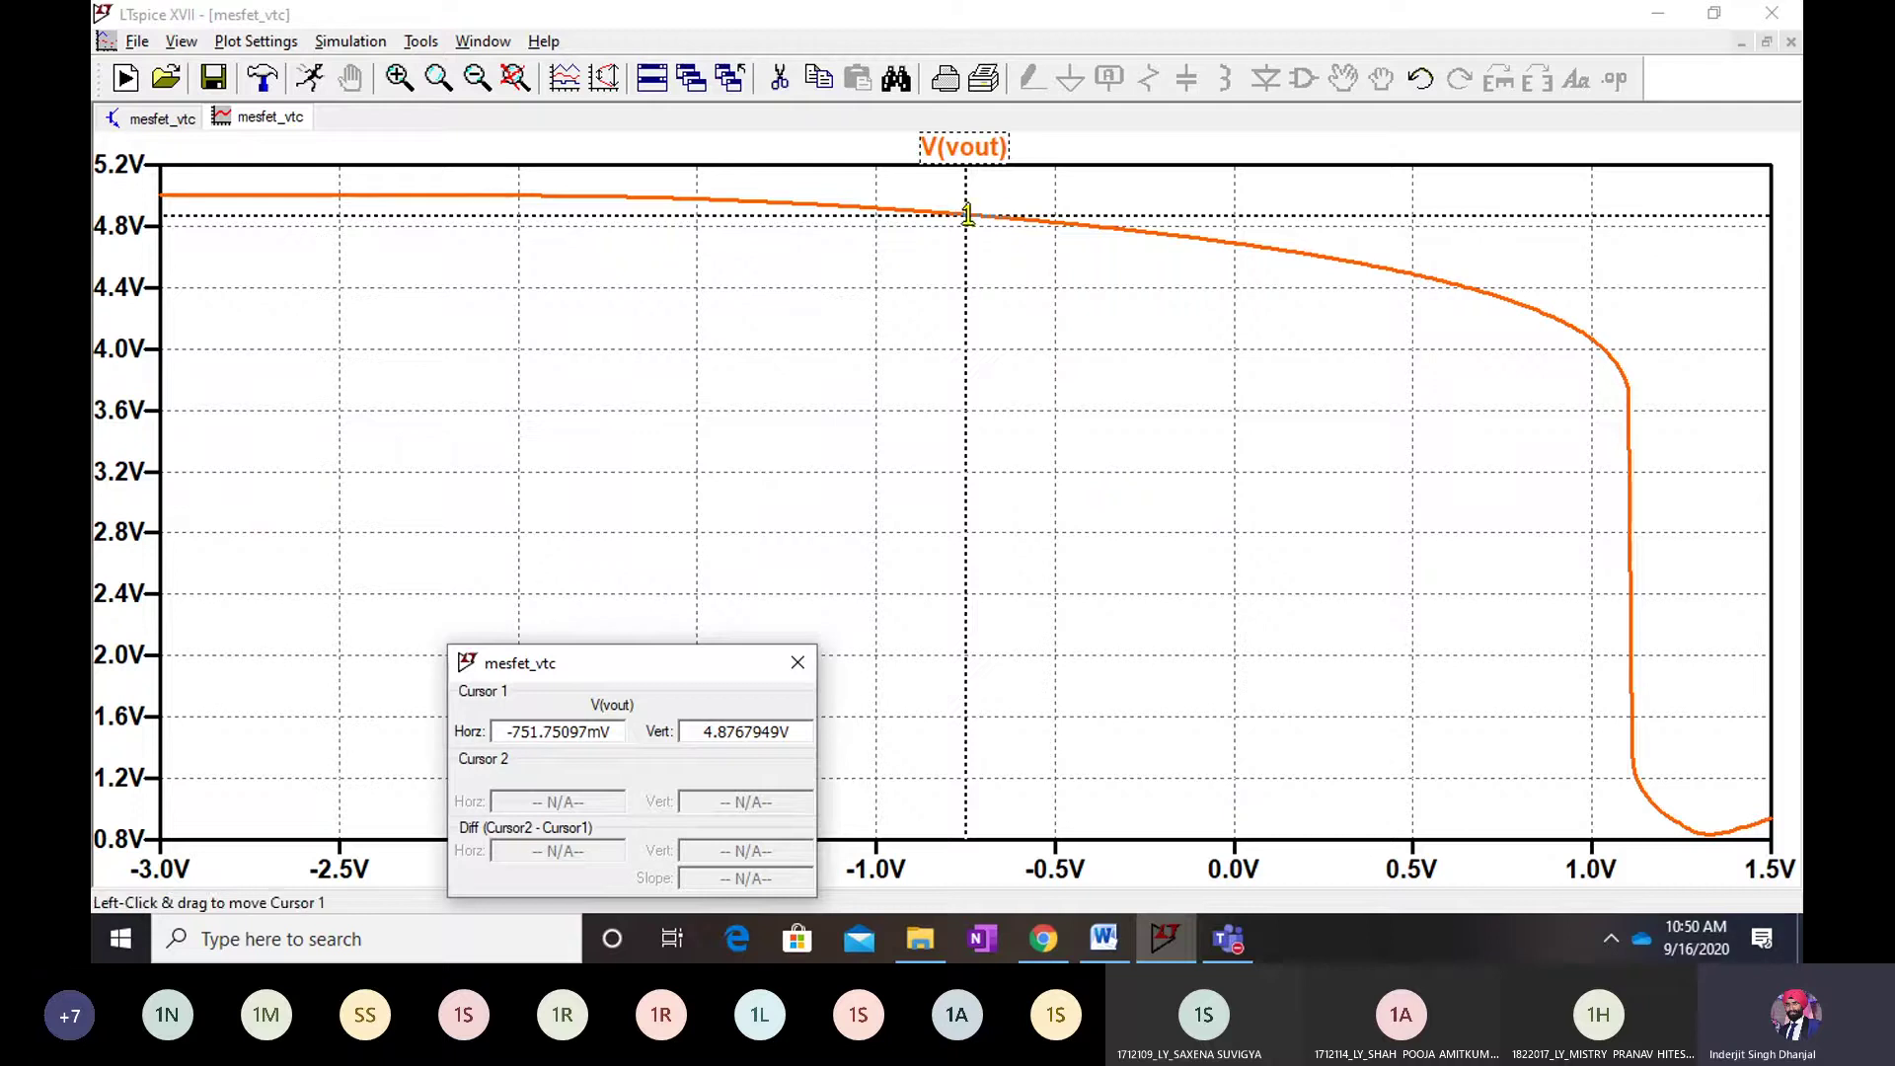
drag(968, 214, 1708, 443)
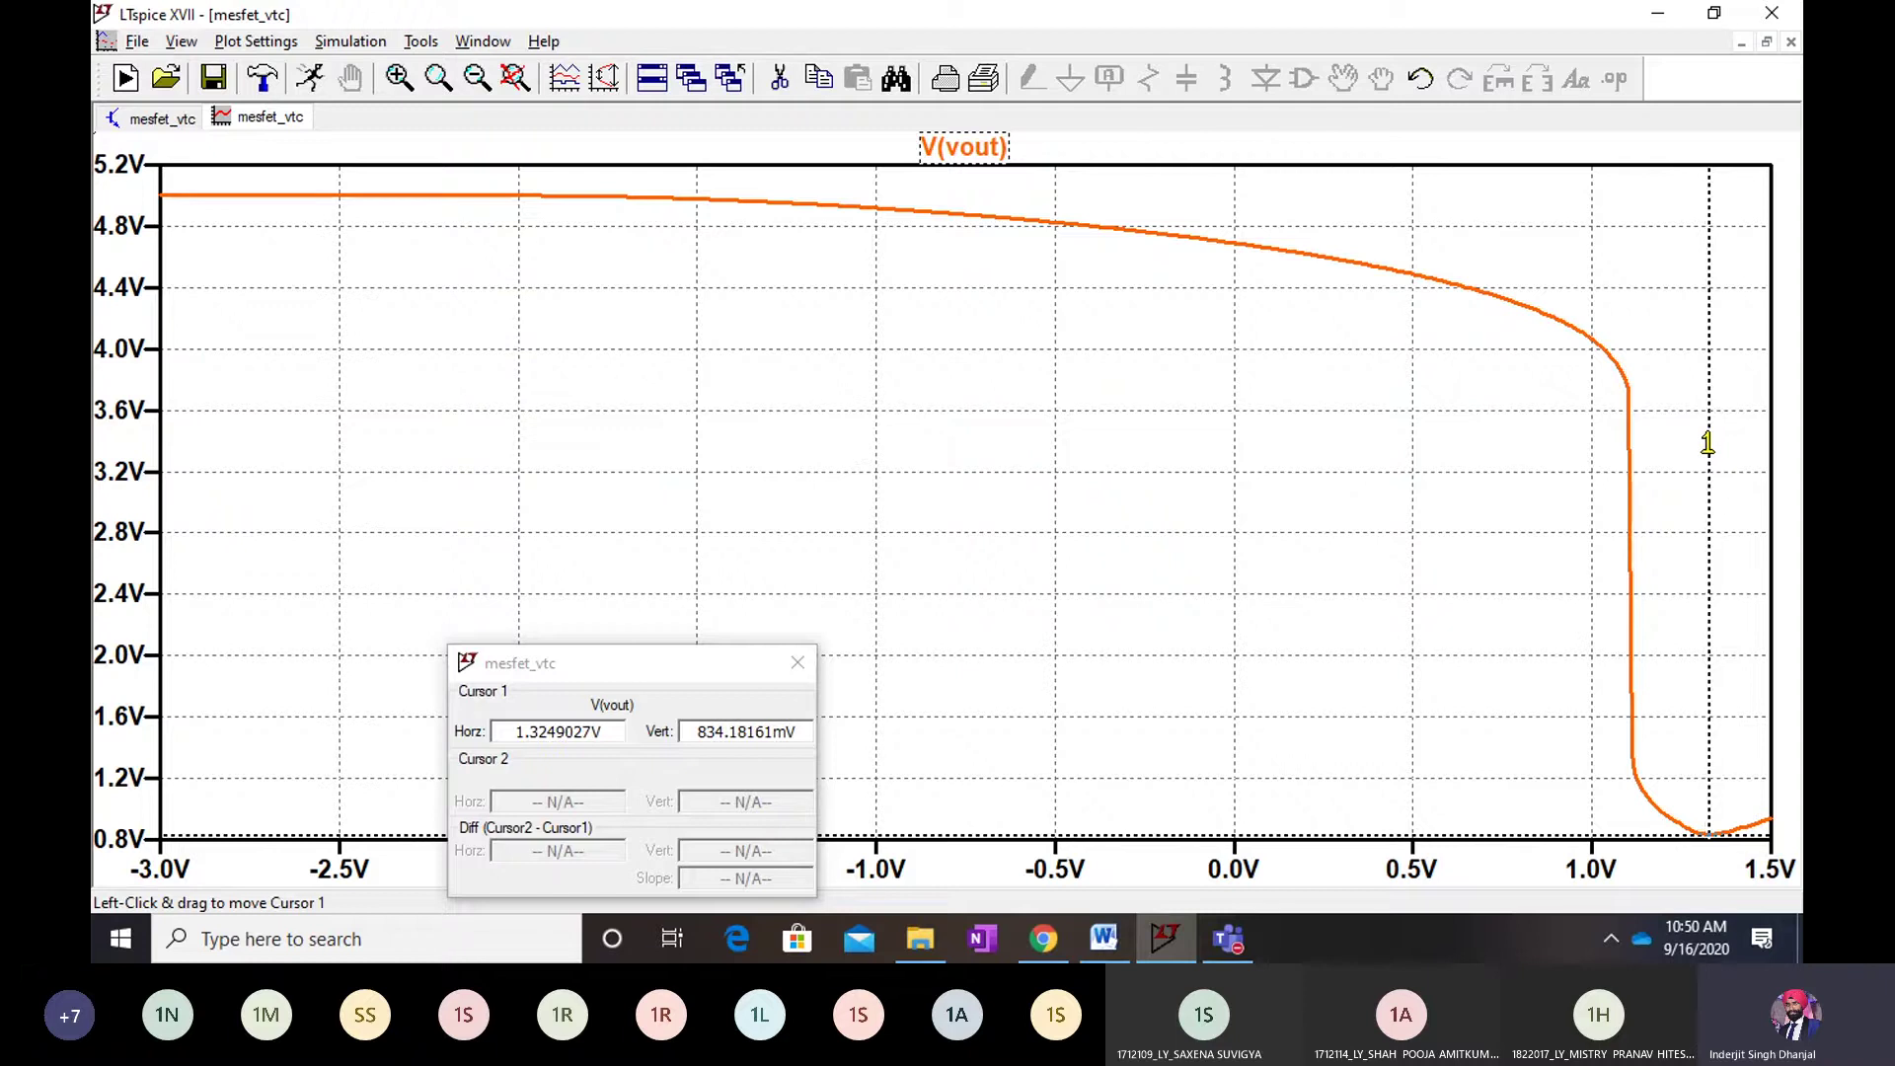
click(803, 655)
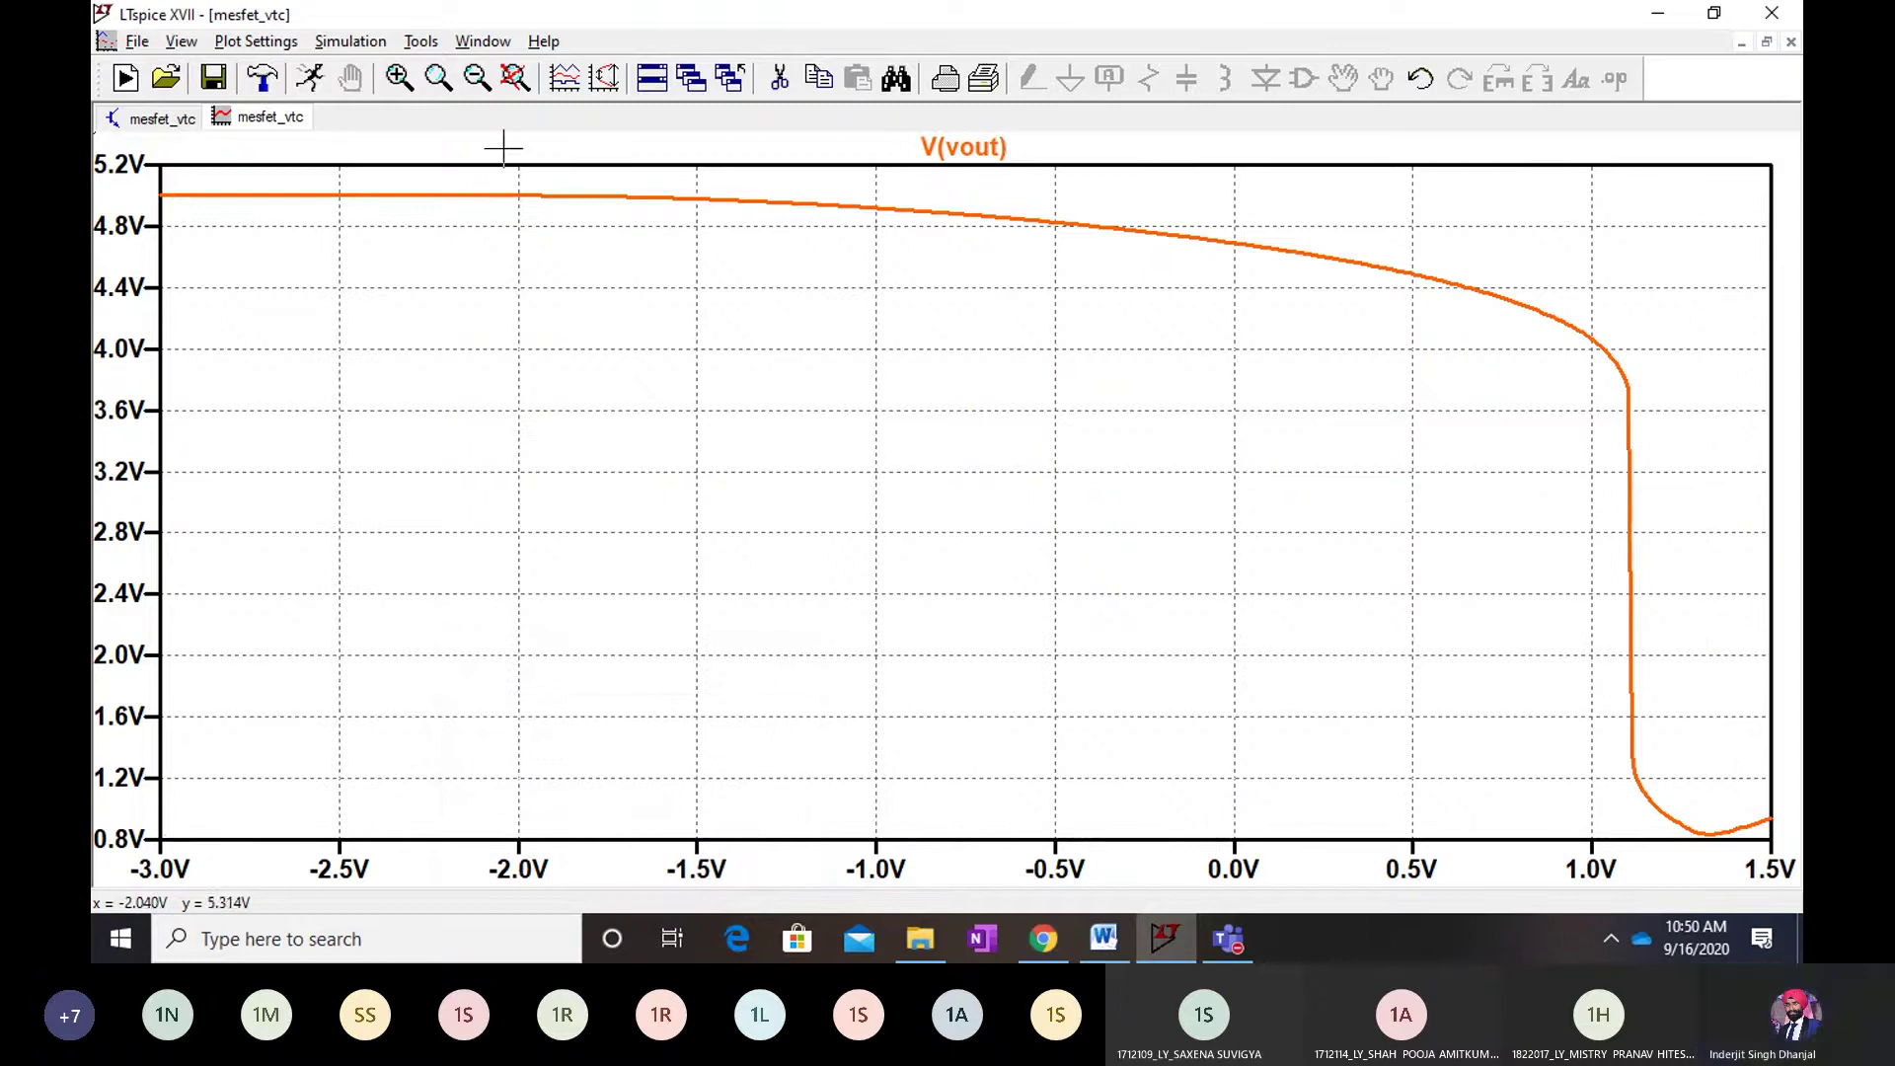
Close the DC sweep waveform plot and open the mesfet_speed schematic
right_click(262, 119)
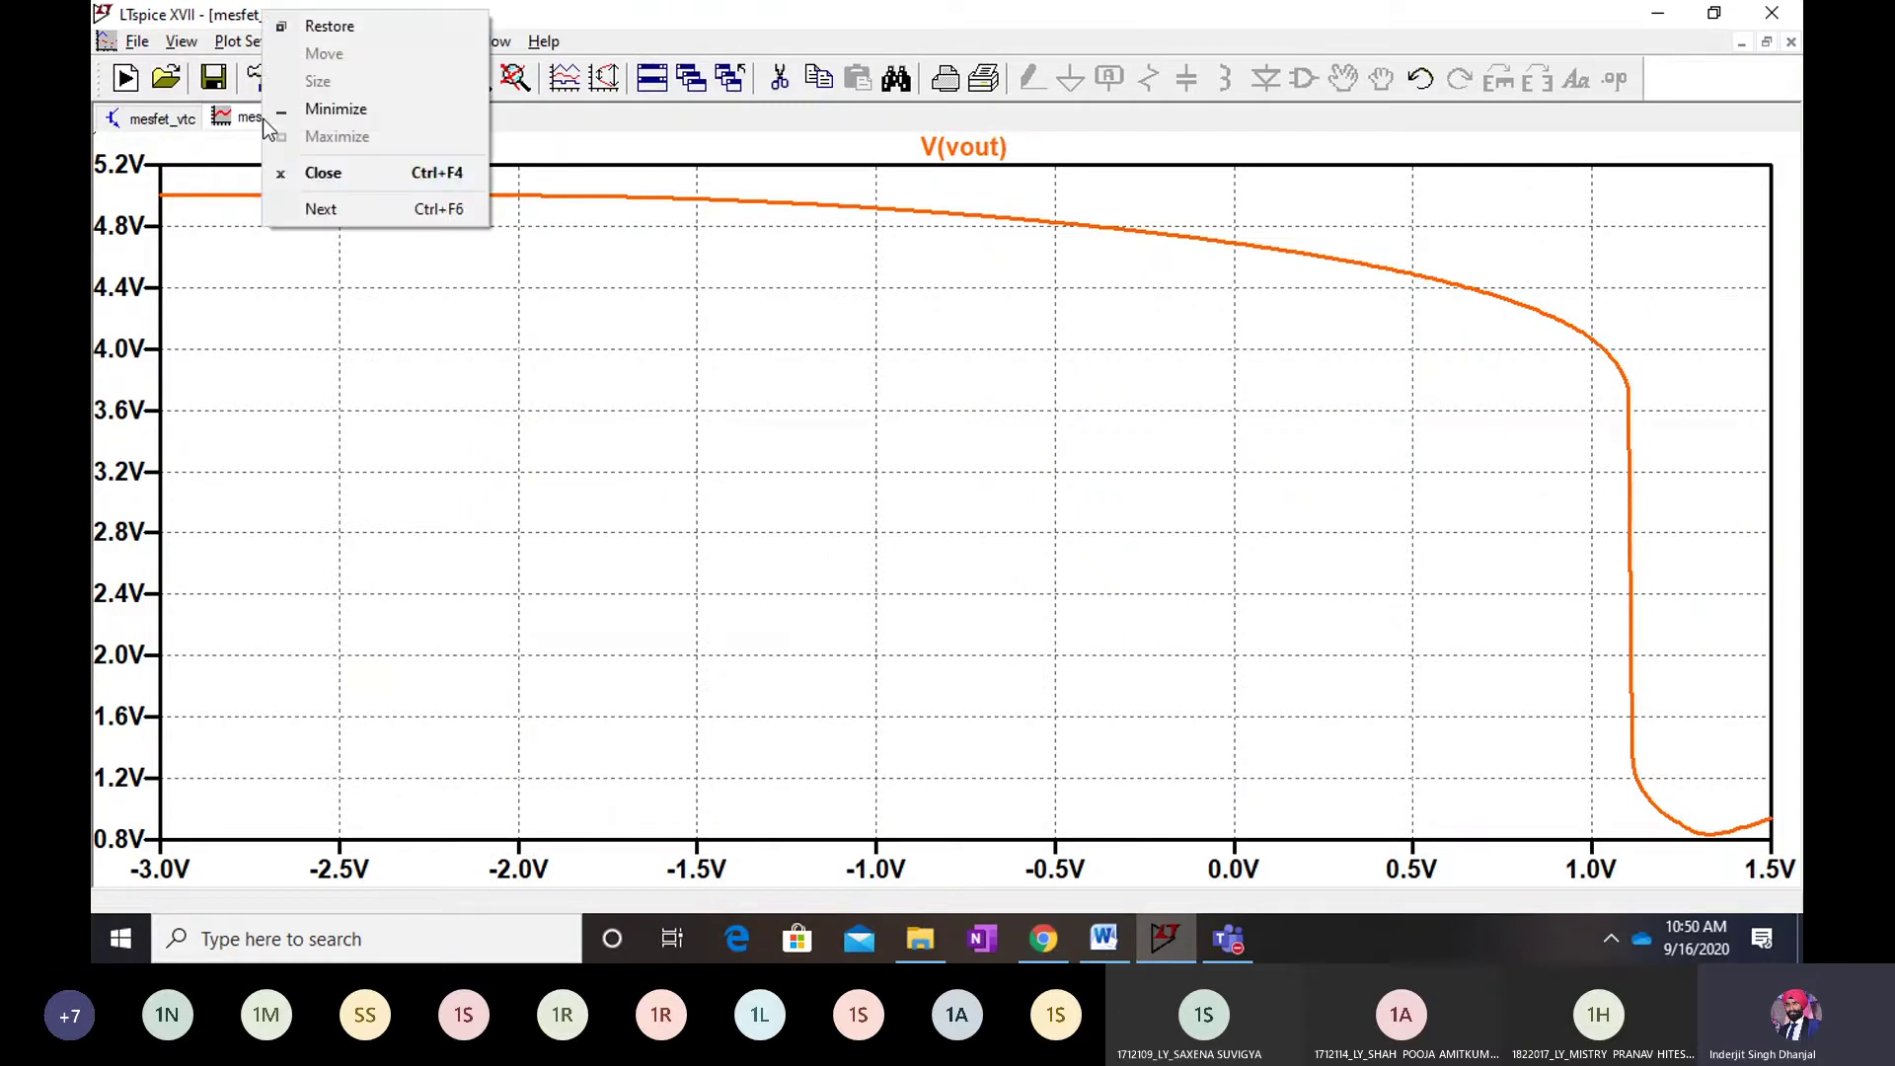
click(318, 174)
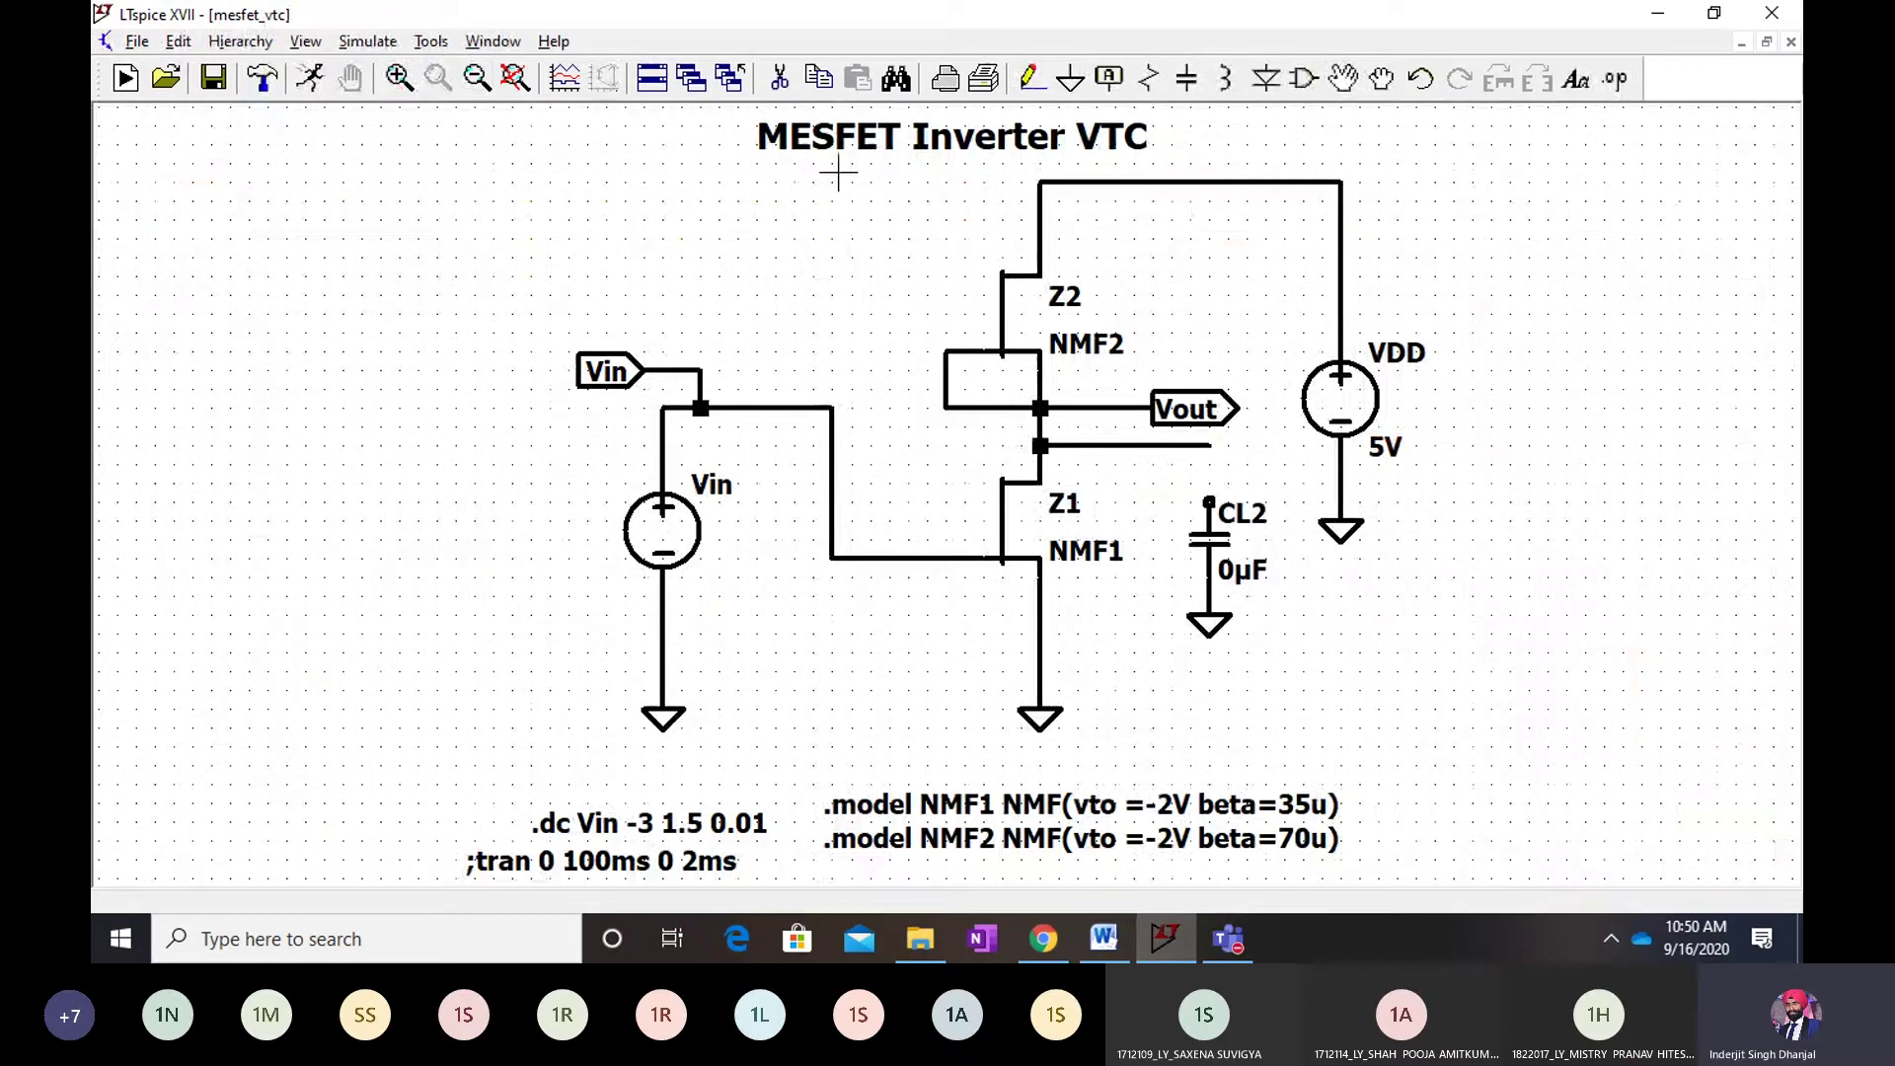
click(168, 81)
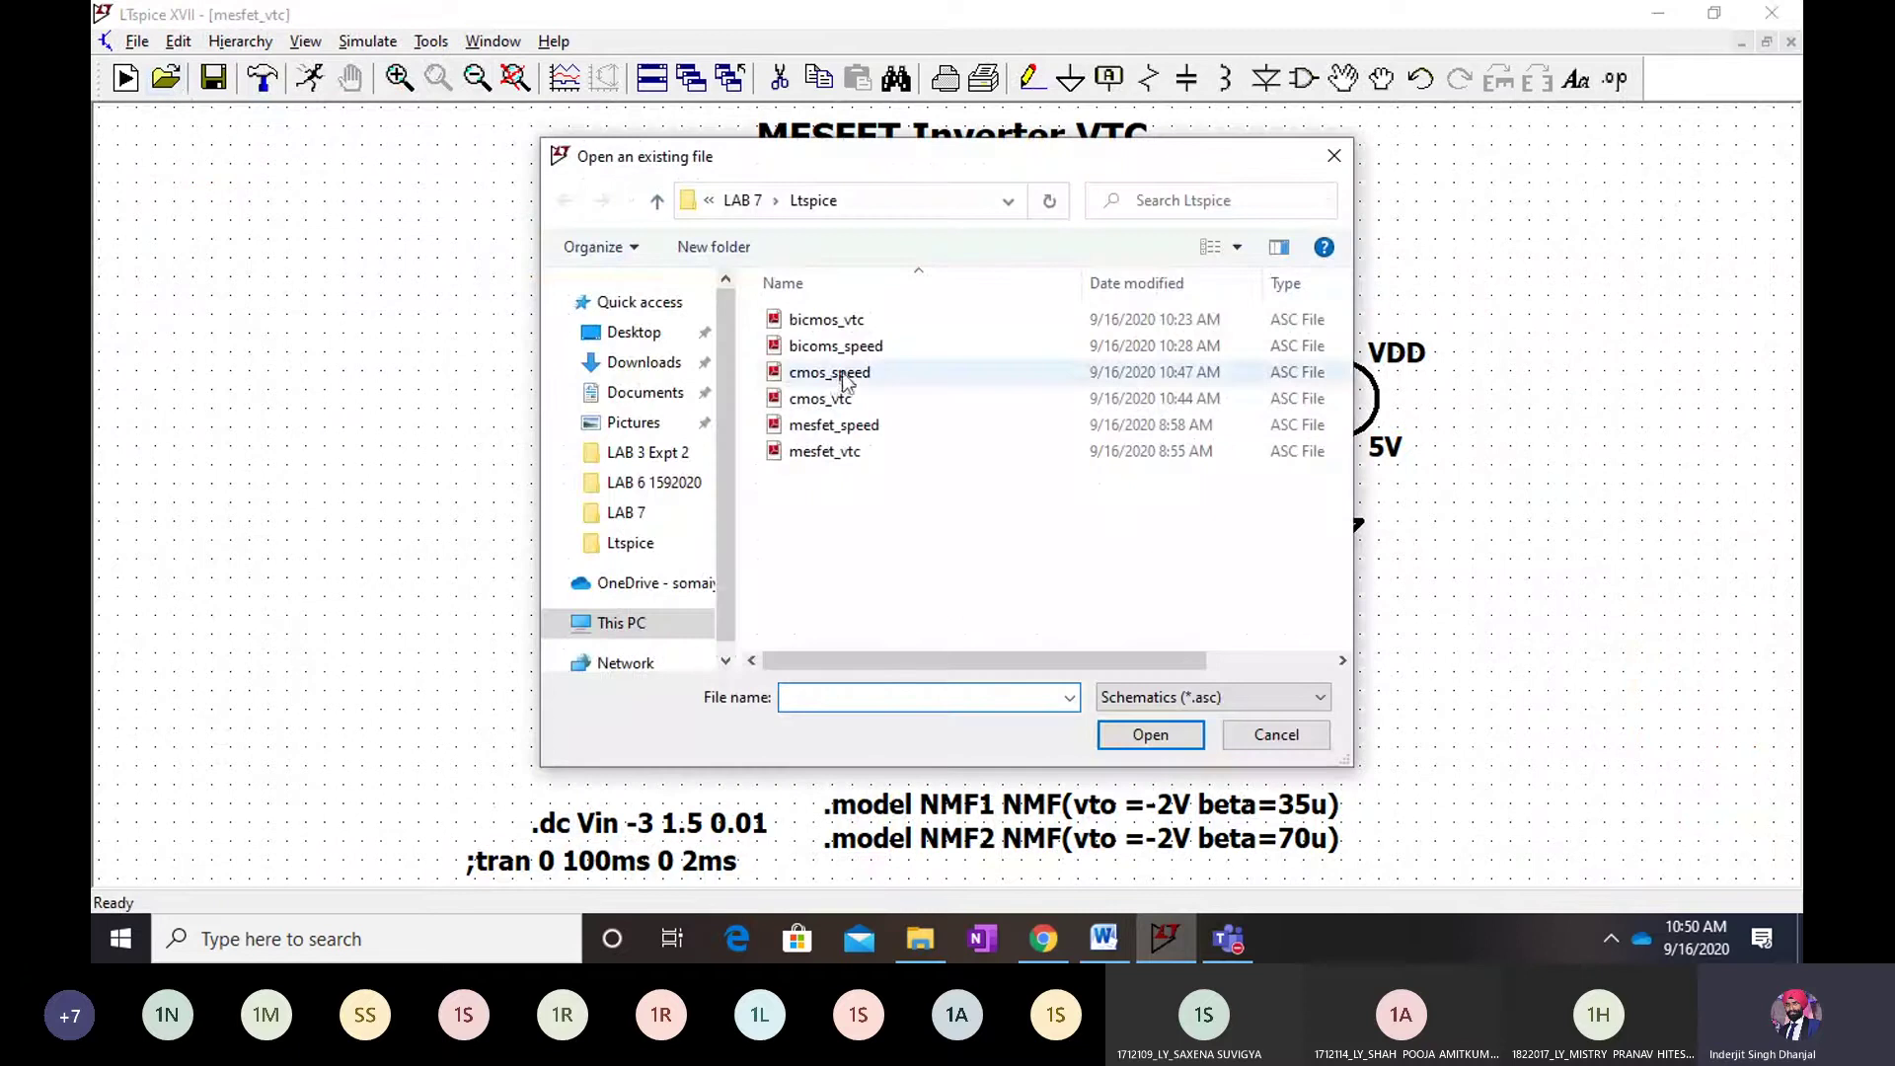
click(878, 434)
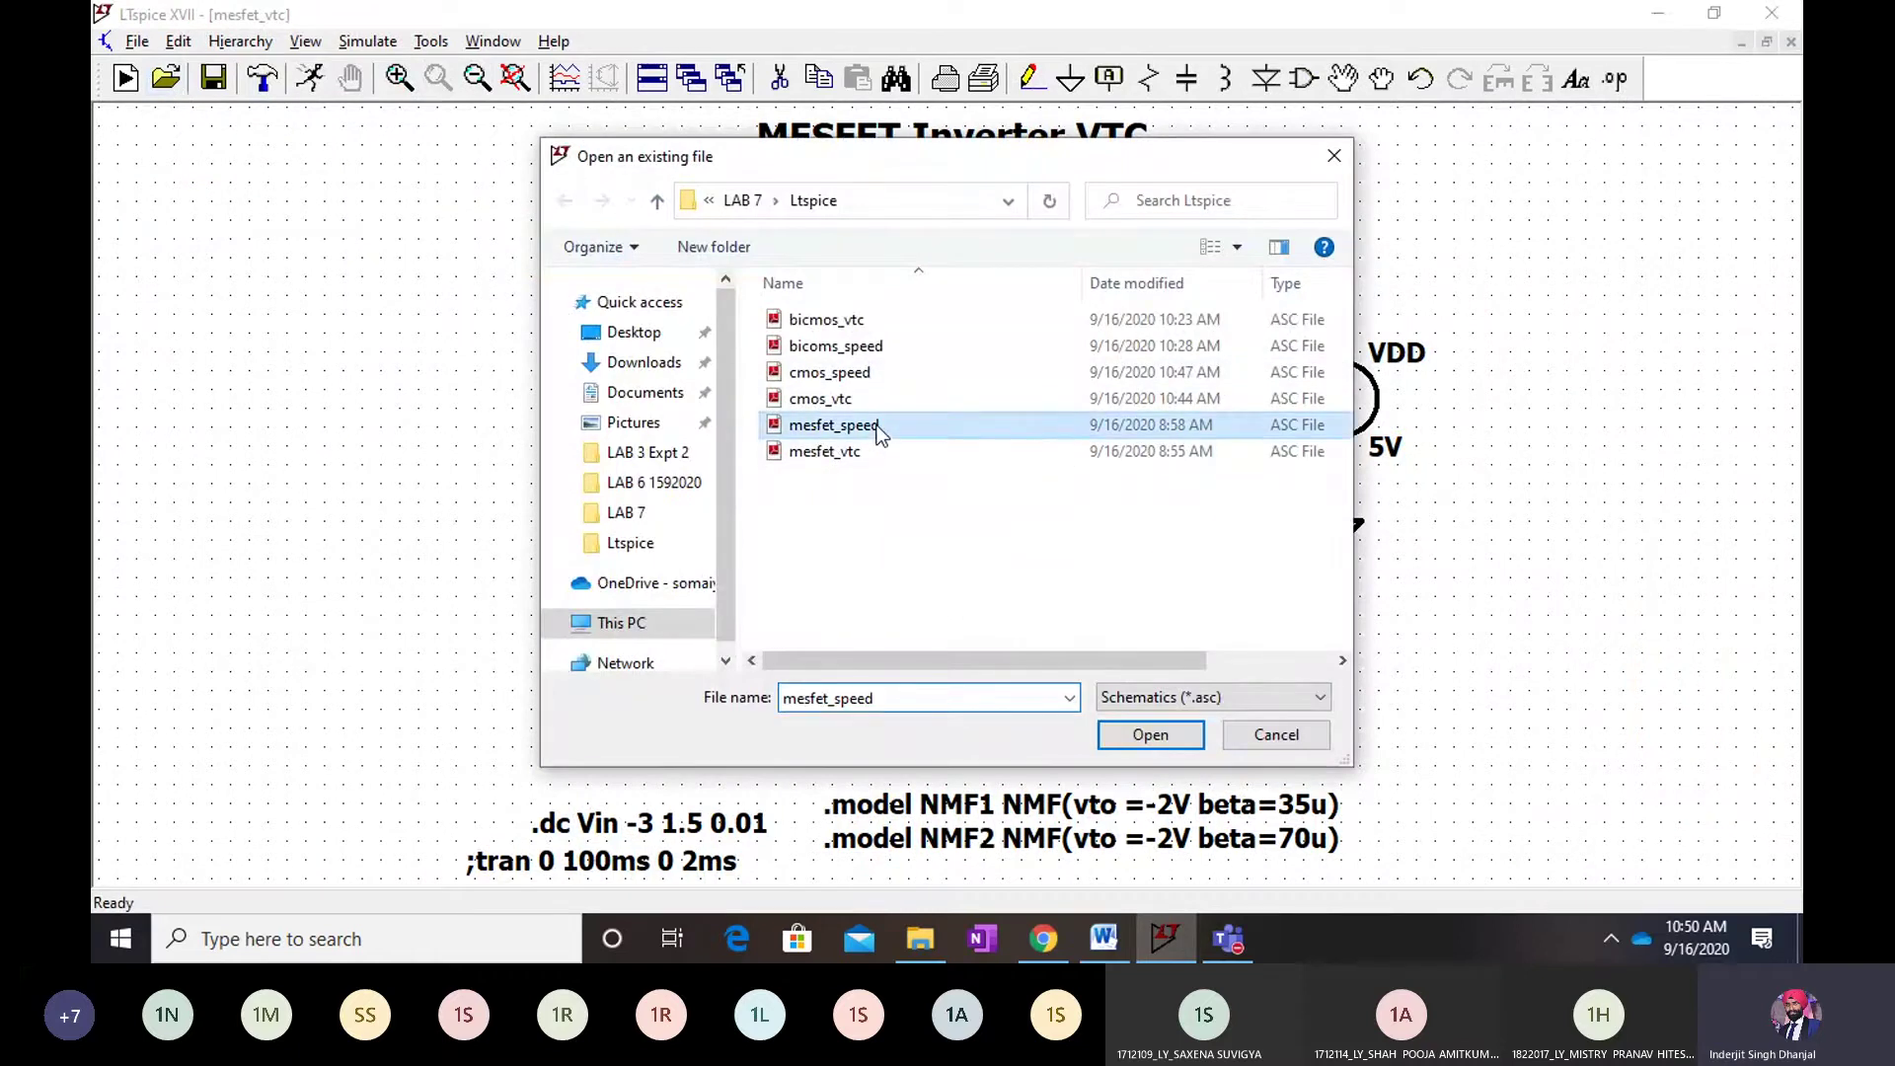
click(1140, 733)
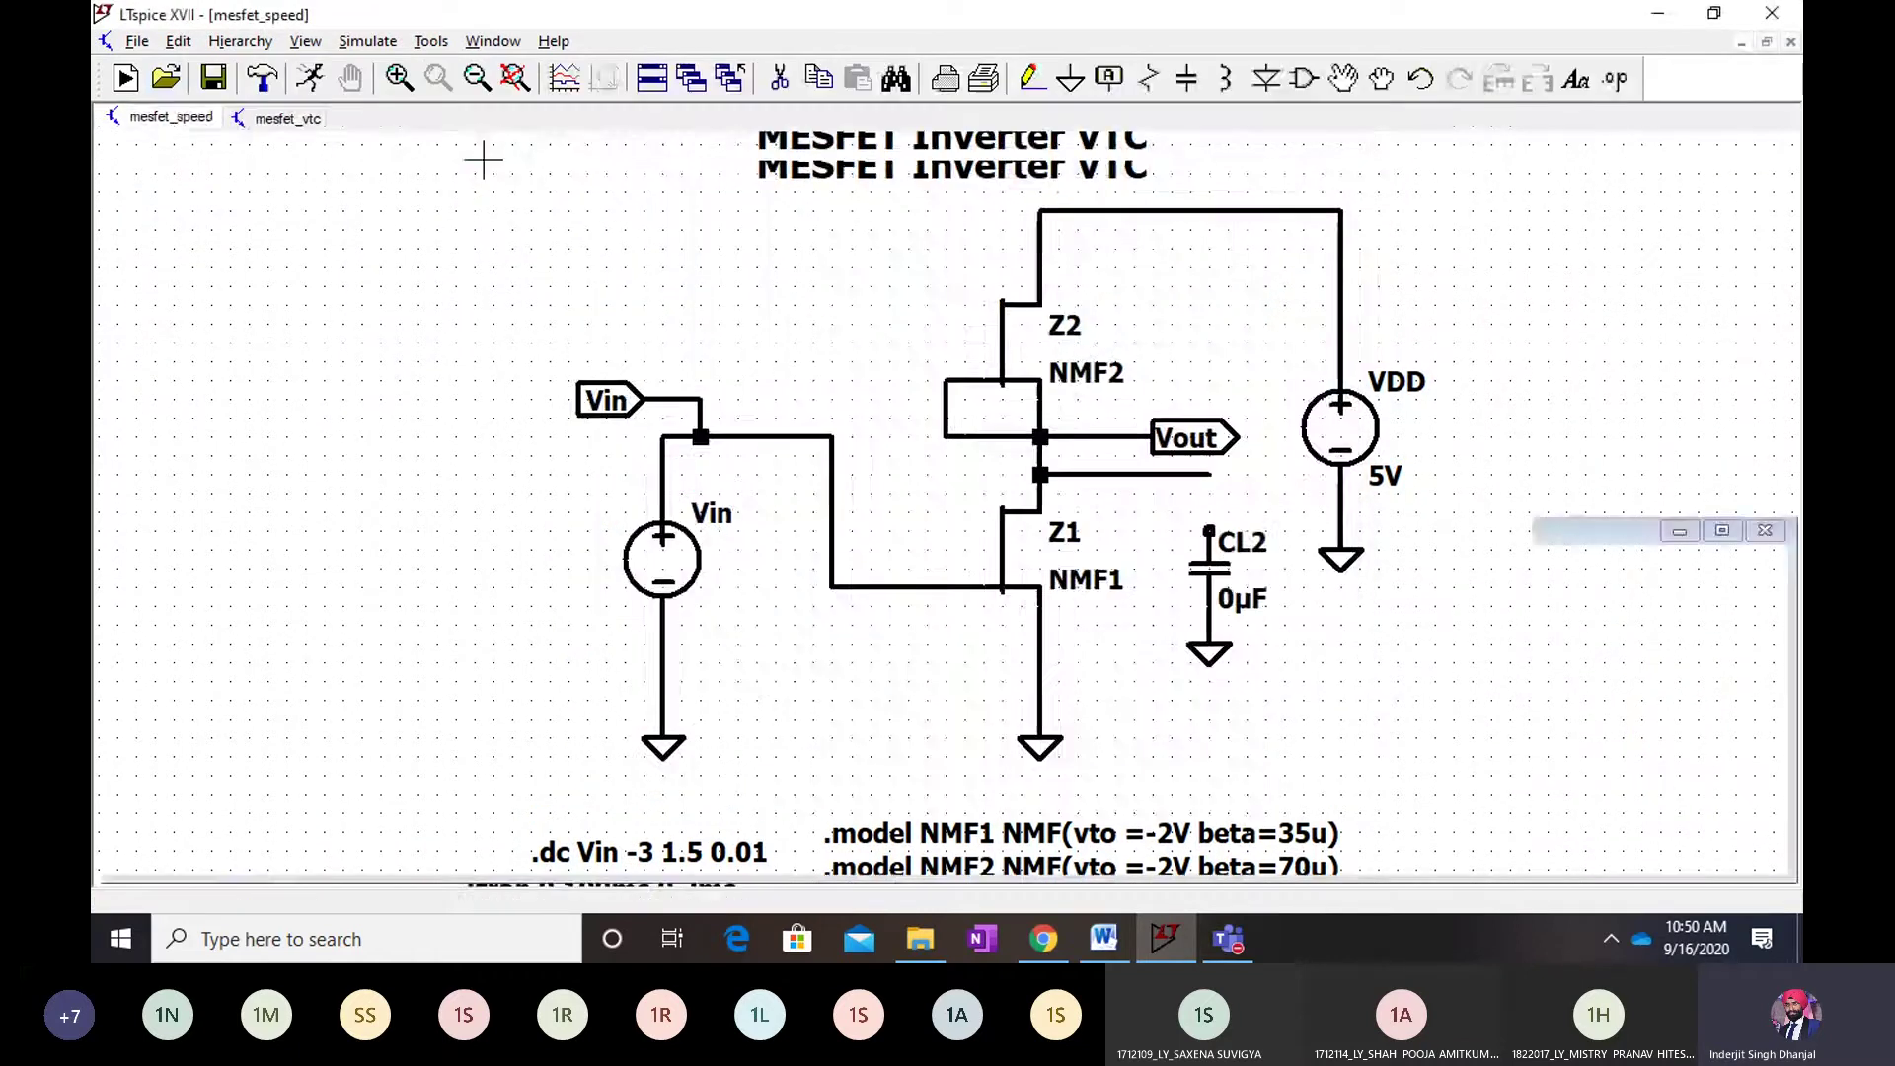
Close the mesfet_vtc schematic and save its changes
click(259, 119)
right_click(259, 116)
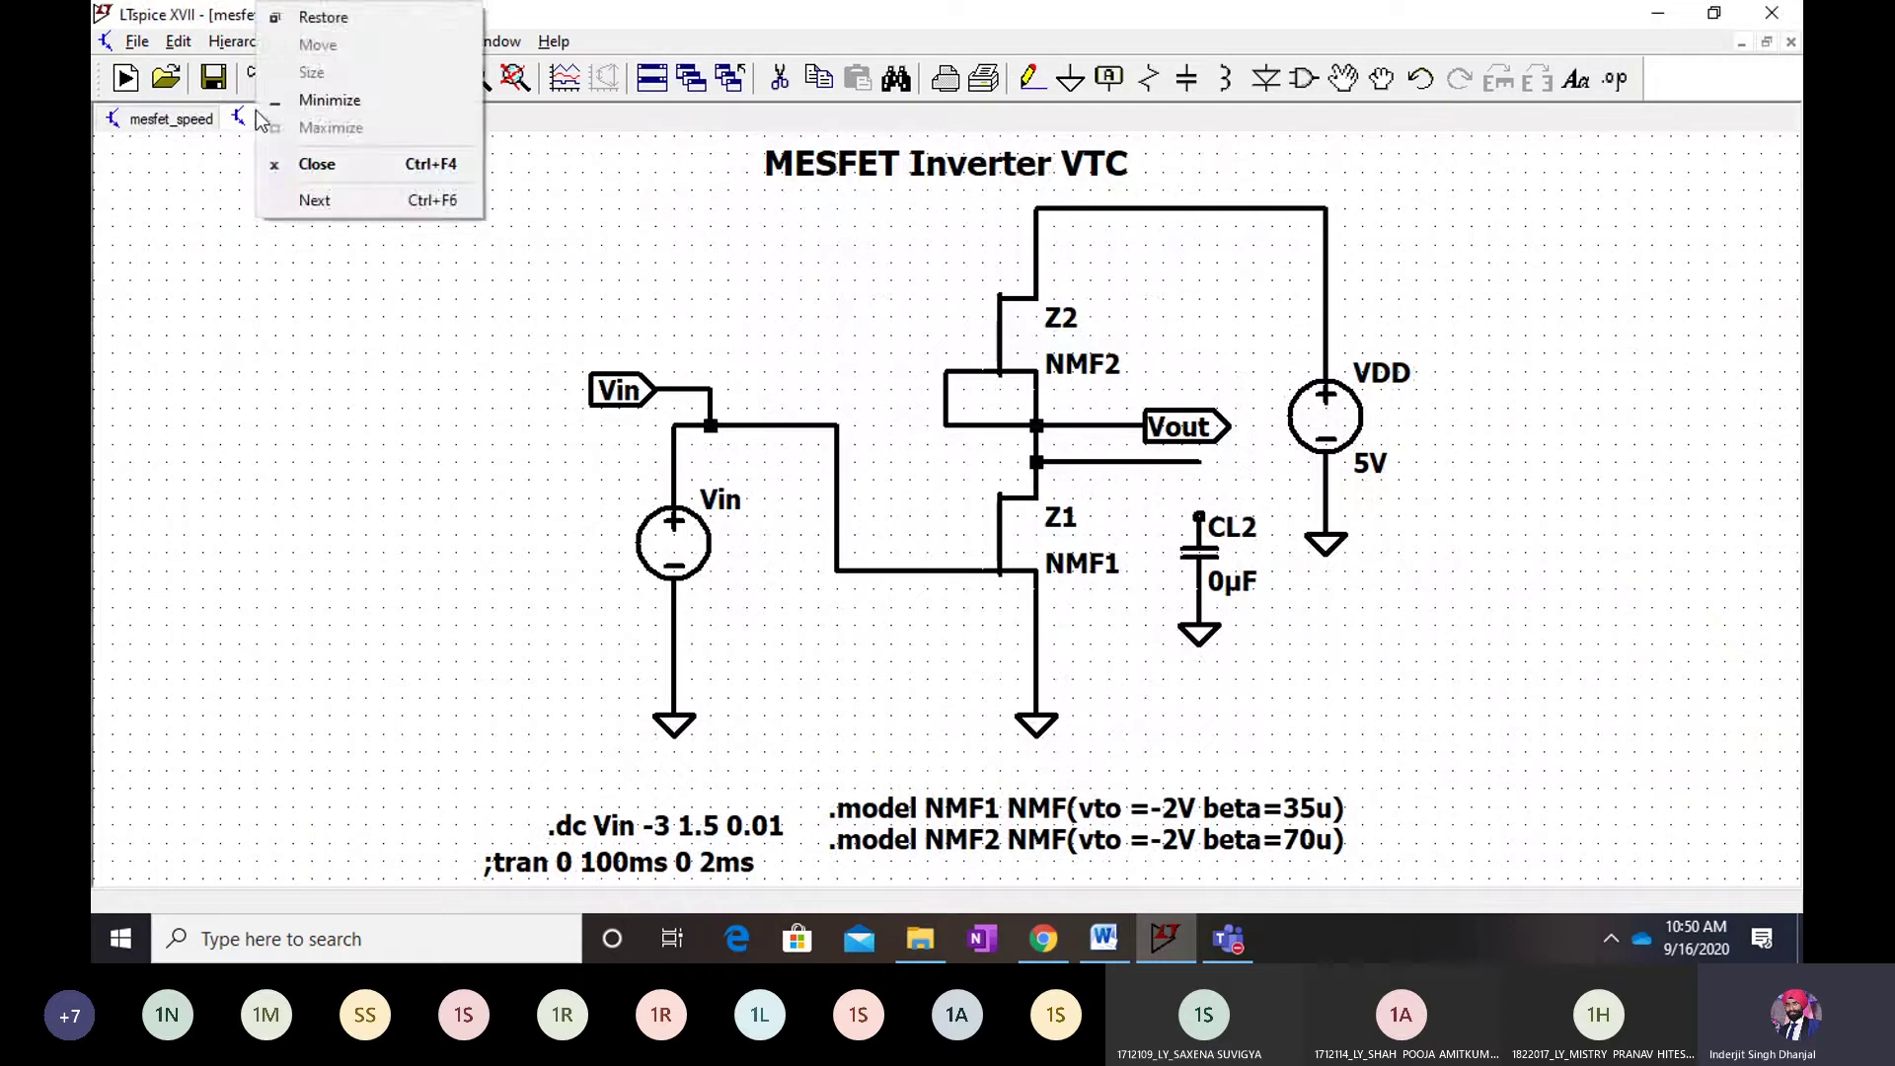
click(287, 166)
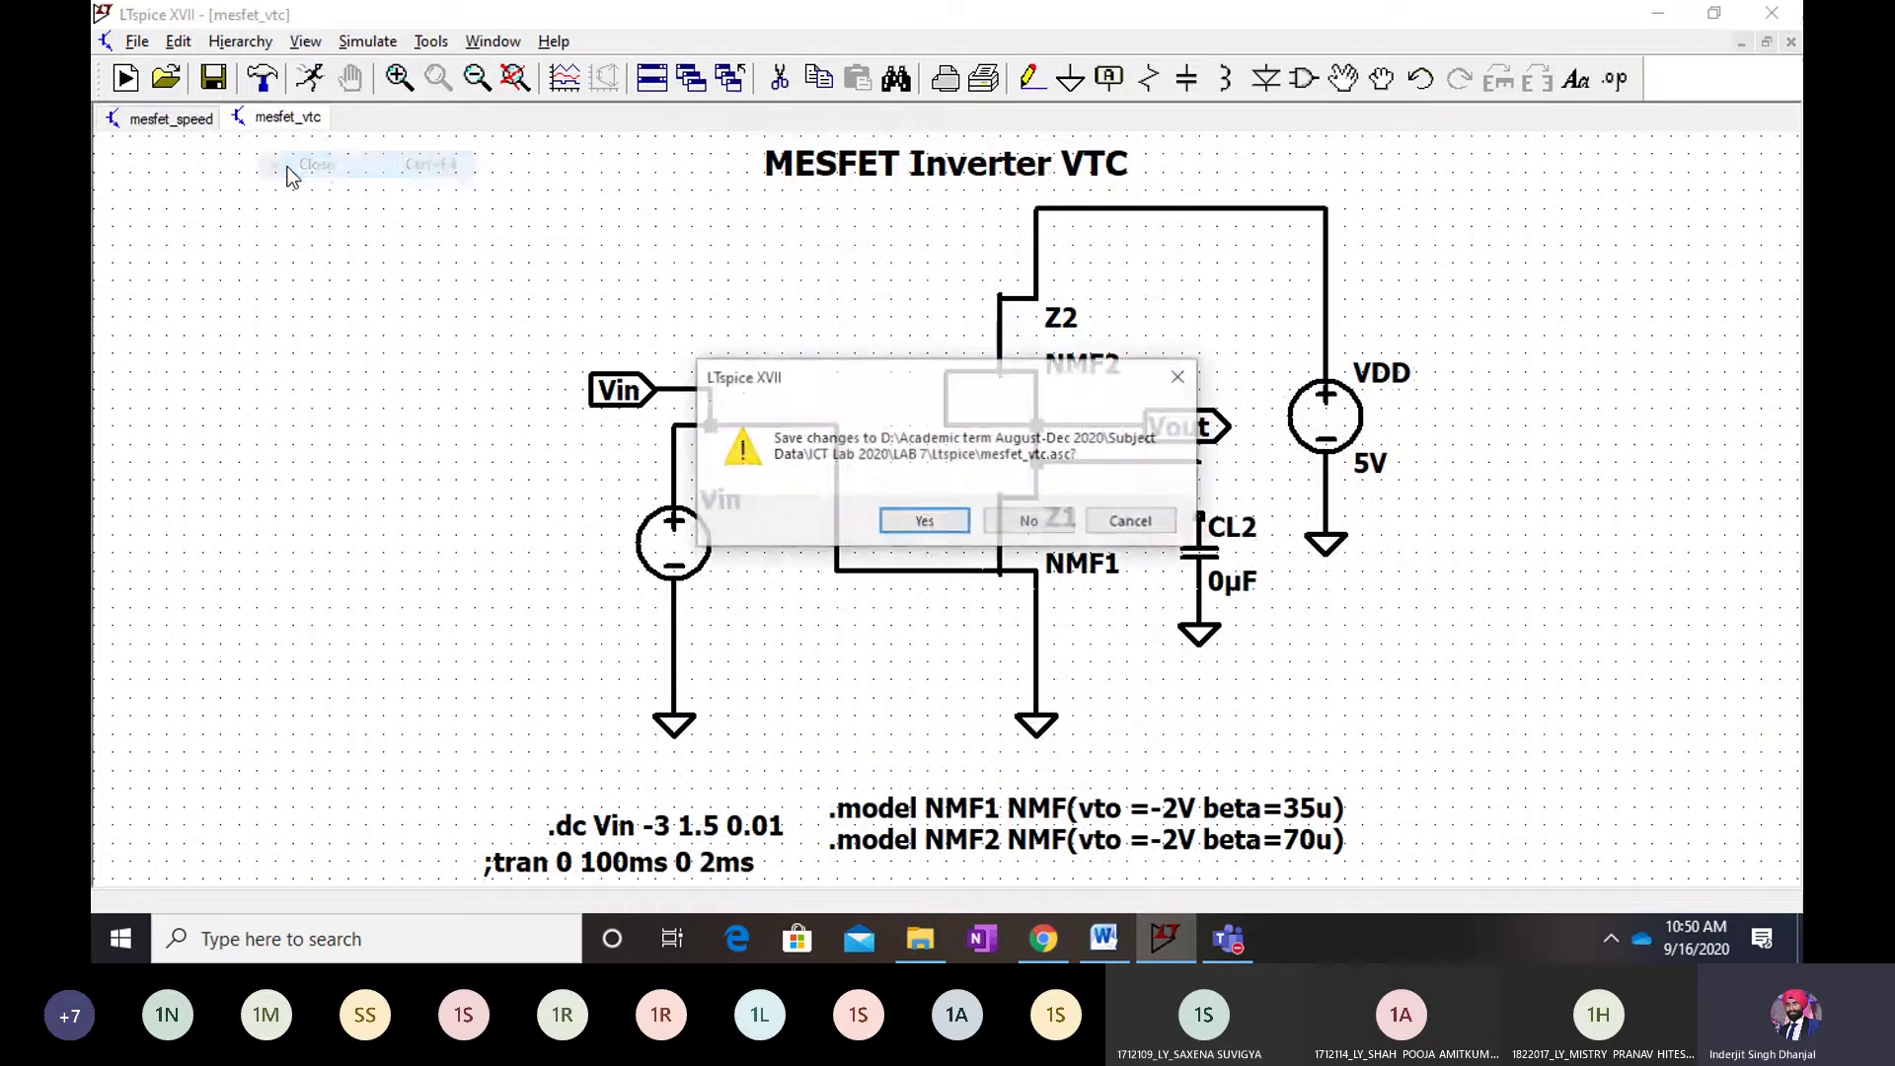
click(926, 520)
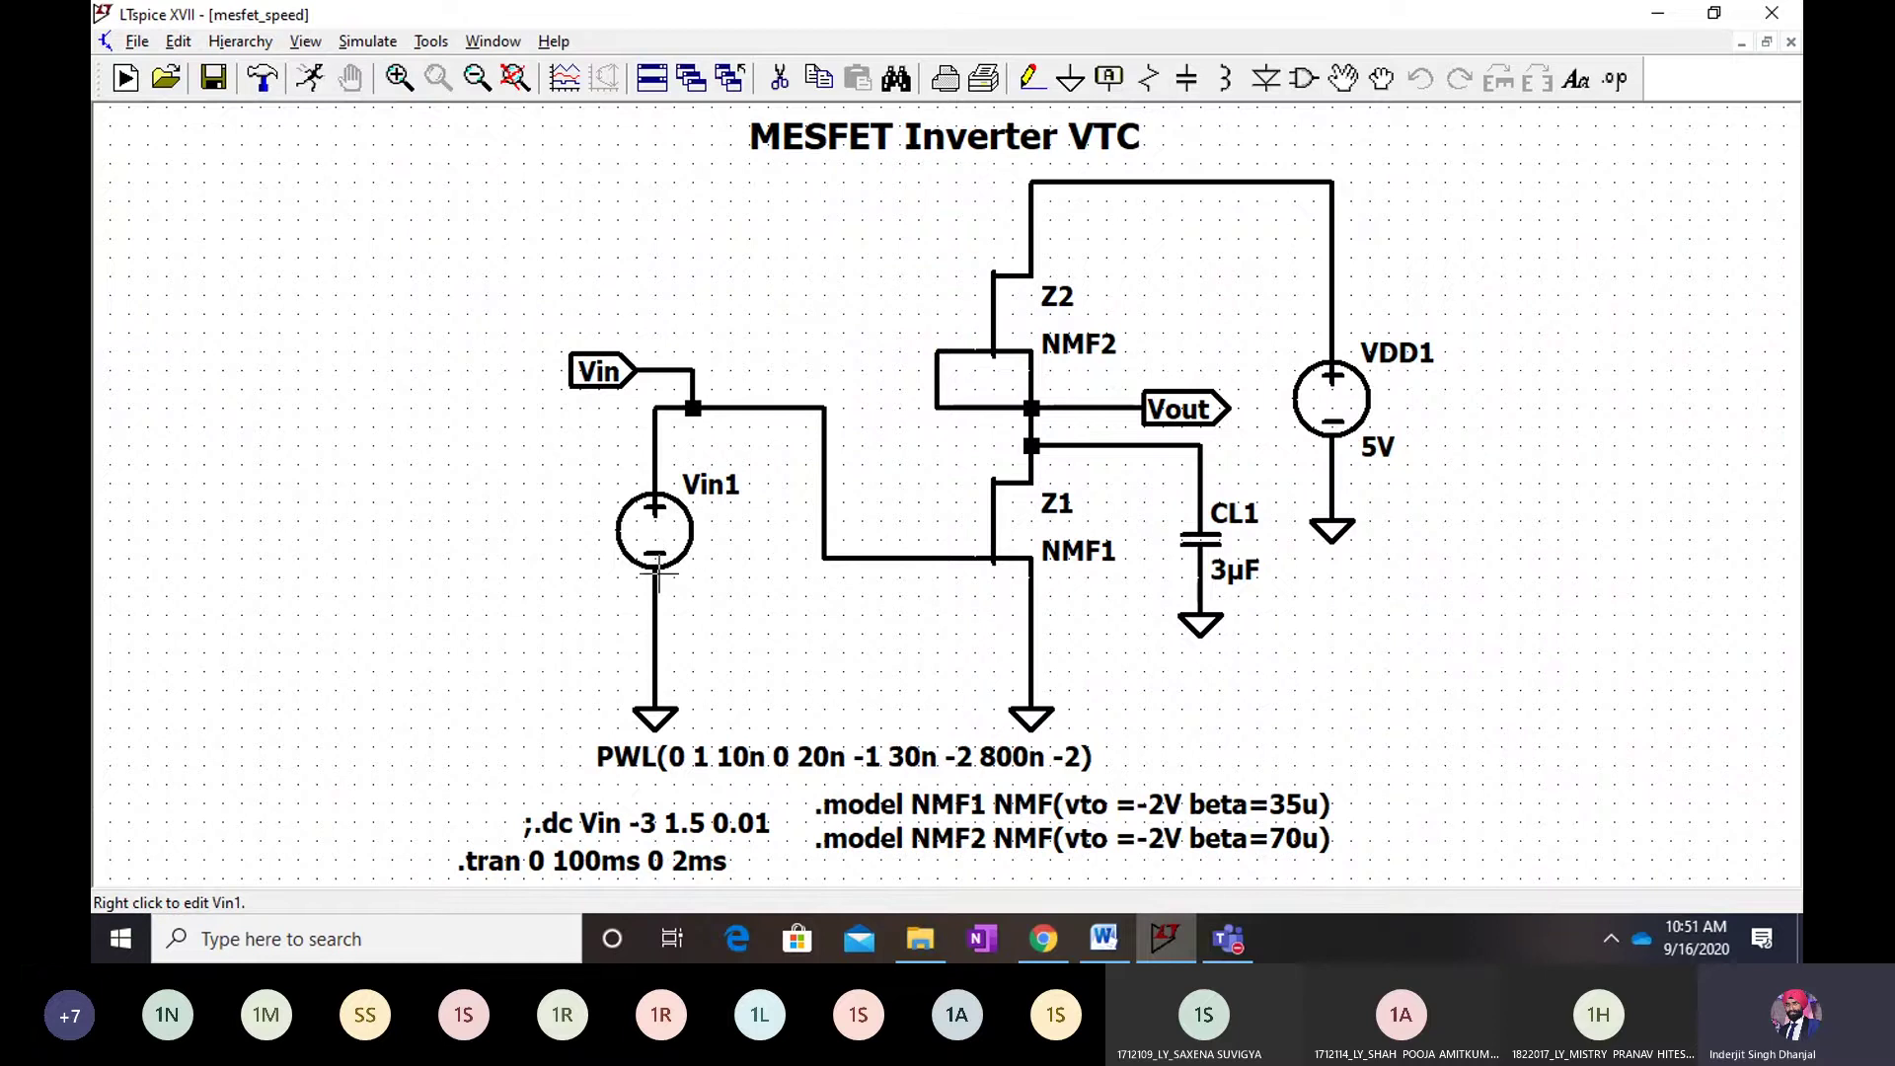
Review the PWL function of the Vin1 source, including its additional time and voltage points
right_click(694, 517)
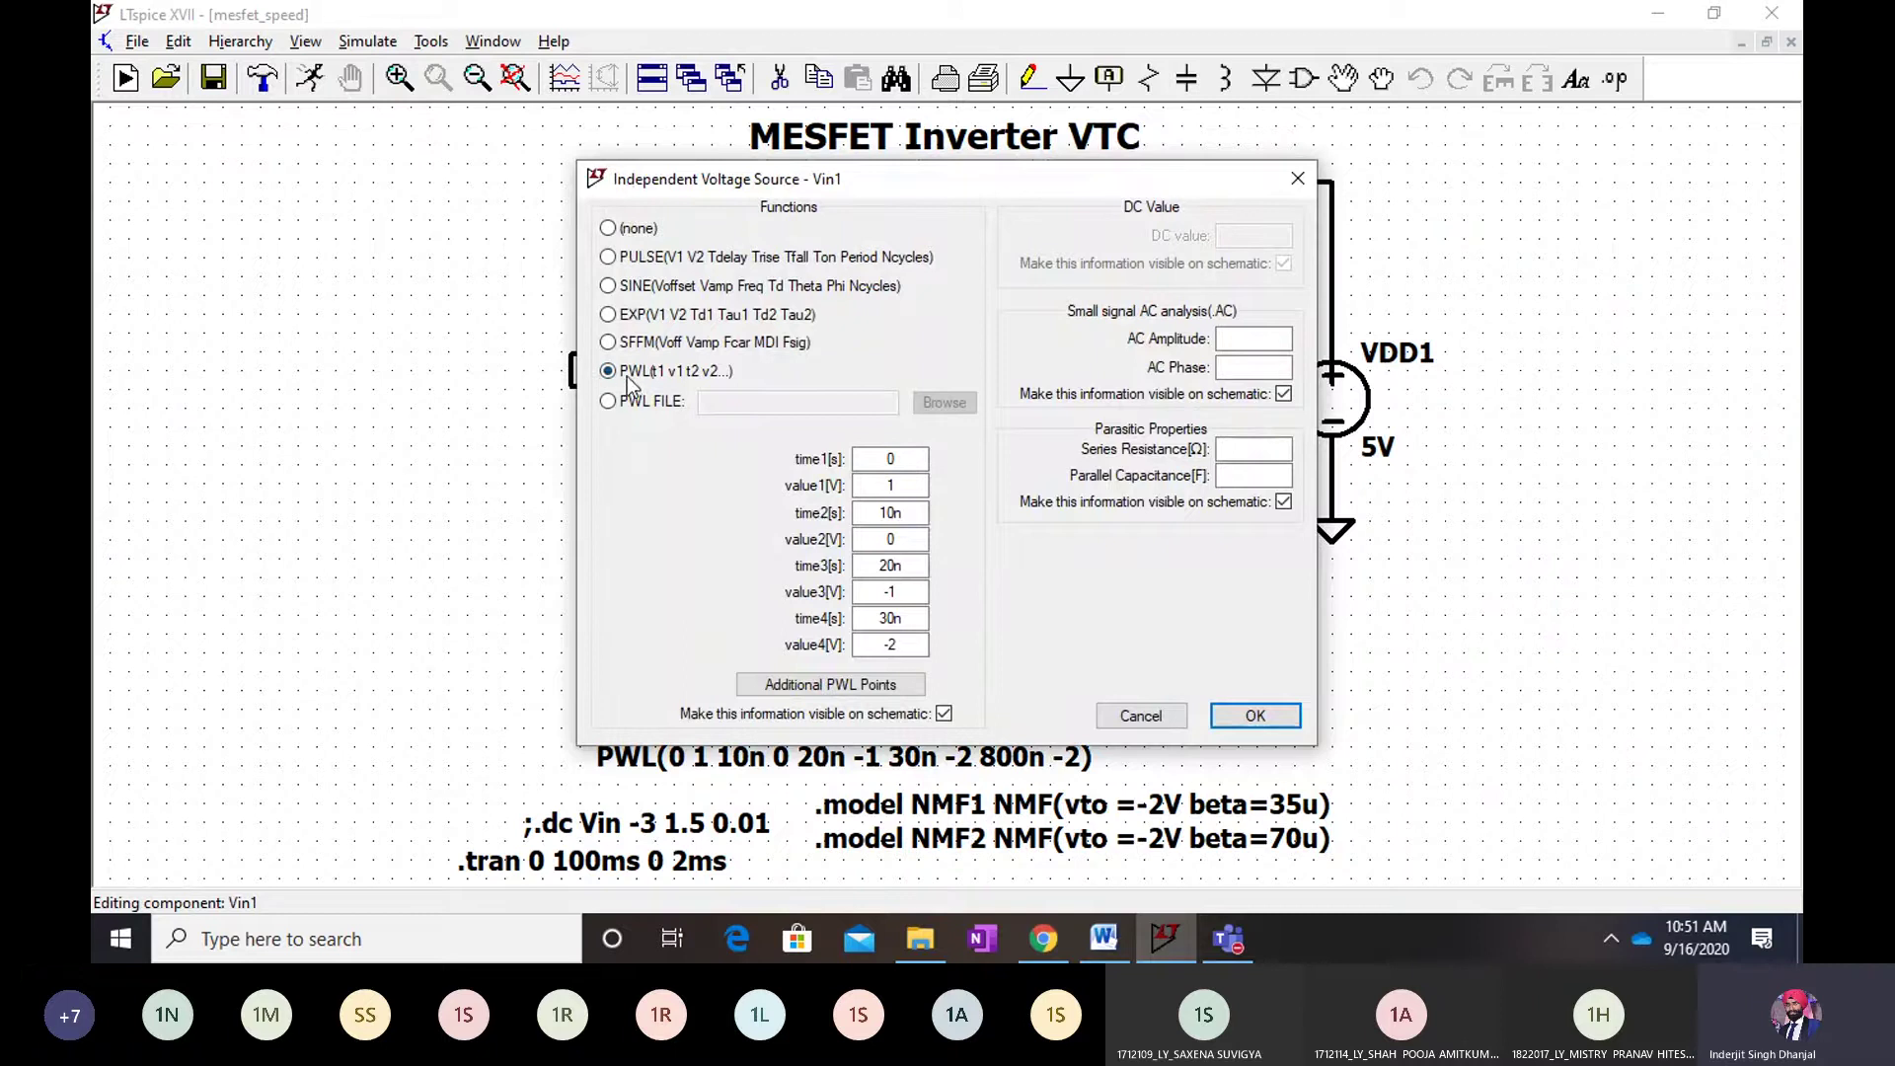
click(839, 683)
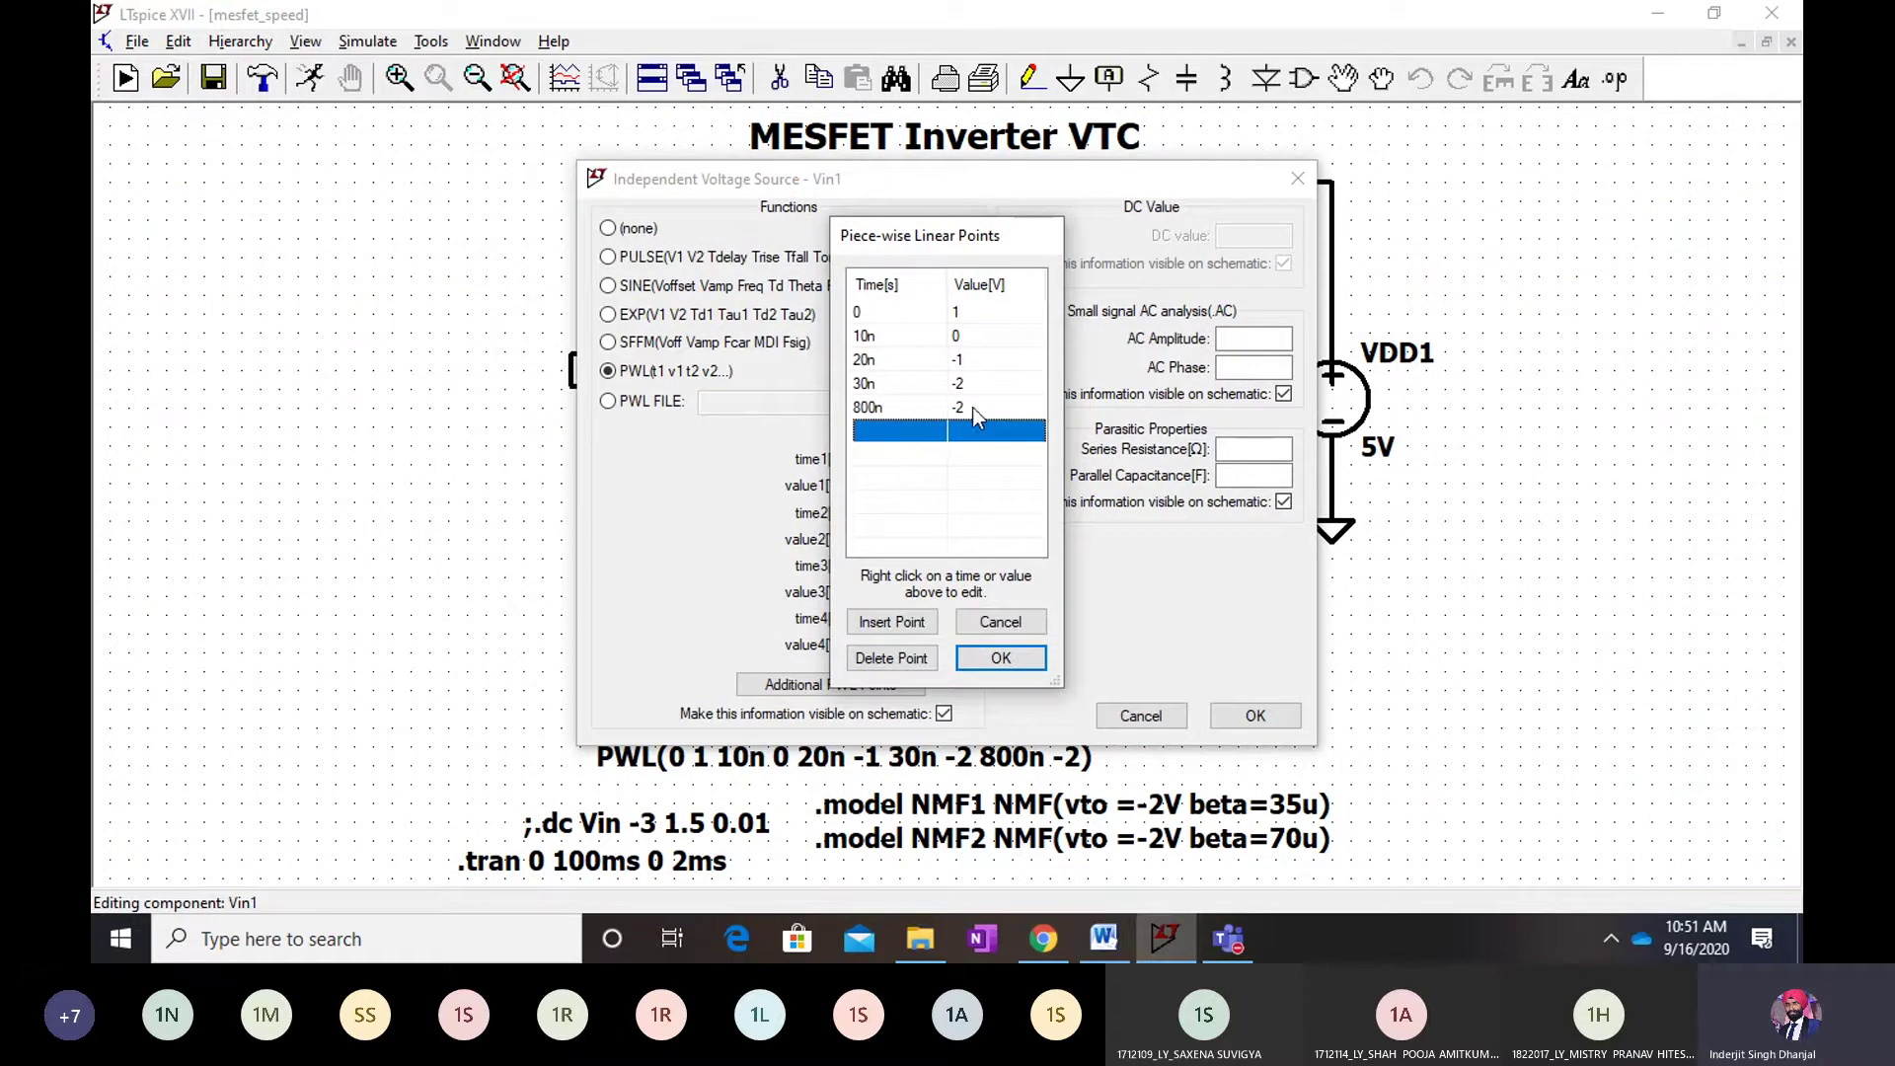
click(1001, 658)
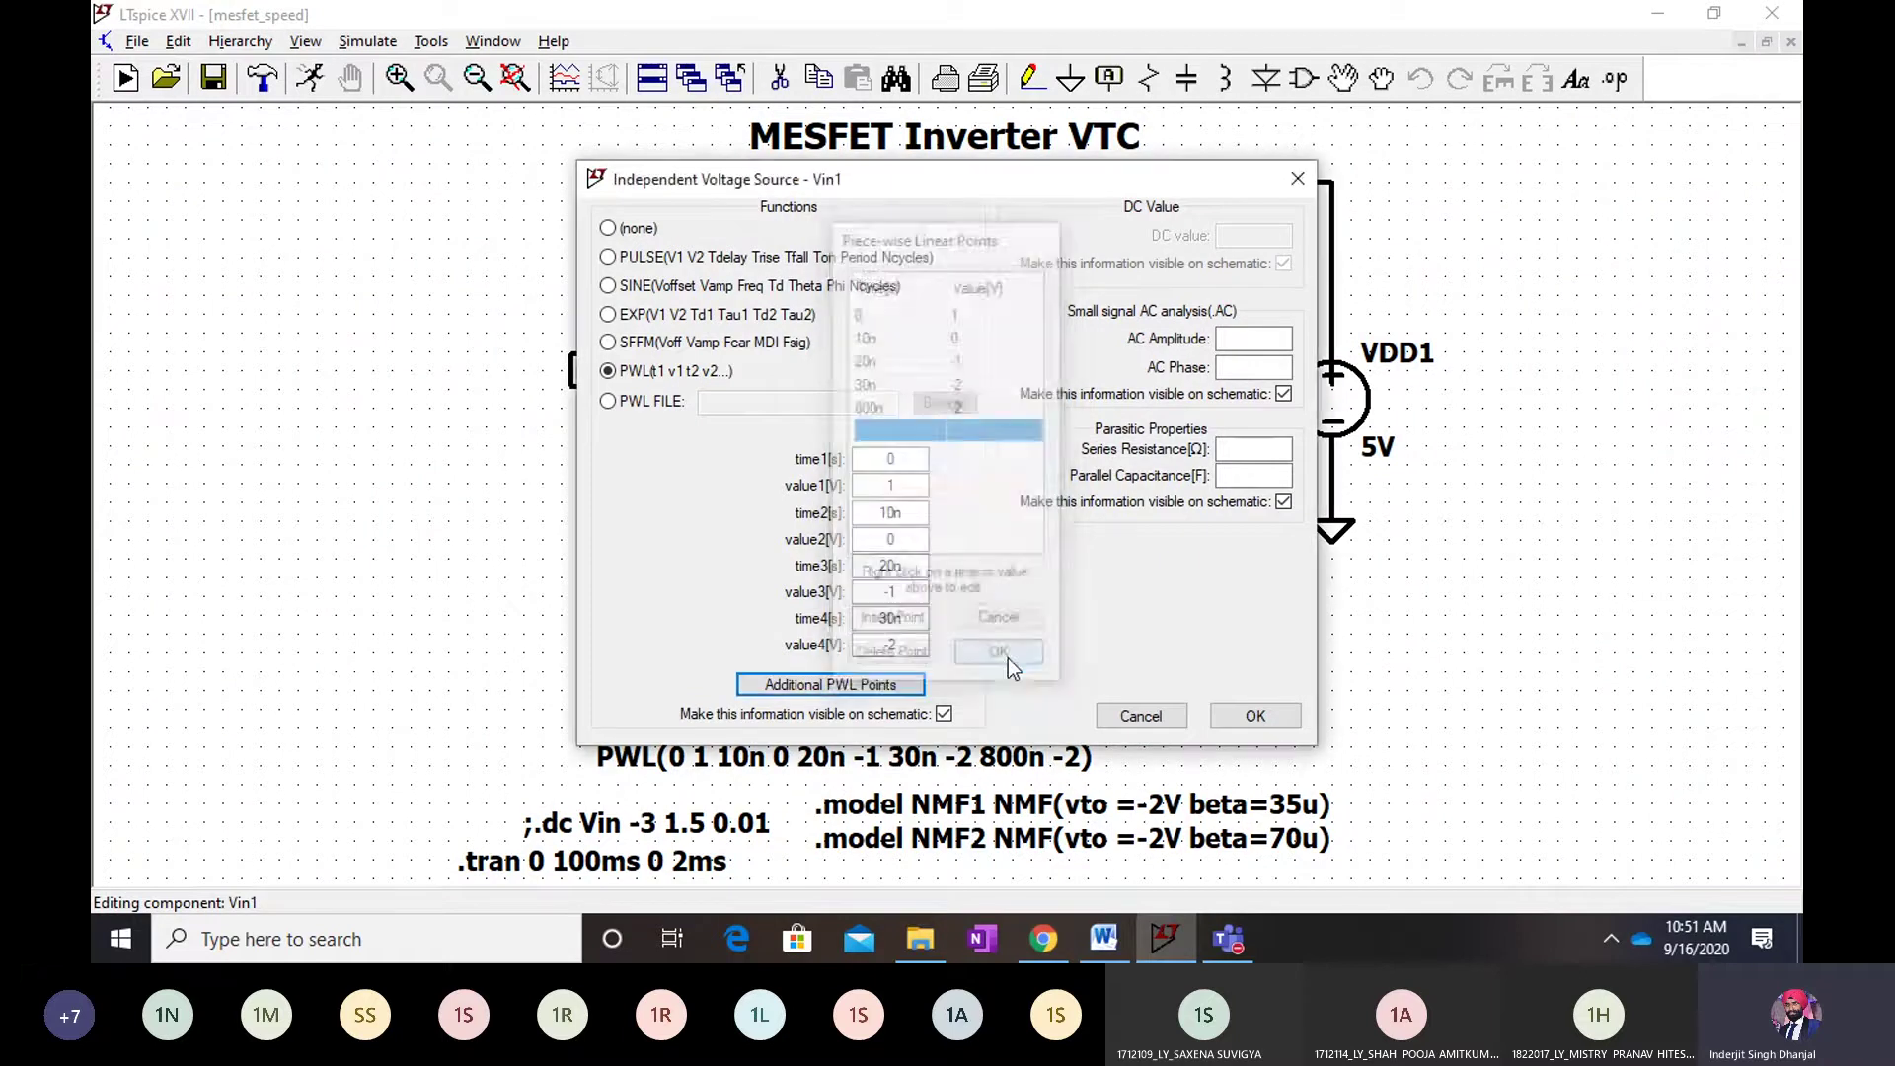
click(1252, 715)
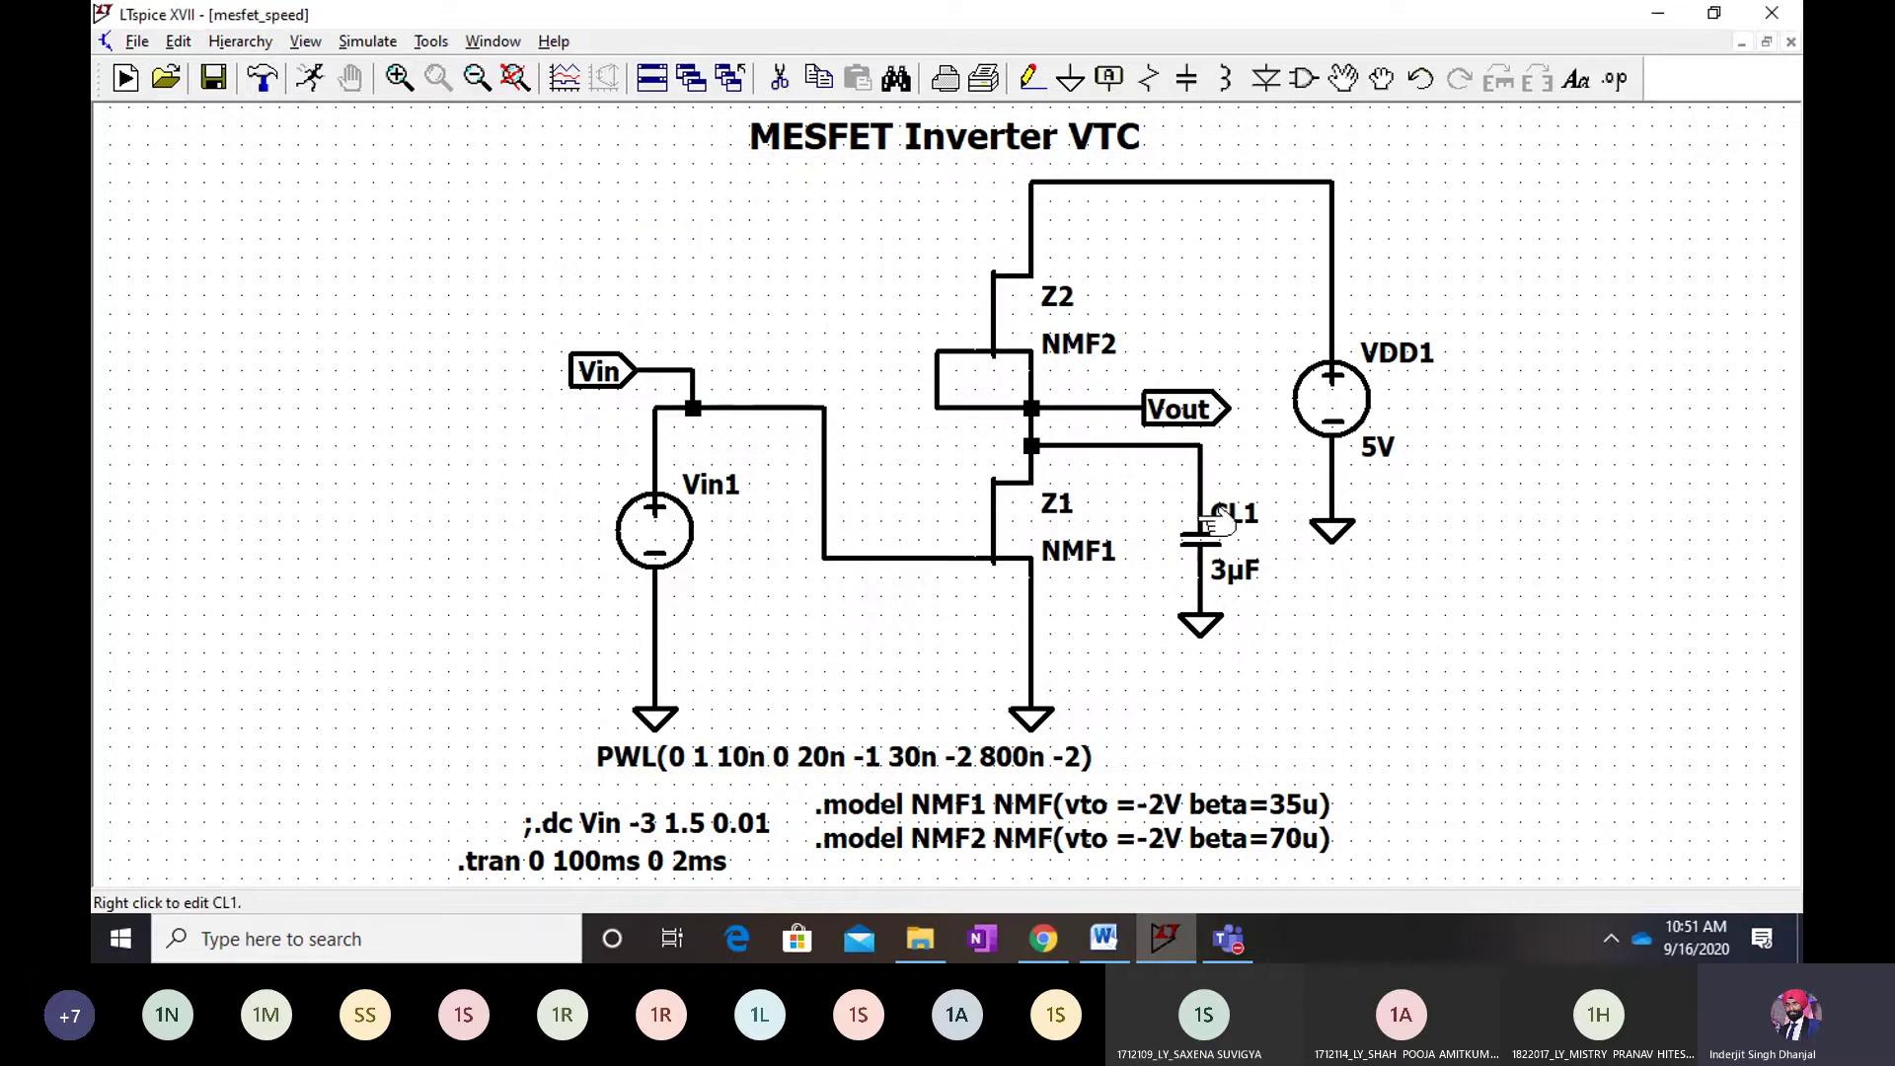
Rename the load capacitor on the Vout node as CL
right_click(1237, 531)
click(605, 509)
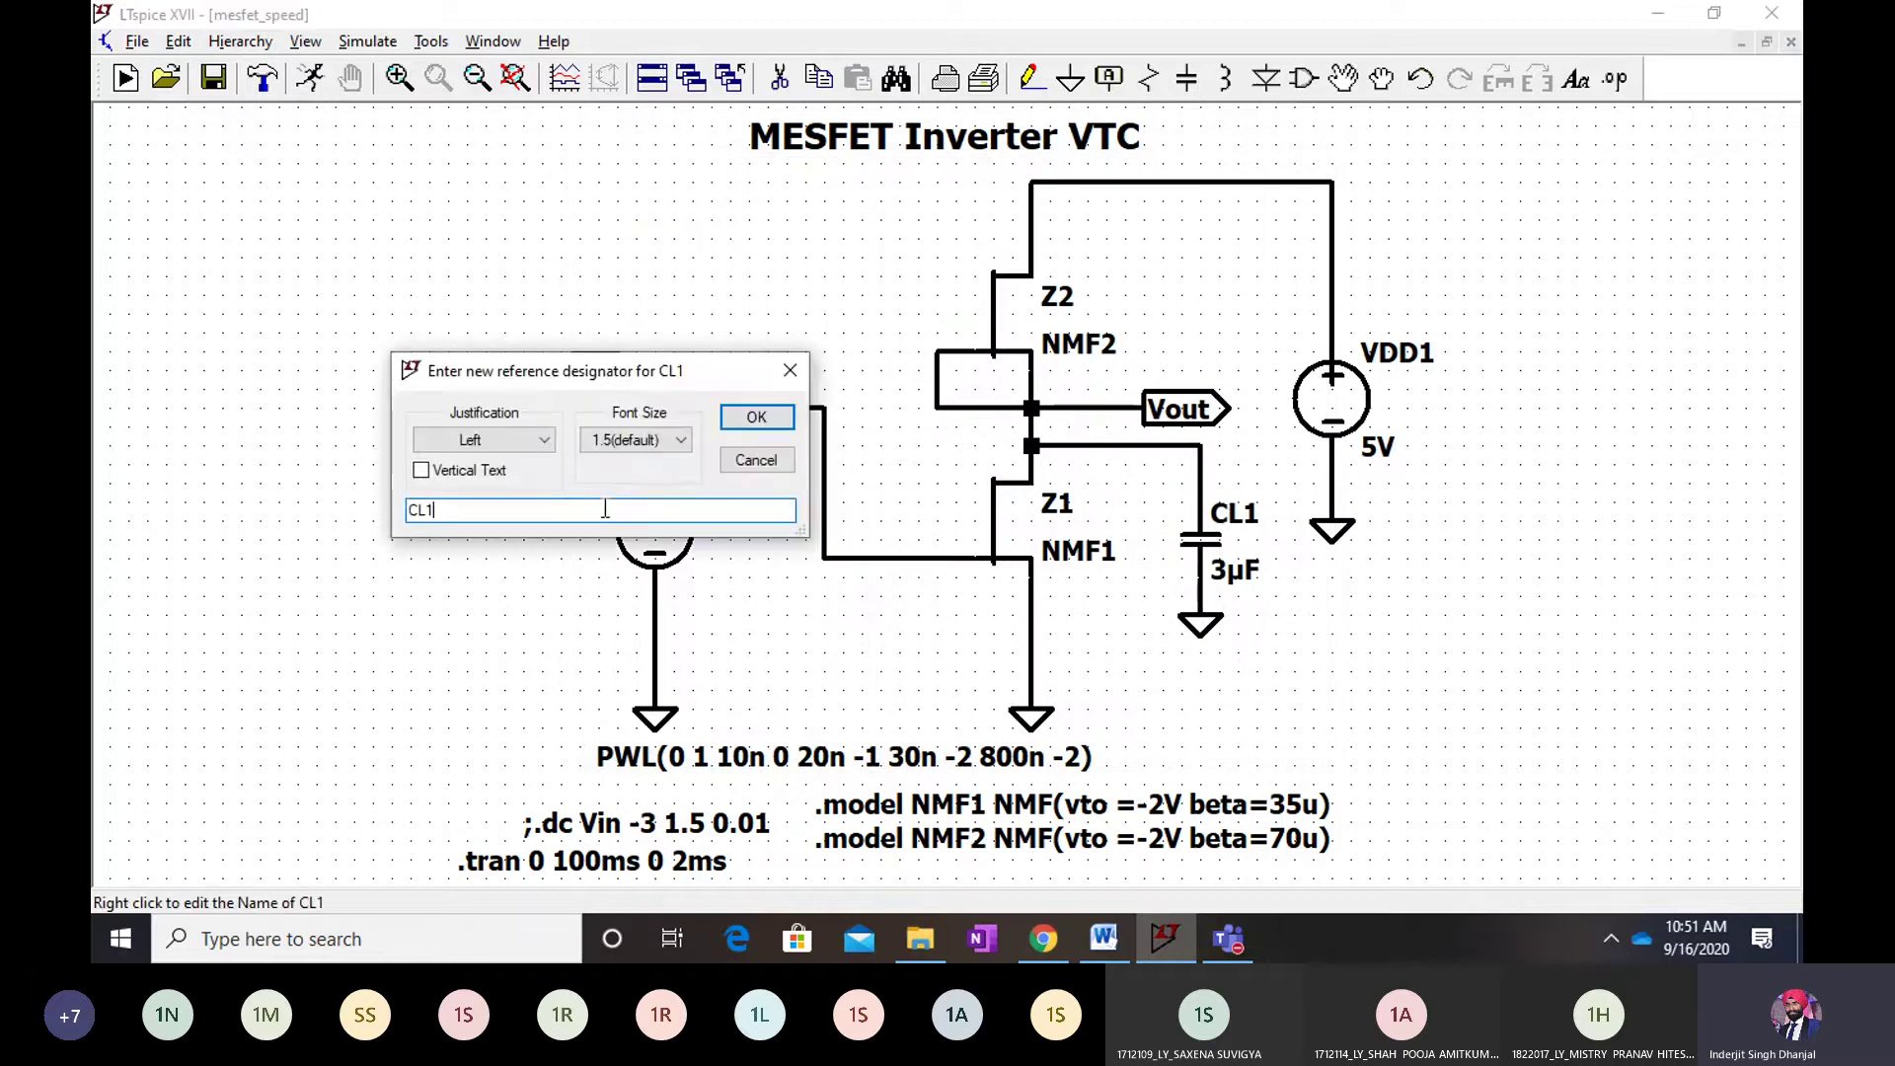
key(Return)
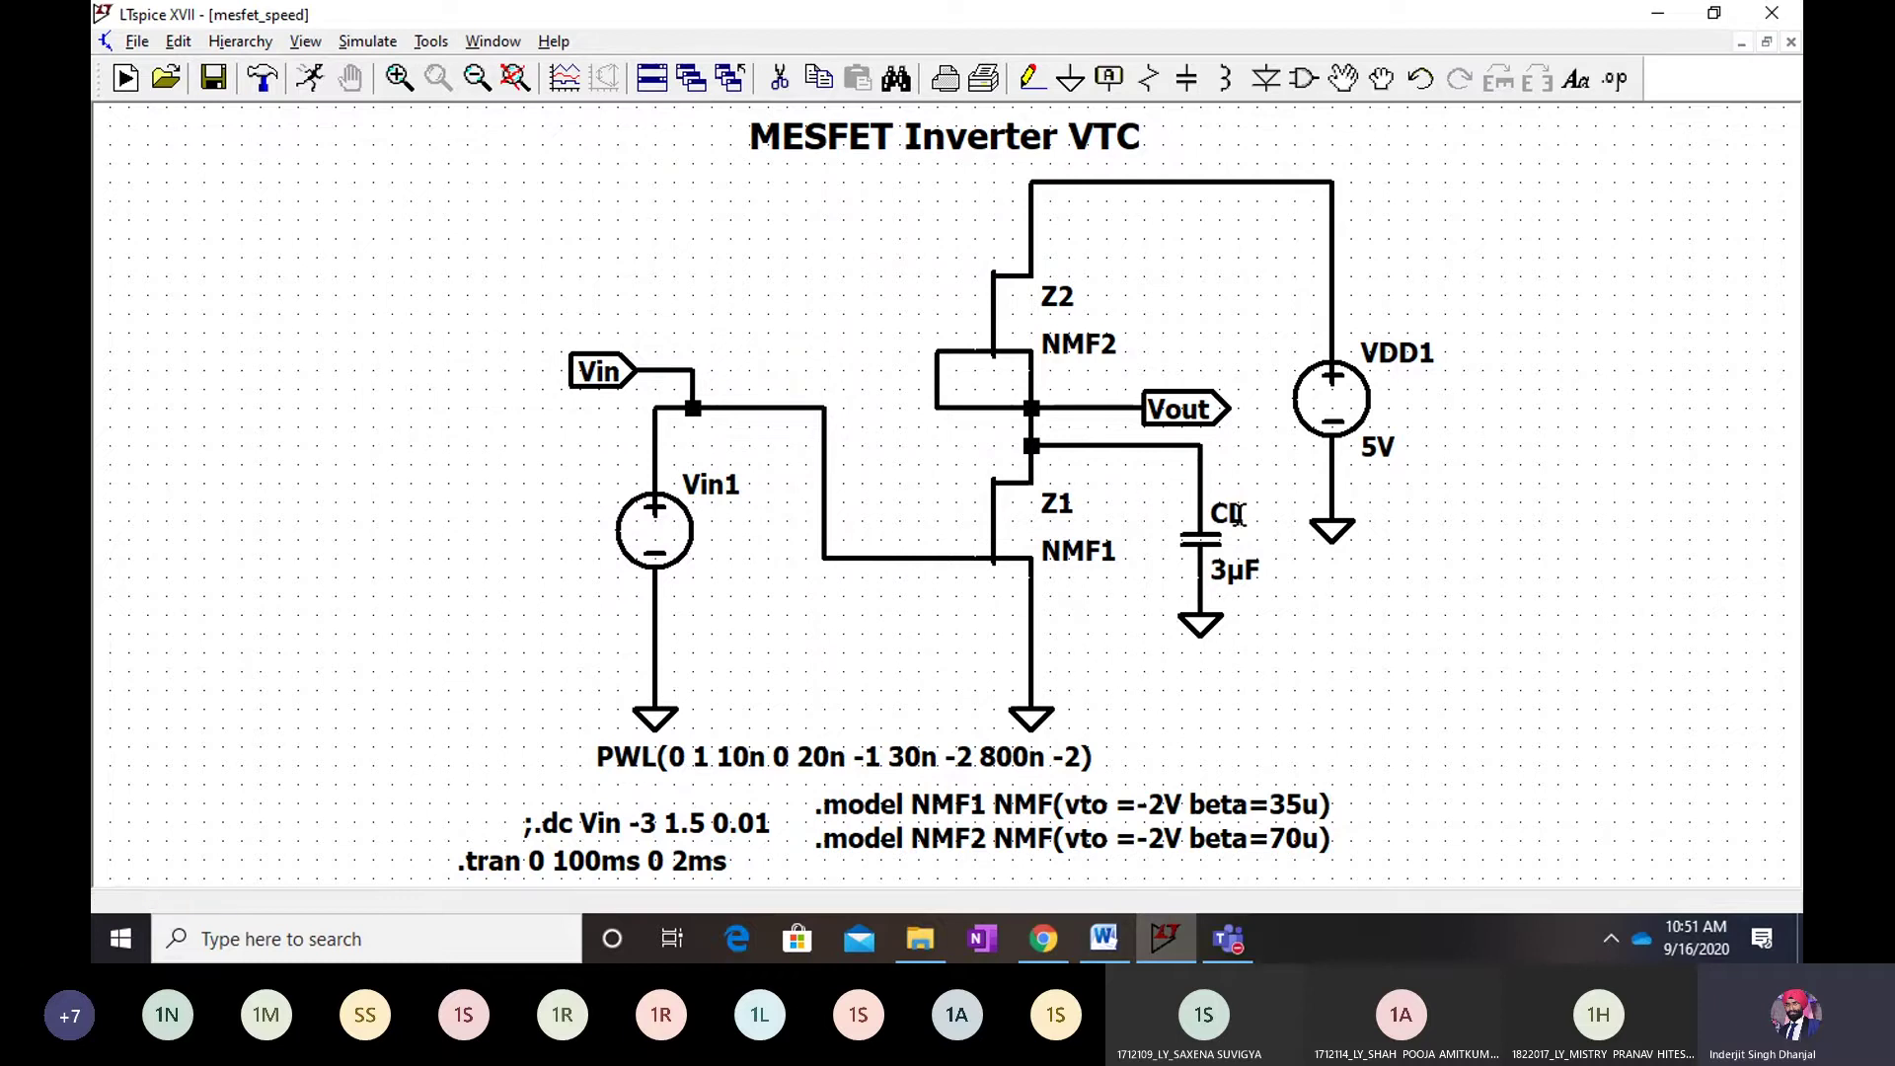
Switch to the Word write-up, examine the MESFET inverter's delay-time table, and return to LTspice
click(1111, 948)
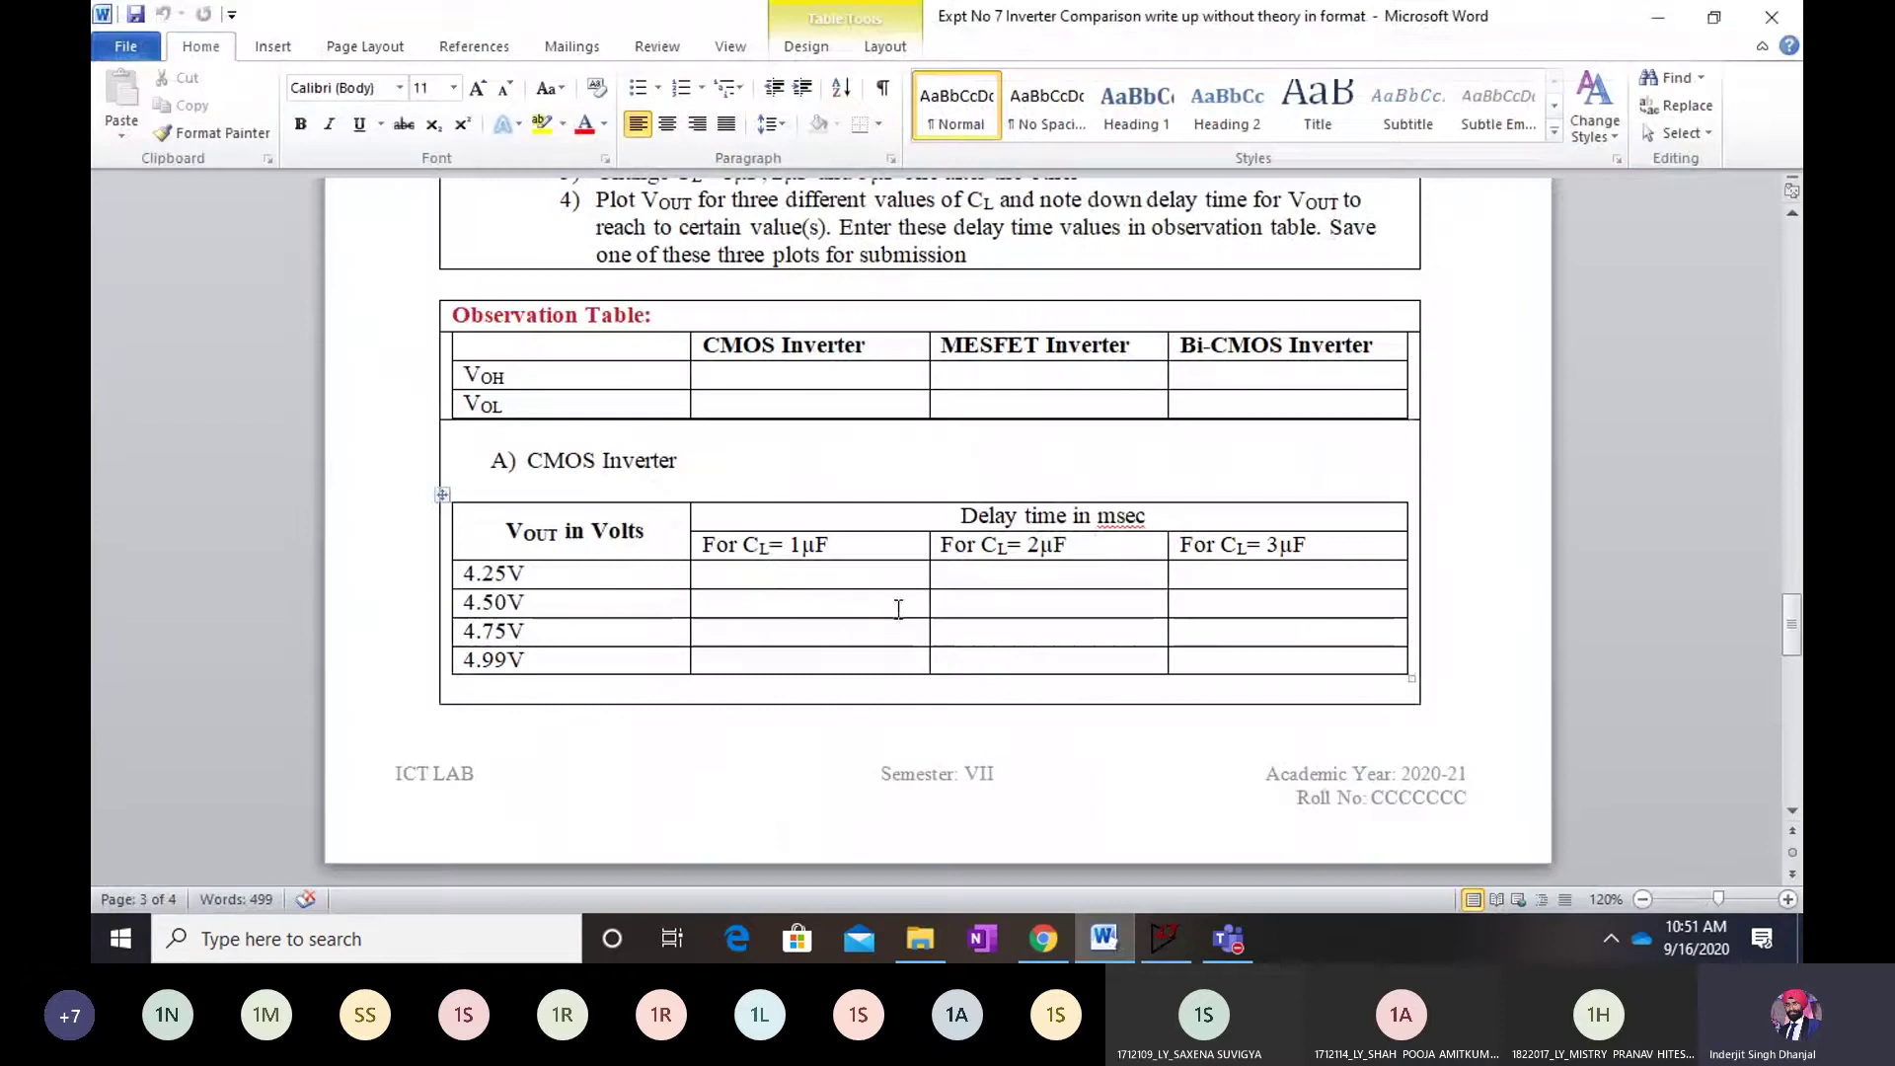
scroll(898, 609, down, 10)
scroll(898, 609, down, 3)
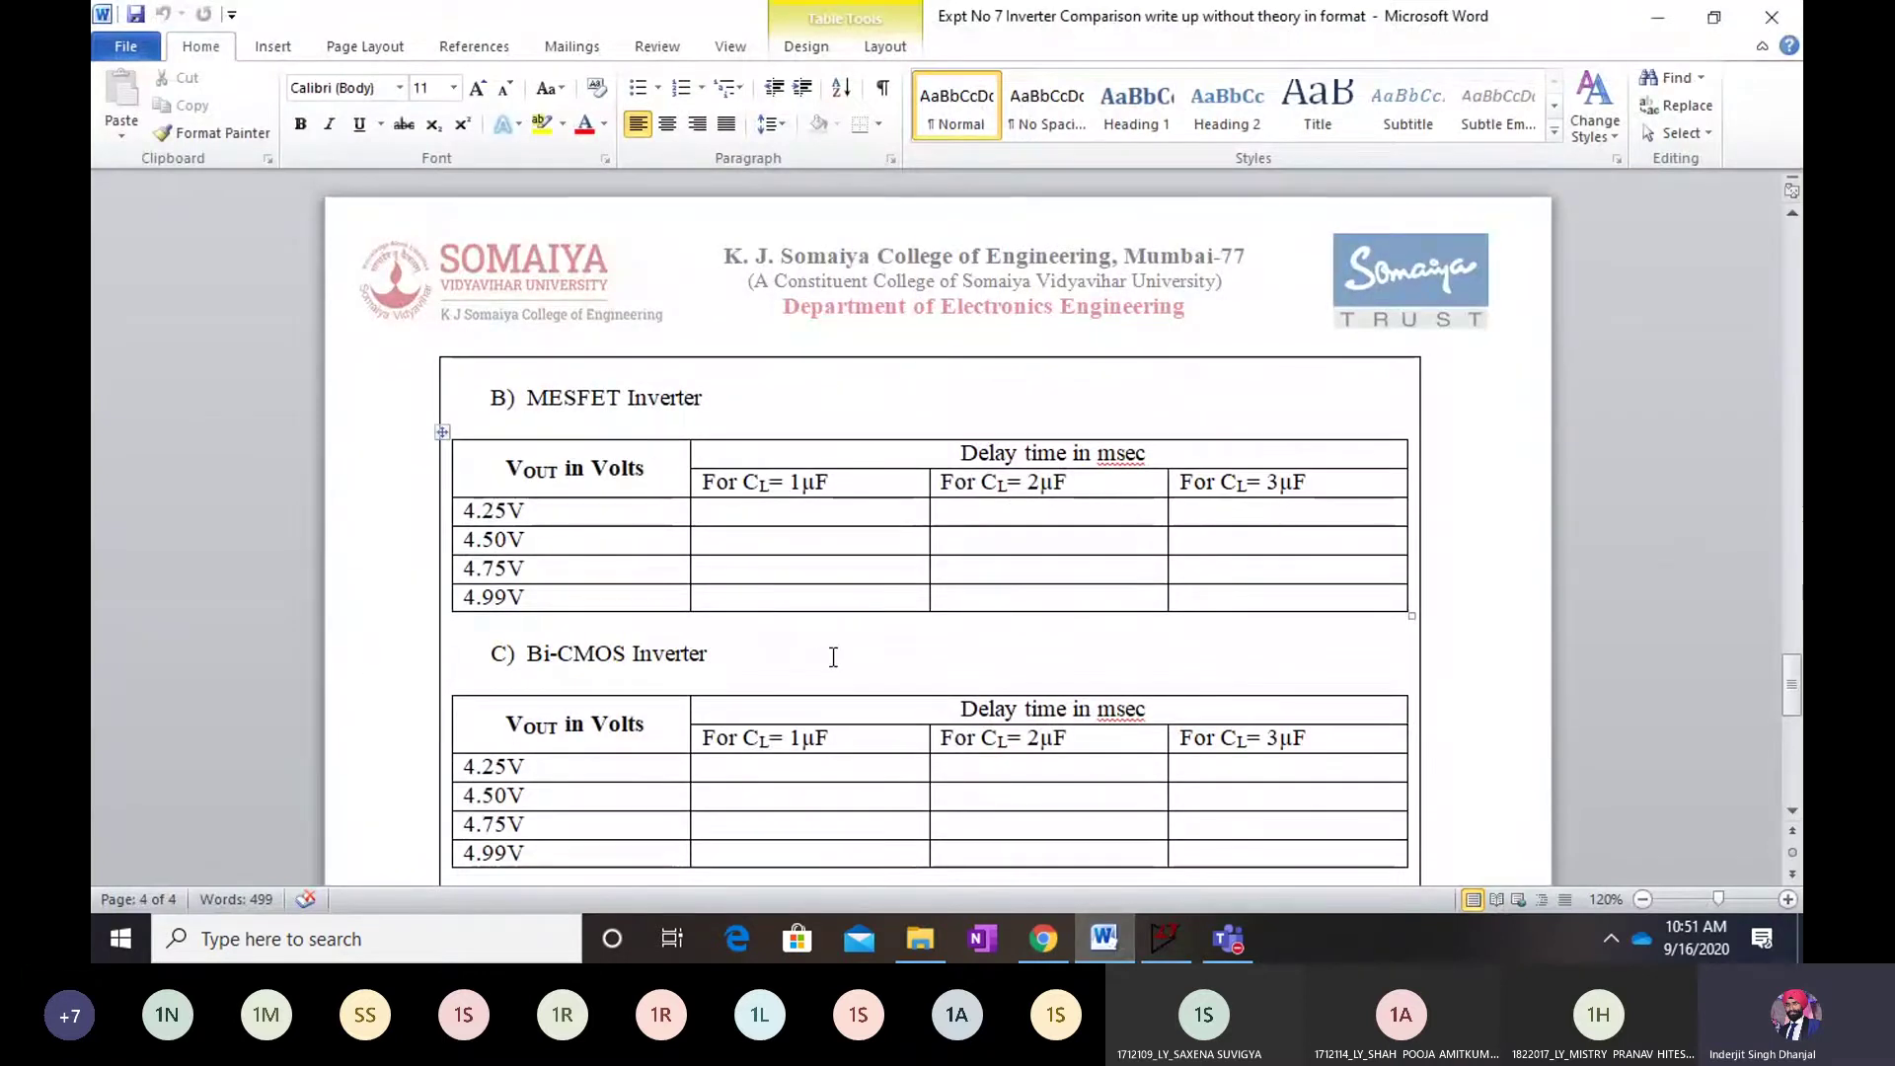
scroll(834, 656, down, 1)
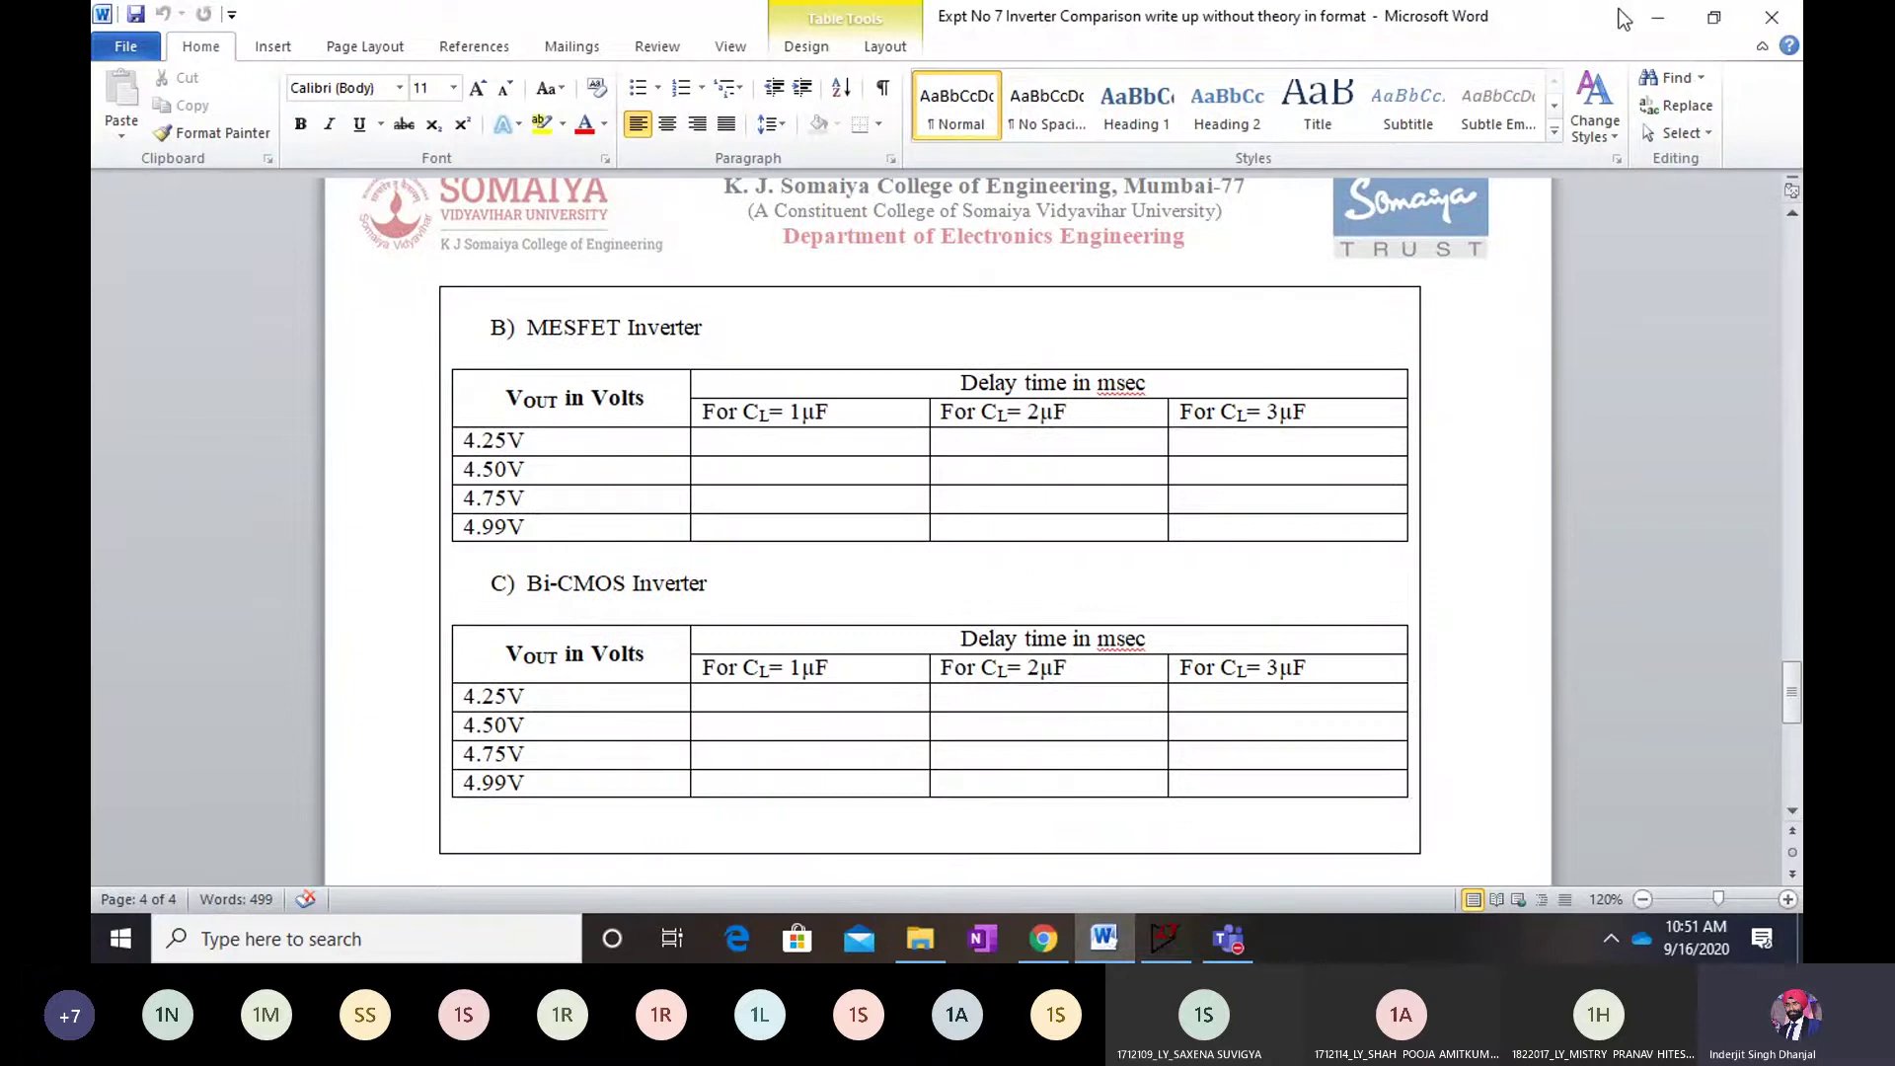
click(1658, 18)
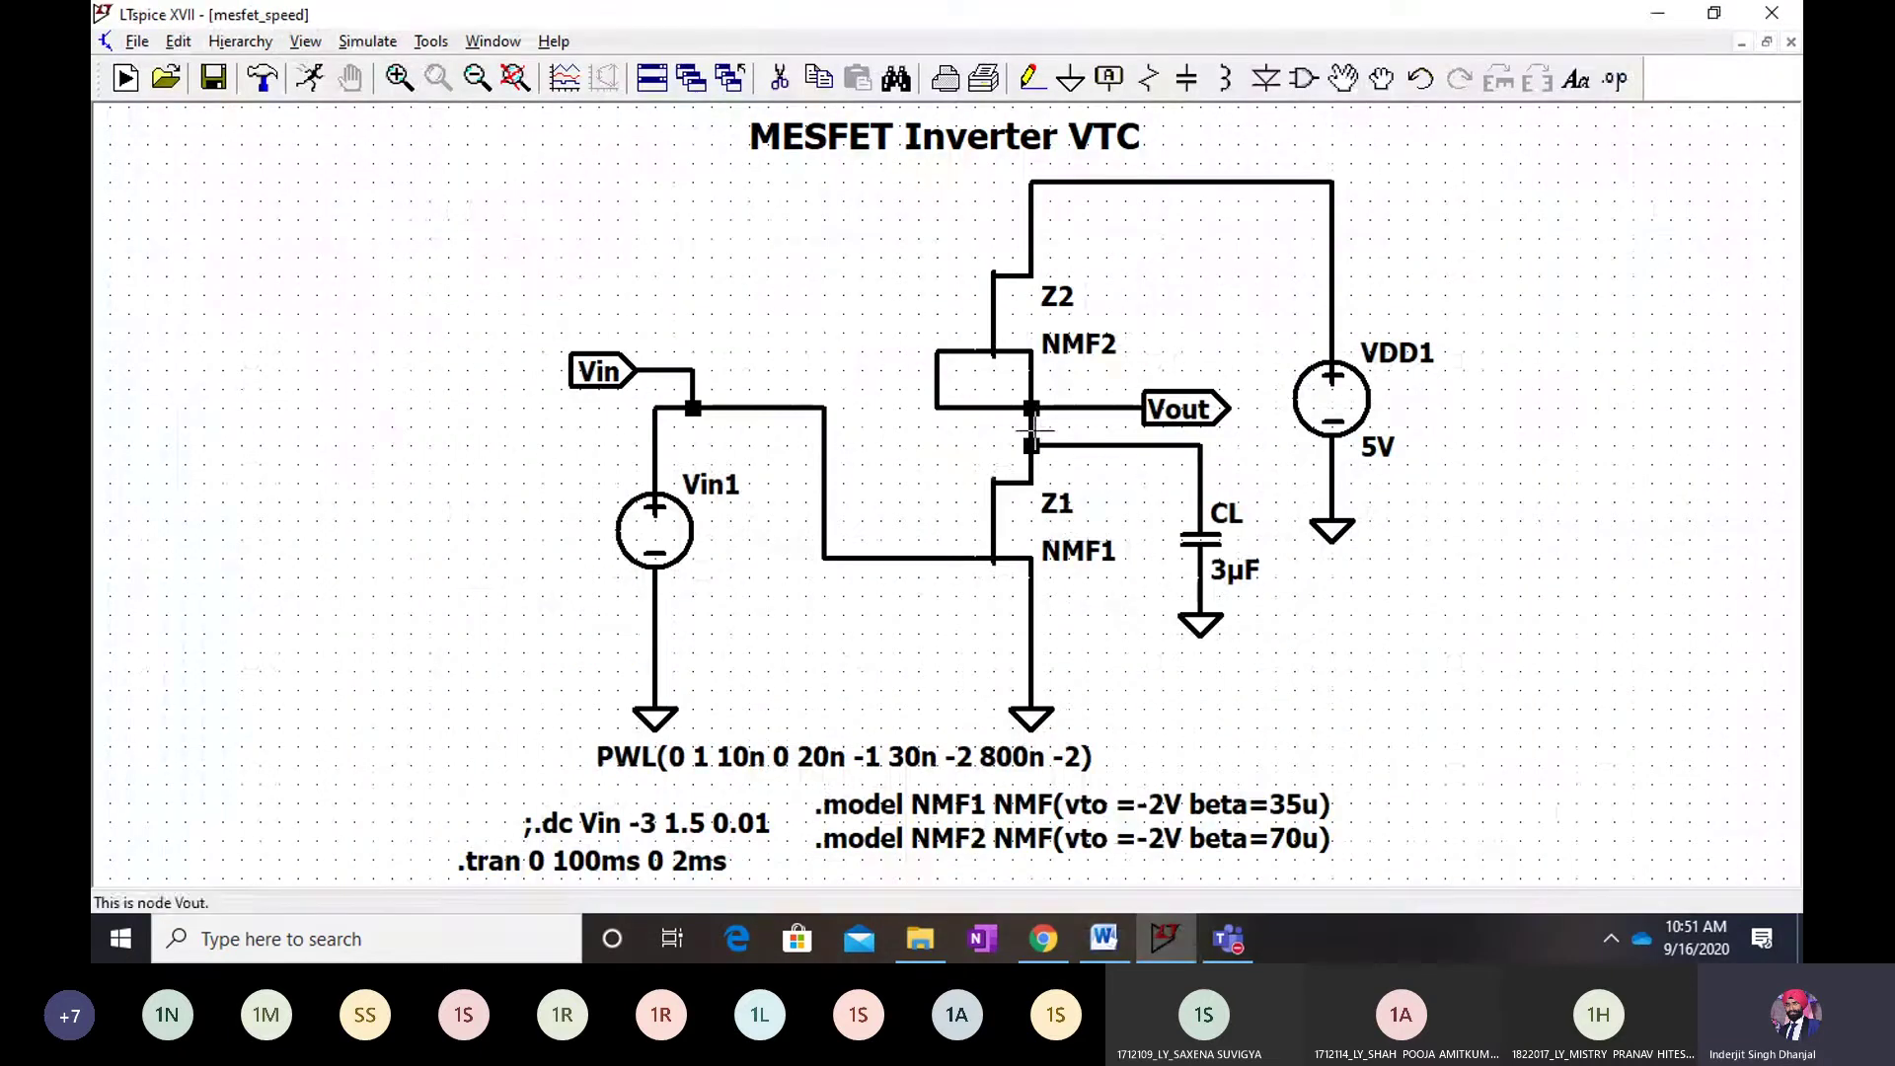
Review the transient stop time, data-saving start time and maximum timestep in the MESFET inverter's simulation command
click(384, 43)
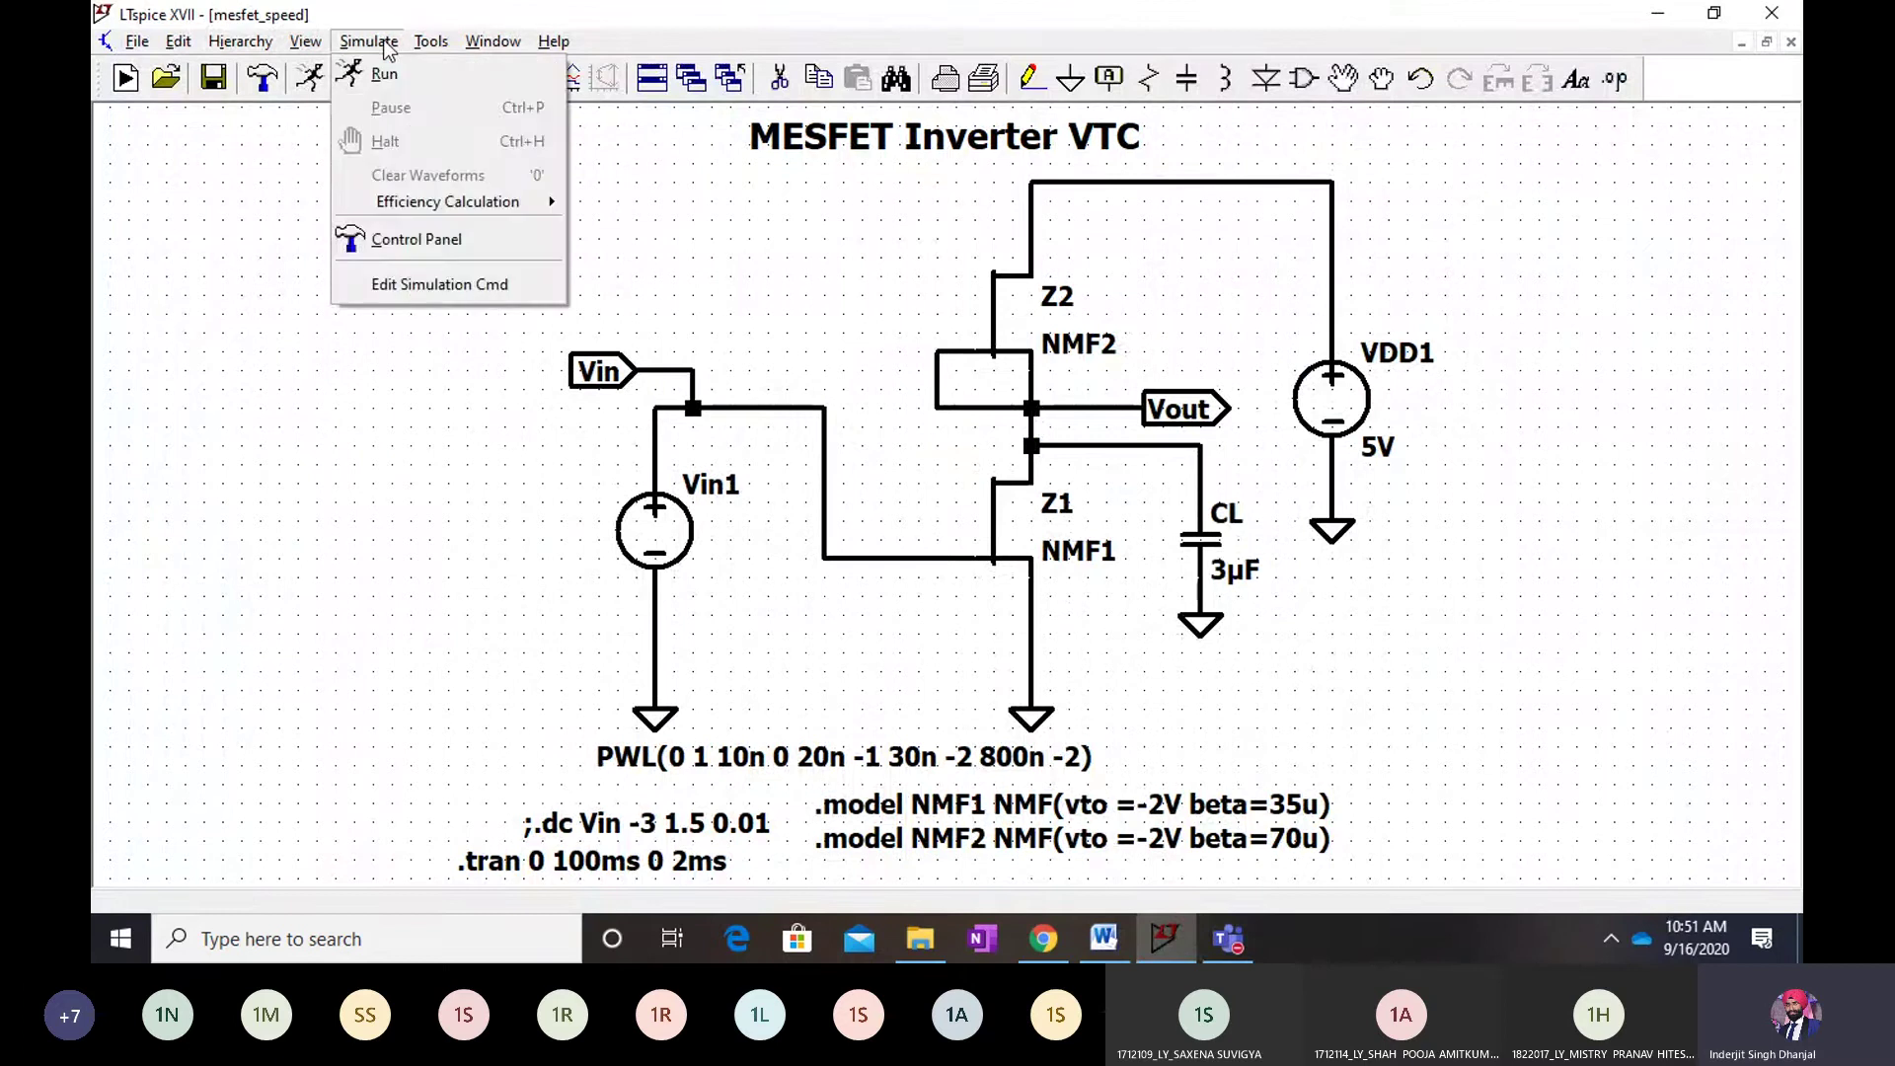
click(447, 282)
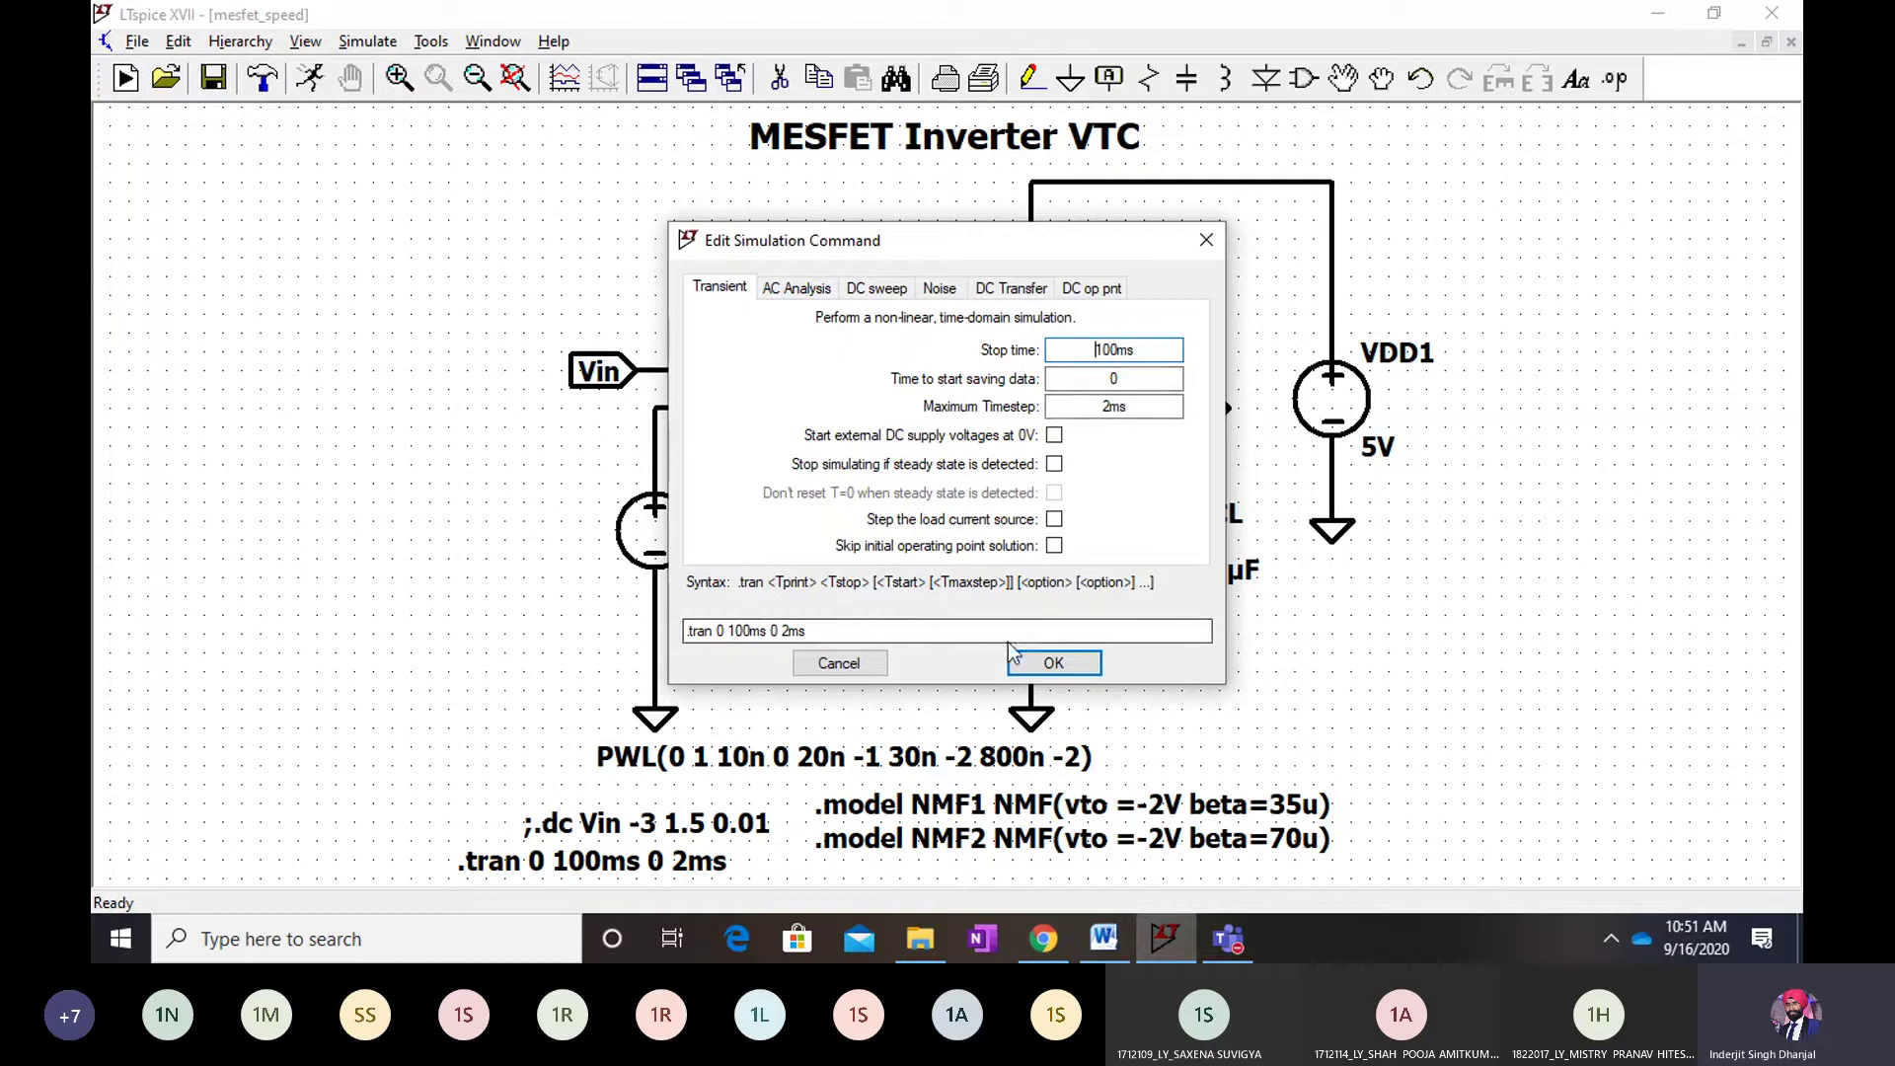
click(1044, 662)
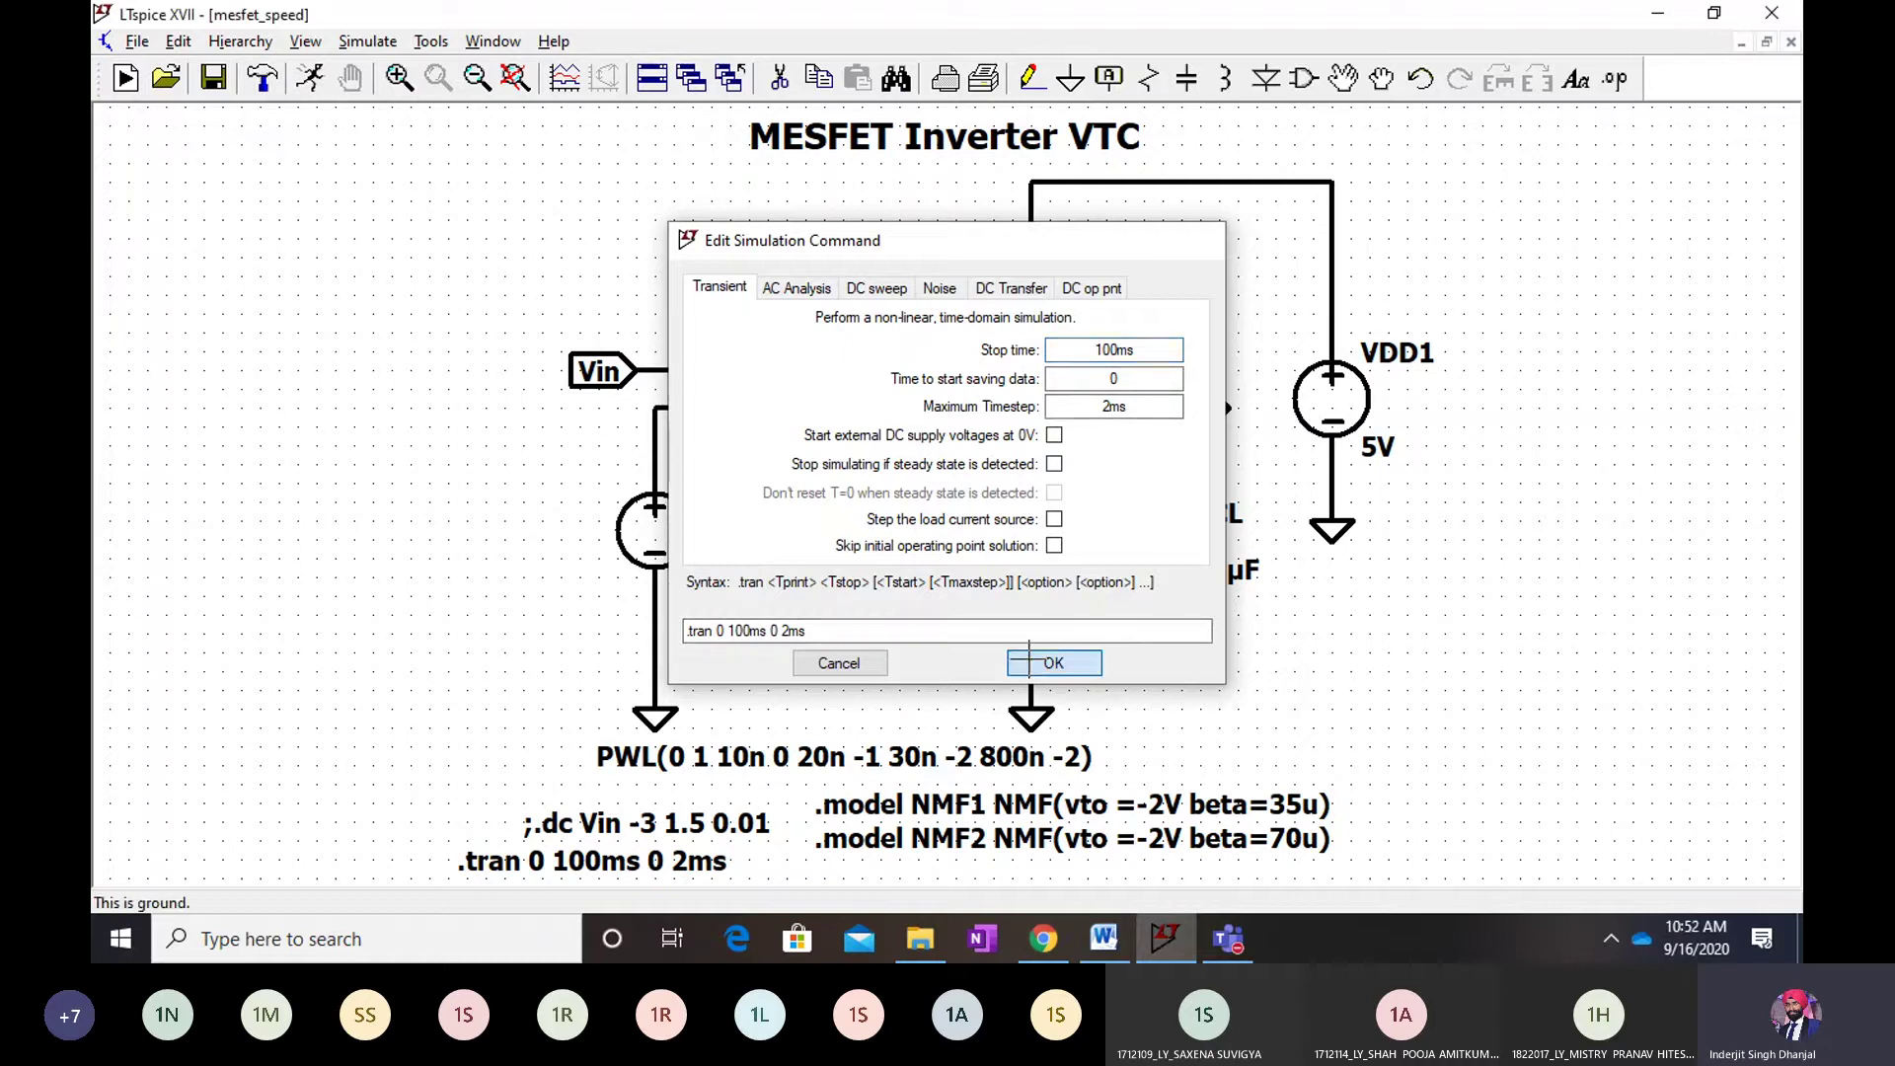
Run the MESFET inverter's transient simulation, plot the Vout node voltage and maximize the waveform window
click(368, 40)
click(399, 72)
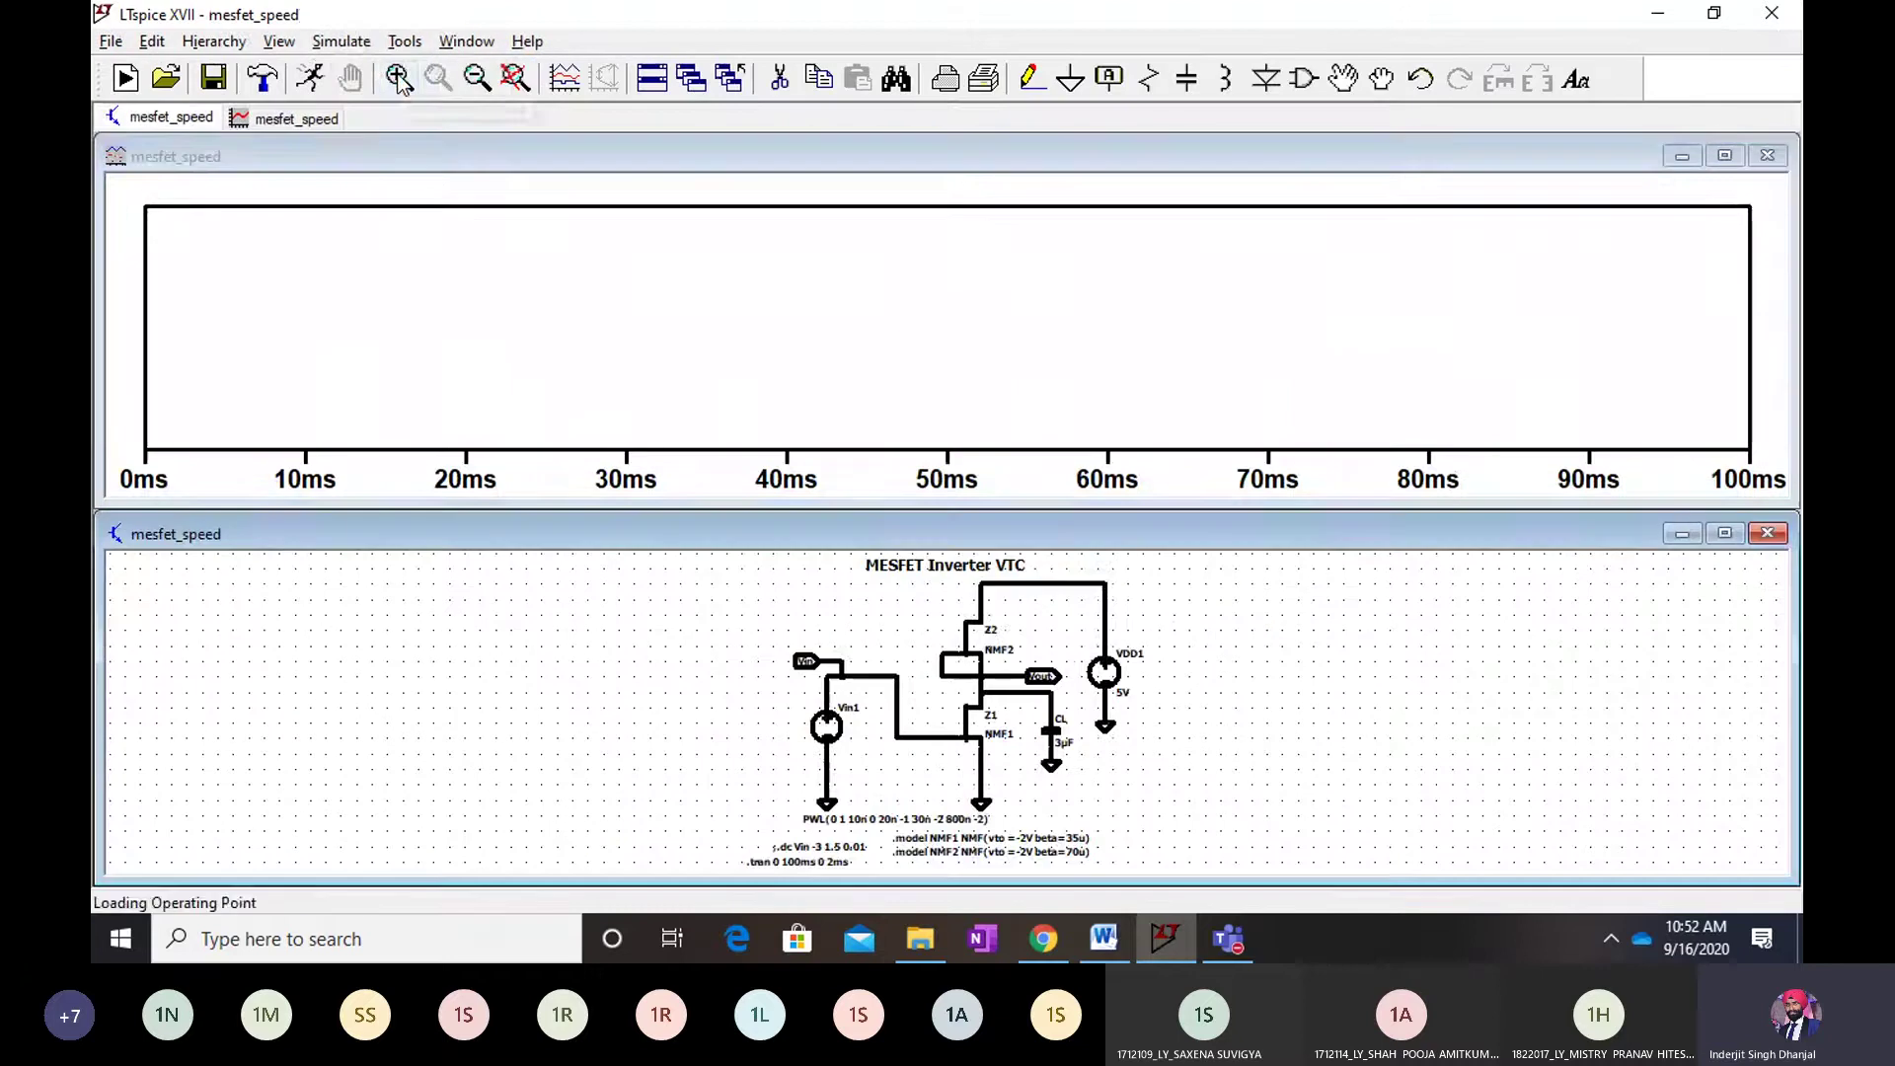
click(1040, 664)
click(1726, 155)
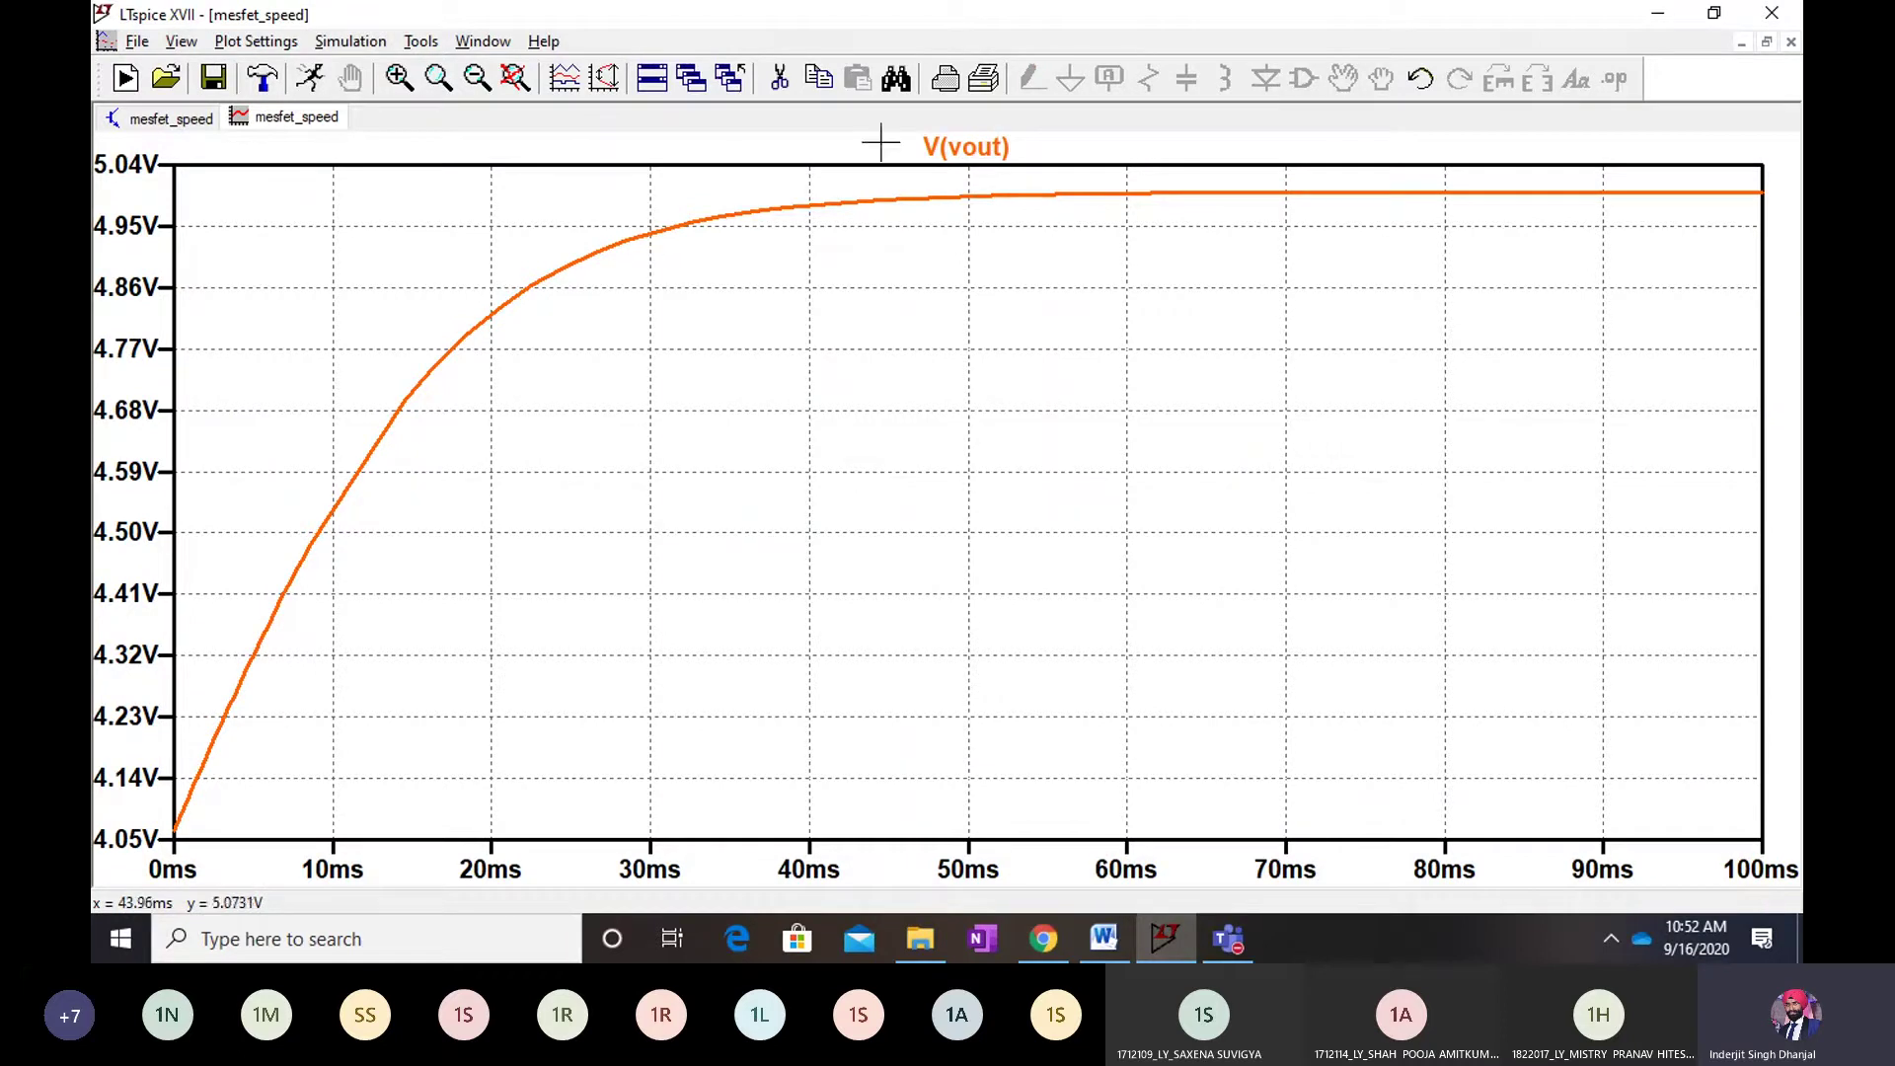
Attach a cursor to V(vout) and place it where the output reaches about 4.50 V to read the delay time
click(1007, 148)
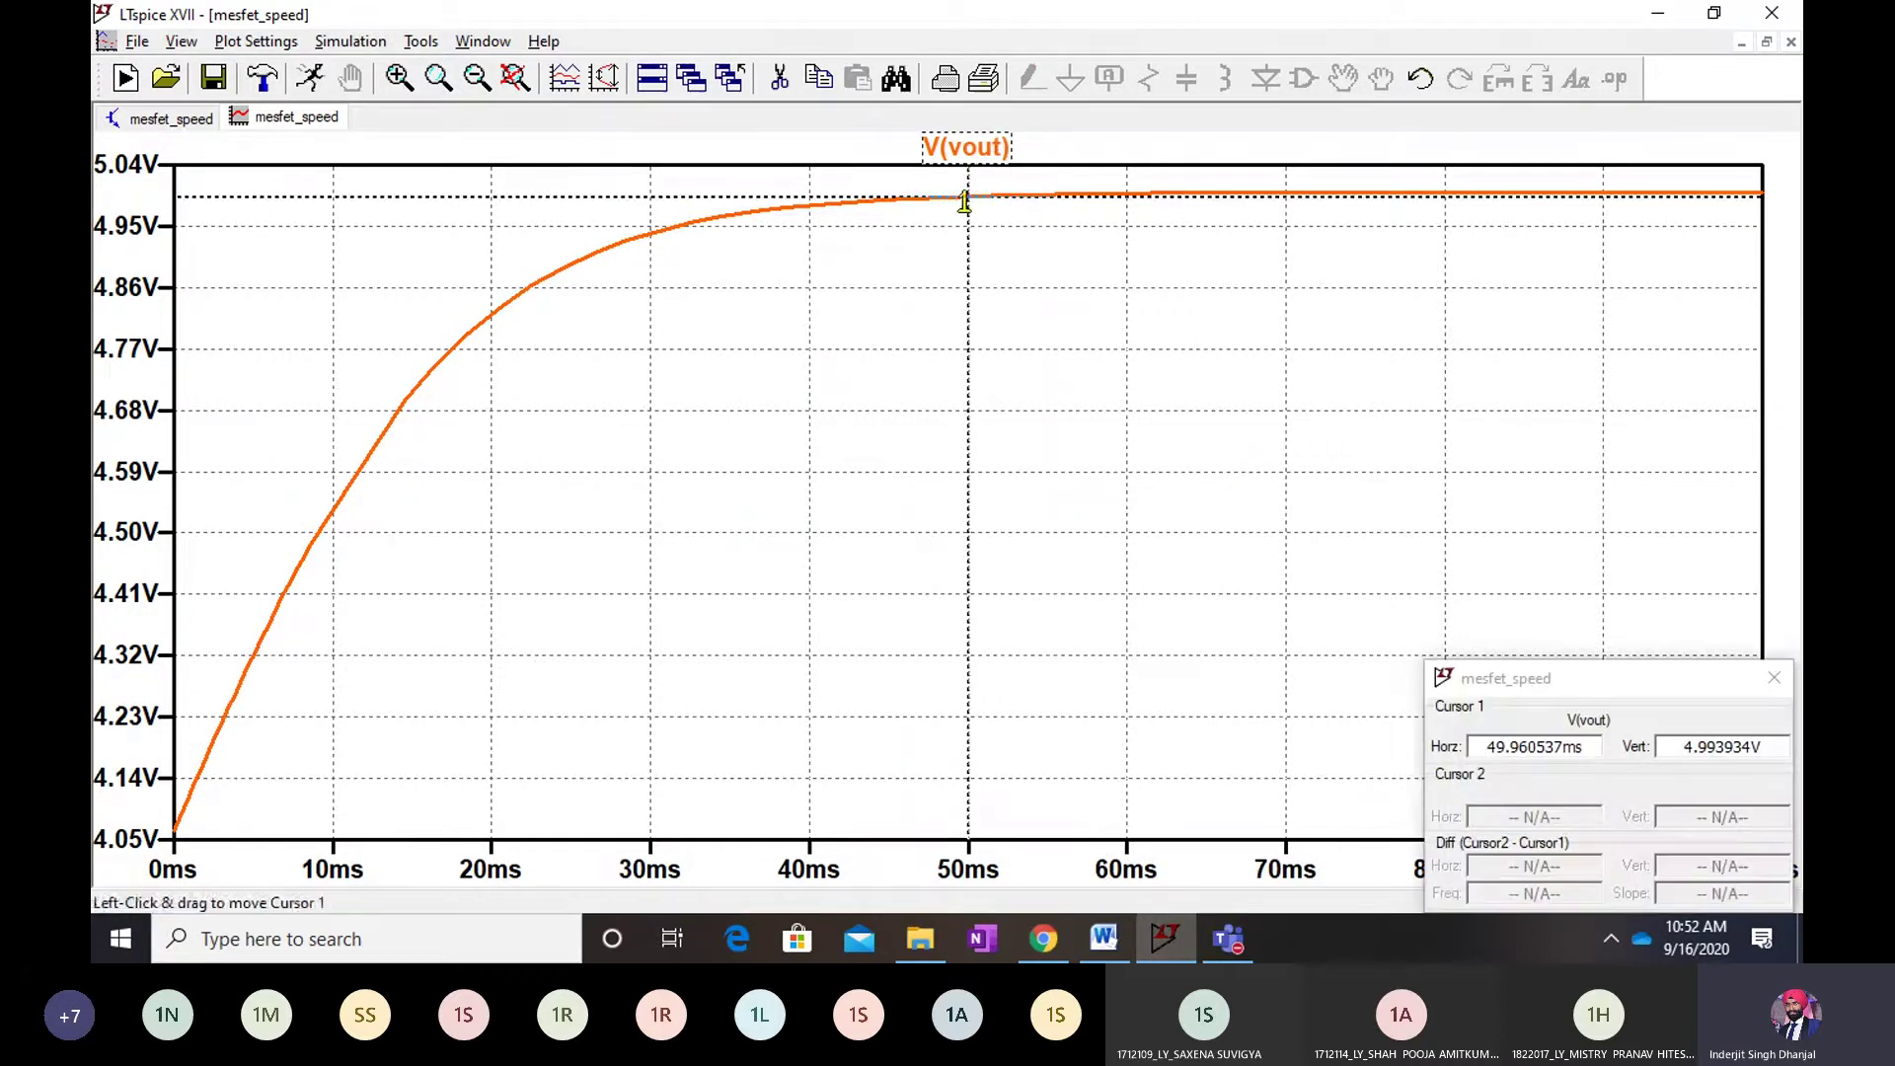
mouse_move(969, 202)
mouse_down()
mouse_move(677, 246)
mouse_move(431, 398)
mouse_move(542, 305)
mouse_move(292, 518)
mouse_move(318, 499)
mouse_up()
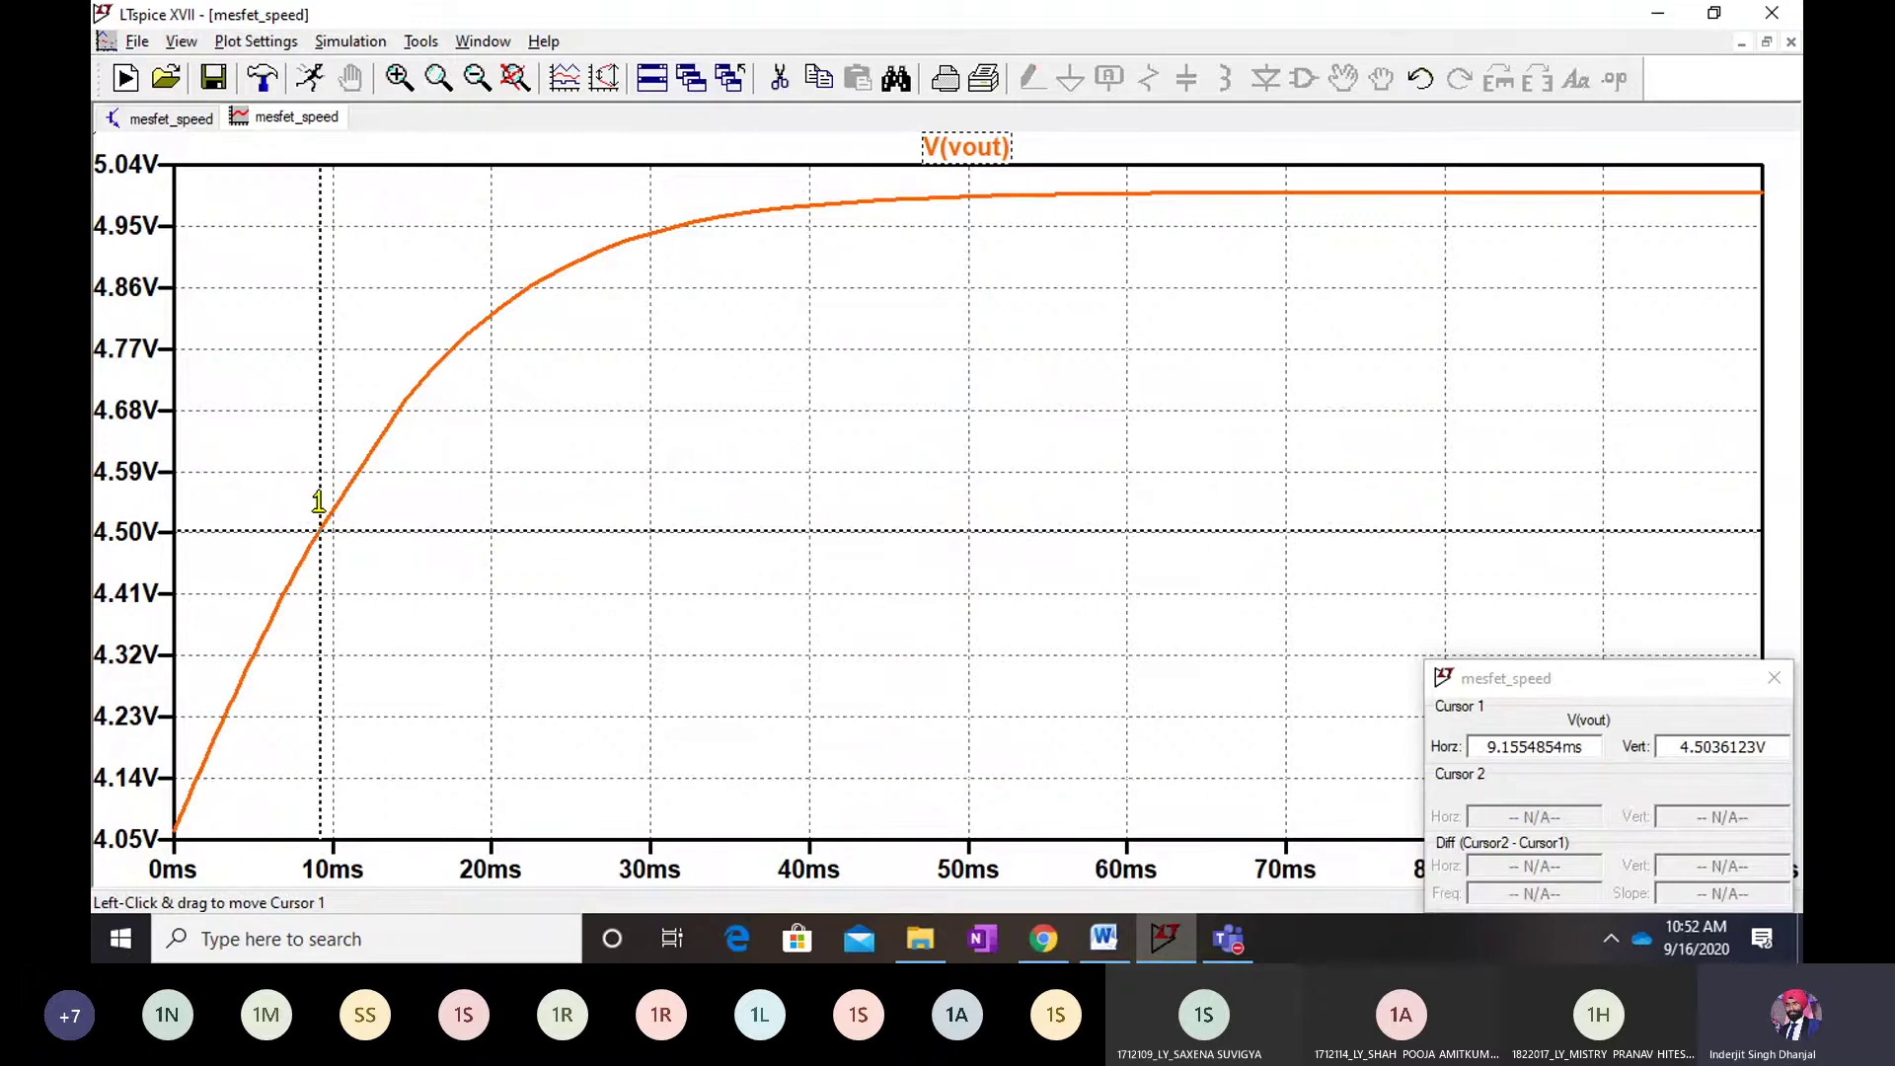
click(1773, 684)
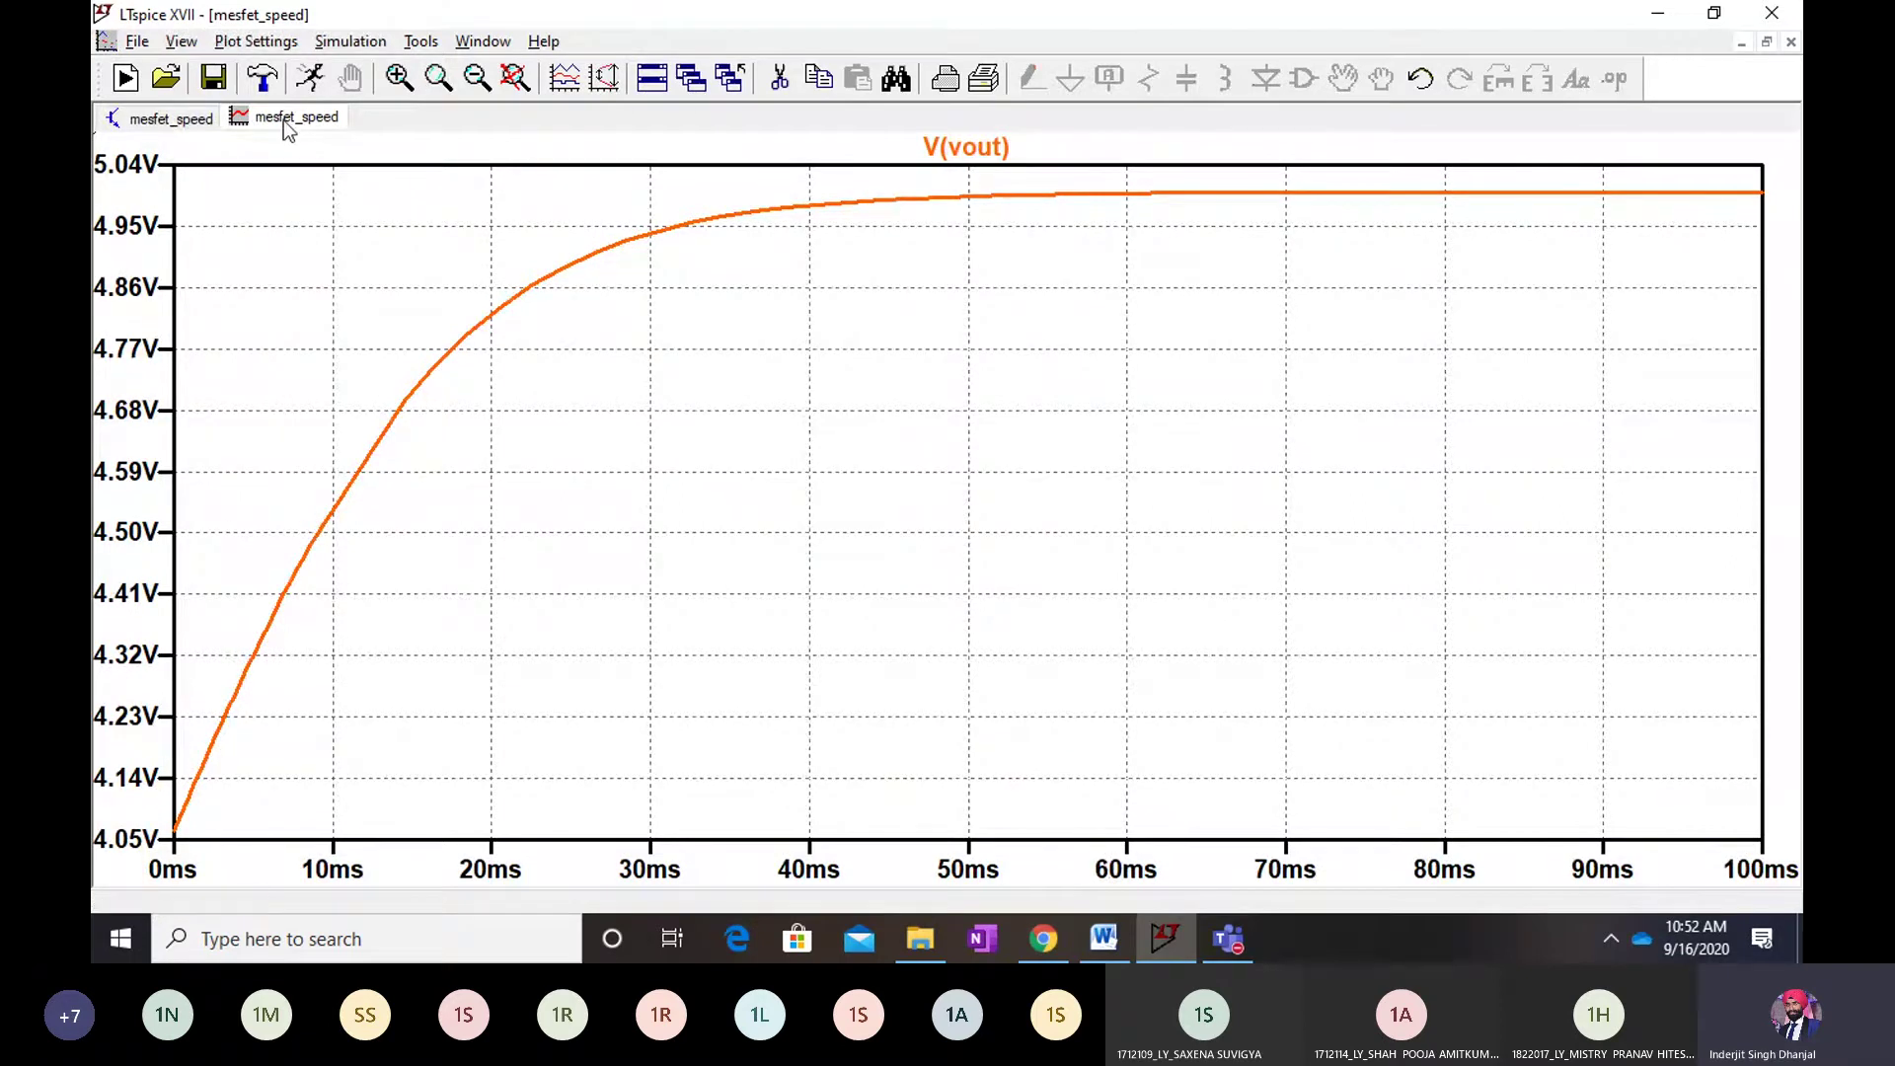
Switch to the Word write-up, examine the delay-time observation tables for the inverters, and return to LTspice
click(1103, 938)
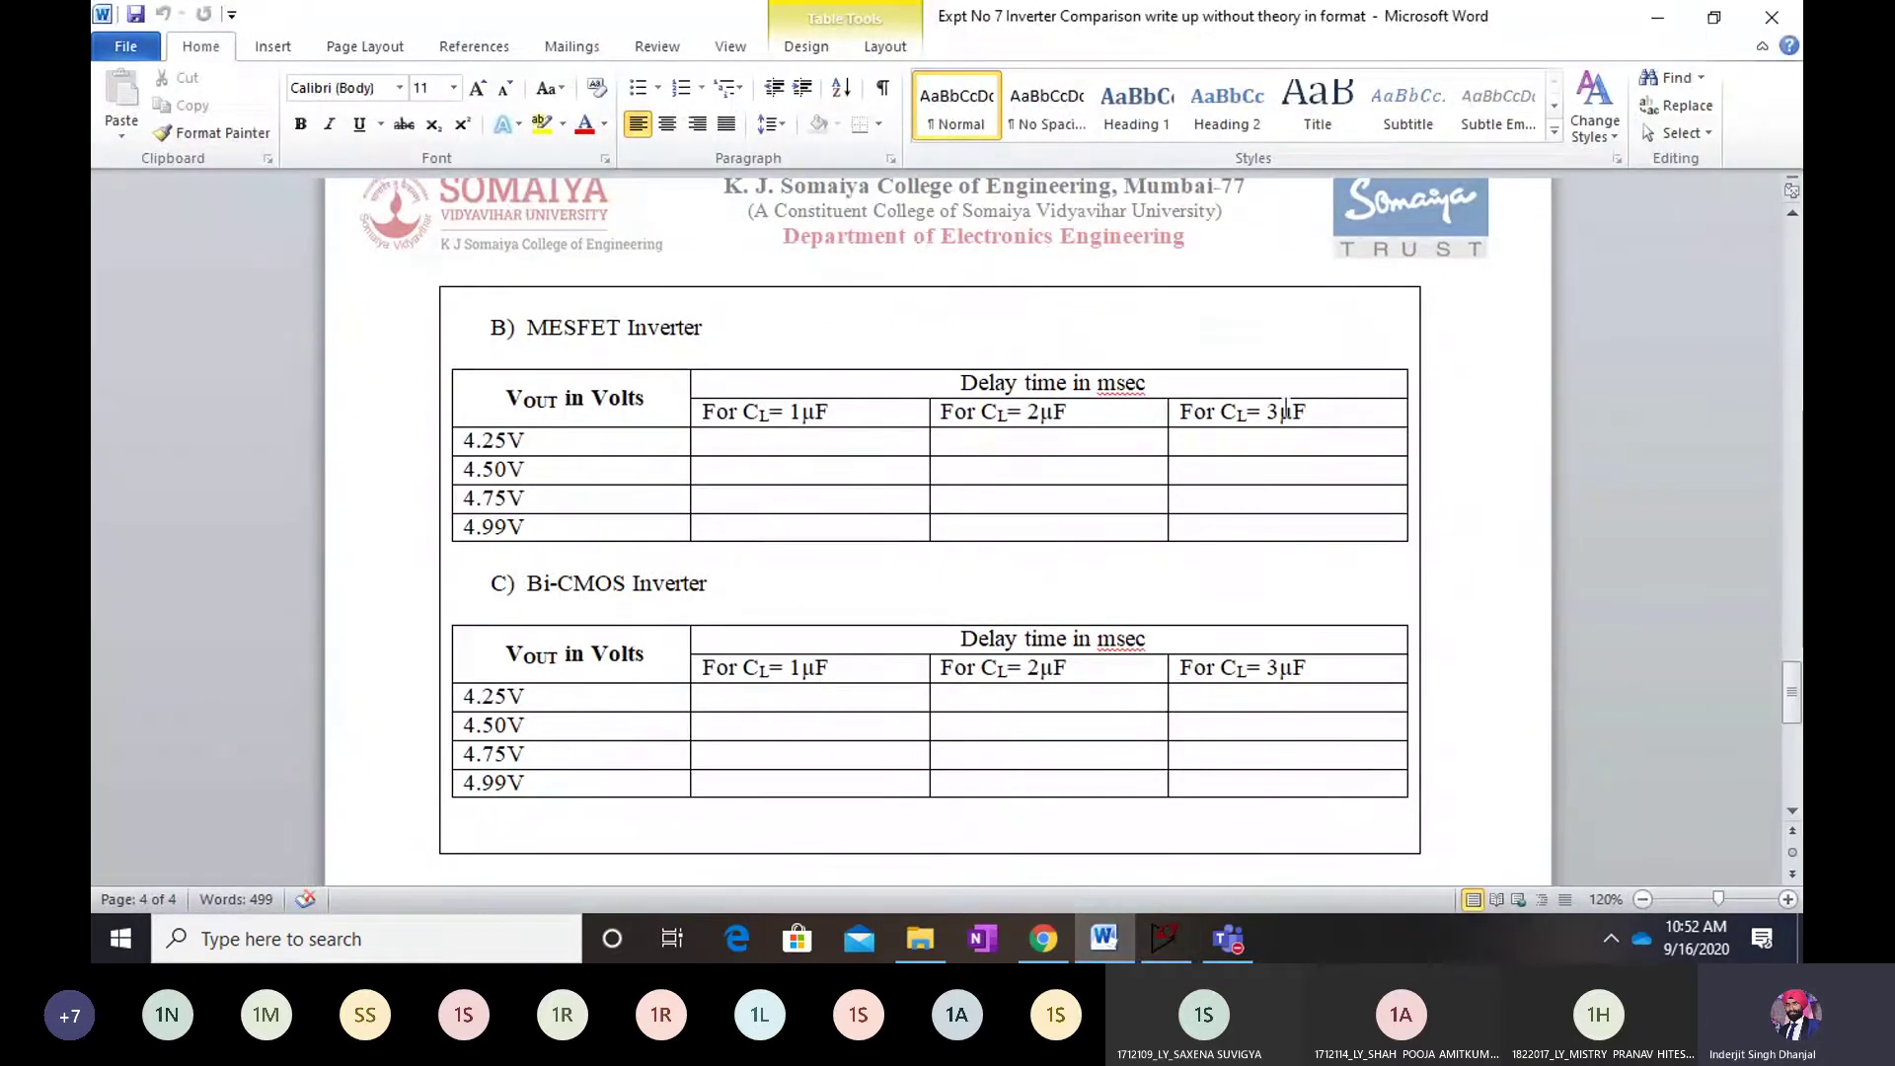
scroll(1285, 408, down, 8)
scroll(1084, 582, up, 15)
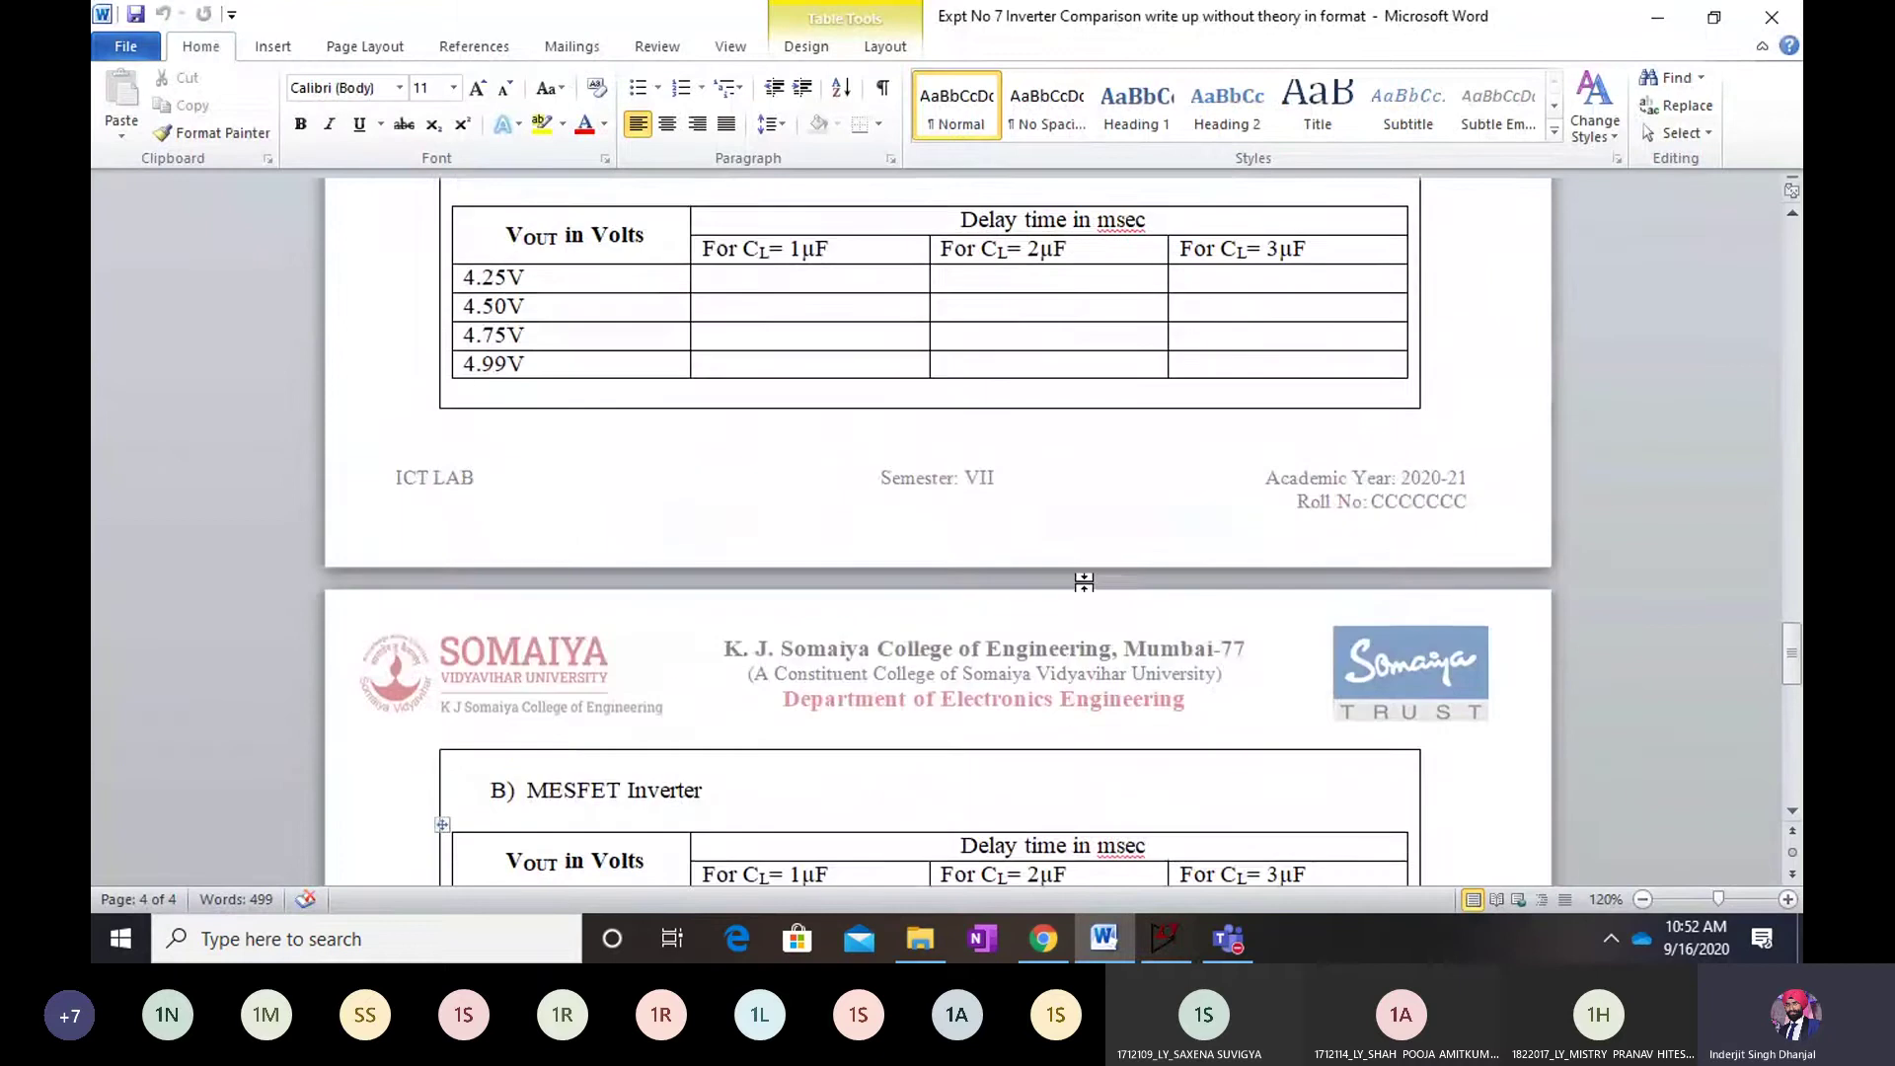
scroll(1084, 583, up, 1)
scroll(1224, 527, down, 2)
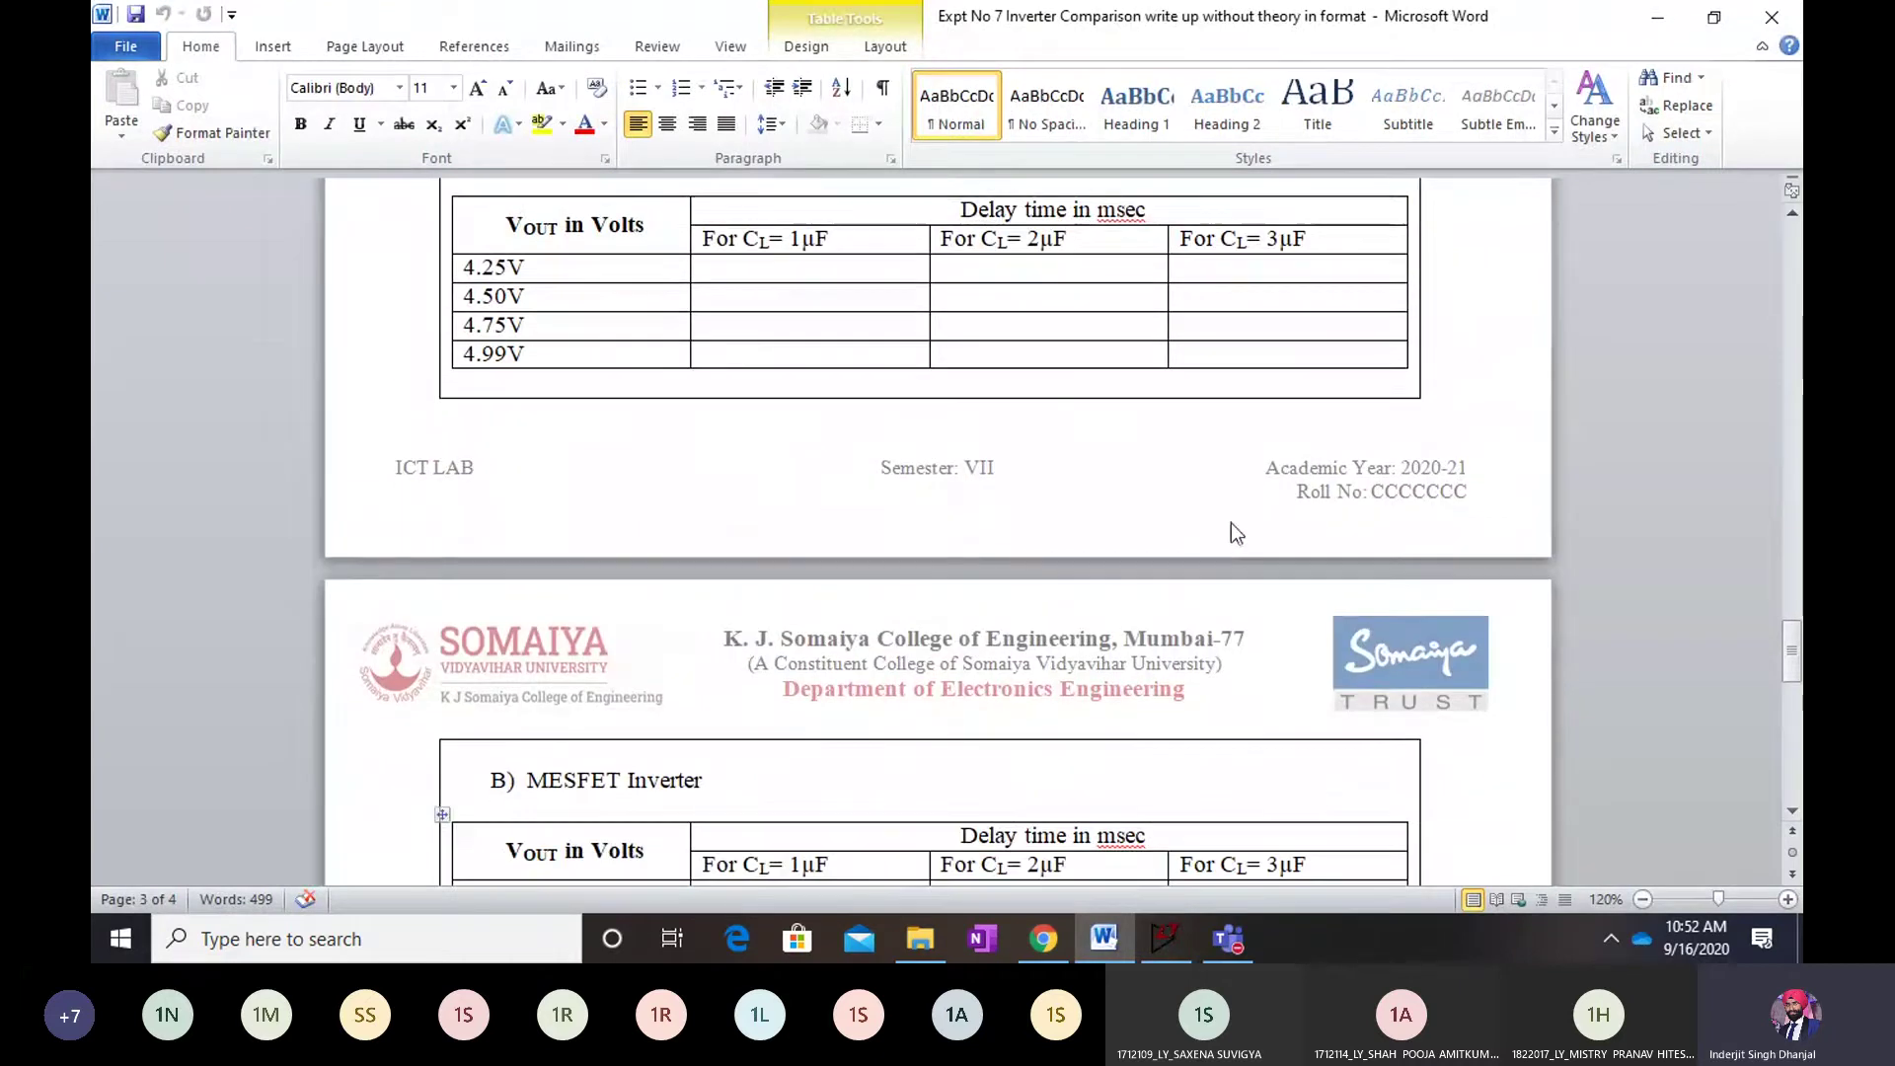
click(1665, 18)
Close the mesfet_speed waveform window and open the bicmos_vtc schematic from the Ltspice folder
right_click(326, 121)
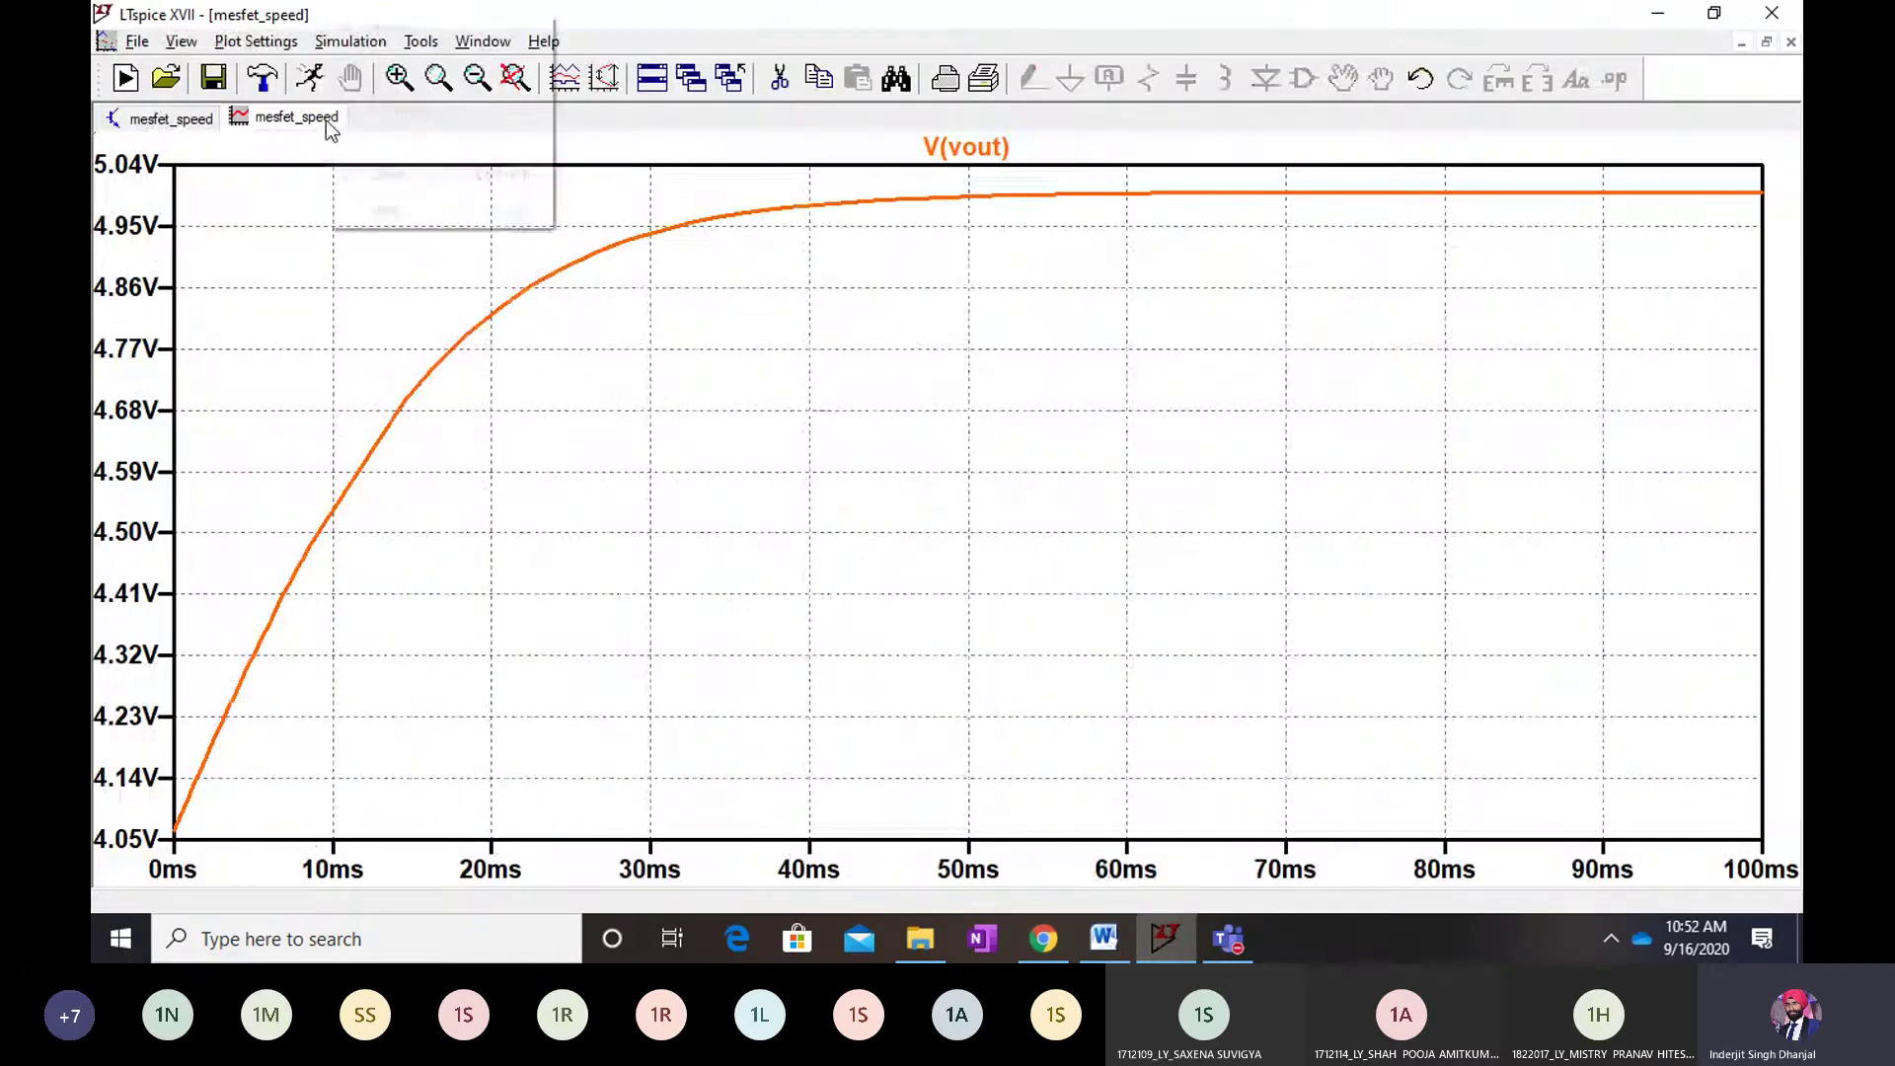
click(365, 176)
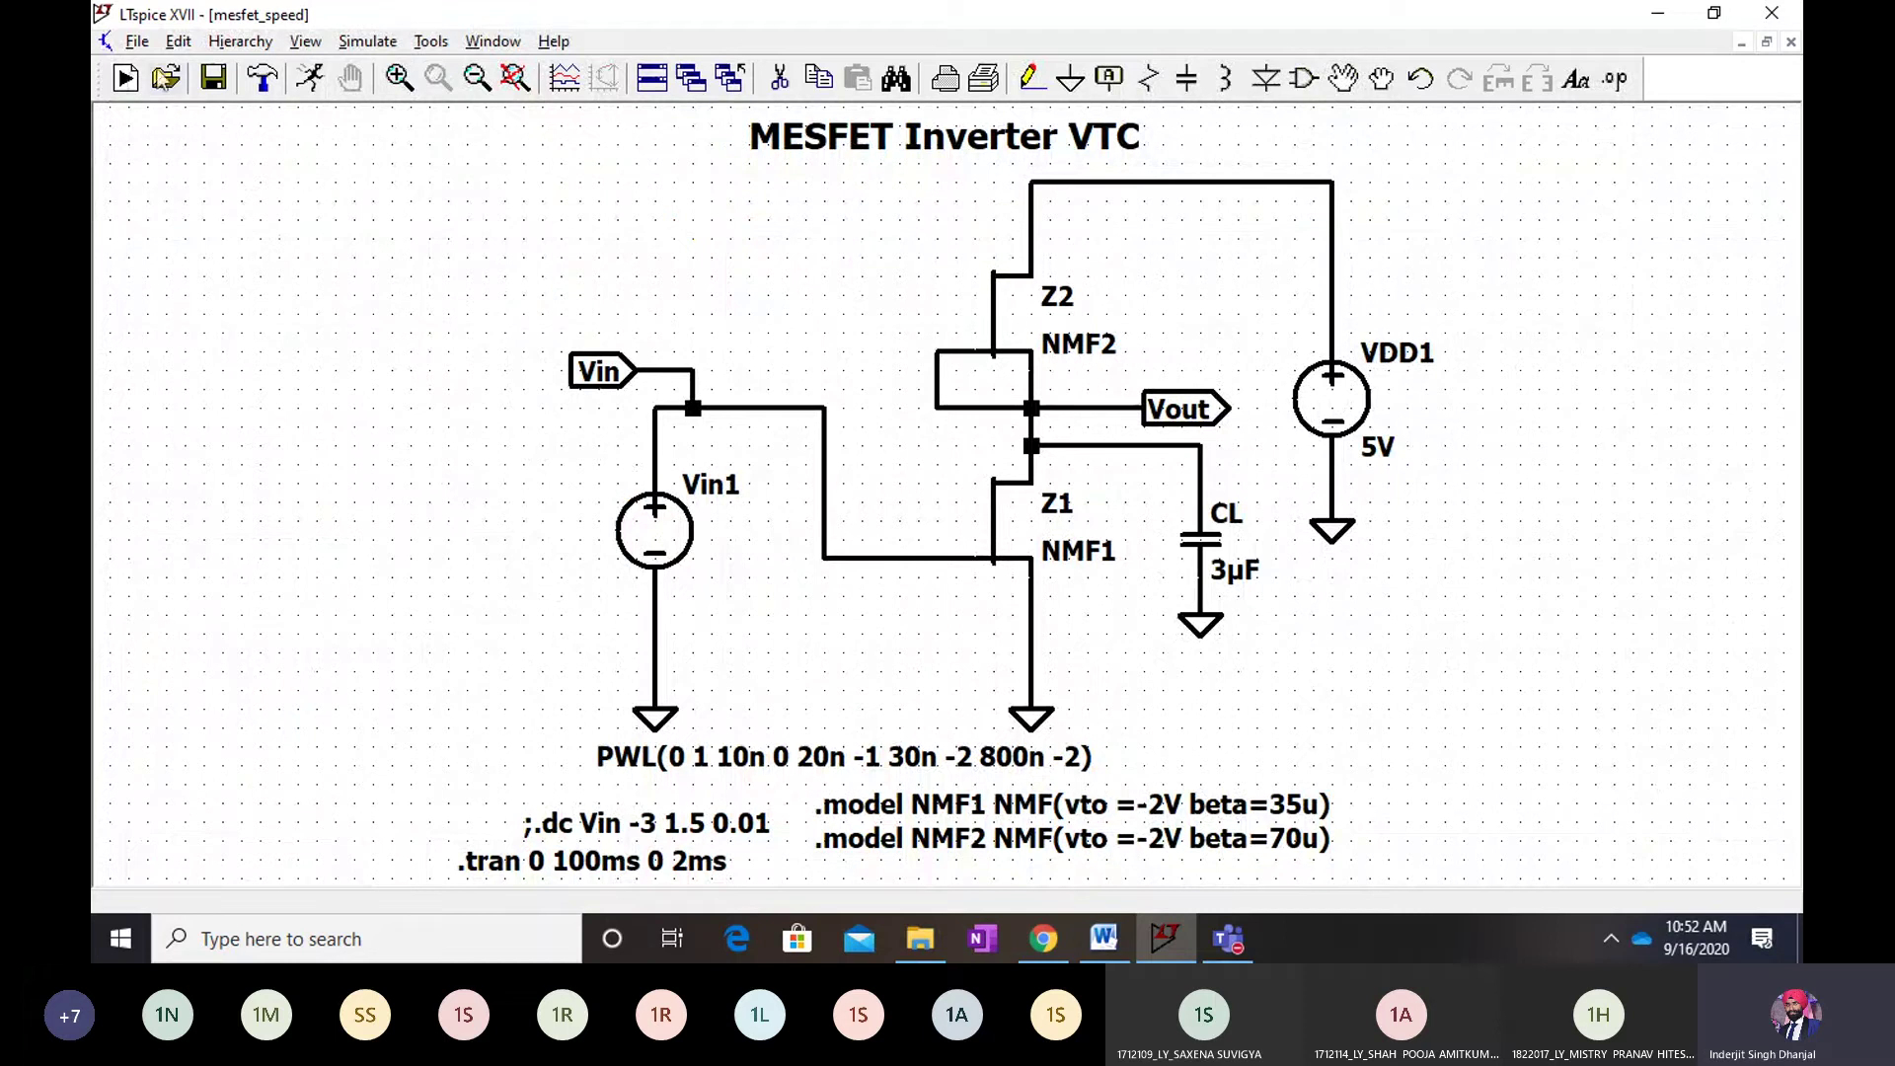
click(172, 78)
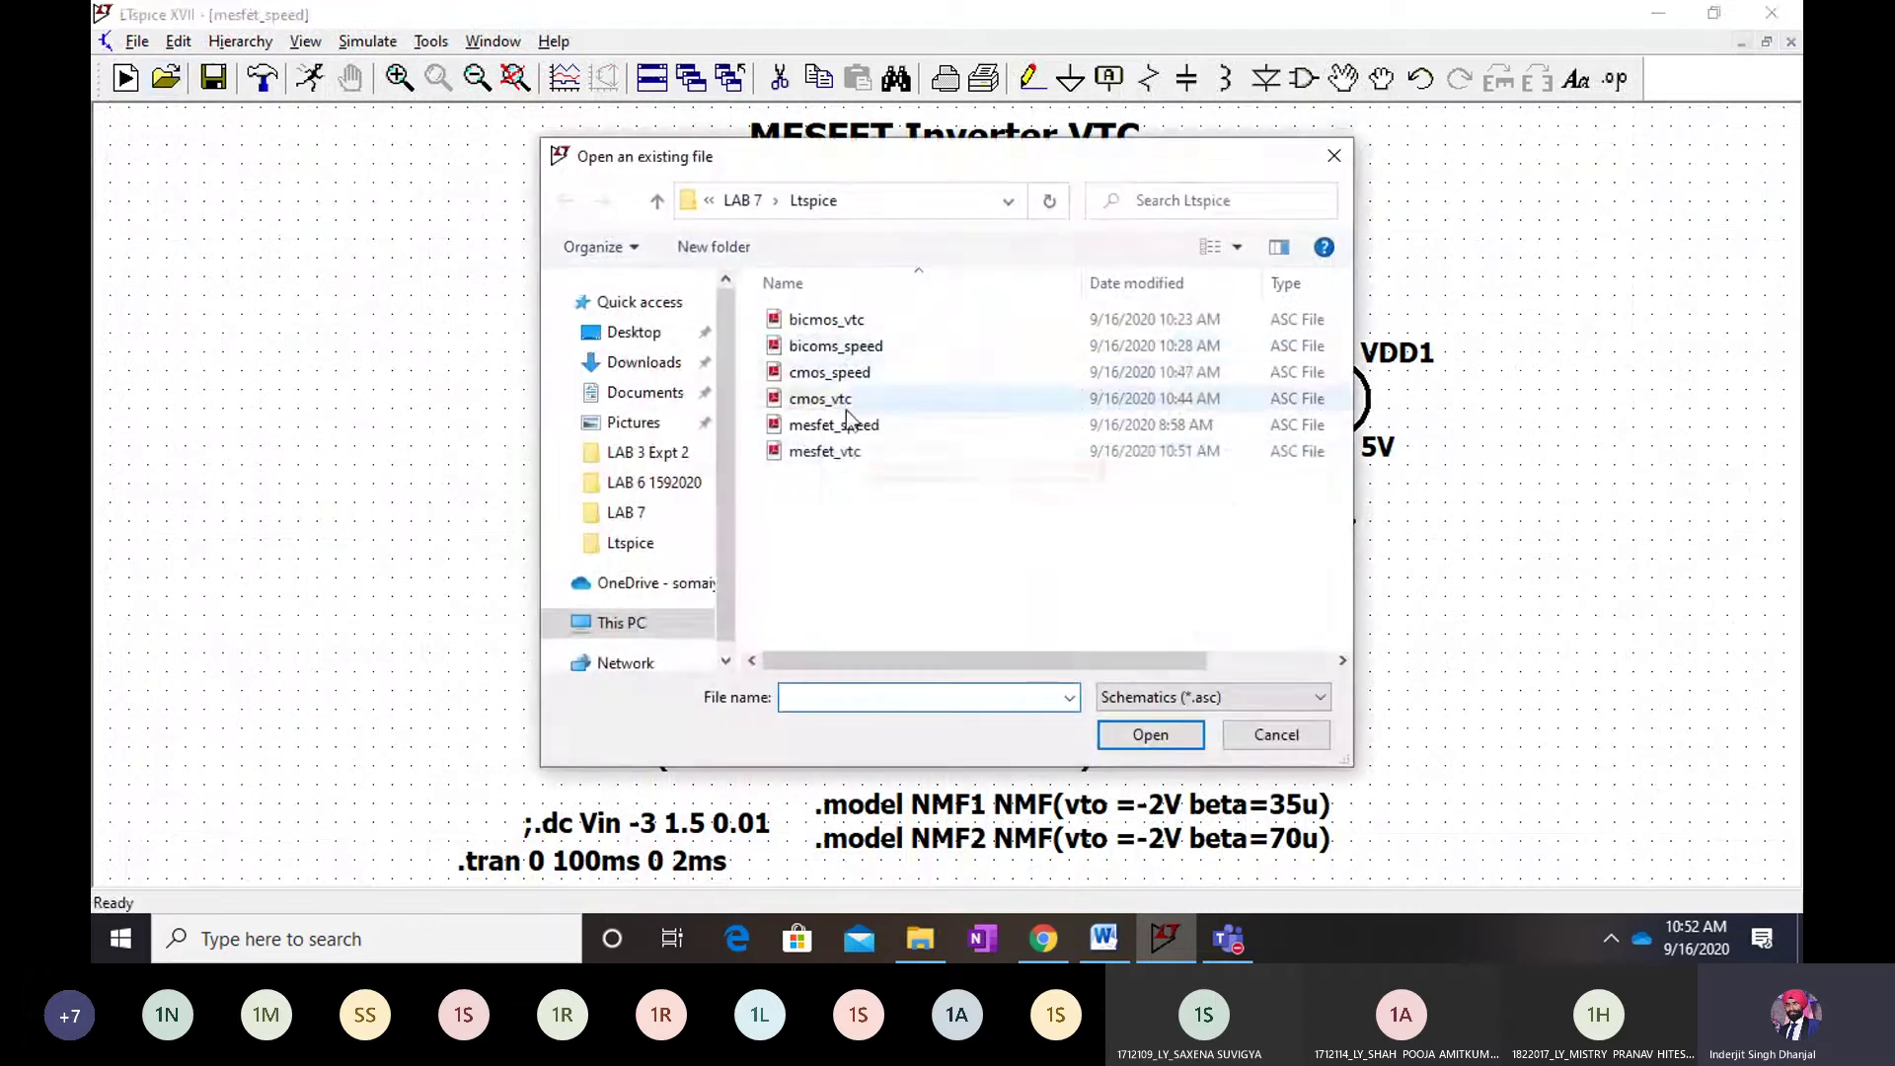
click(851, 325)
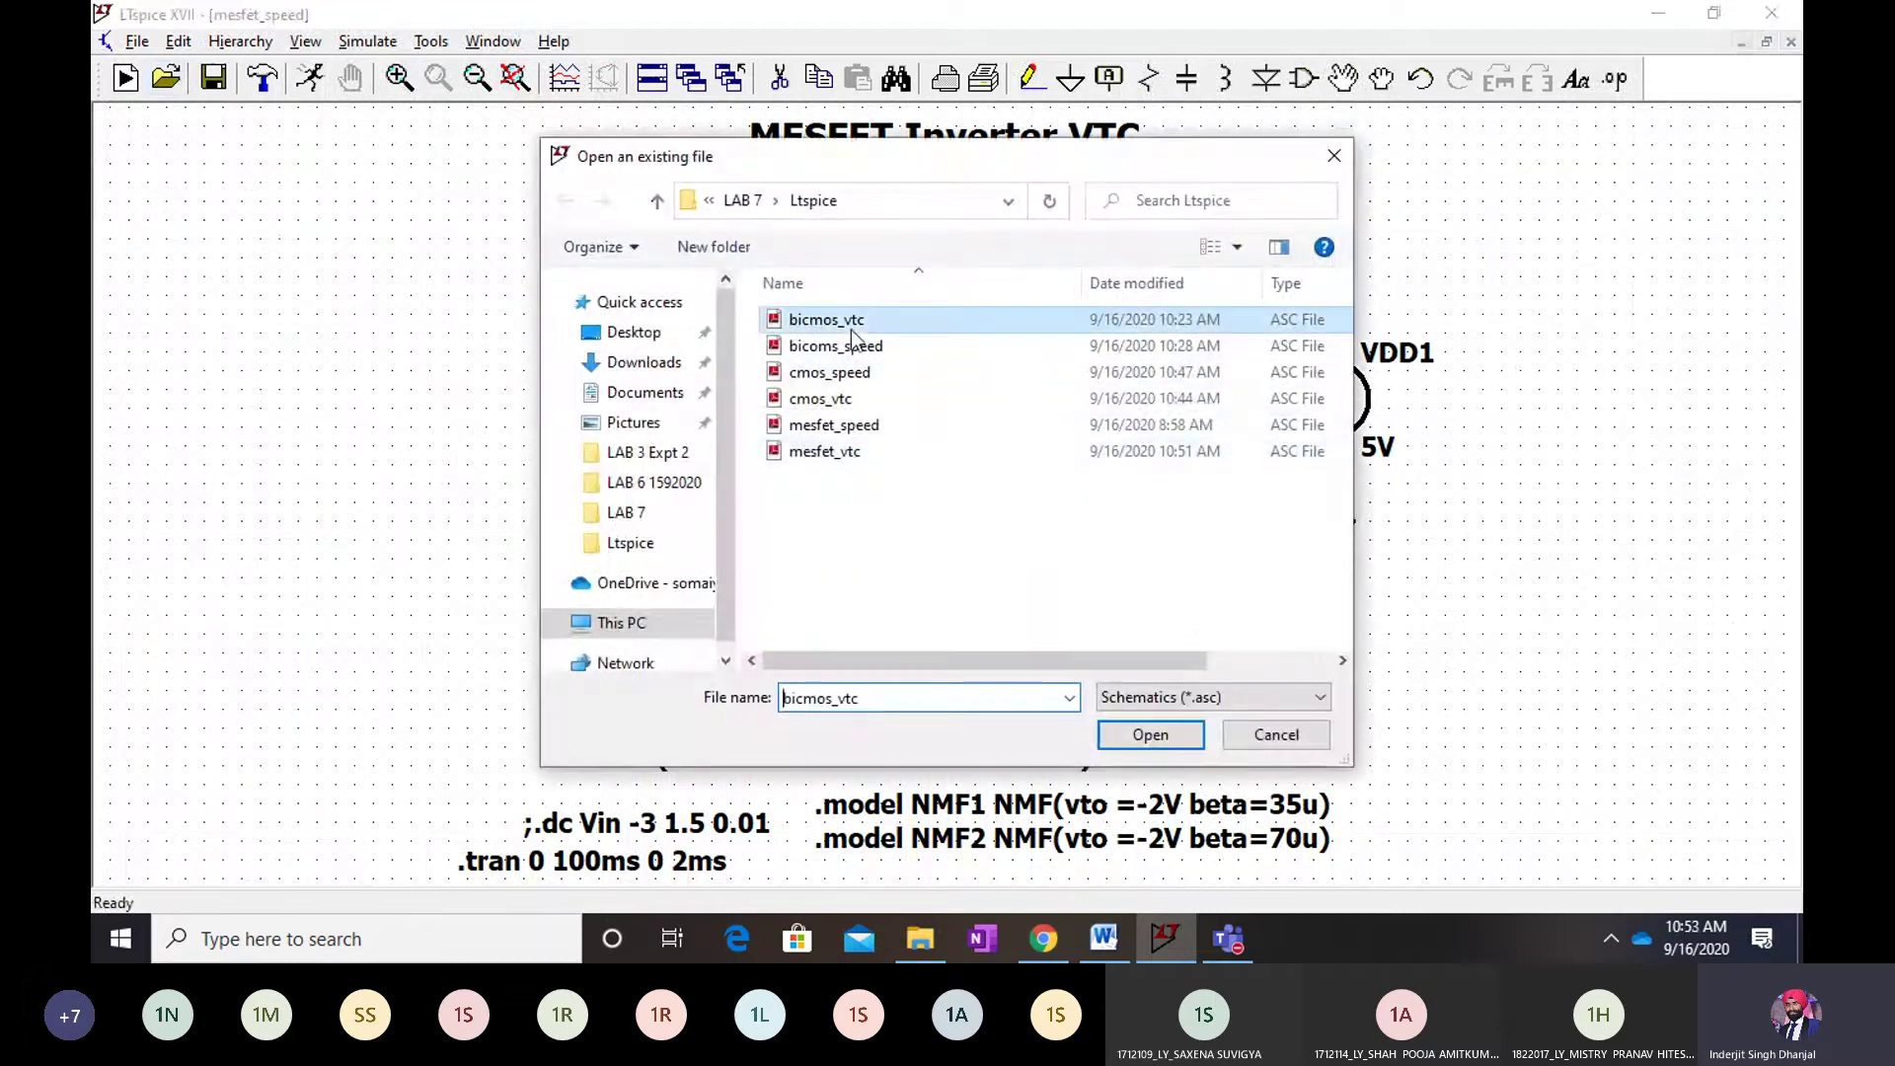
click(1138, 735)
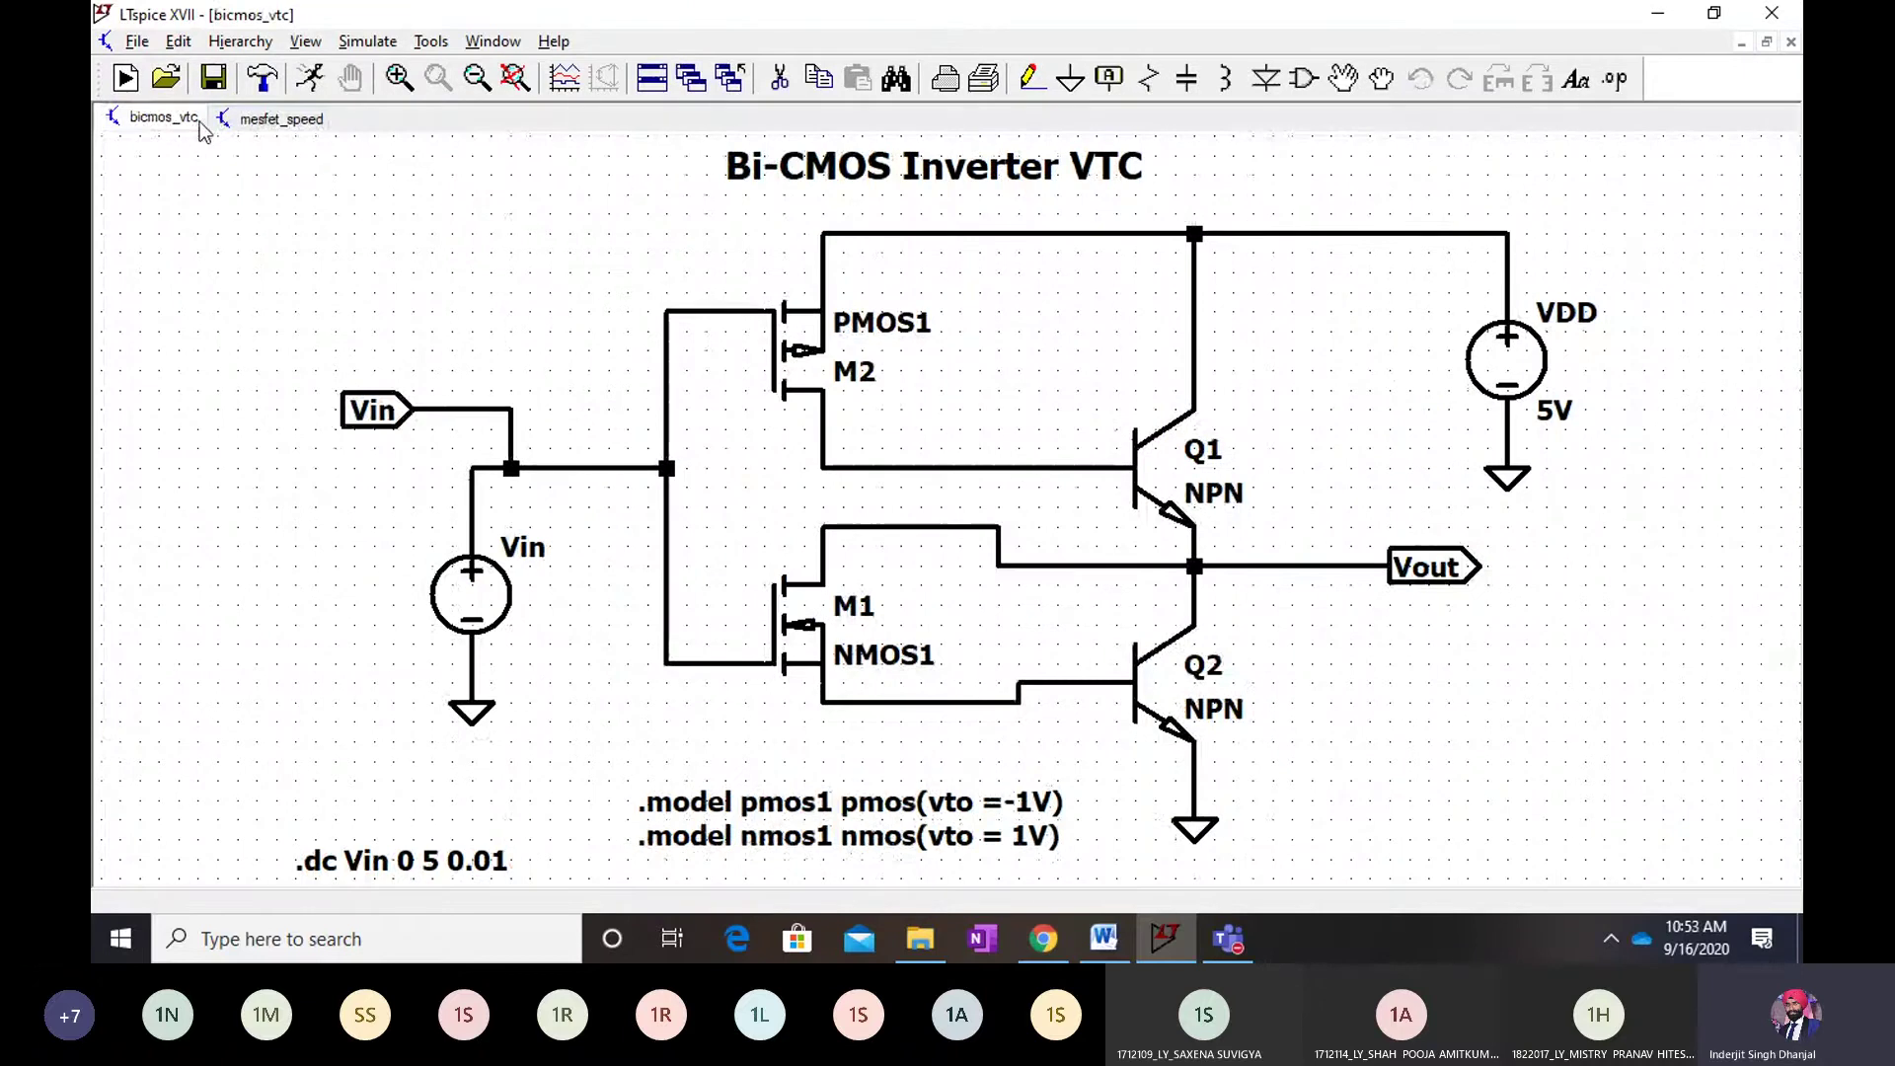
Close the mesfet_speed schematic and save its changes
click(271, 122)
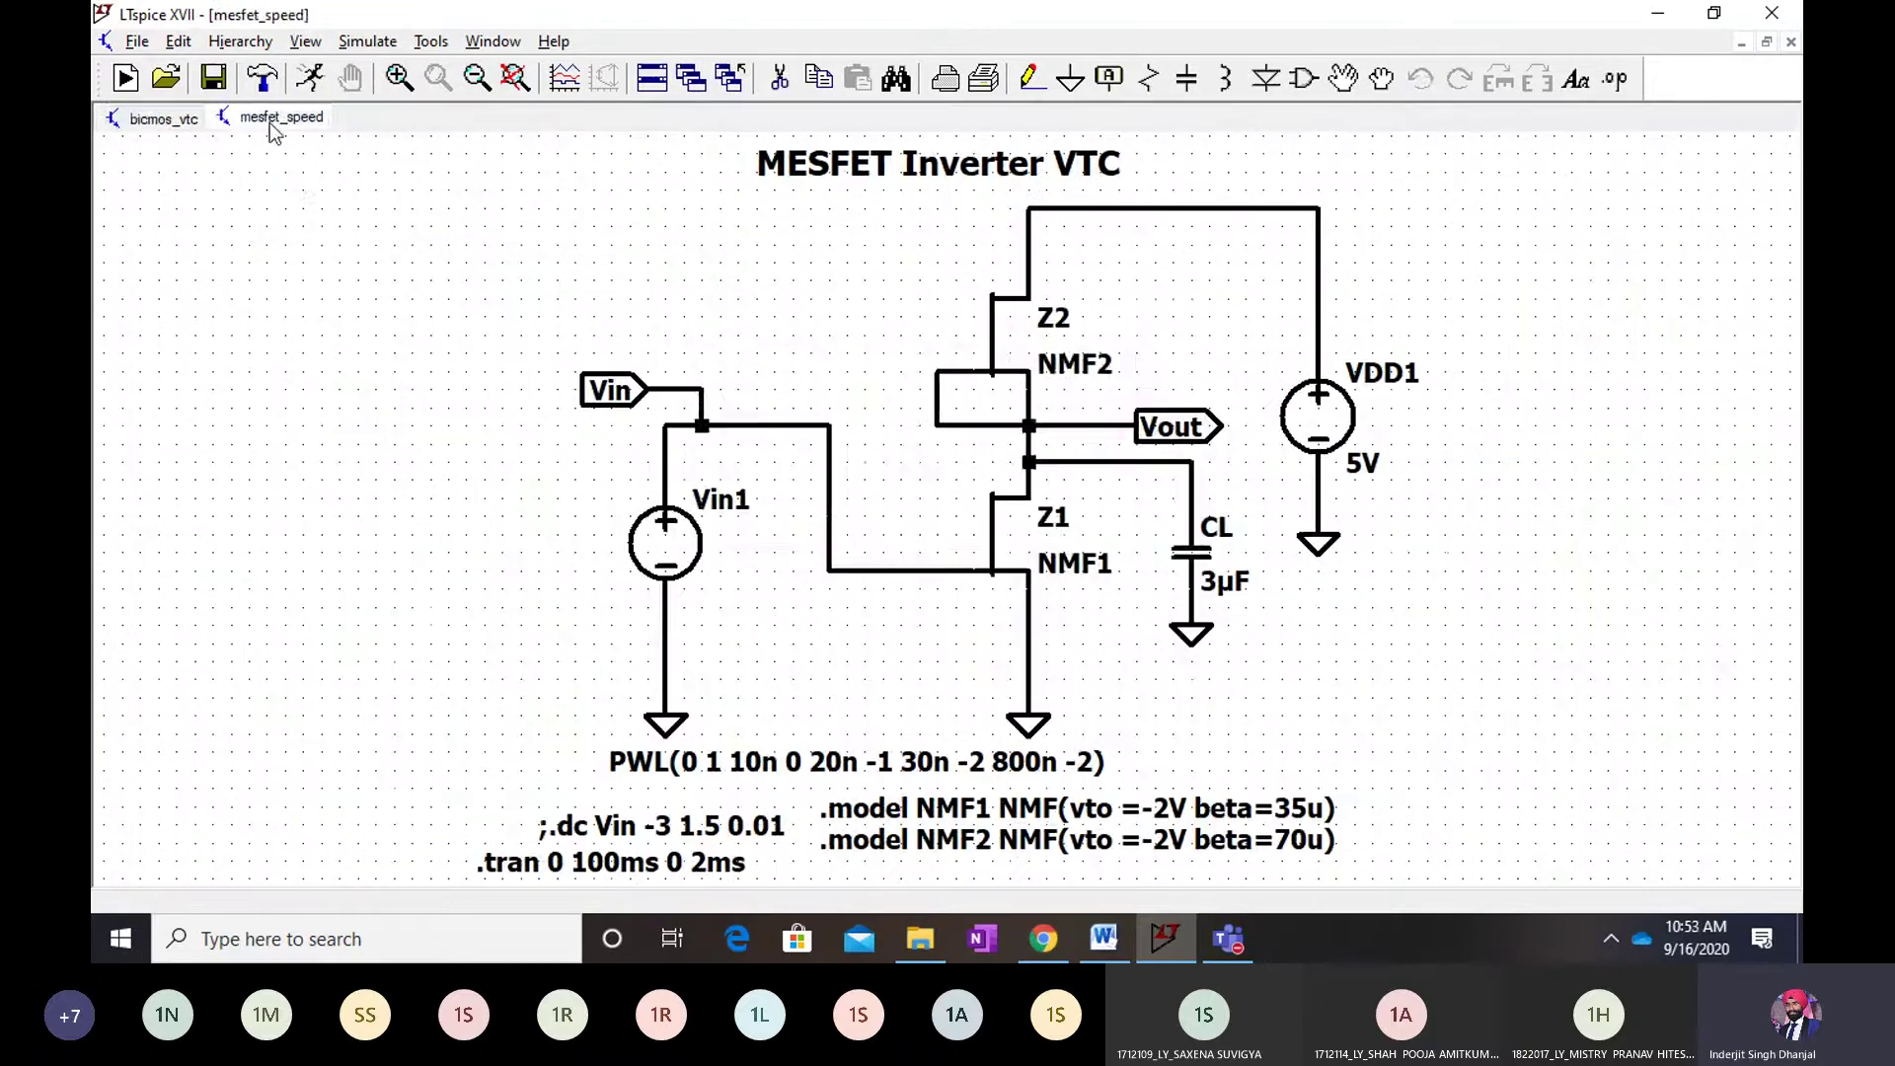
right_click(274, 130)
click(306, 174)
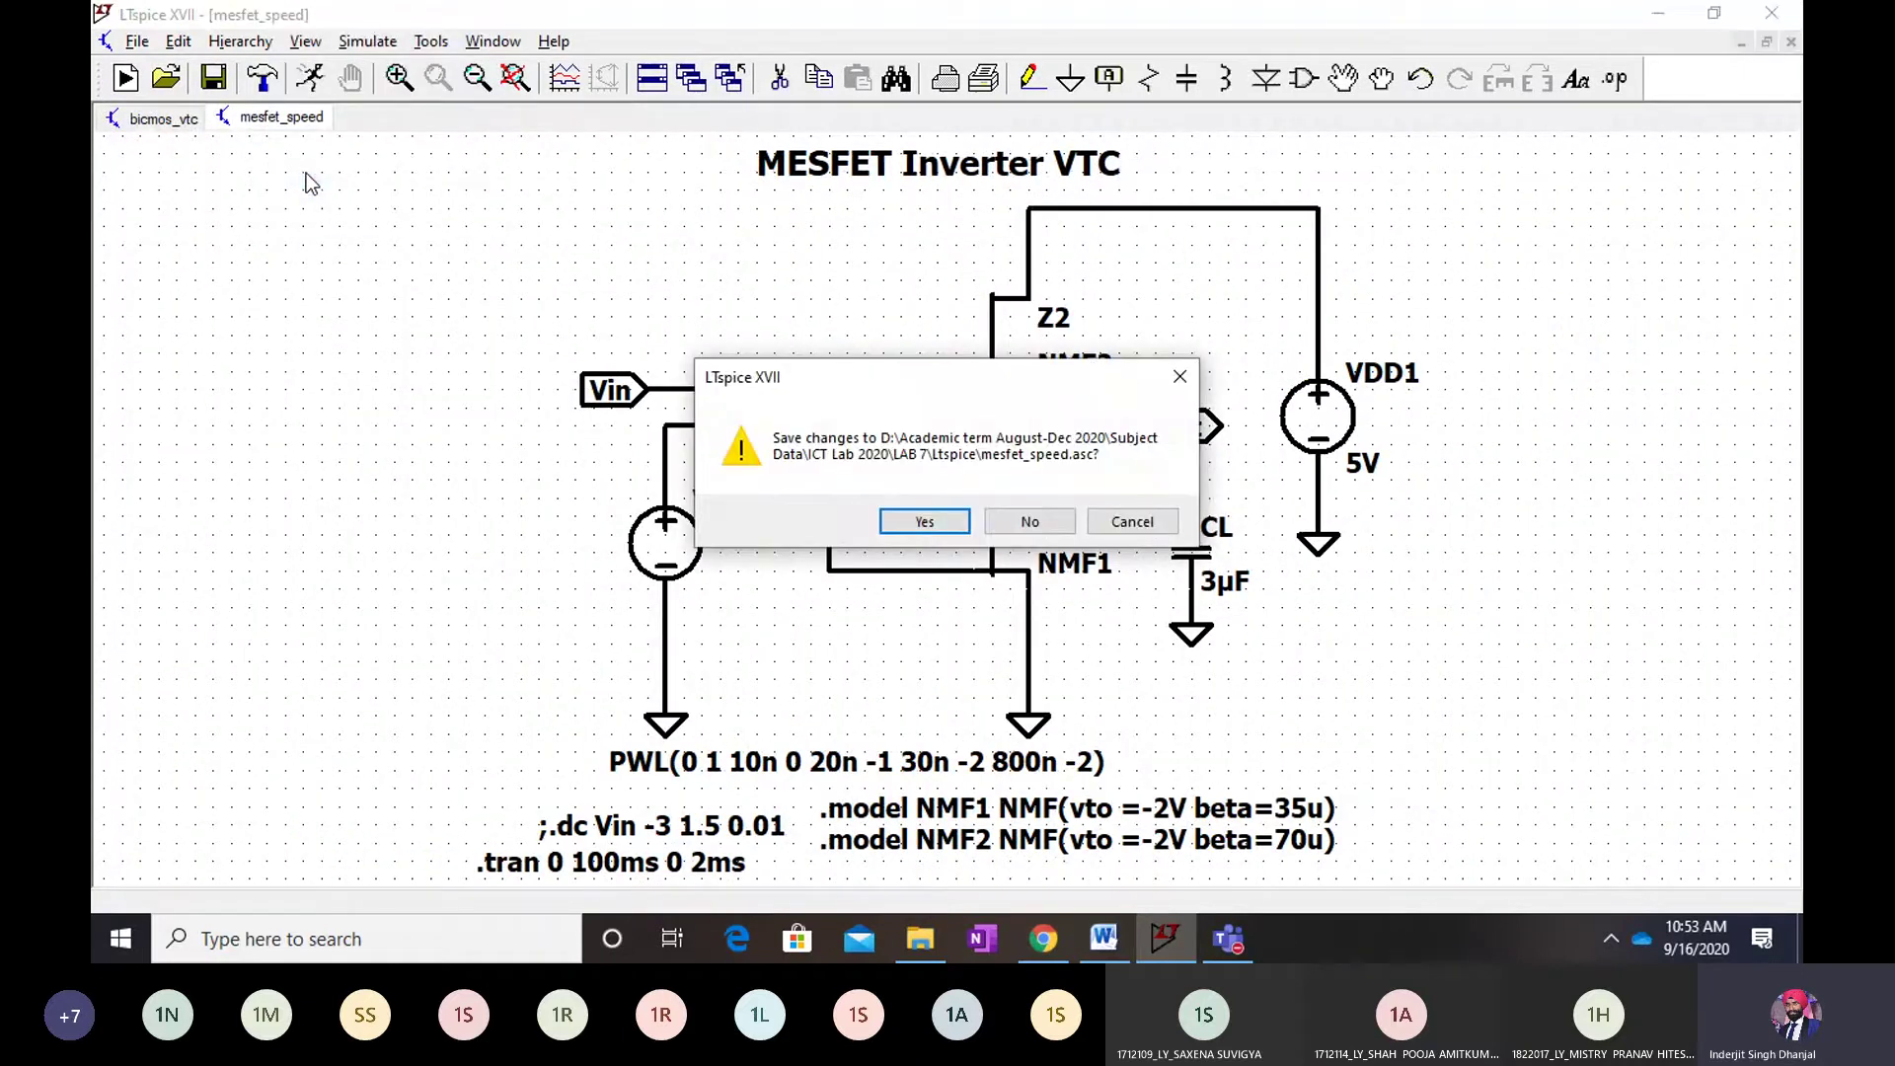
click(910, 522)
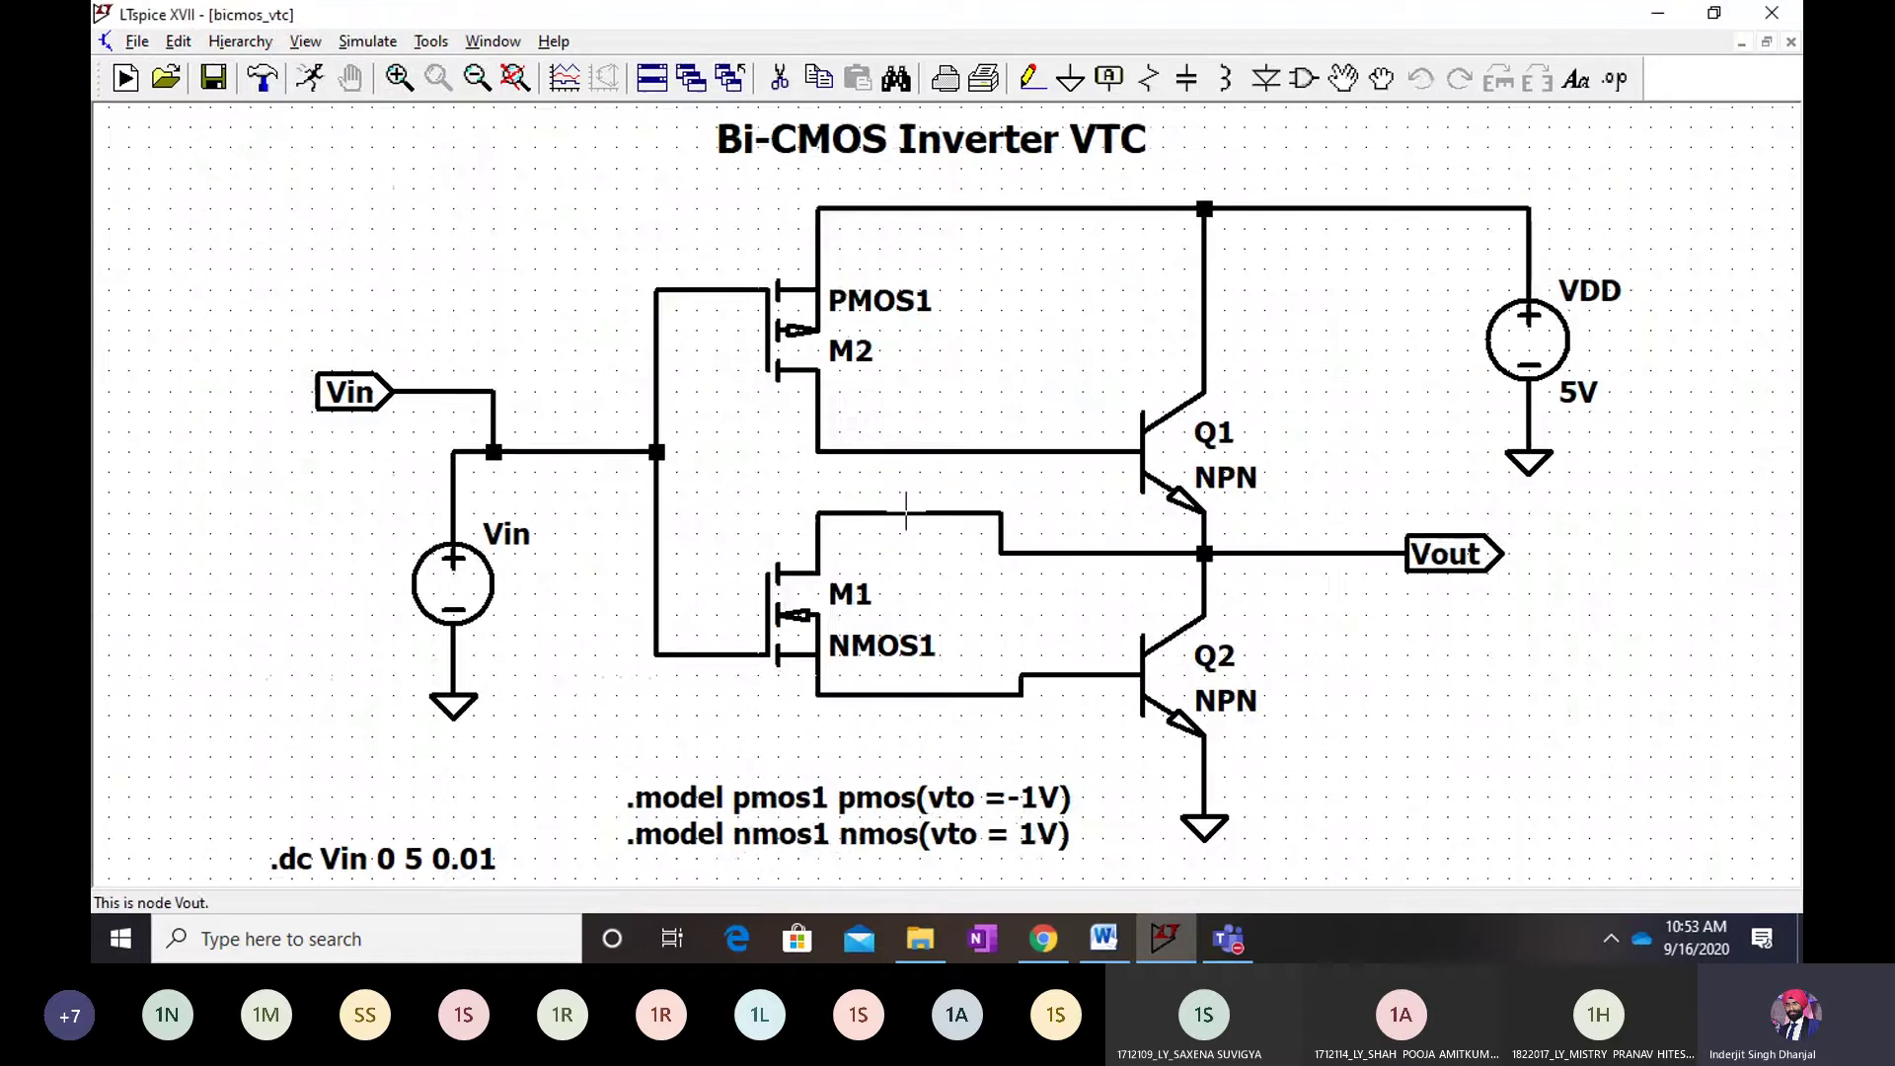
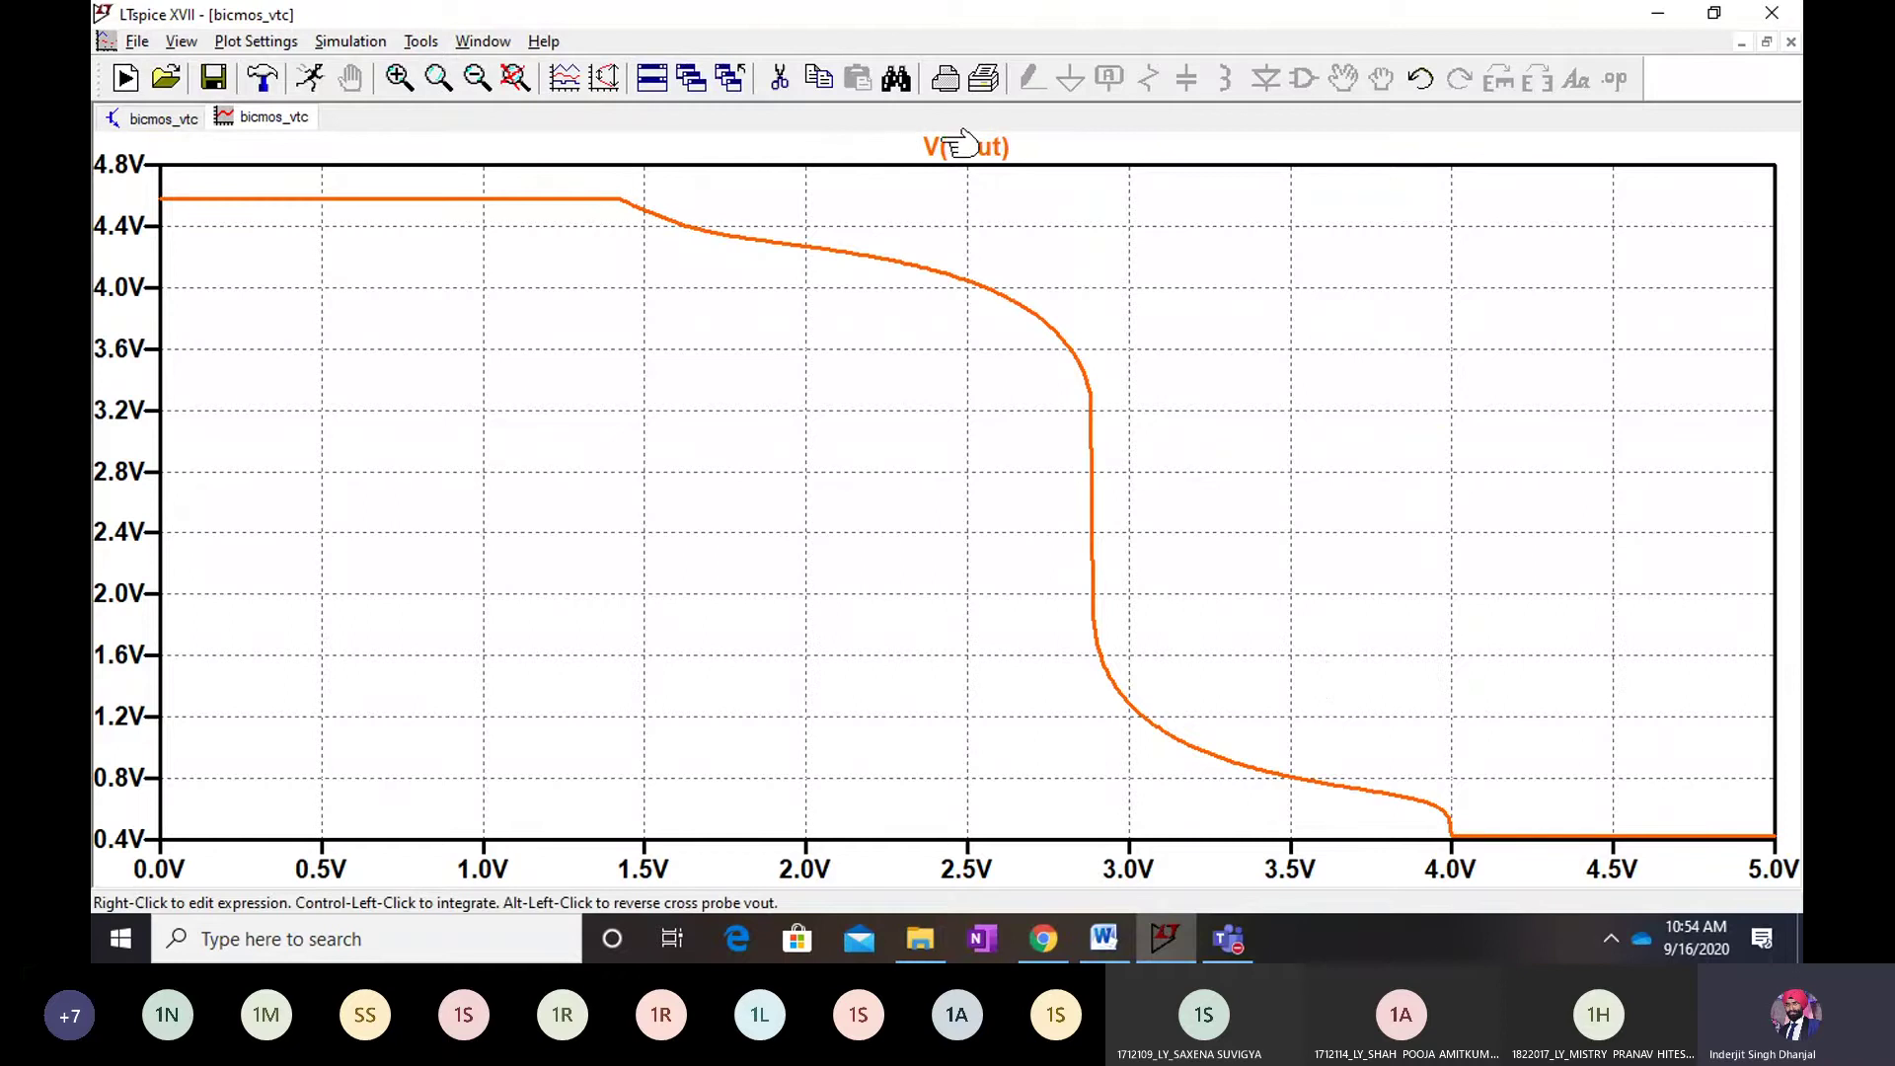
Use a cursor on V(vout) to read VOH at about 0.3 V input and VOL at 5 V input, and close the readout
click(987, 148)
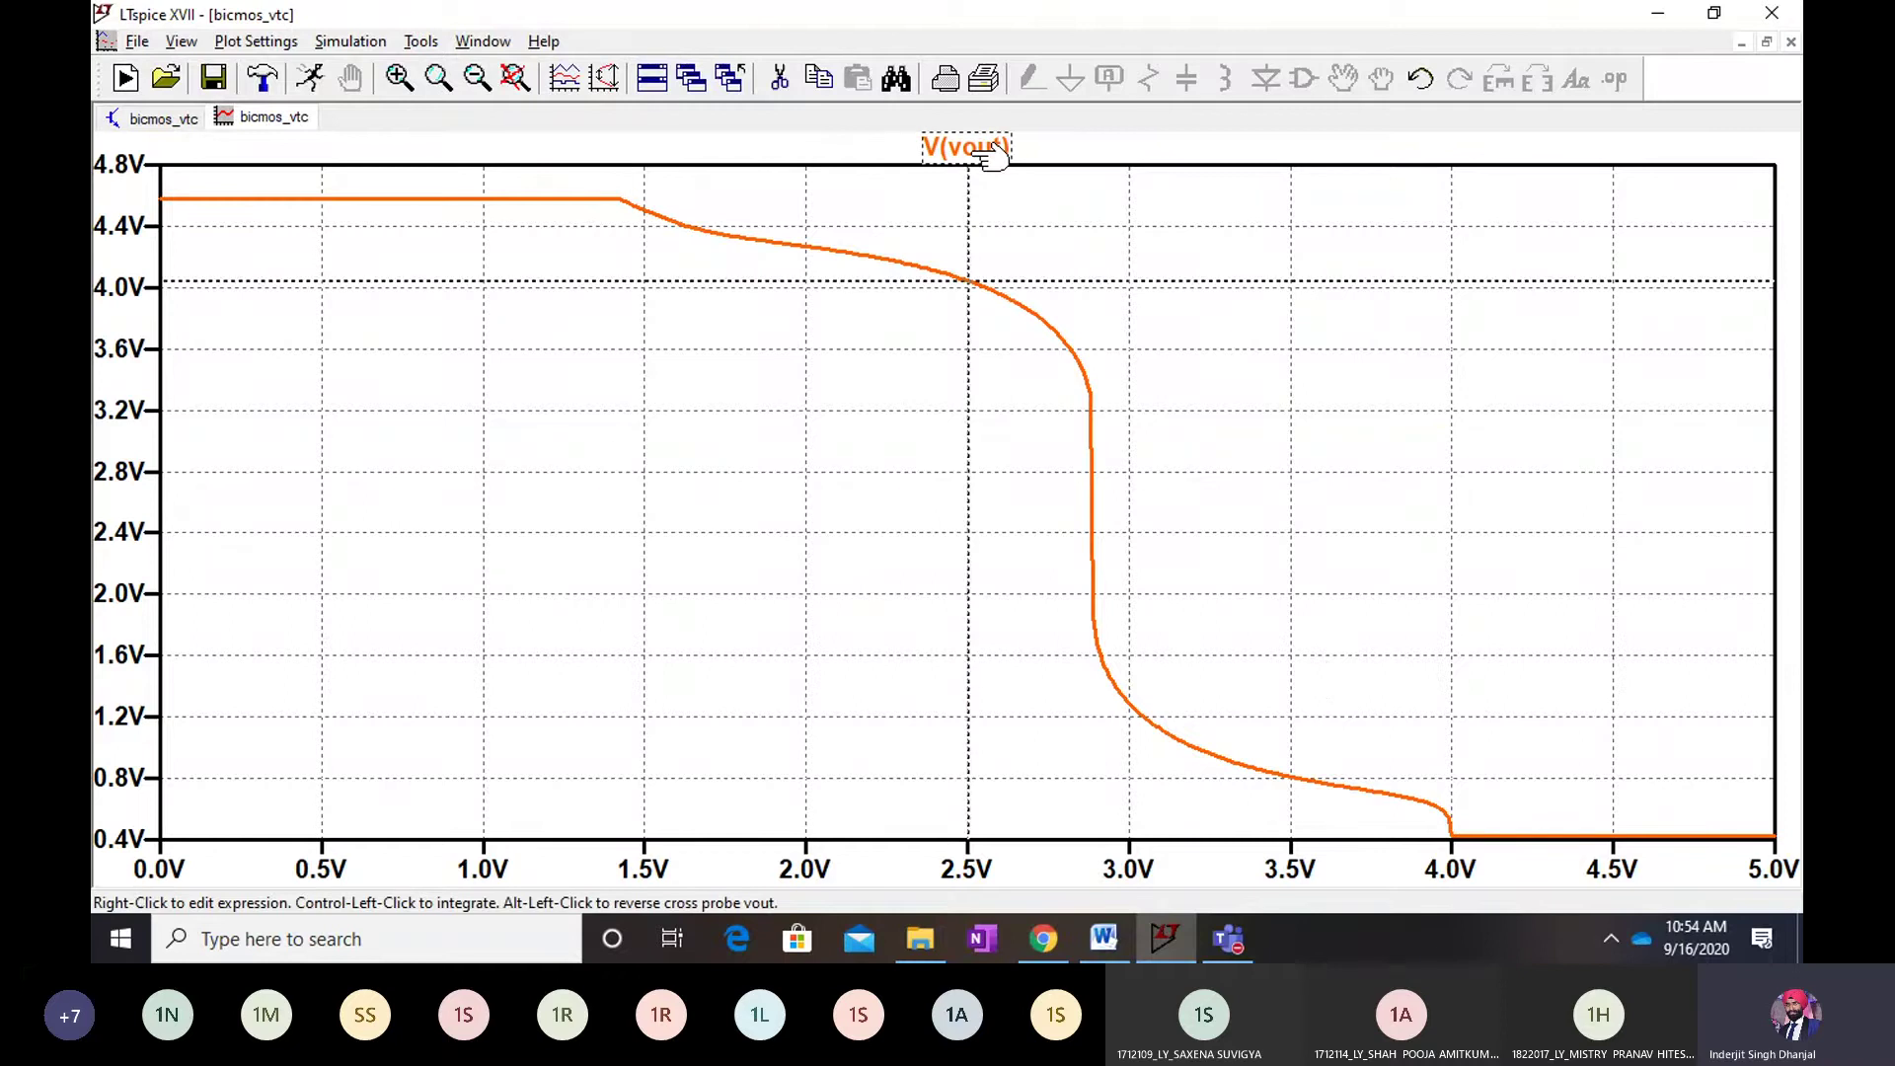
mouse_move(969, 281)
mouse_down()
mouse_move(220, 233)
mouse_move(254, 233)
mouse_up()
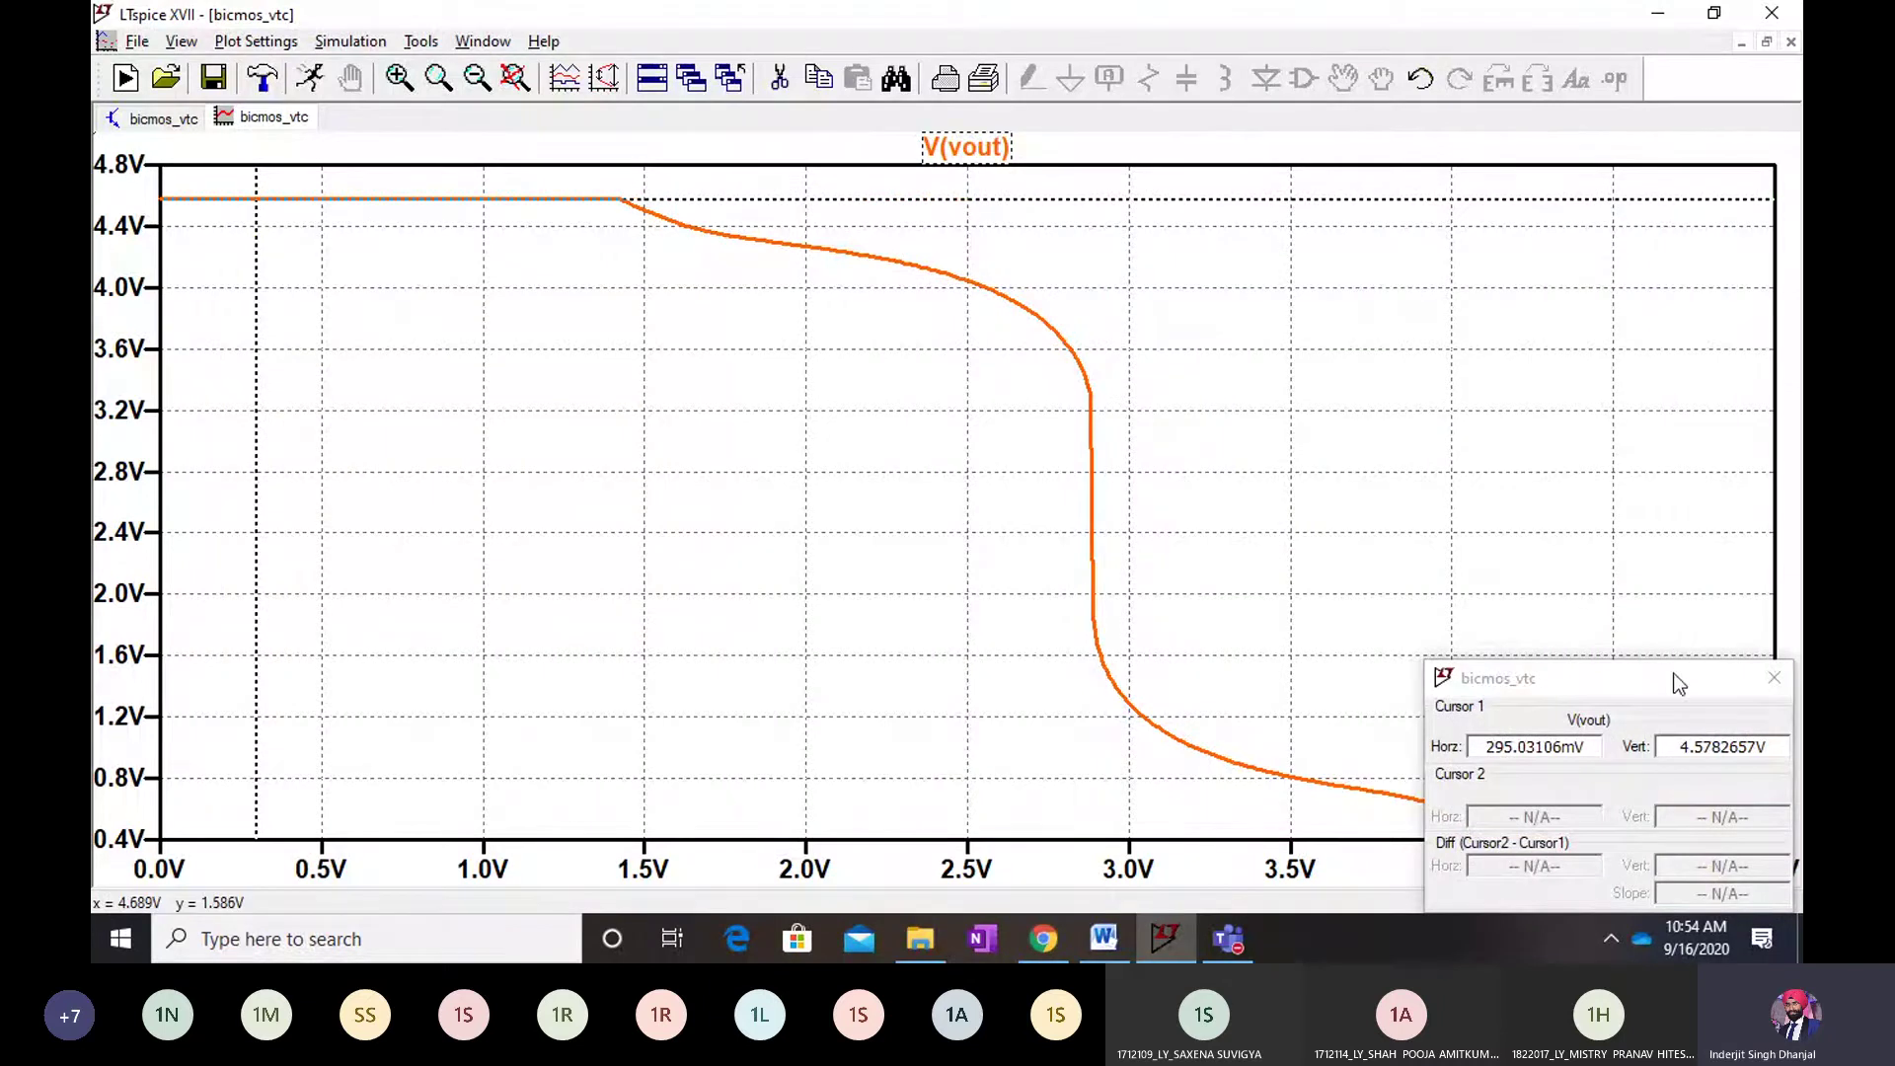
drag(1674, 678, 940, 684)
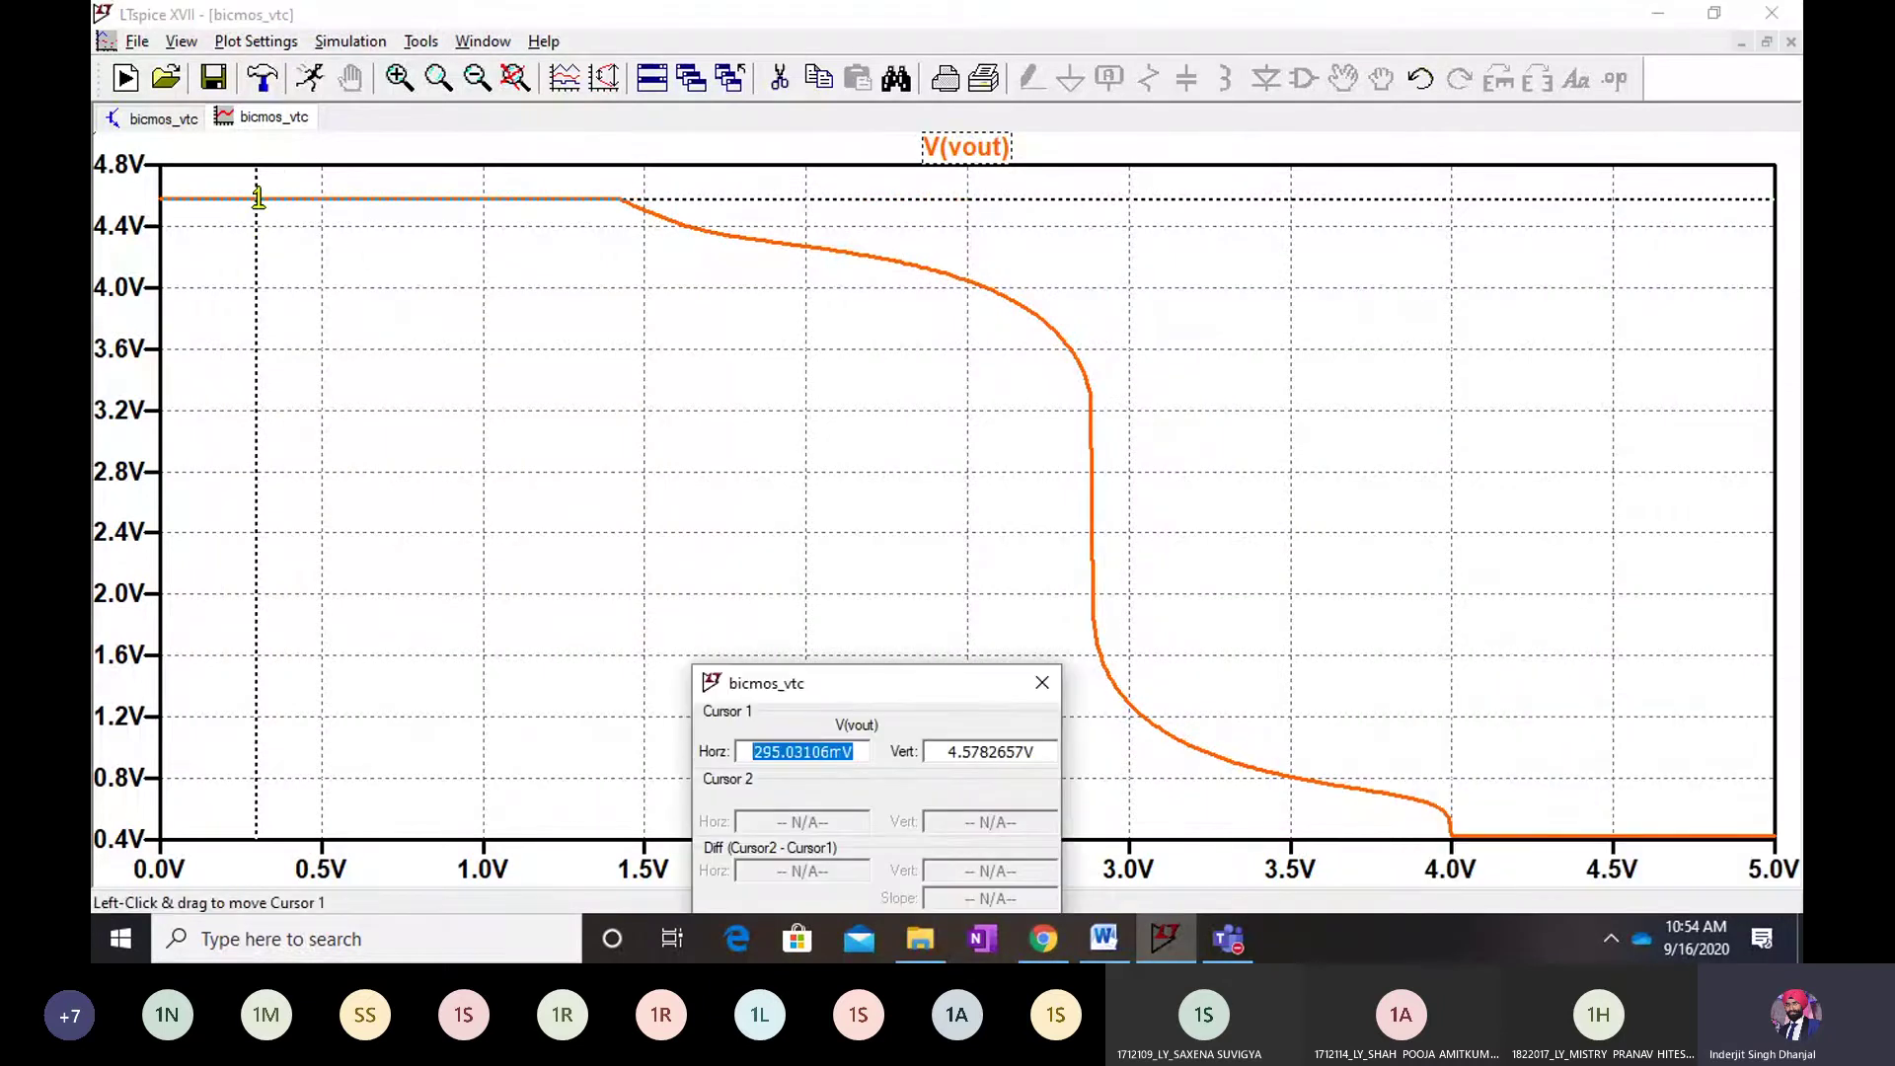
mouse_move(258, 200)
mouse_down()
mouse_move(1633, 317)
mouse_move(1636, 338)
mouse_up()
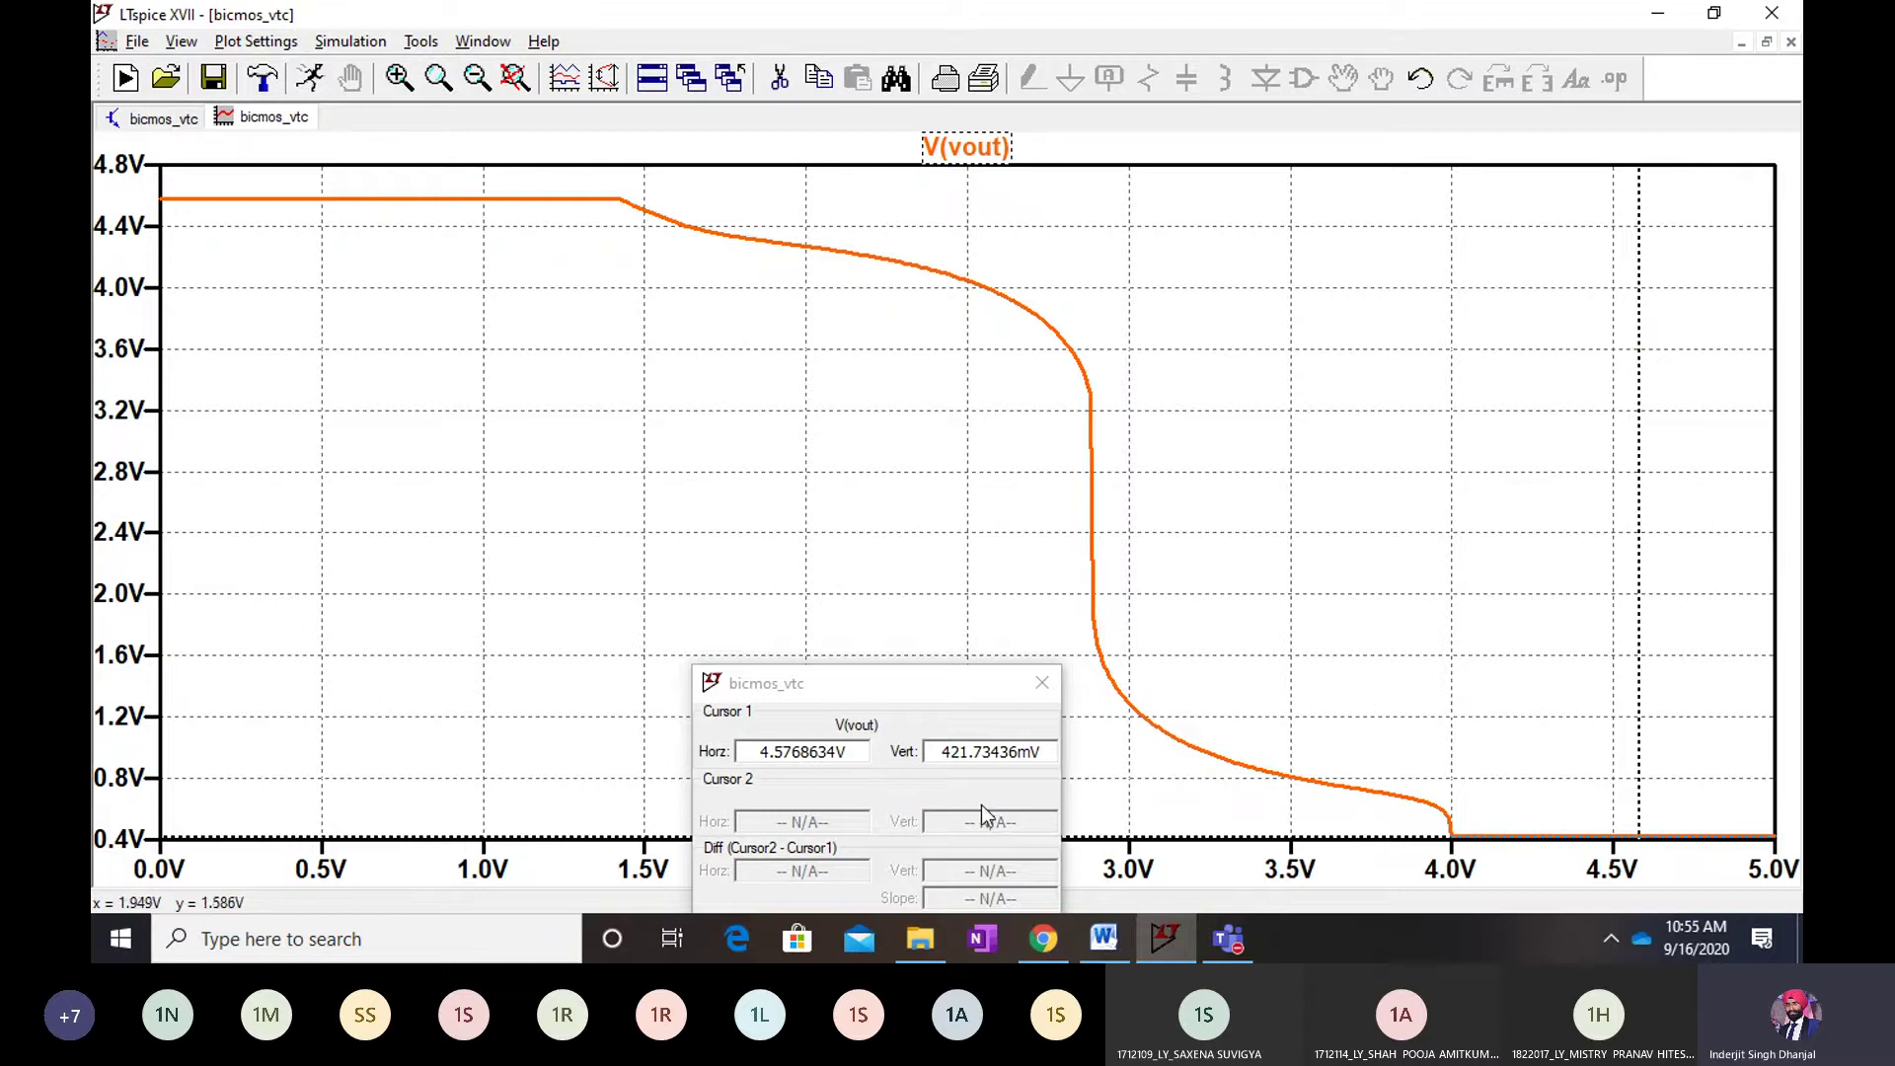
drag(1642, 732, 1782, 761)
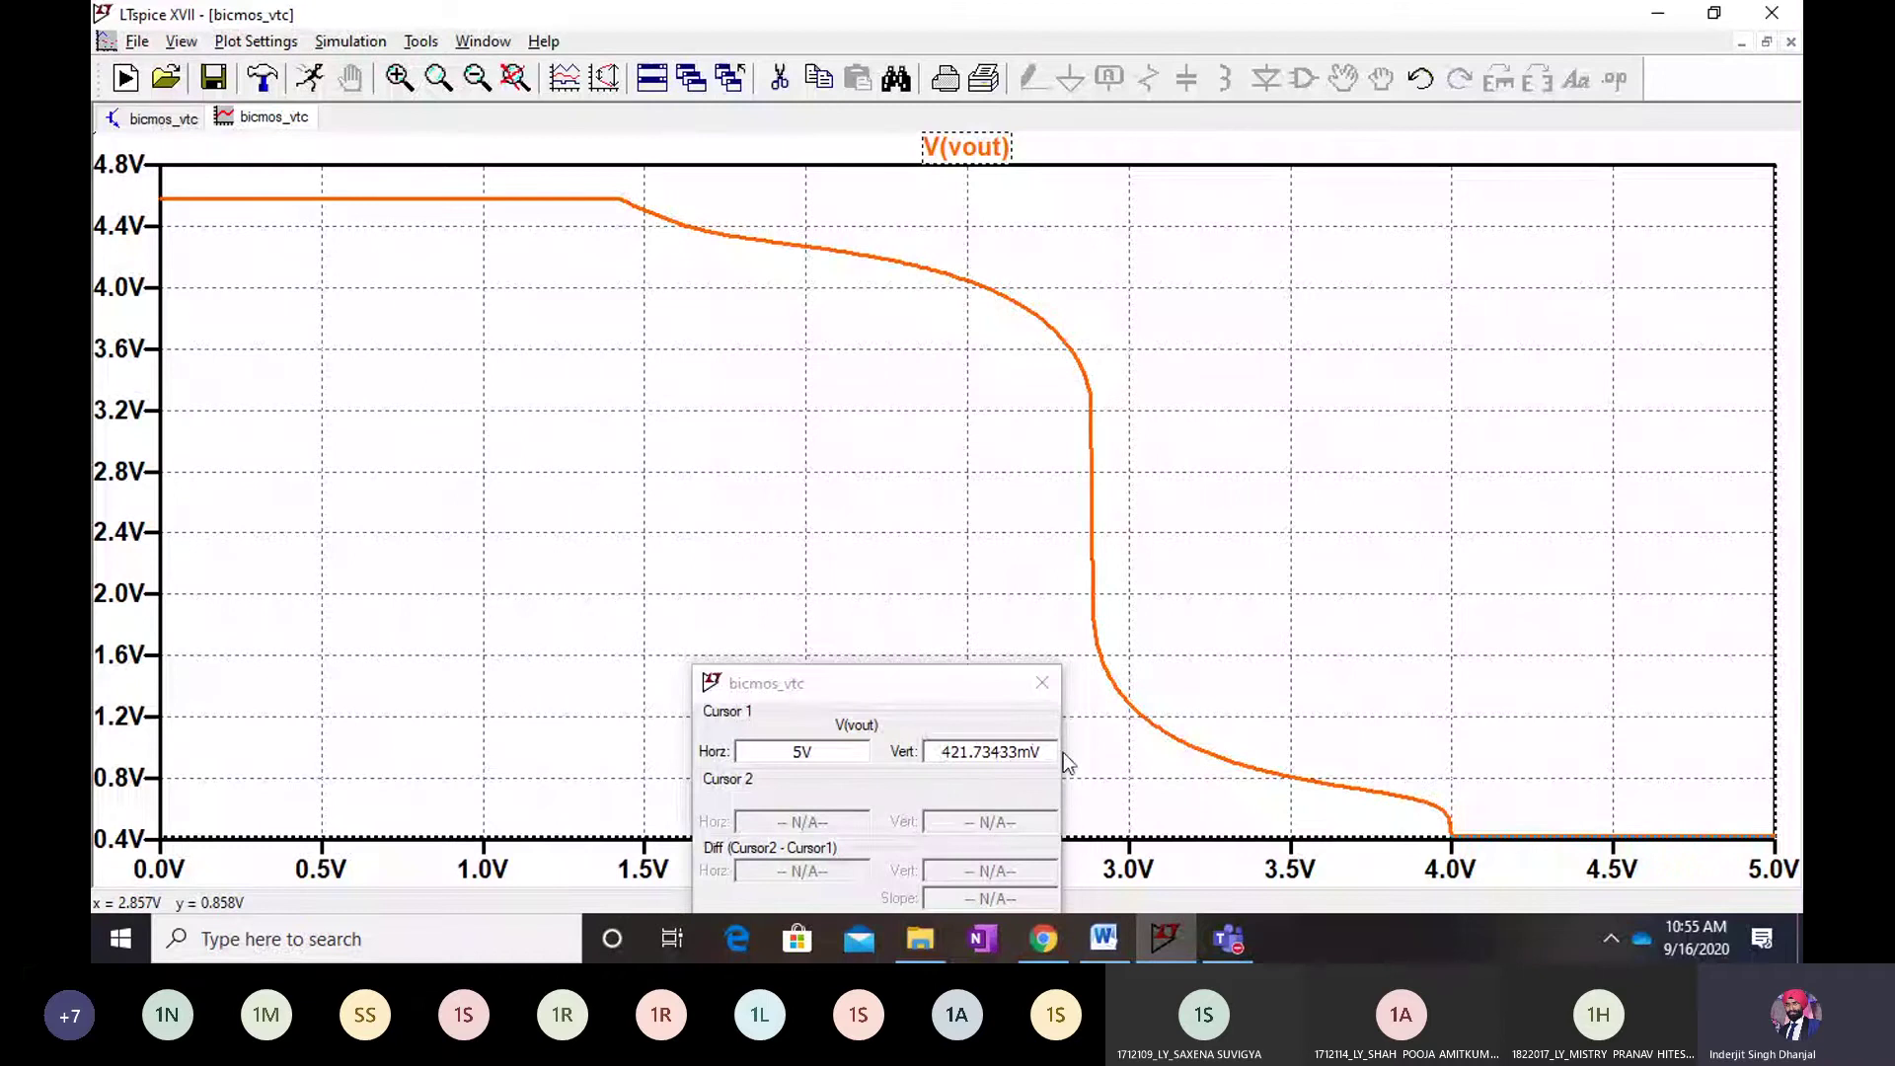
click(1040, 683)
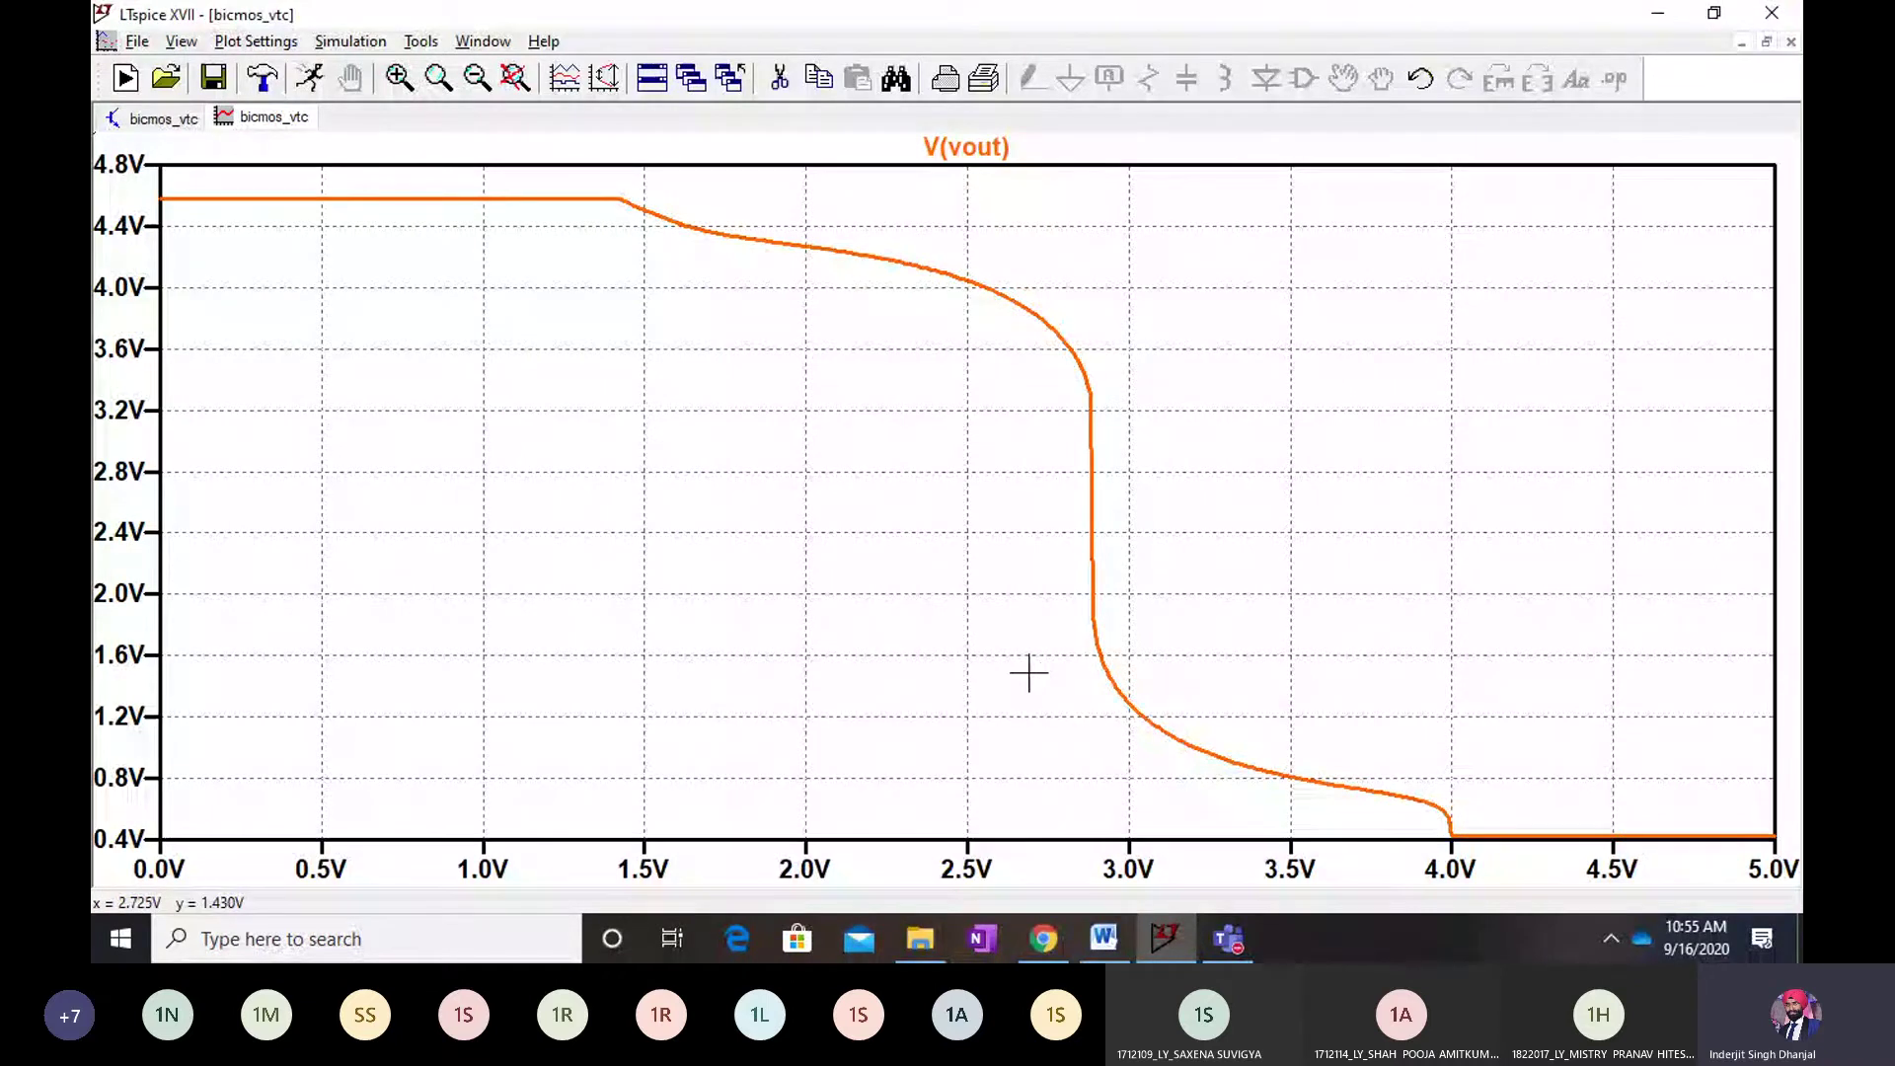
Switch to the Word write-up, examine the Bi-CMOS Inverter column for VOH and VOL in the observation table, and return to LTspice
key(alt+Tab)
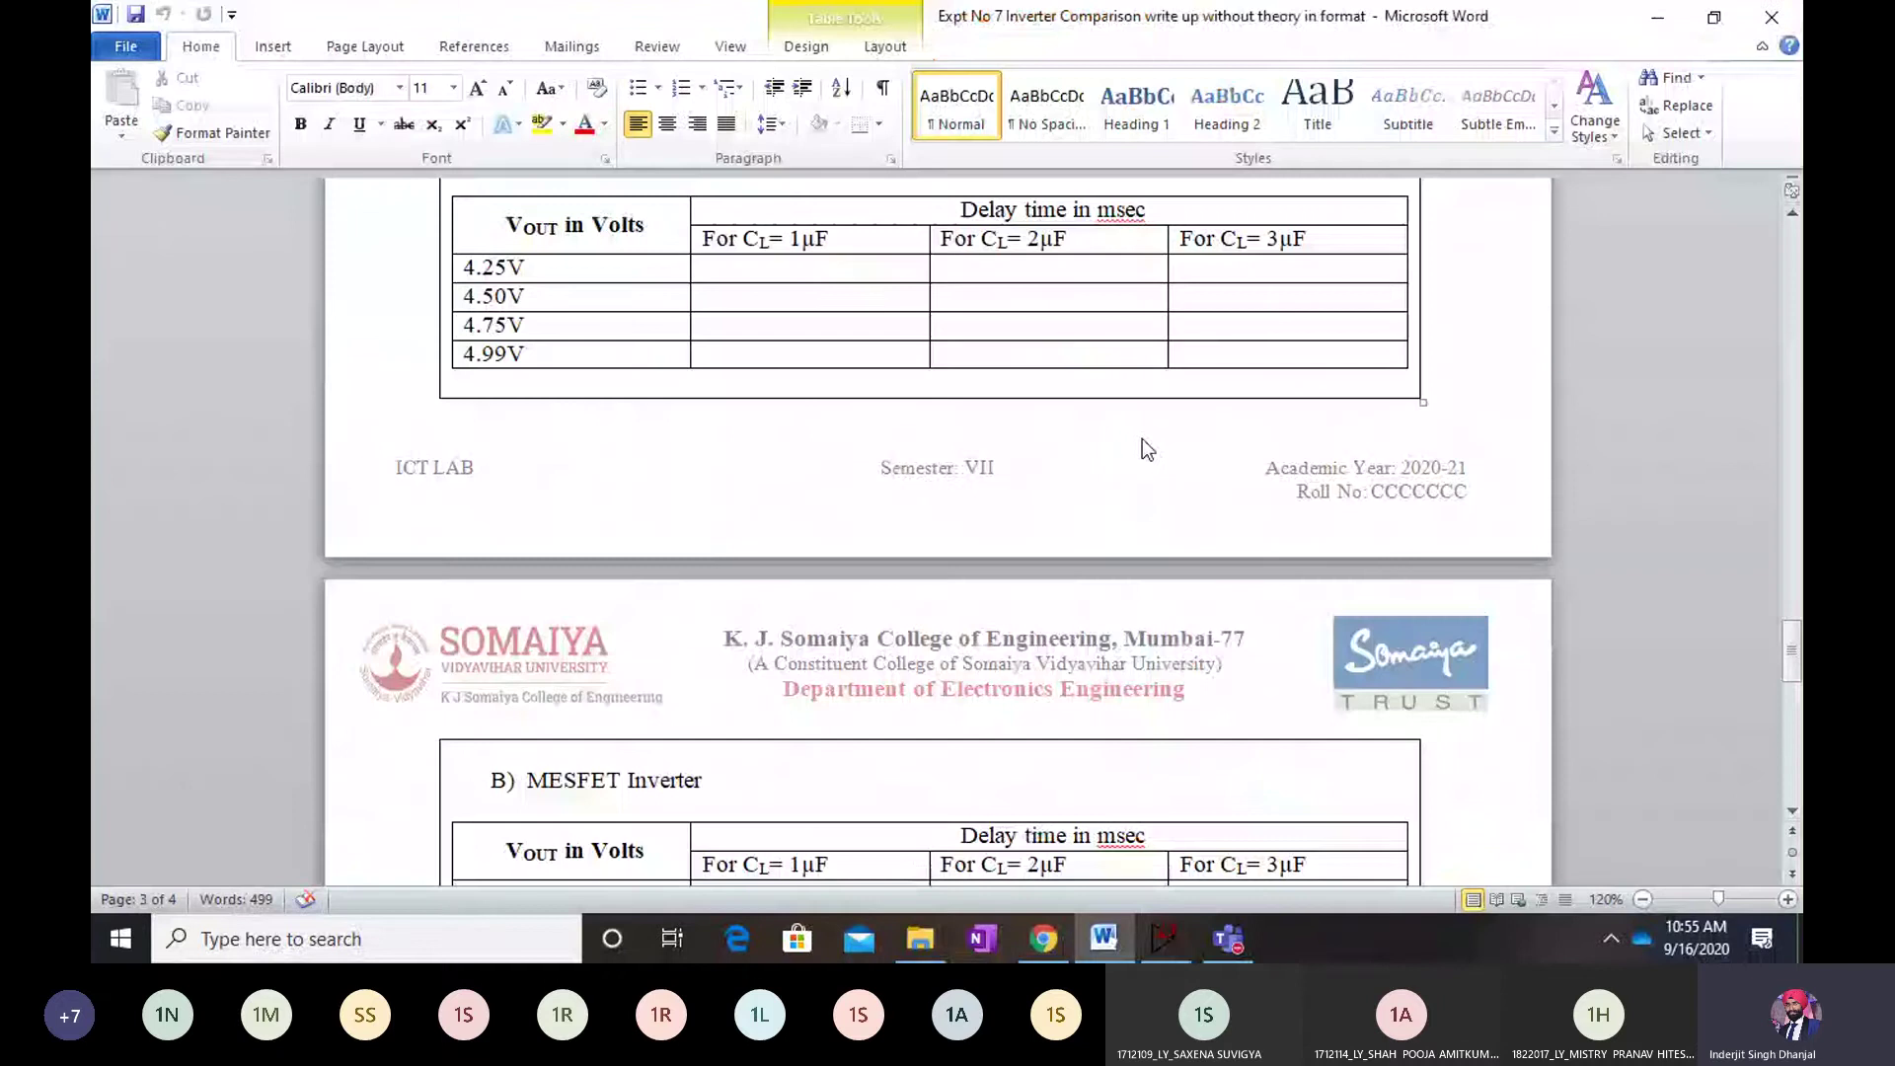
scroll(1145, 449, up, 5)
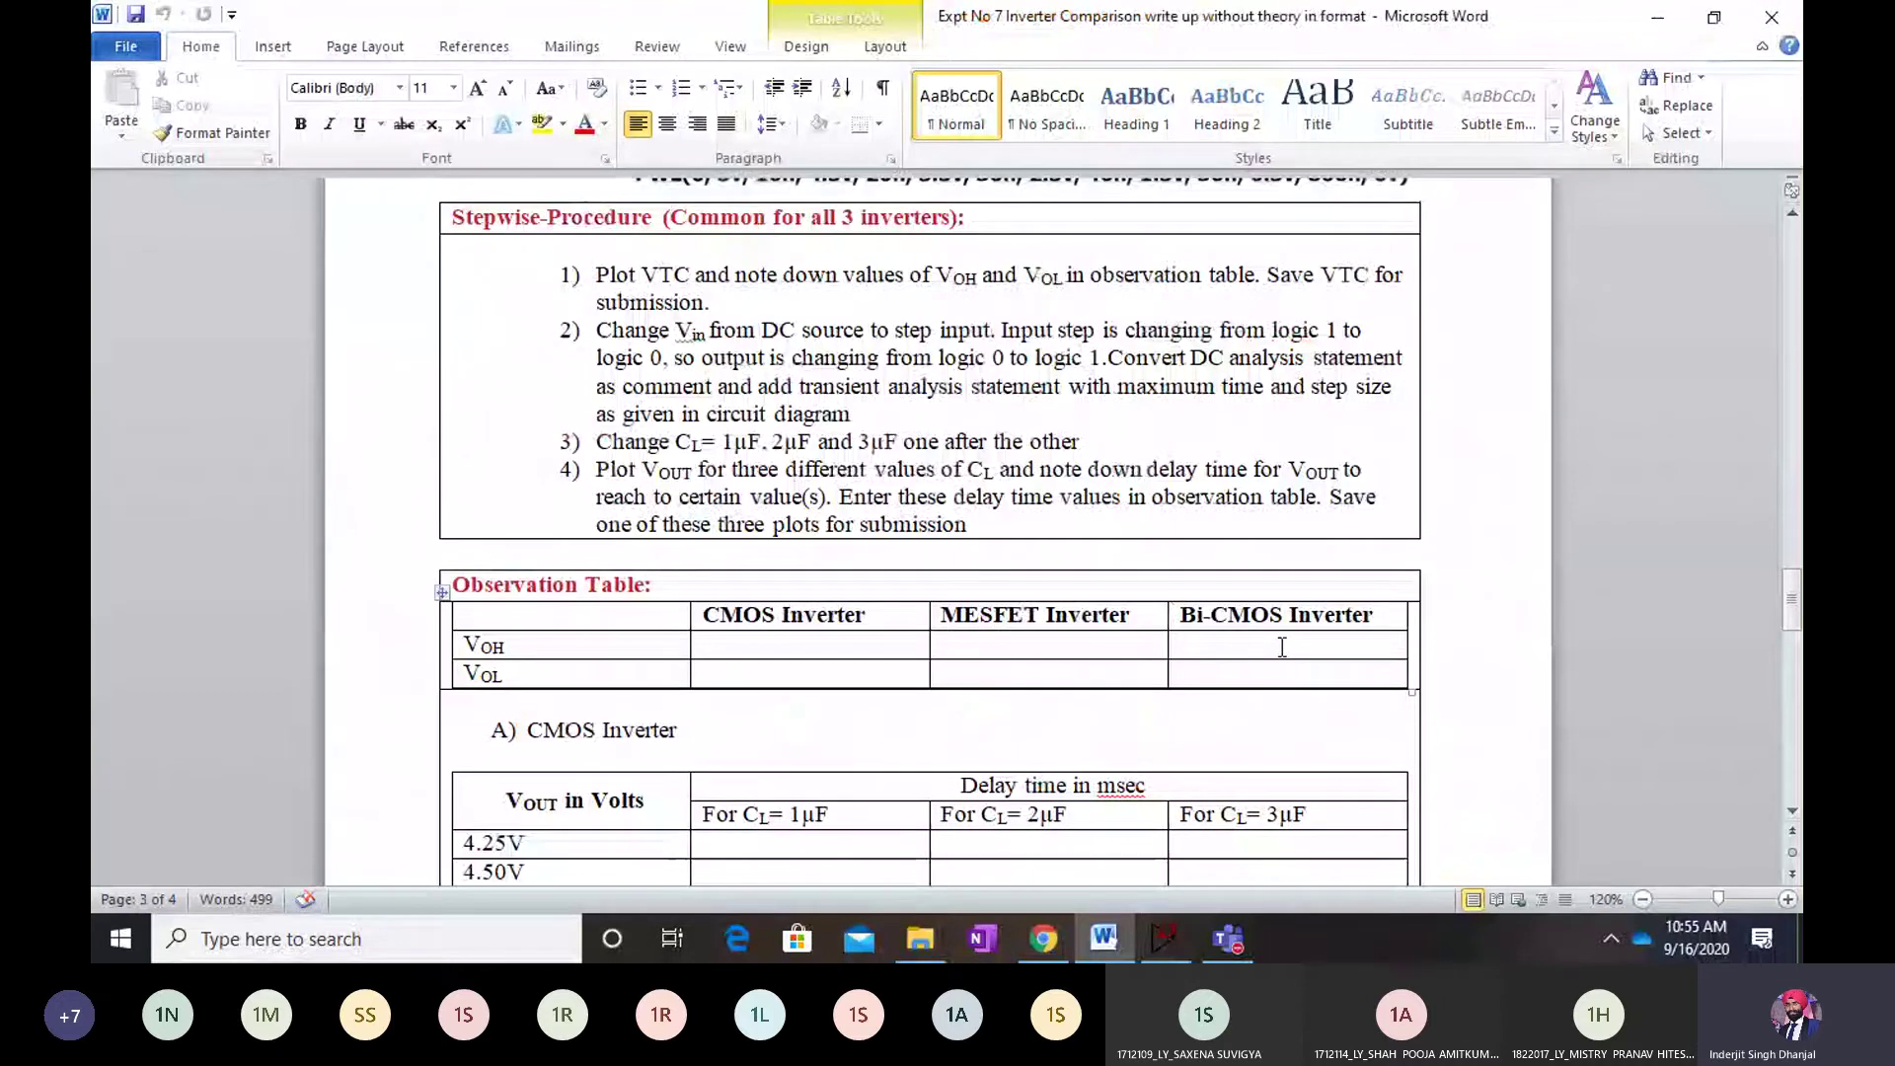
scroll(1282, 647, down, 6)
key(alt+Tab)
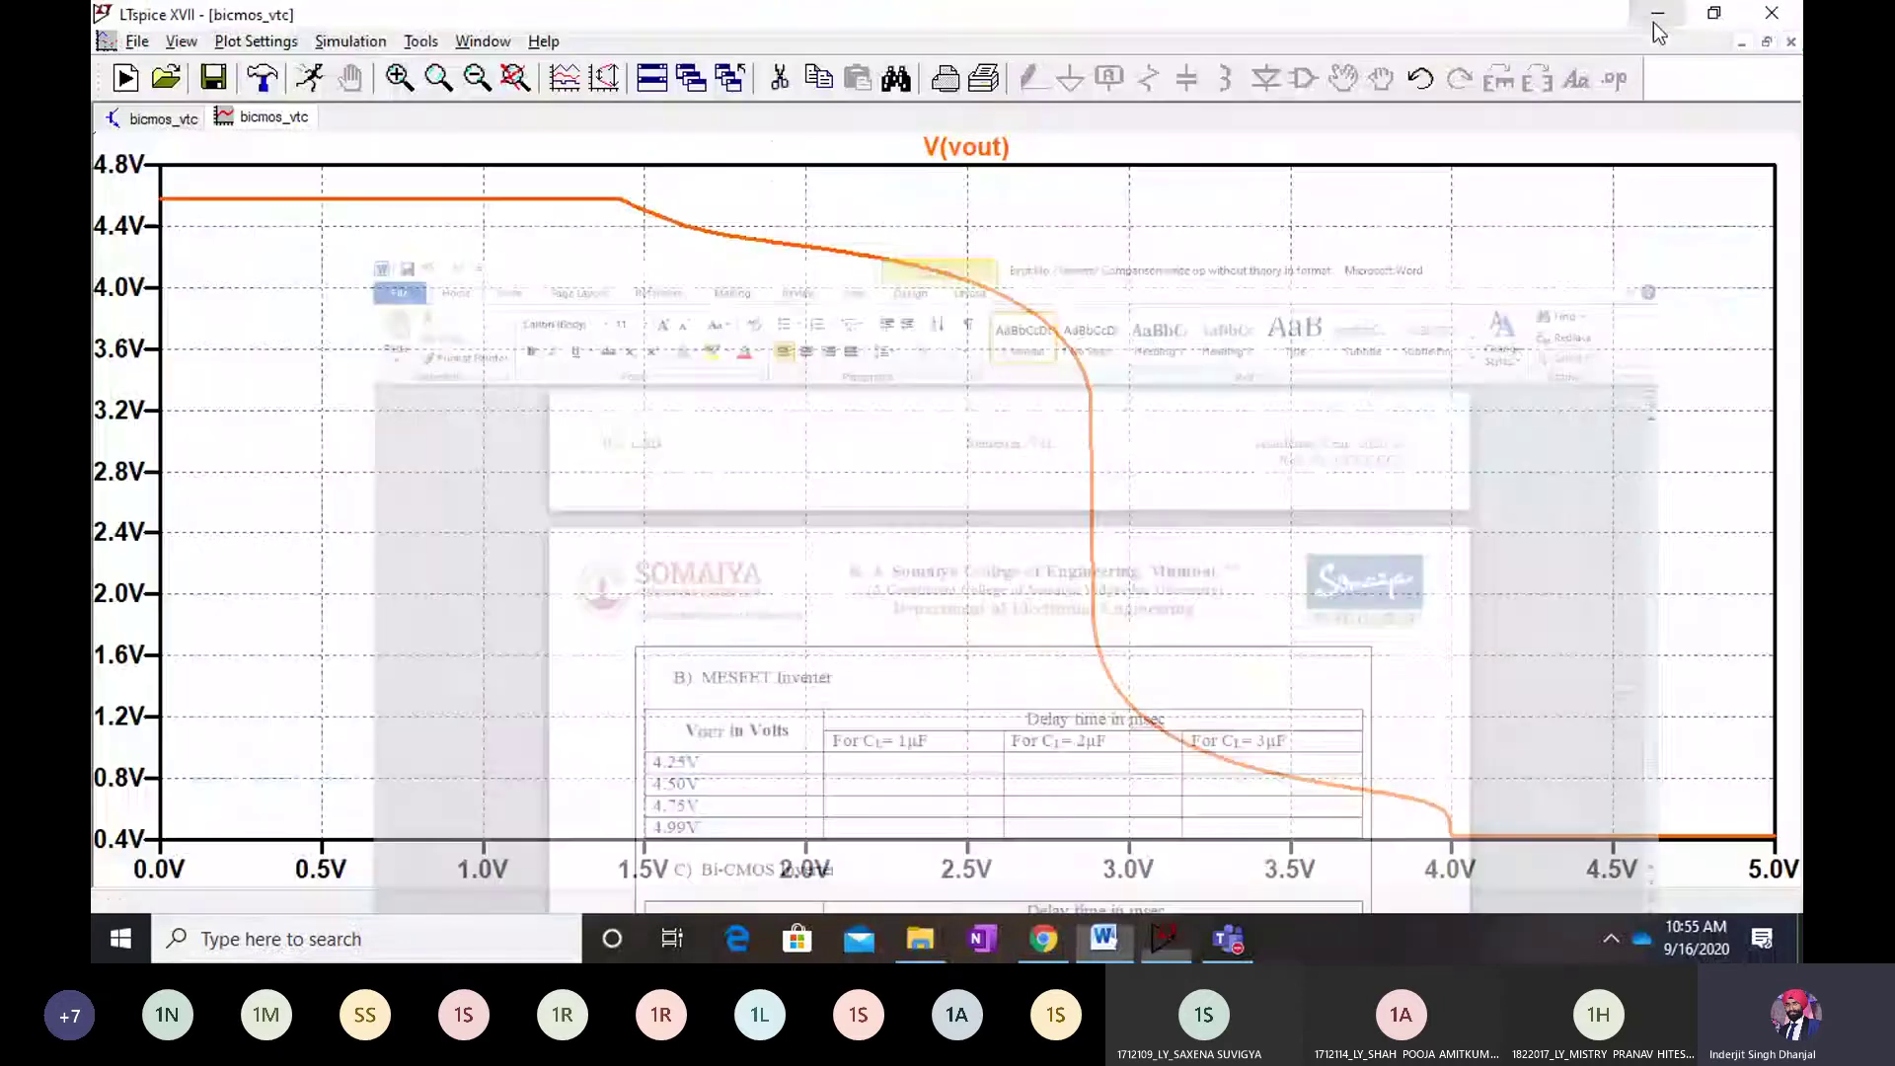
Close the bicmos_vtc waveform window and open the bicoms_speed schematic from the Ltspice folder
right_click(252, 114)
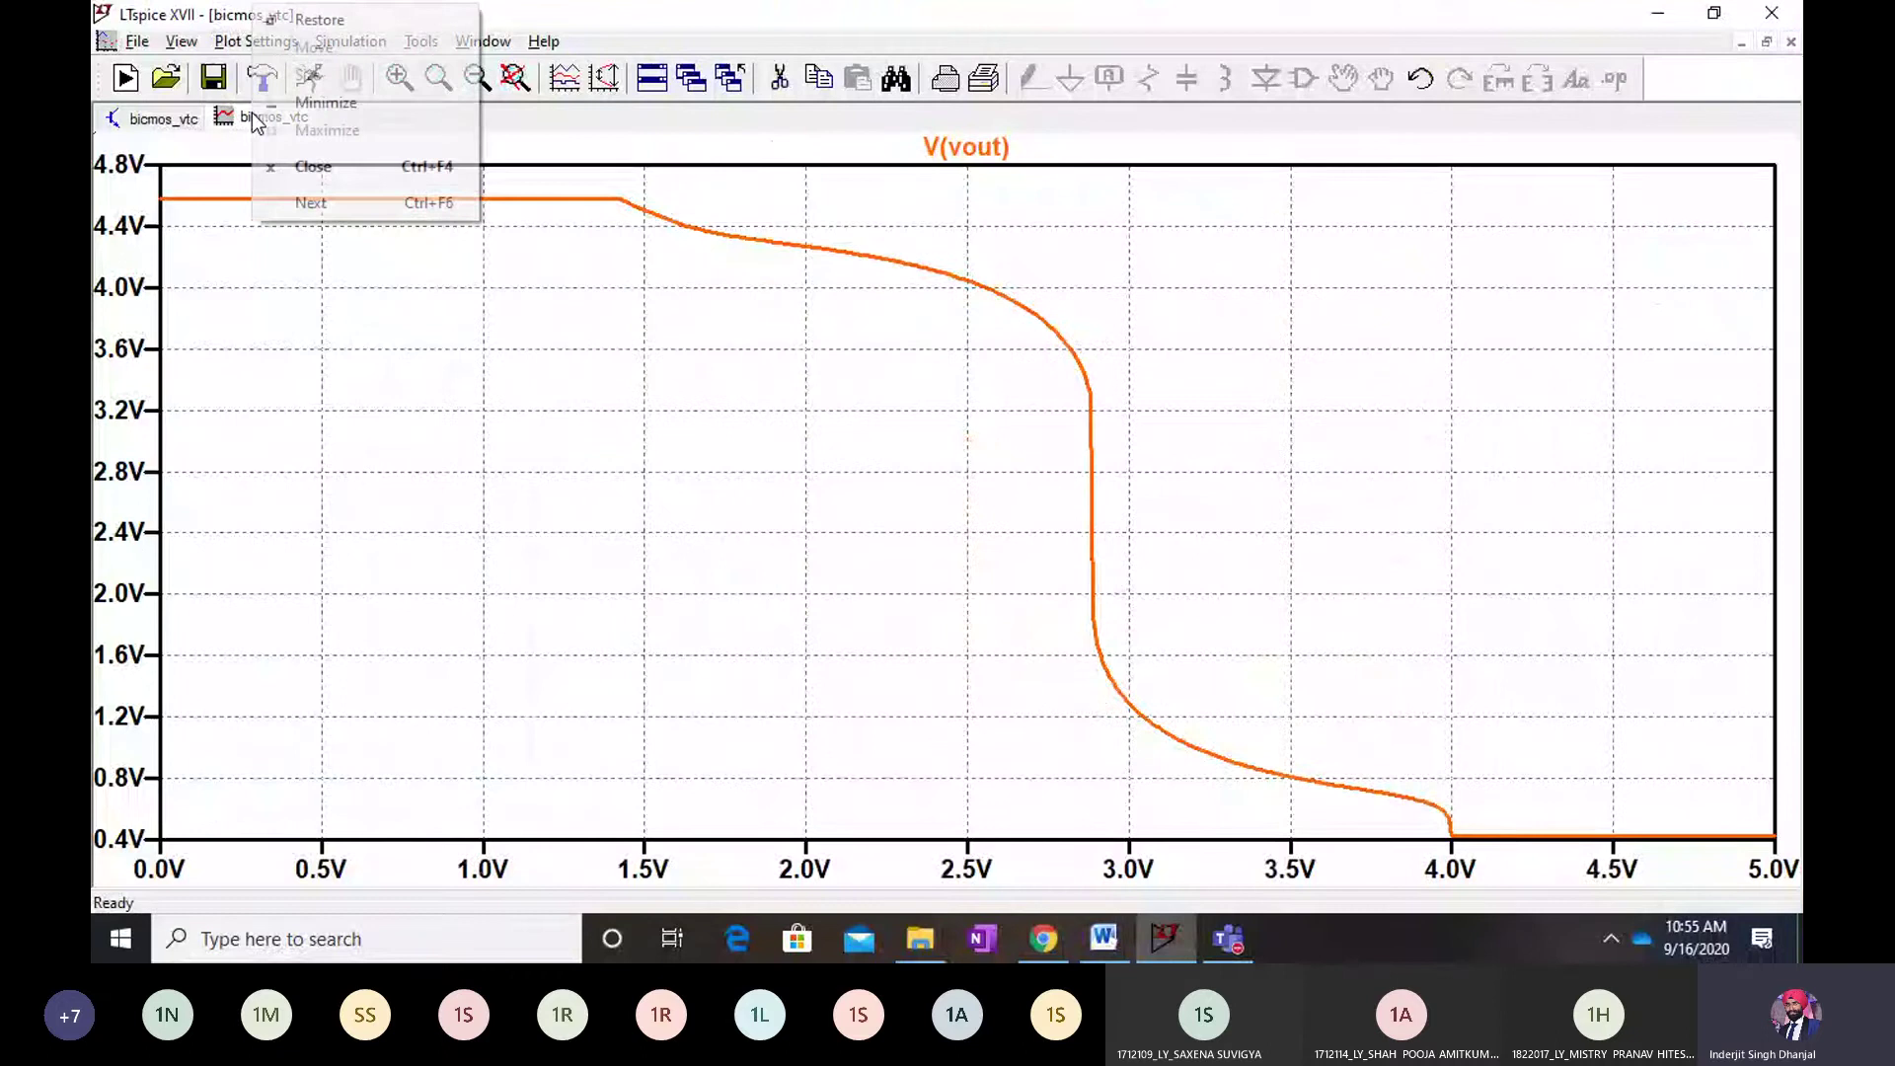
click(288, 165)
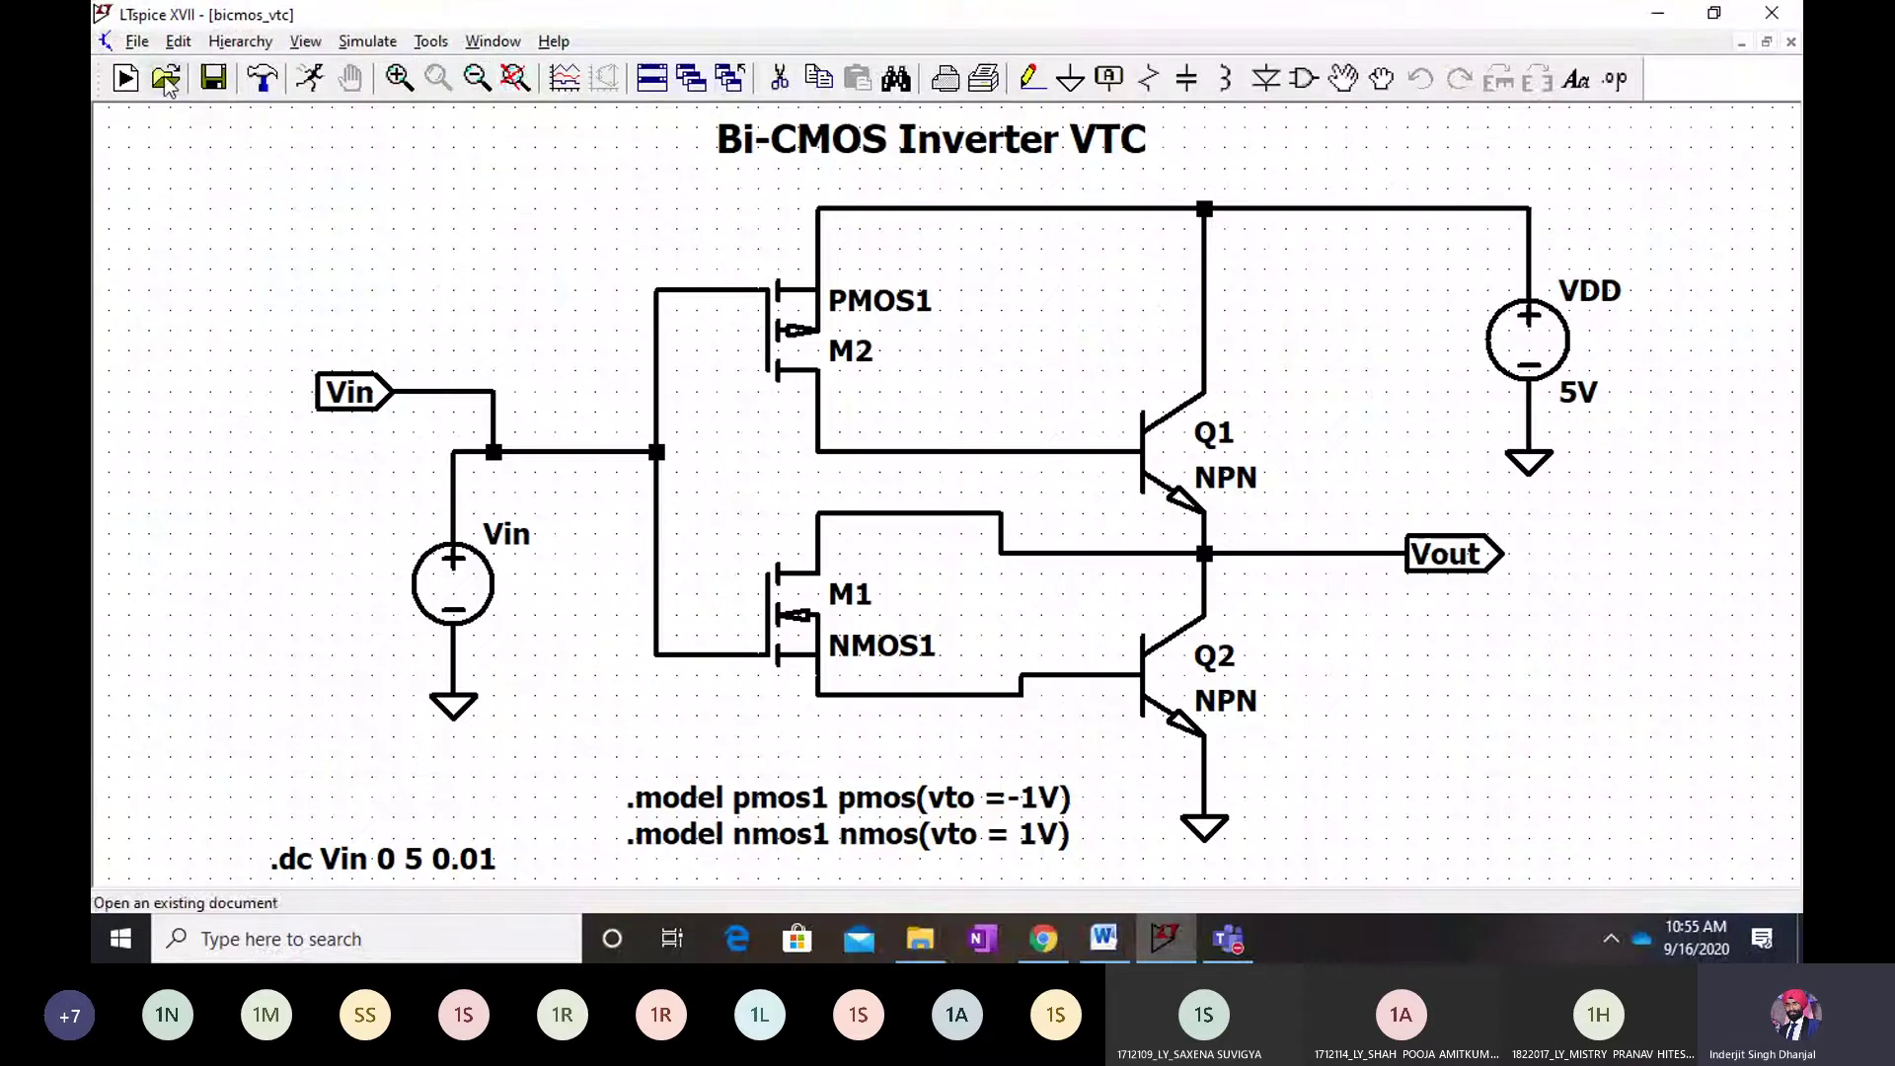
click(165, 79)
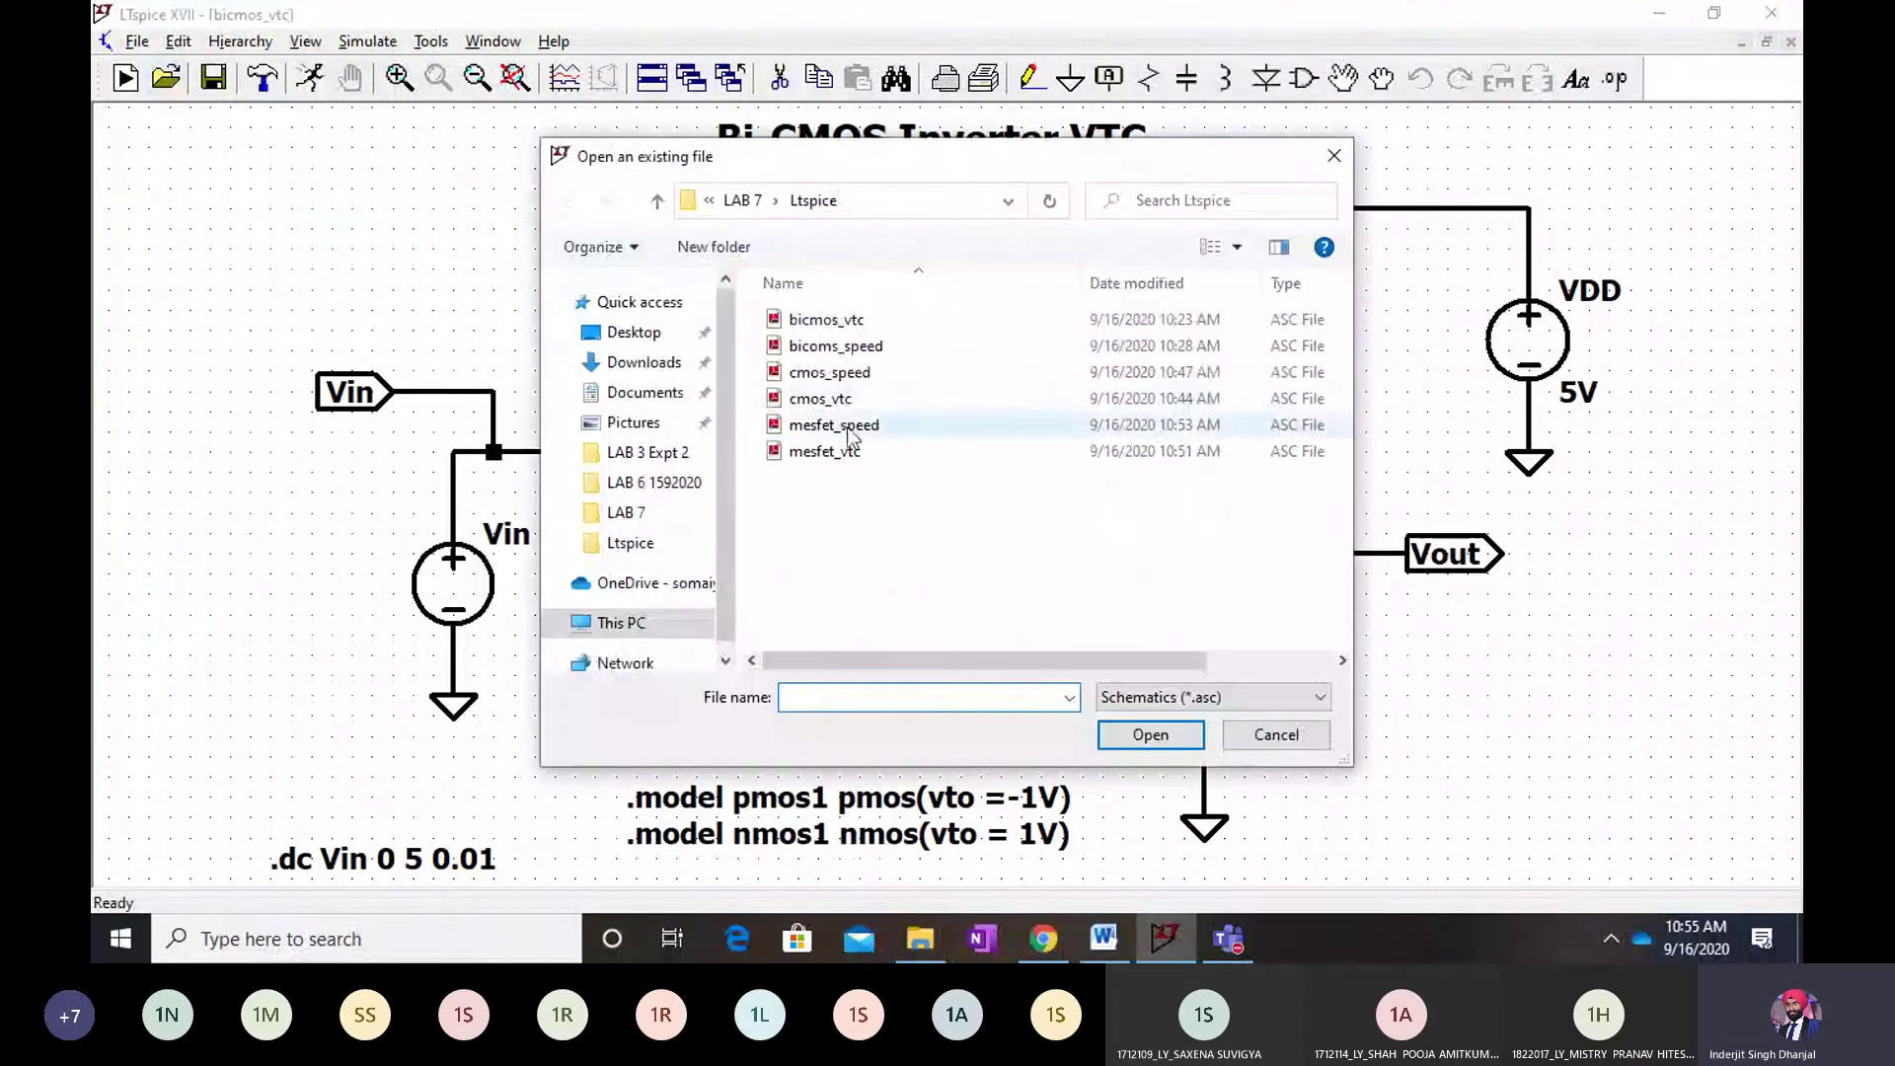
click(869, 348)
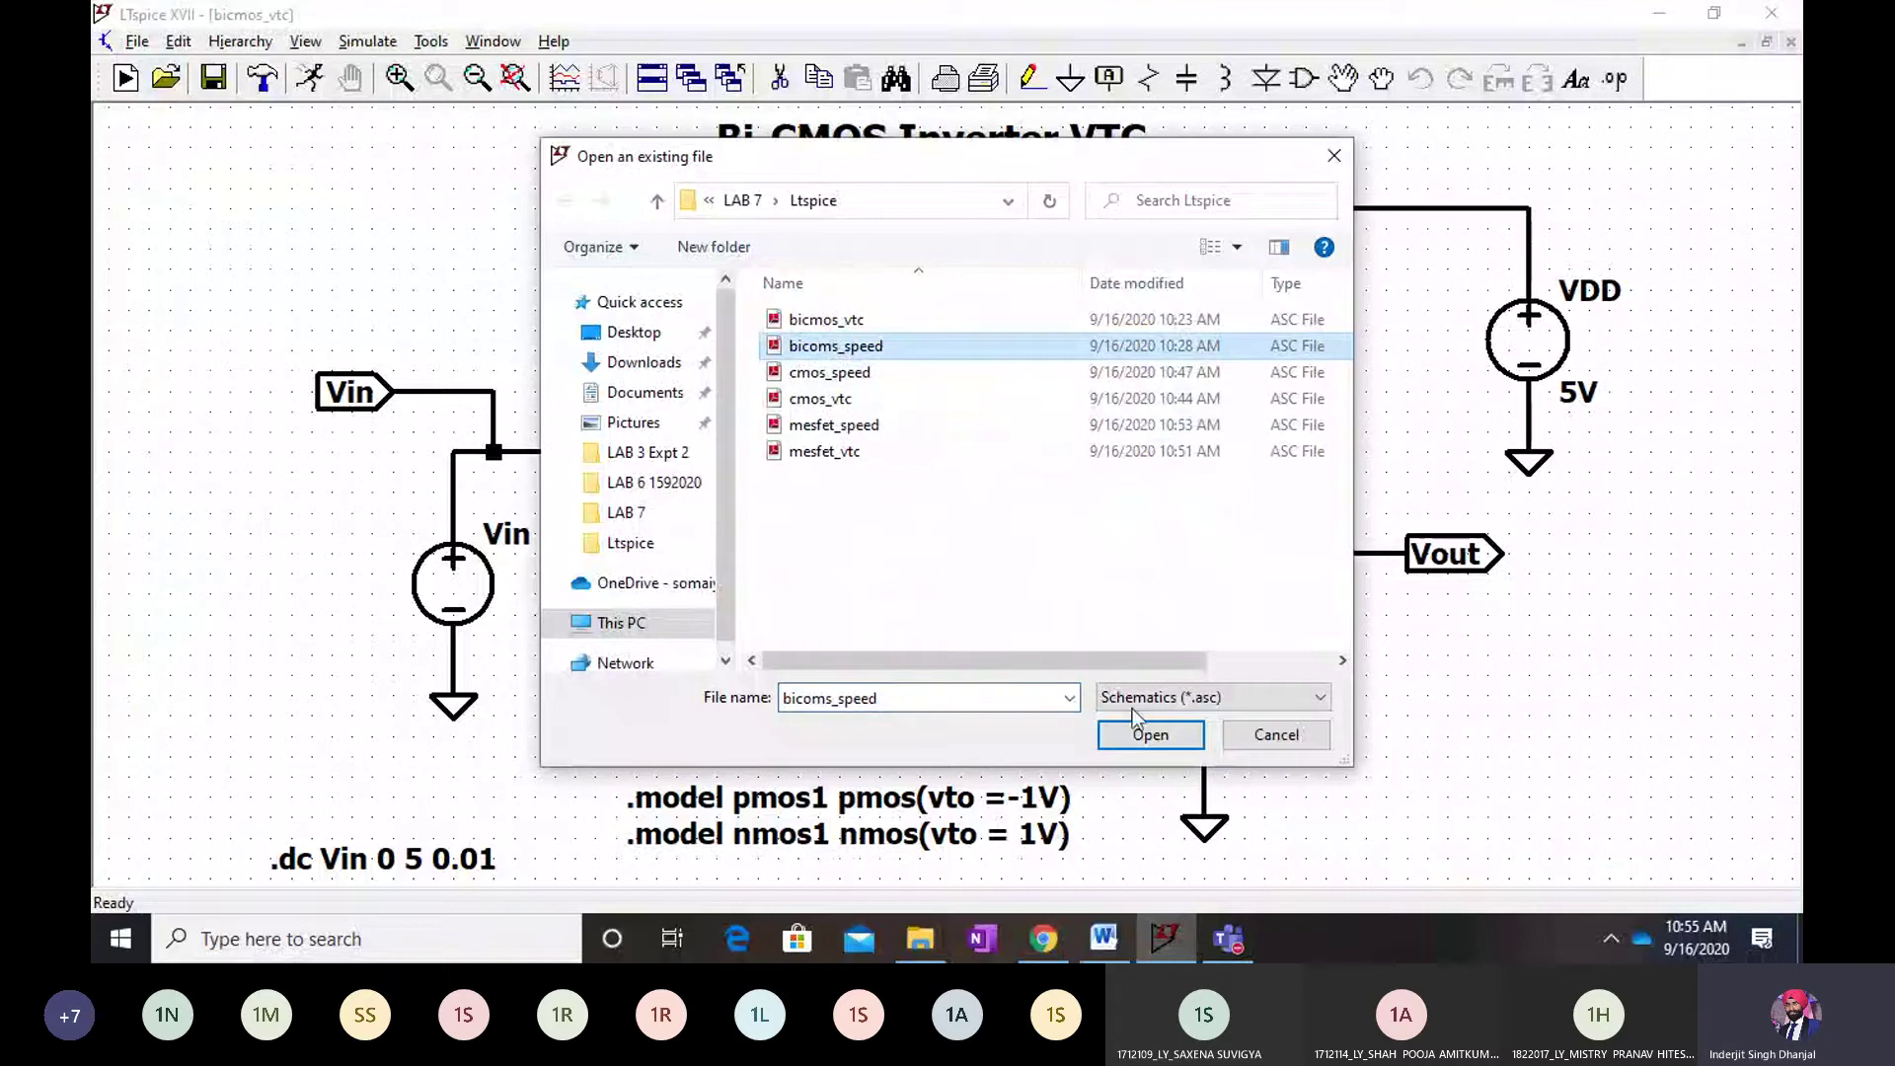
click(1157, 744)
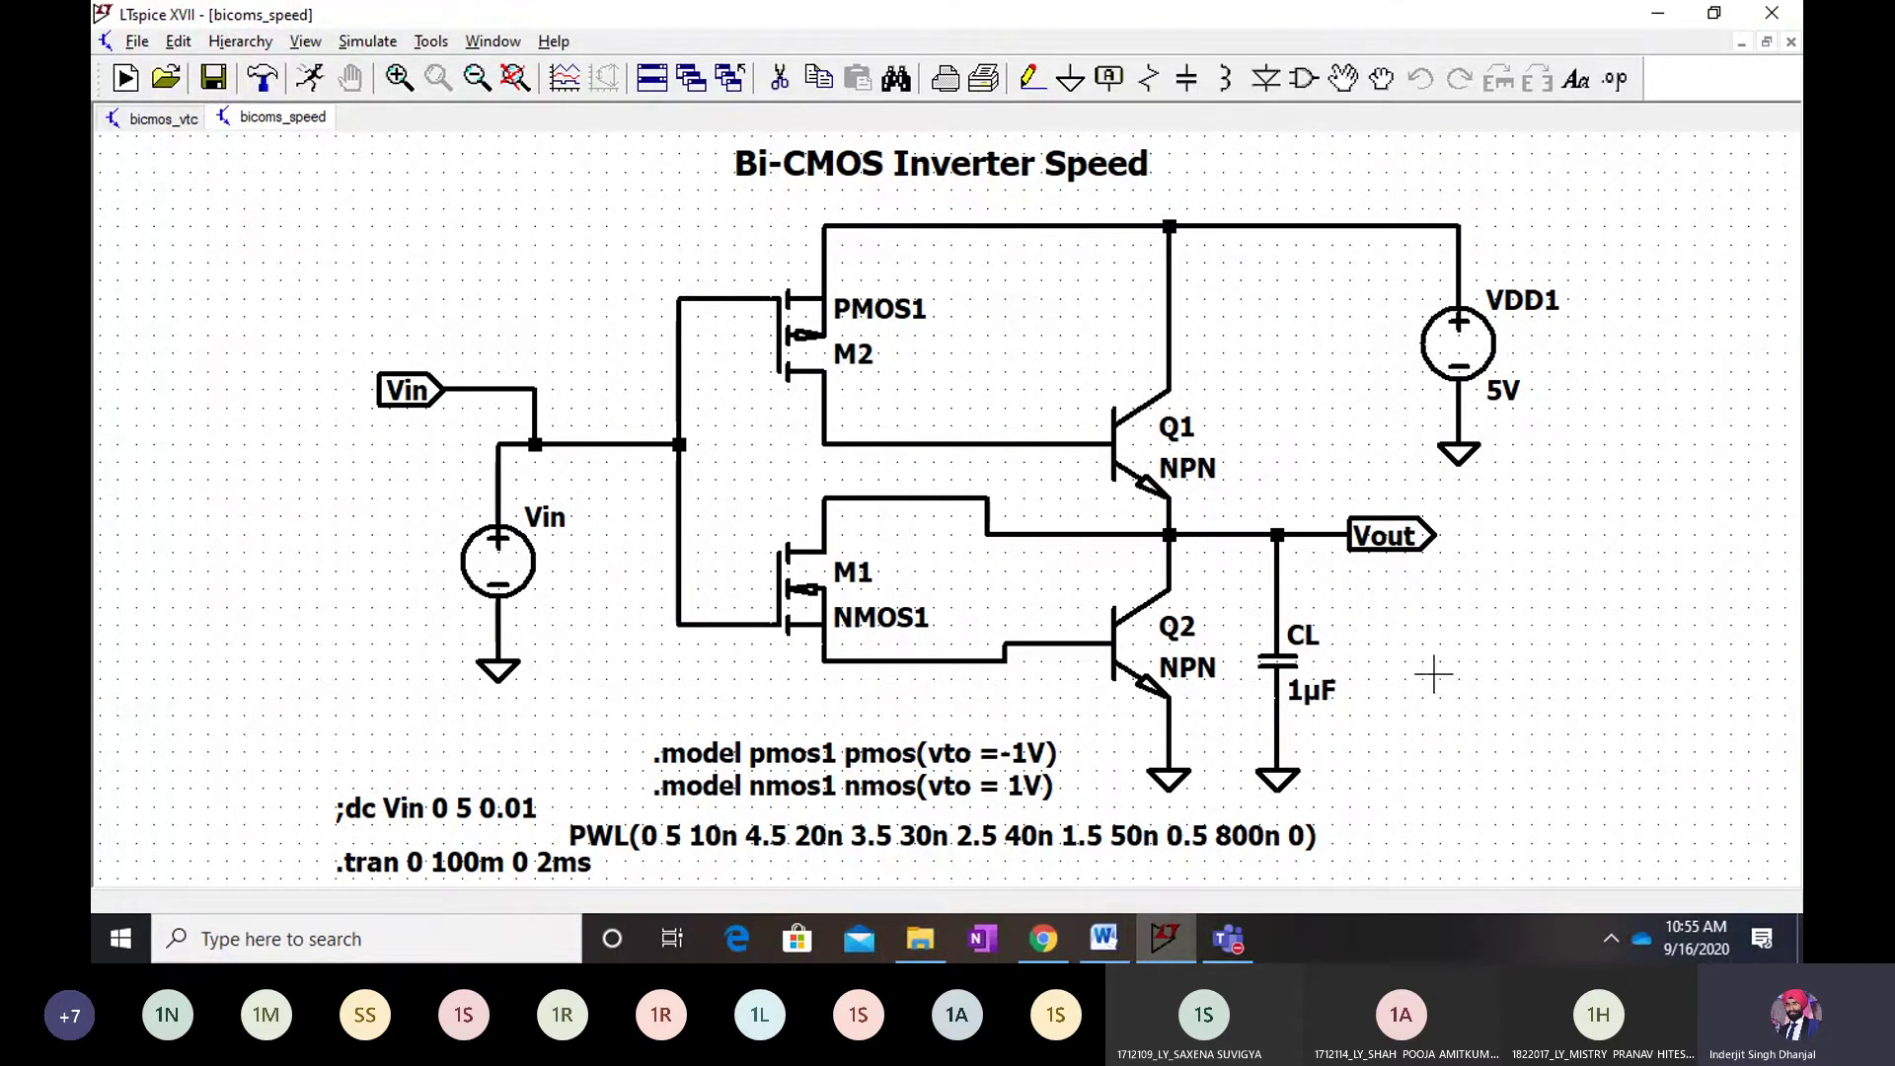
Switch to the Word write-up, check the Bi-CMOS Inverter delay-time table, and return to LTspice
click(1104, 939)
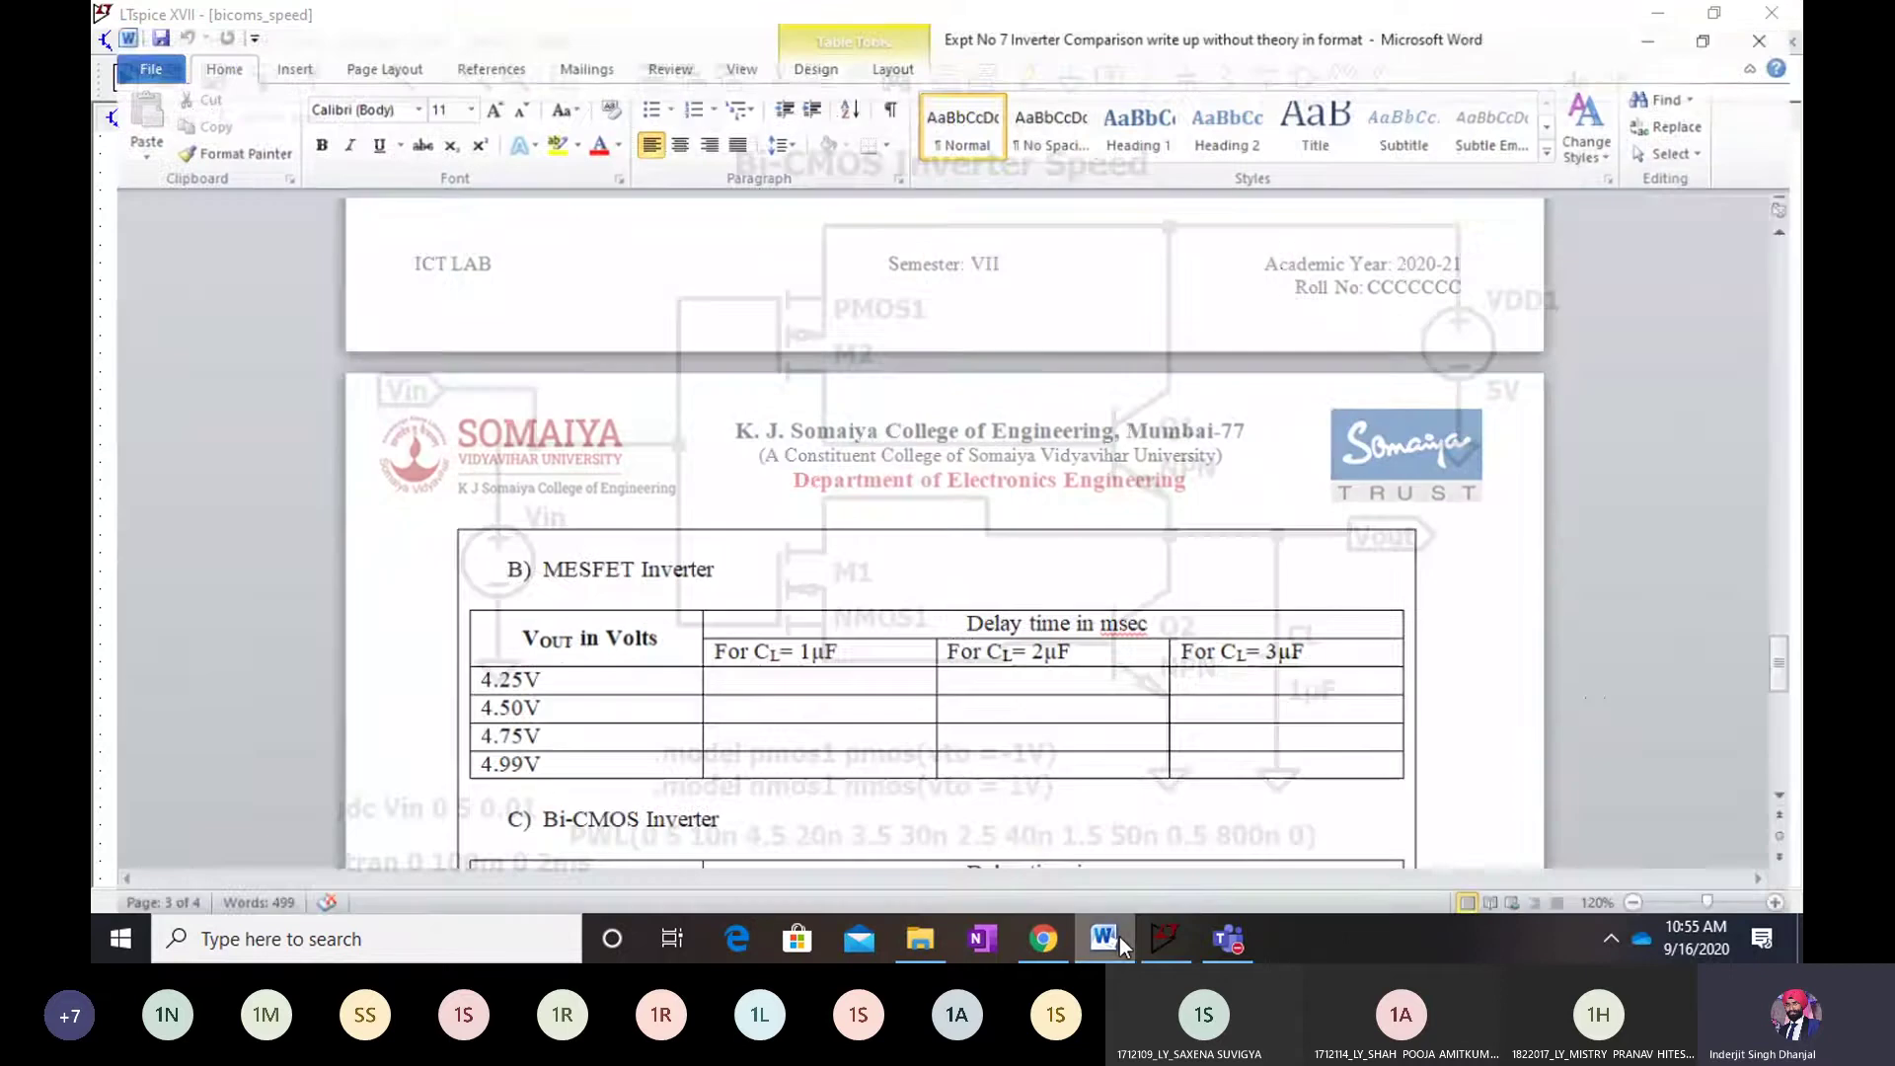
scroll(921, 698, down, 7)
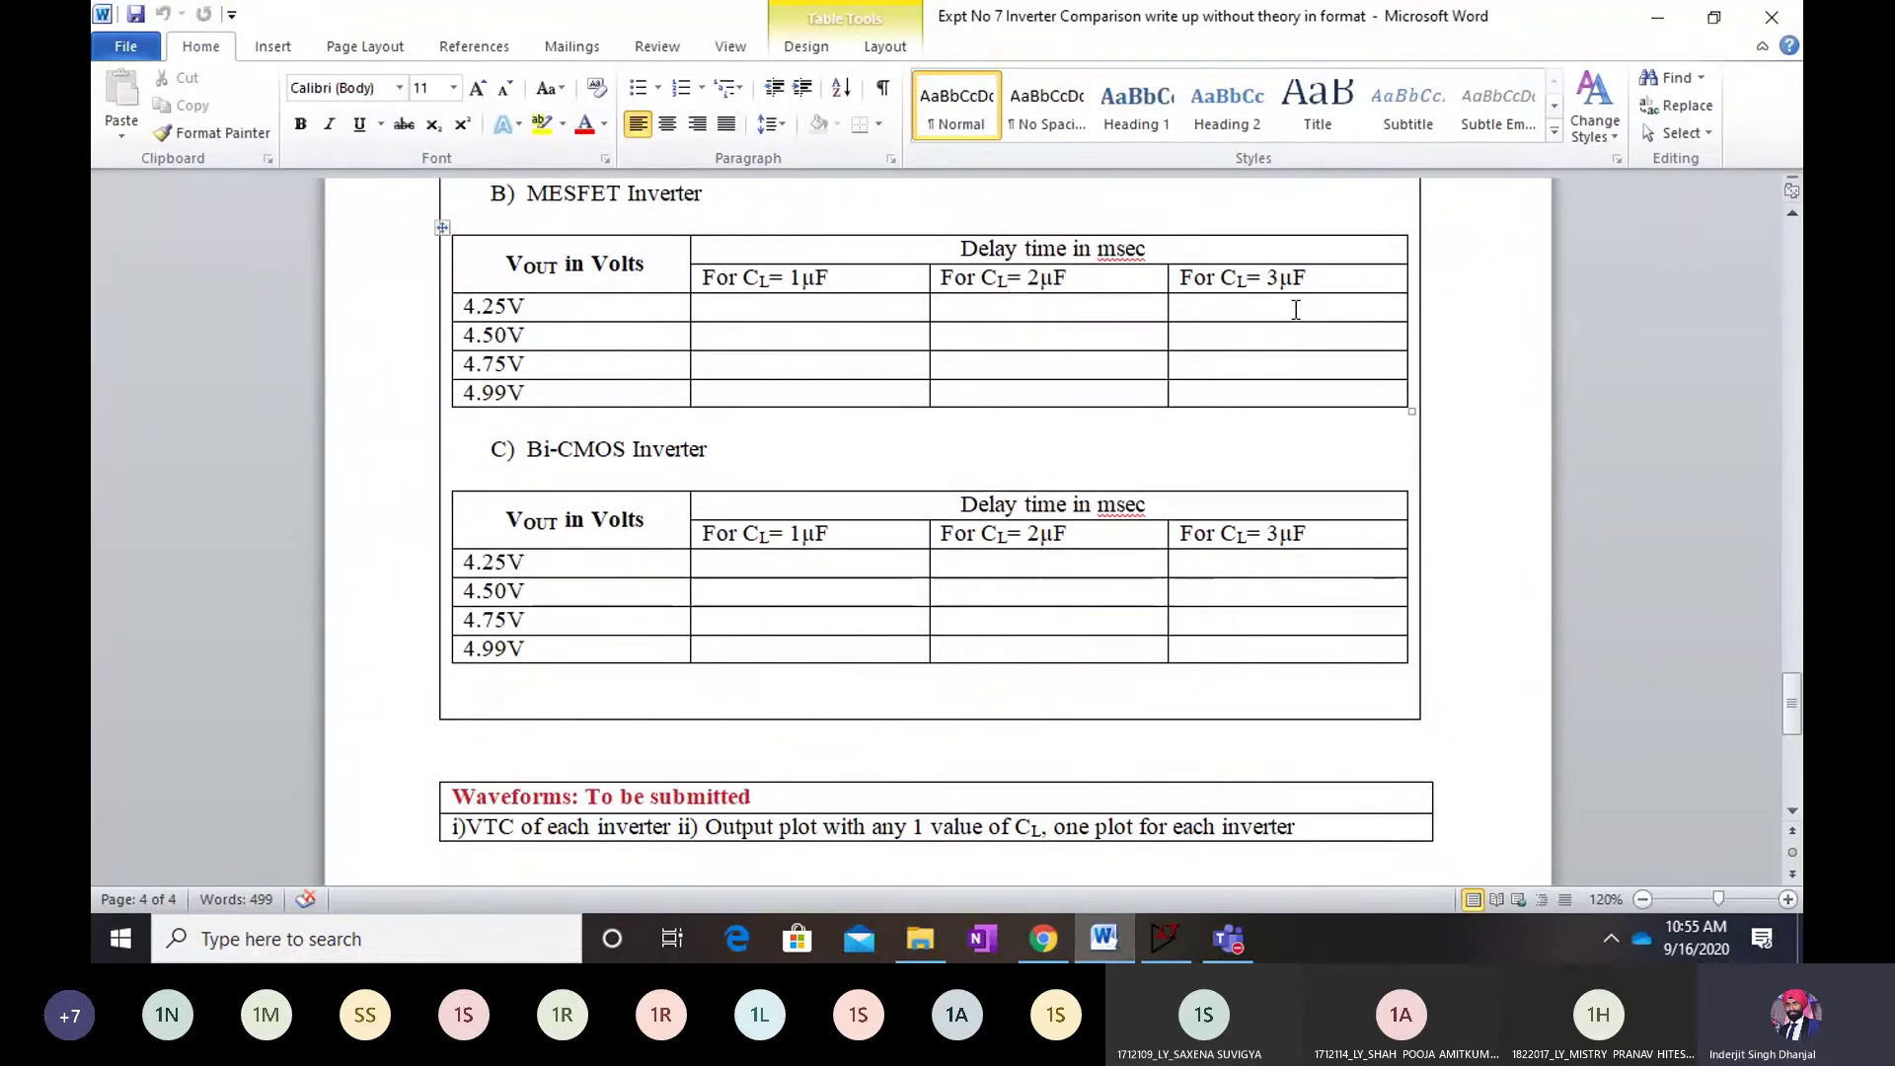
click(1666, 28)
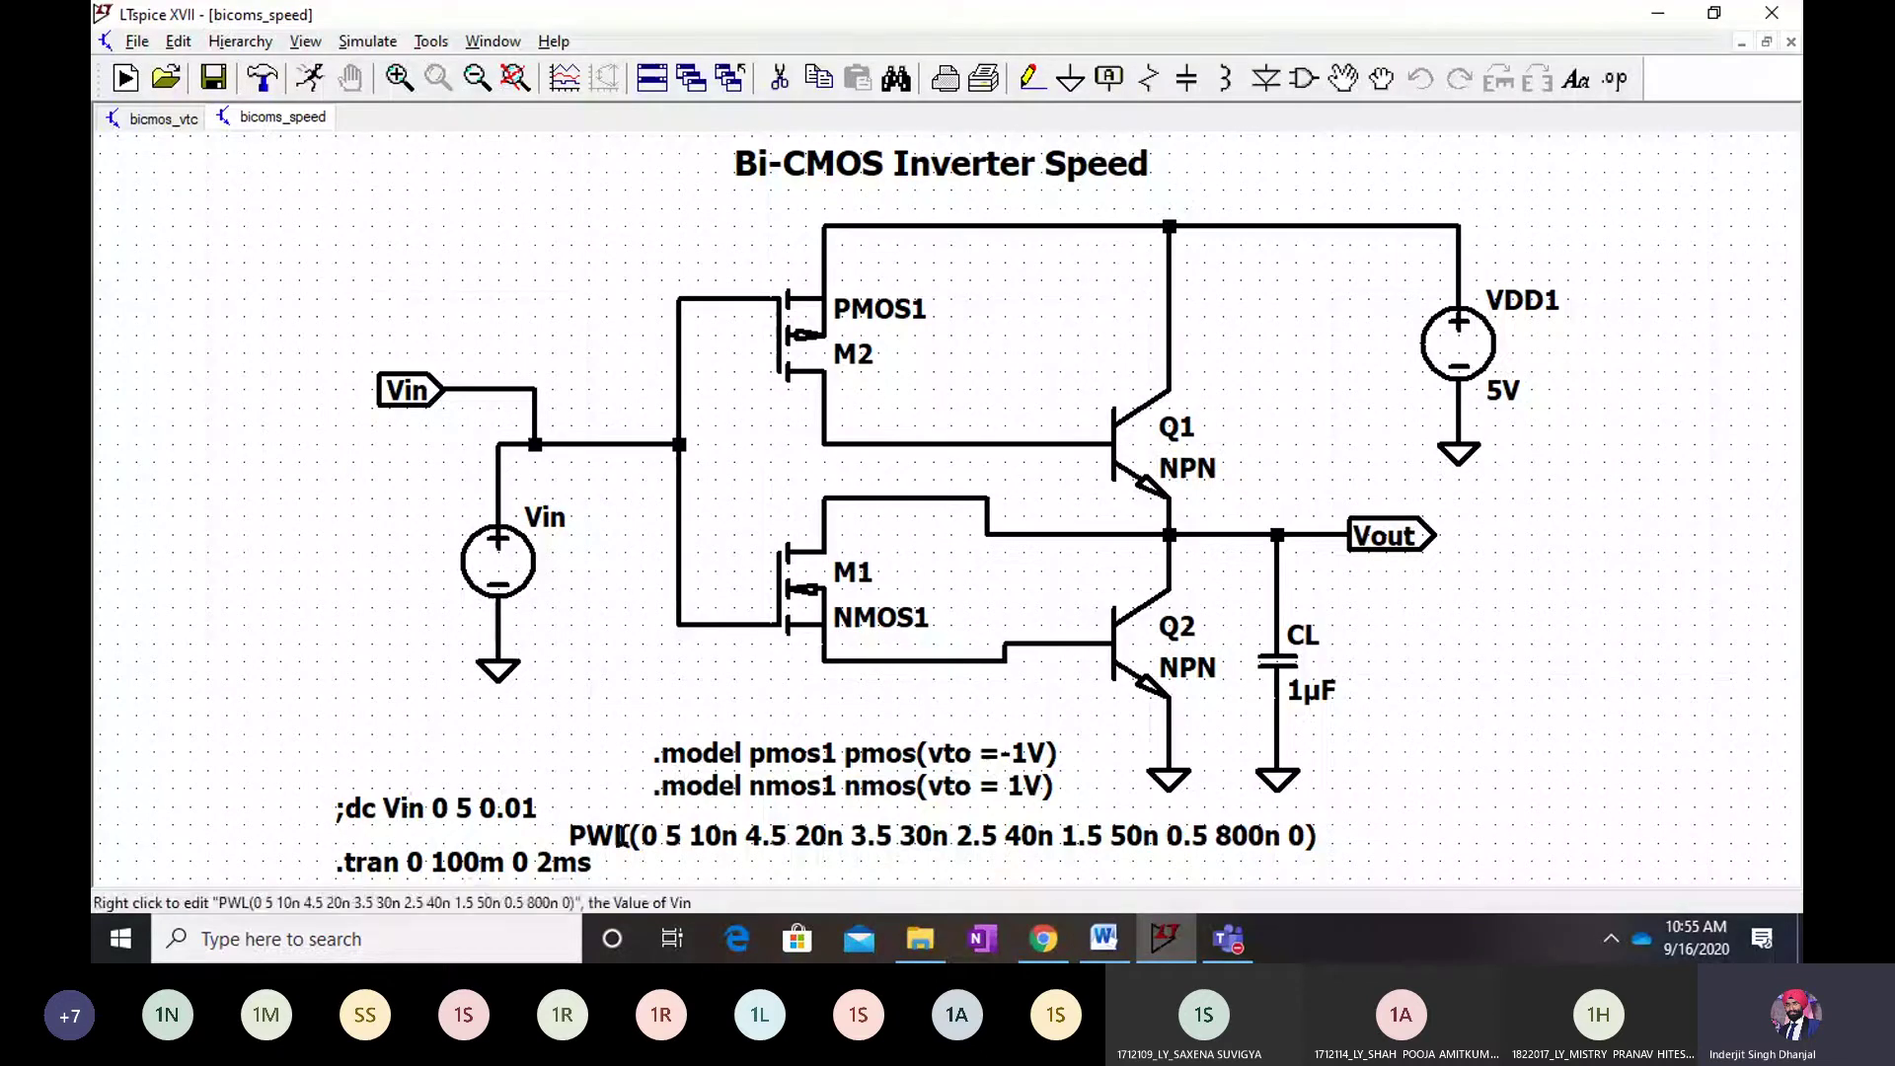
Review the complete list of PWL time and voltage points of the Vin source in the Bi-CMOS speed circuit
right_click(515, 575)
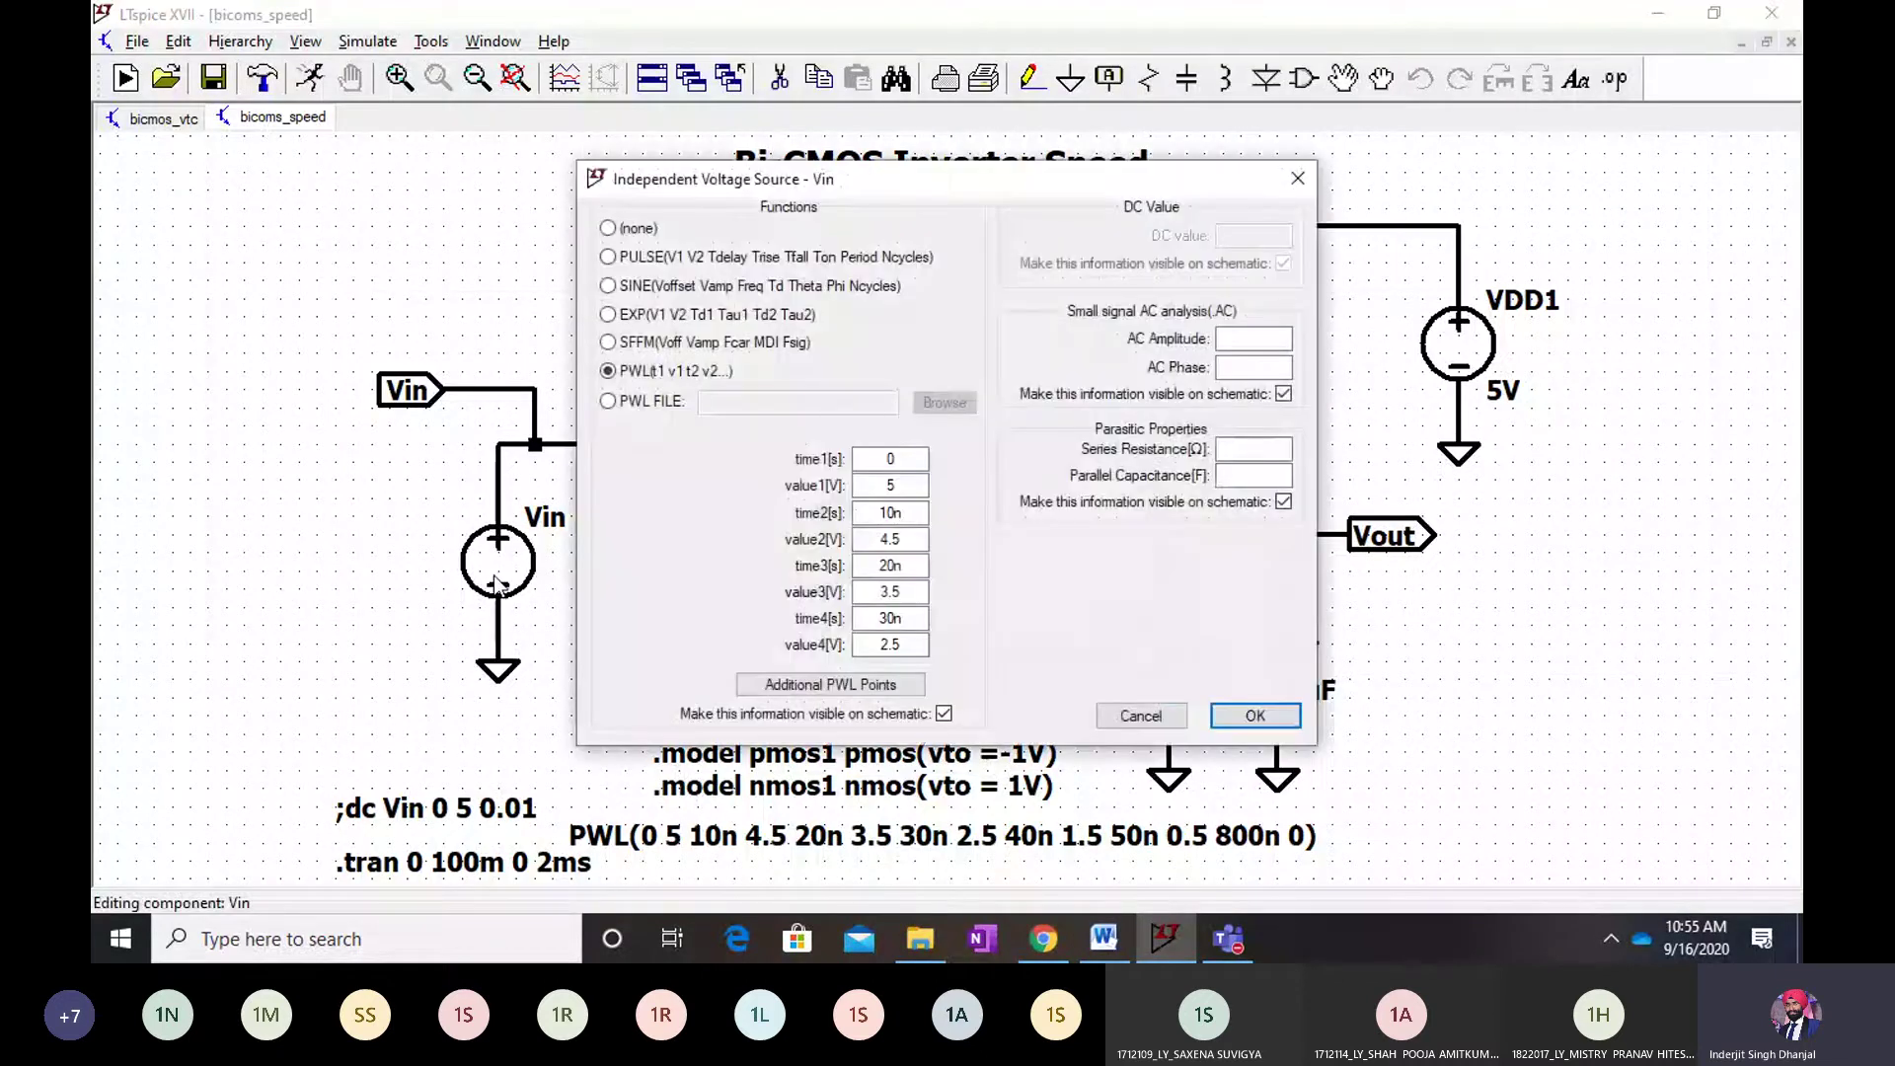
click(868, 681)
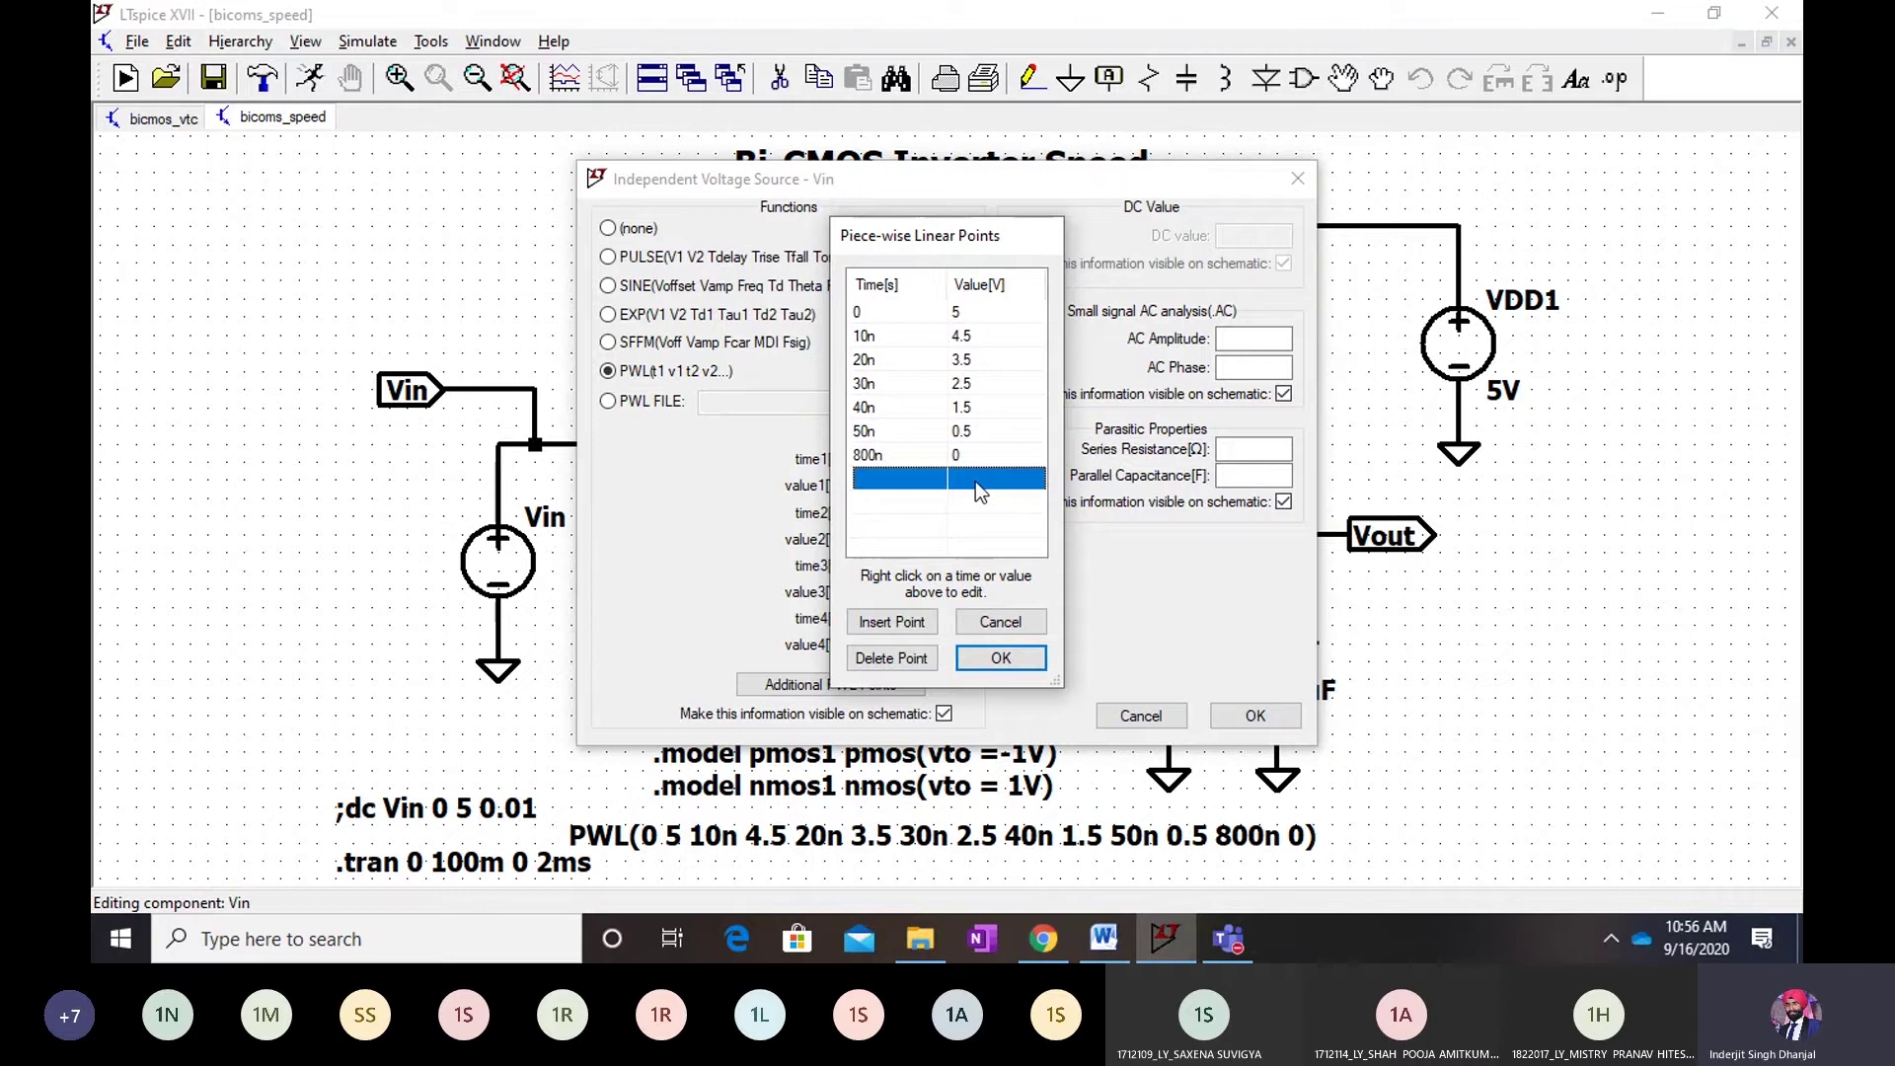
click(999, 658)
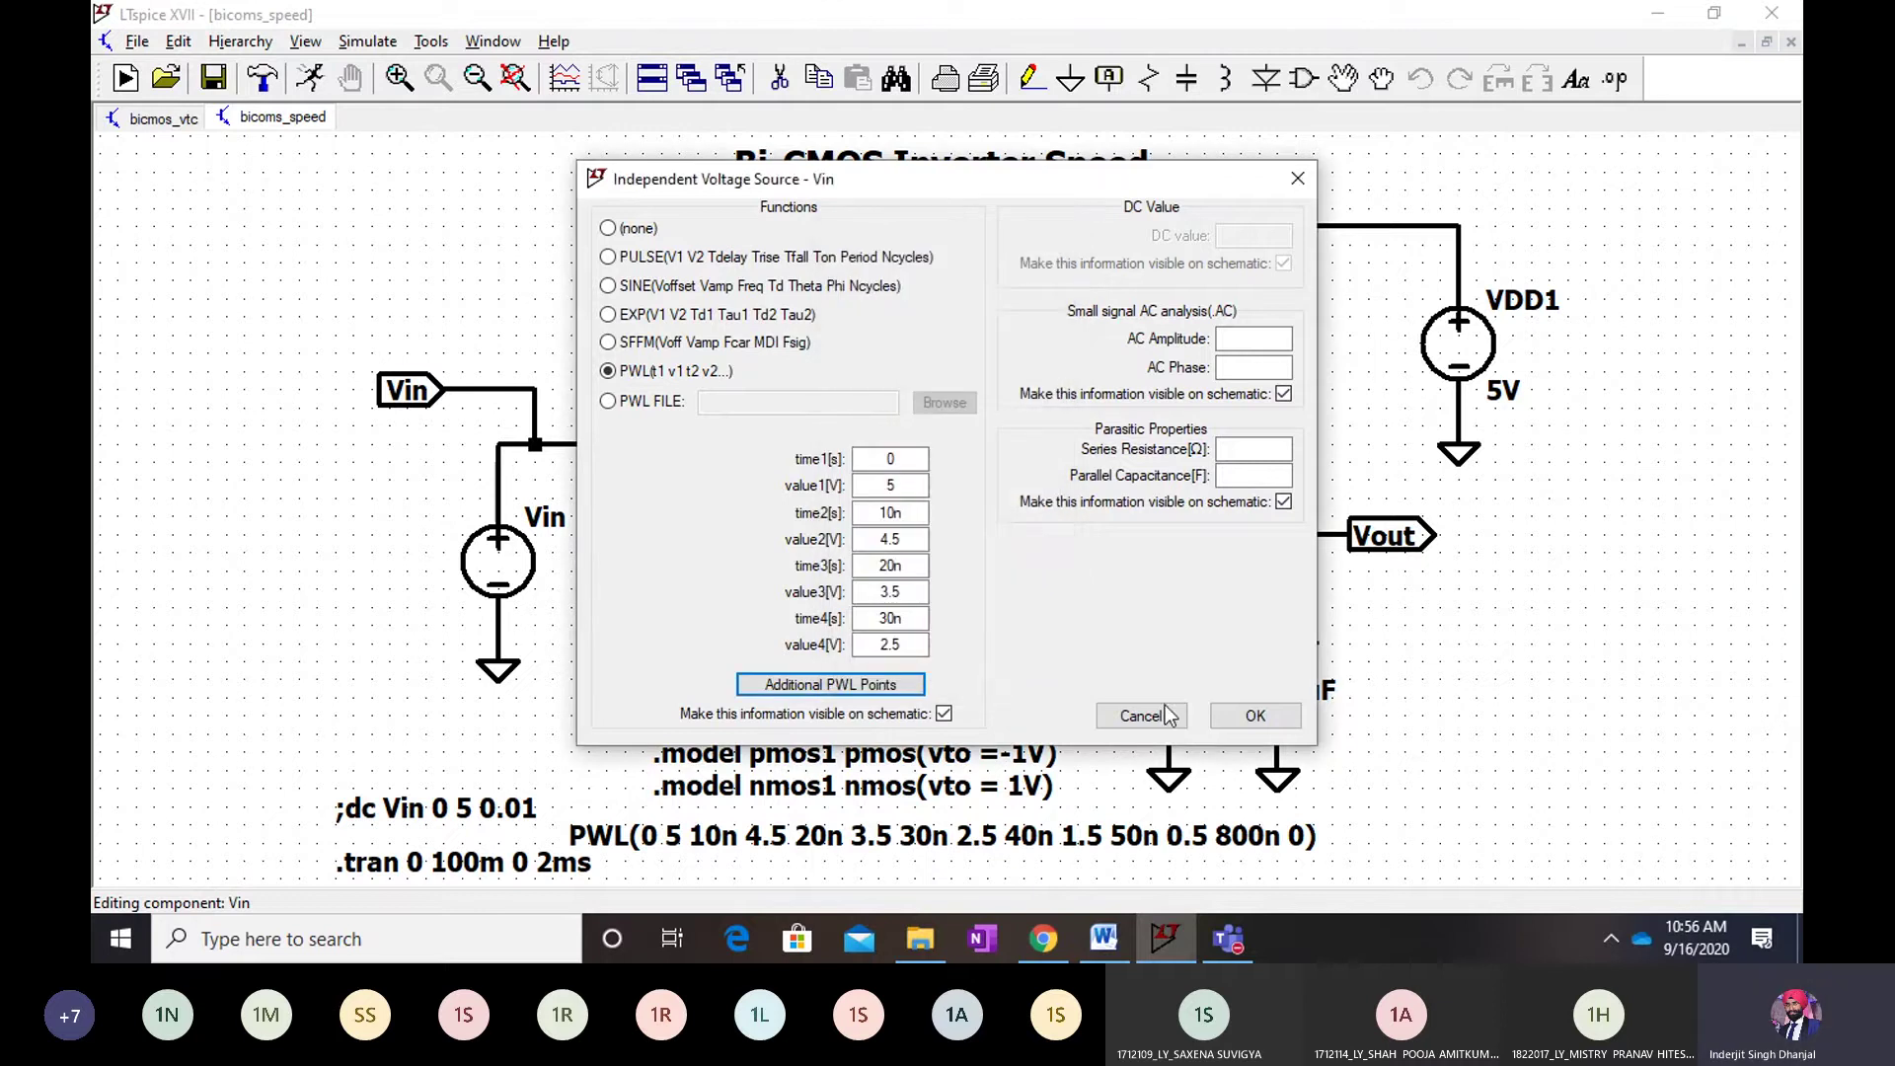
click(1252, 717)
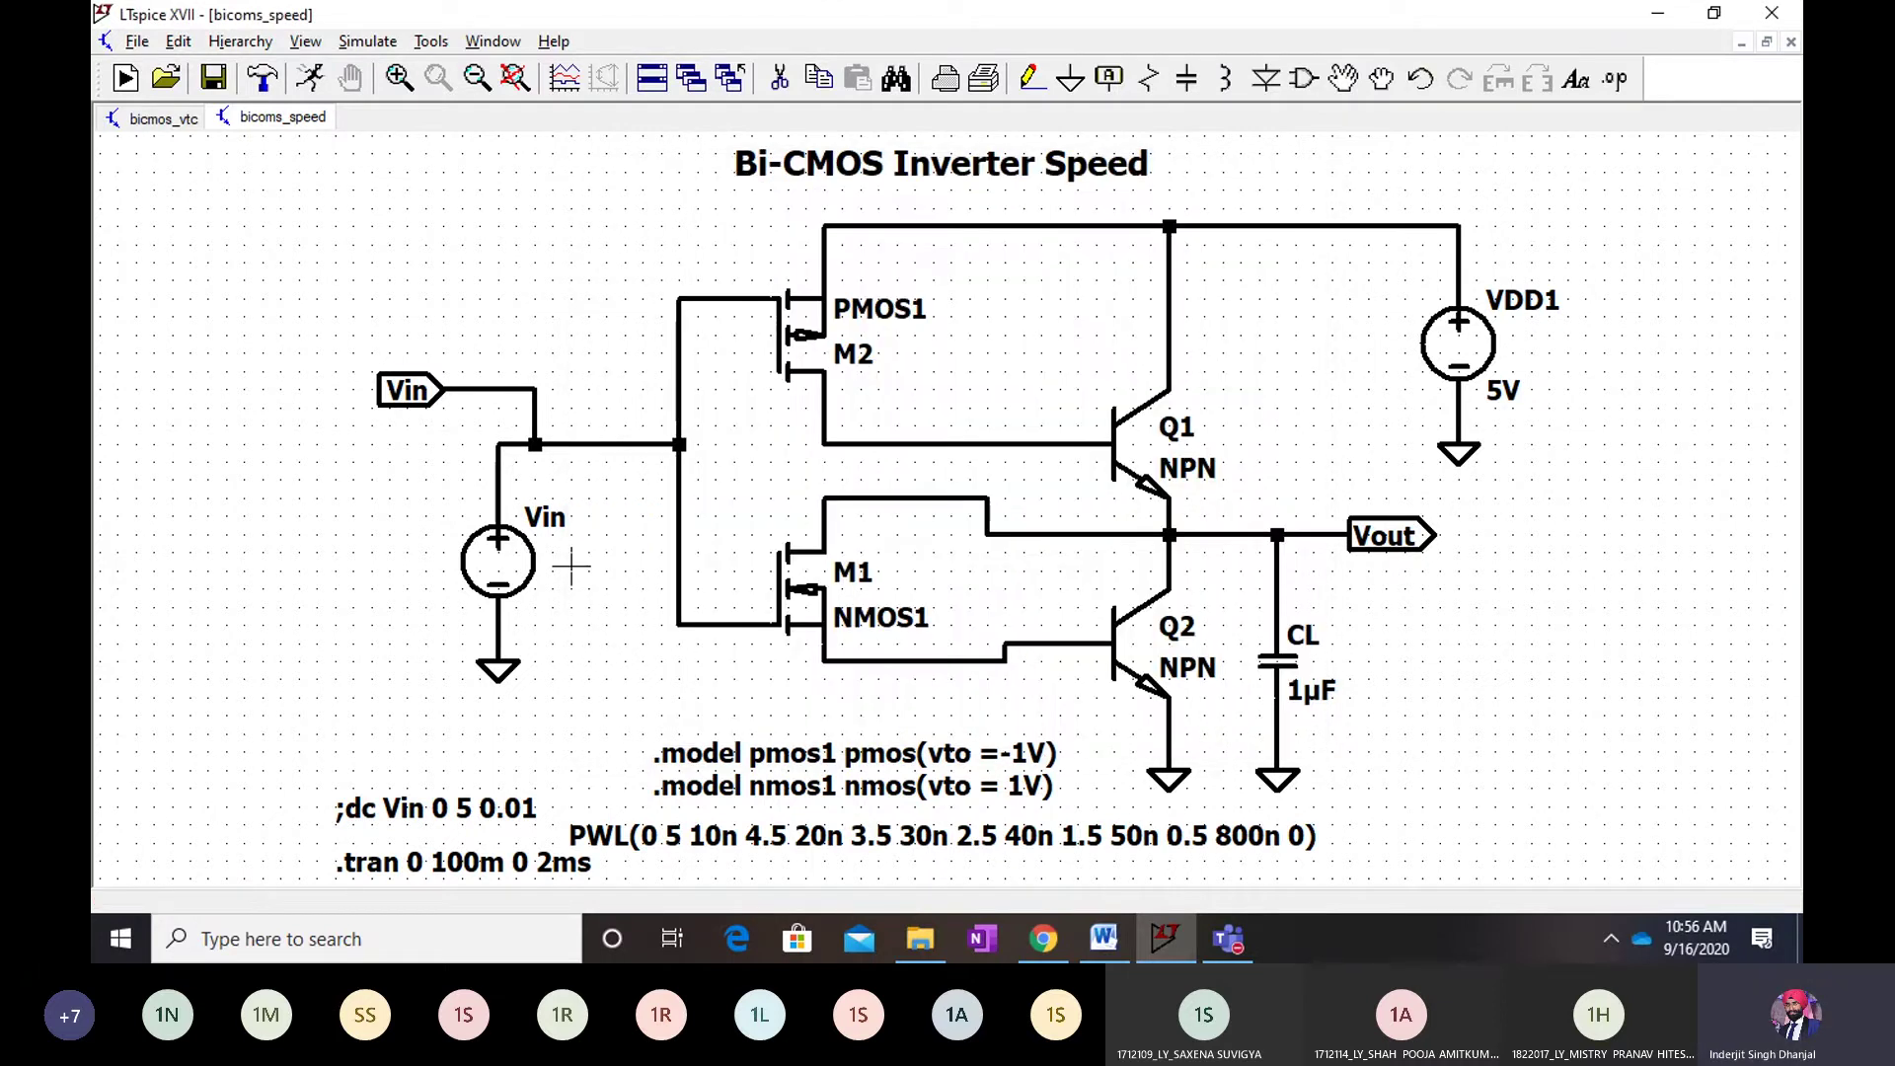
Review the transient stop time, data-saving start time and maximum timestep in the Bi-CMOS inverter's simulation command
click(368, 42)
click(439, 284)
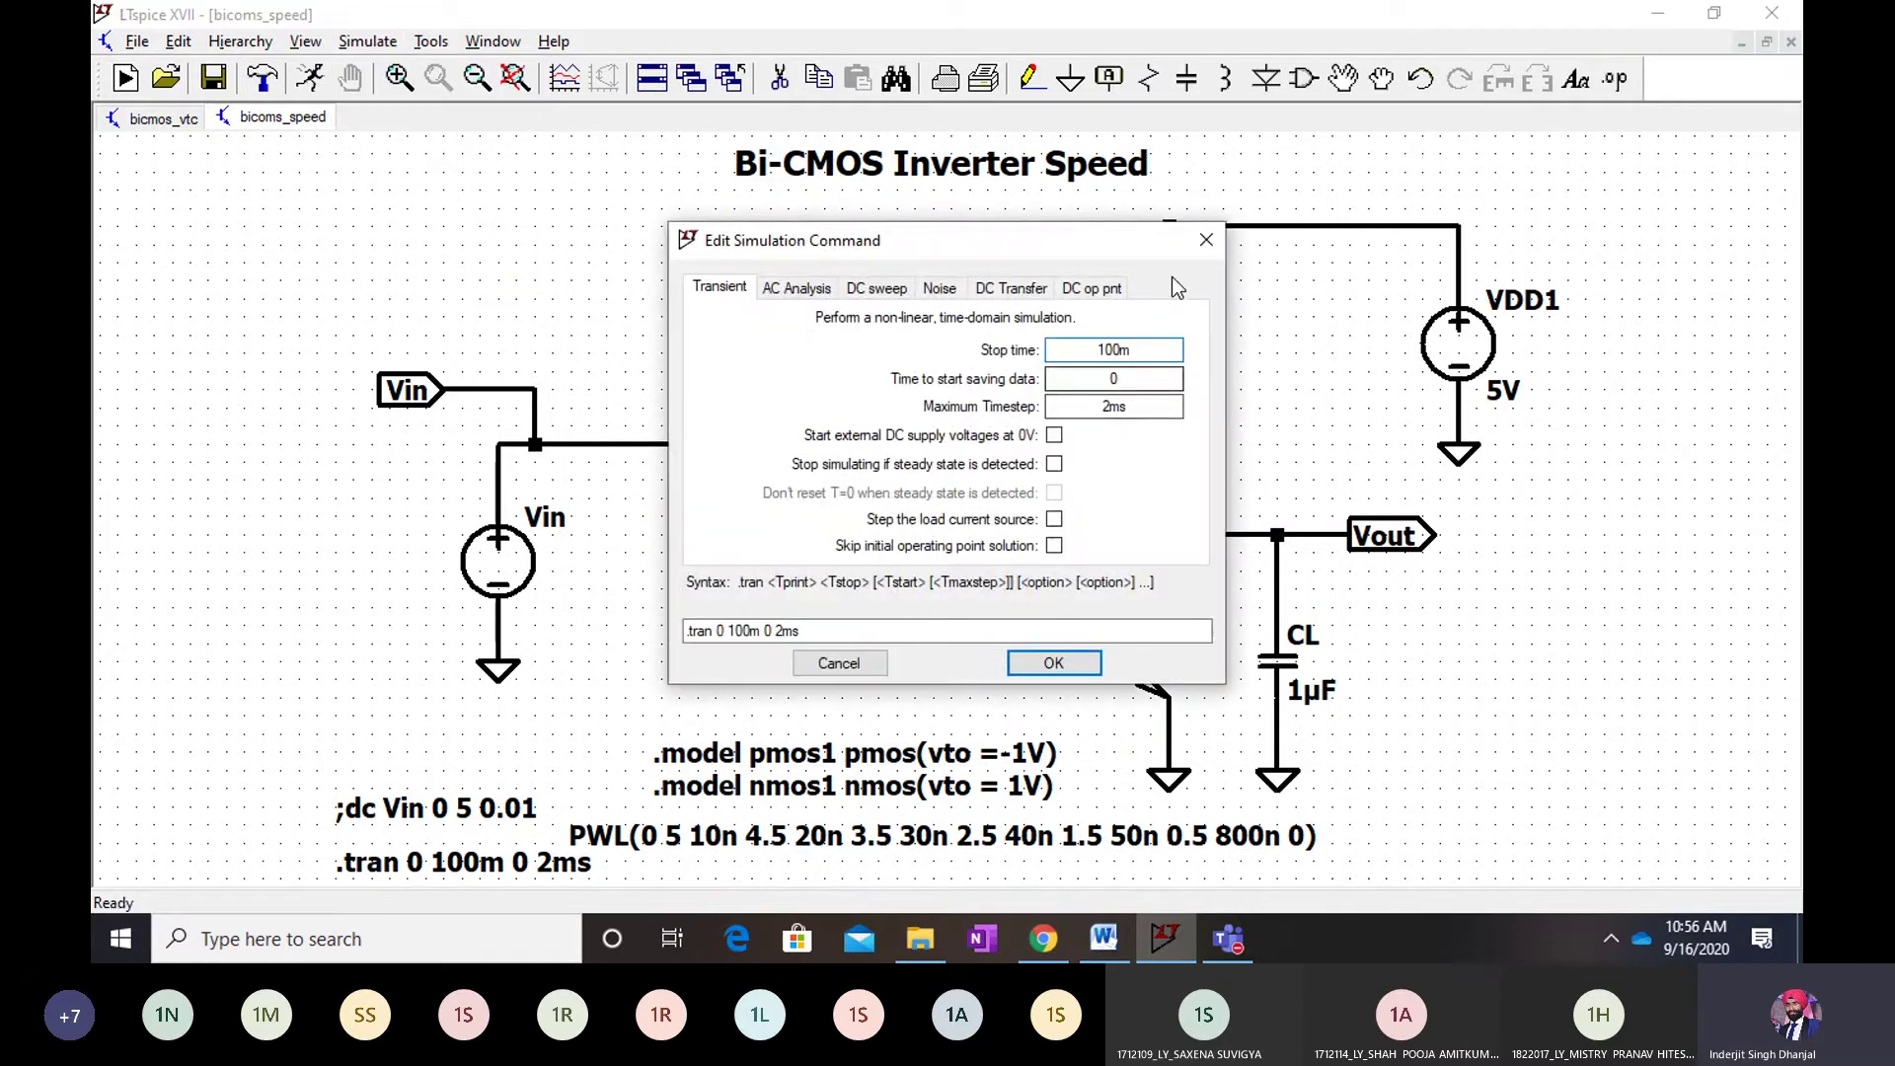
click(1205, 241)
Close the bicmos_vtc schematic and run the Bi-CMOS speed circuit's transient simulation, plotting the Vout node voltage
right_click(158, 120)
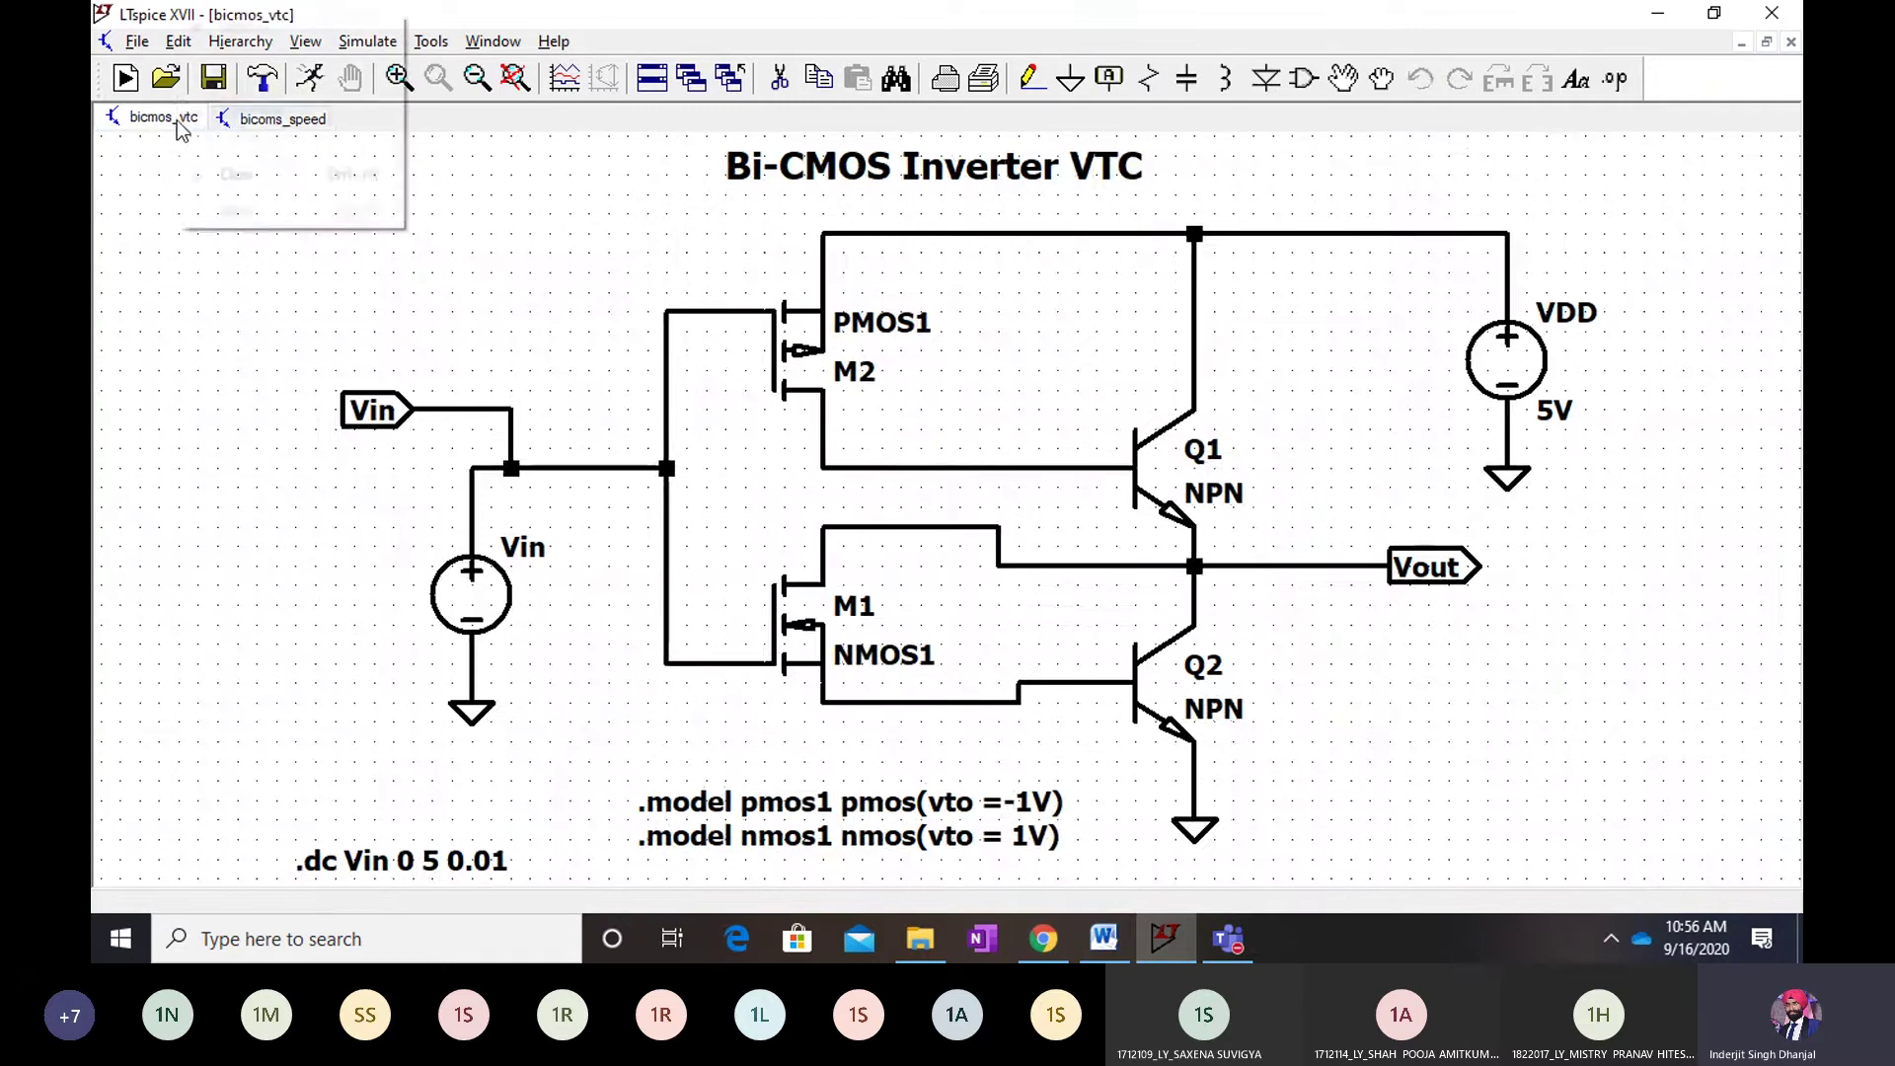
click(209, 175)
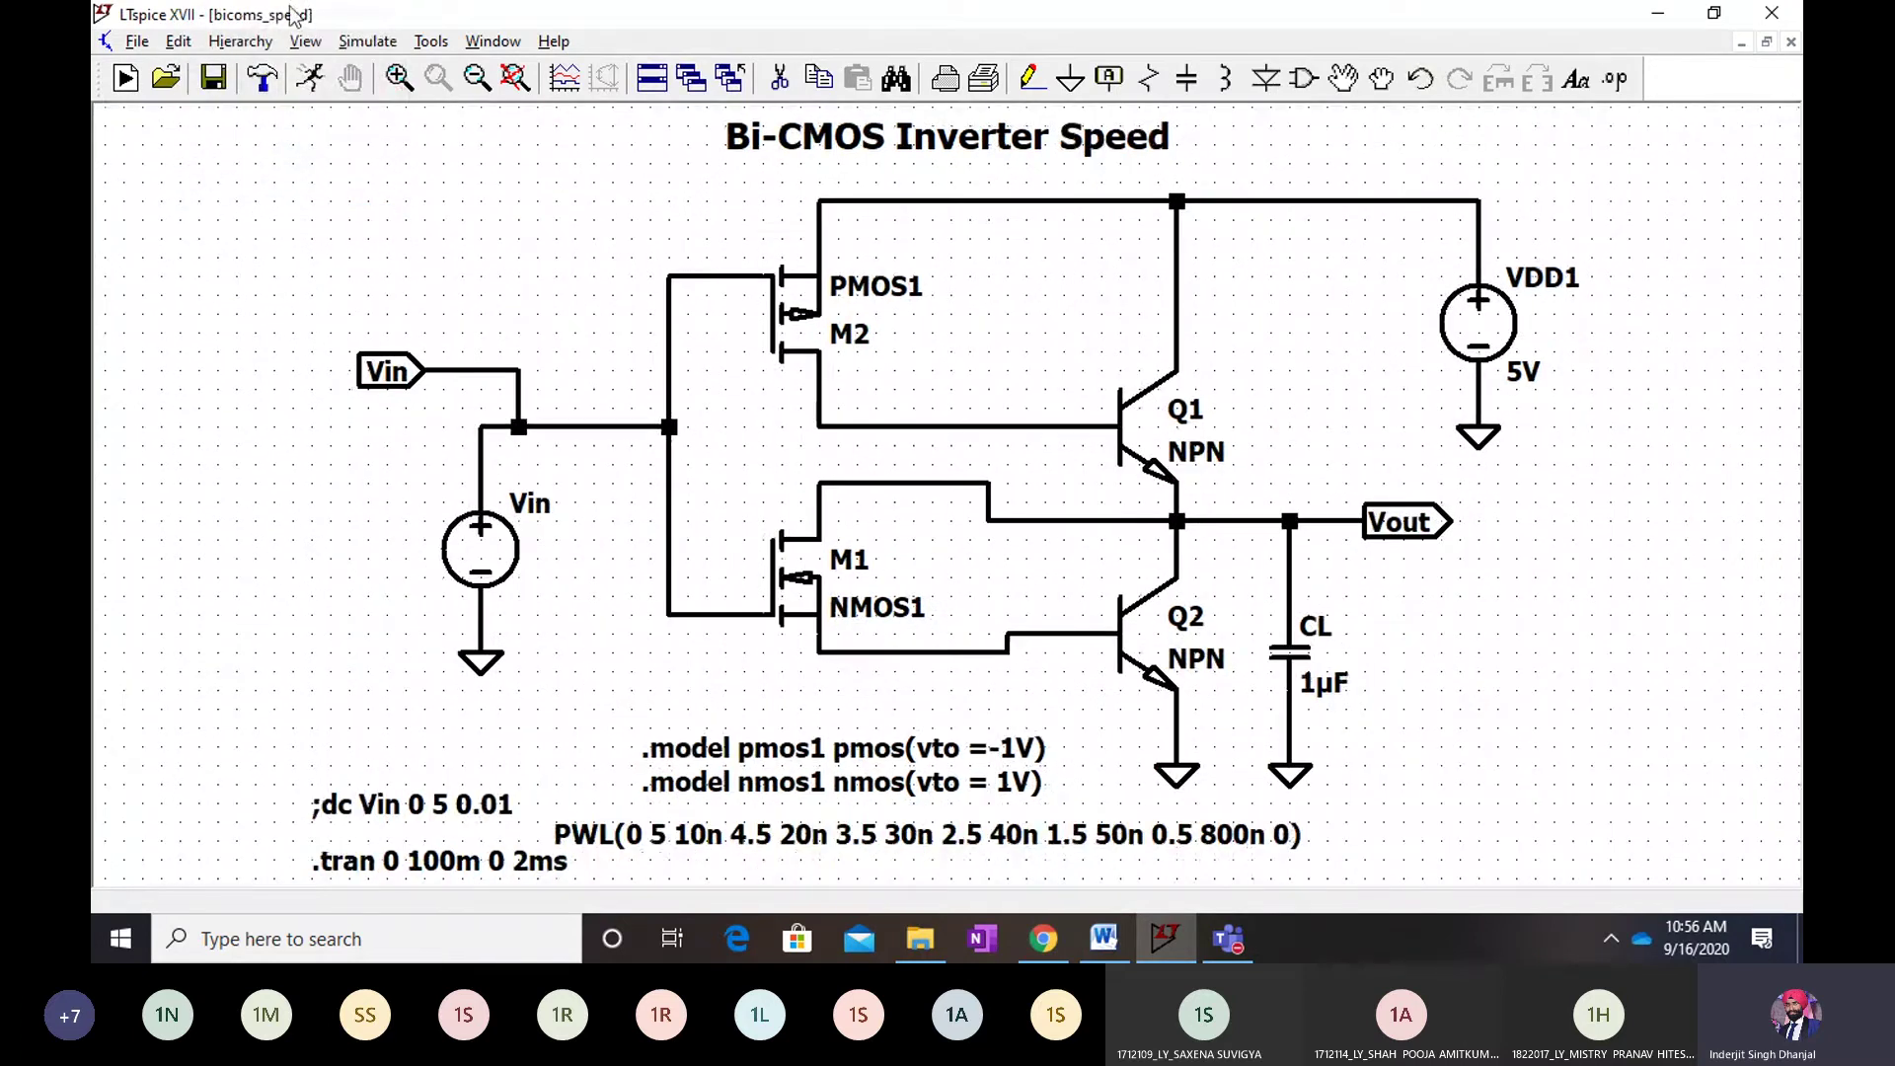
click(366, 41)
click(384, 73)
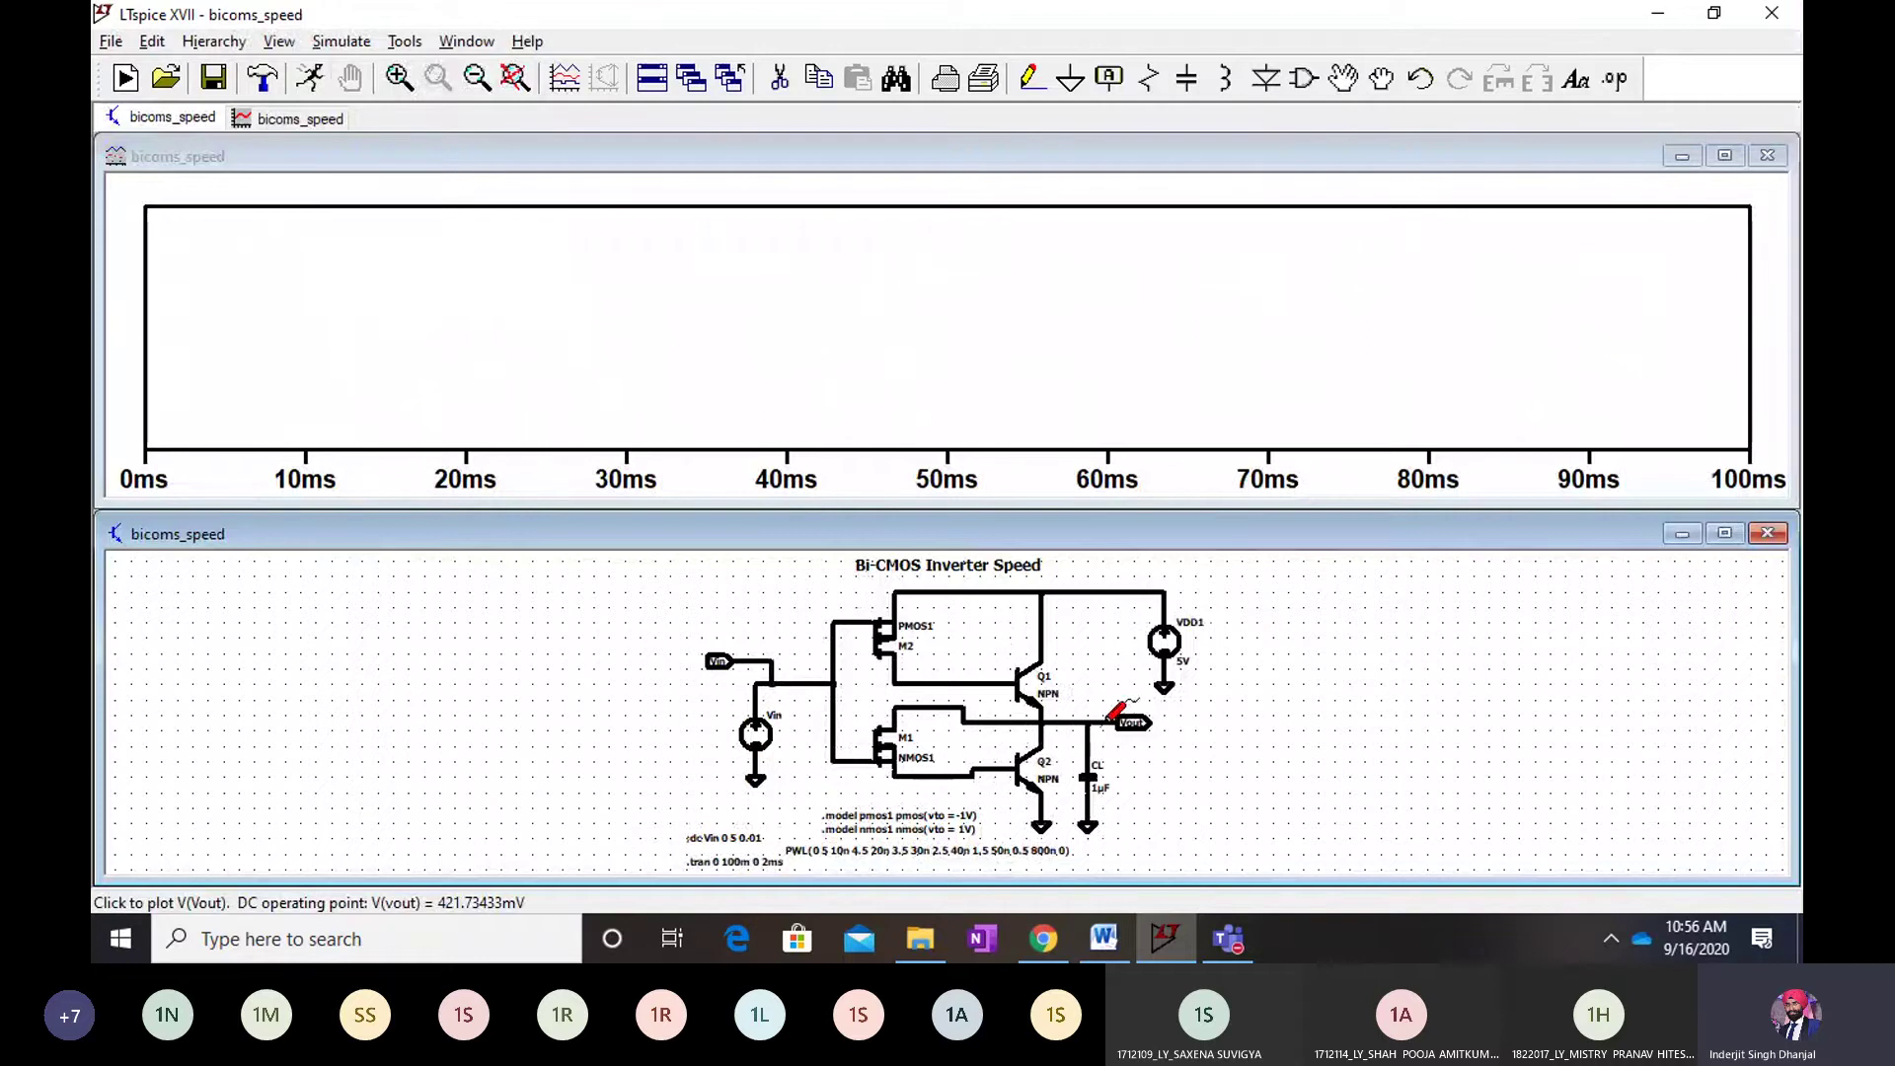
click(1090, 720)
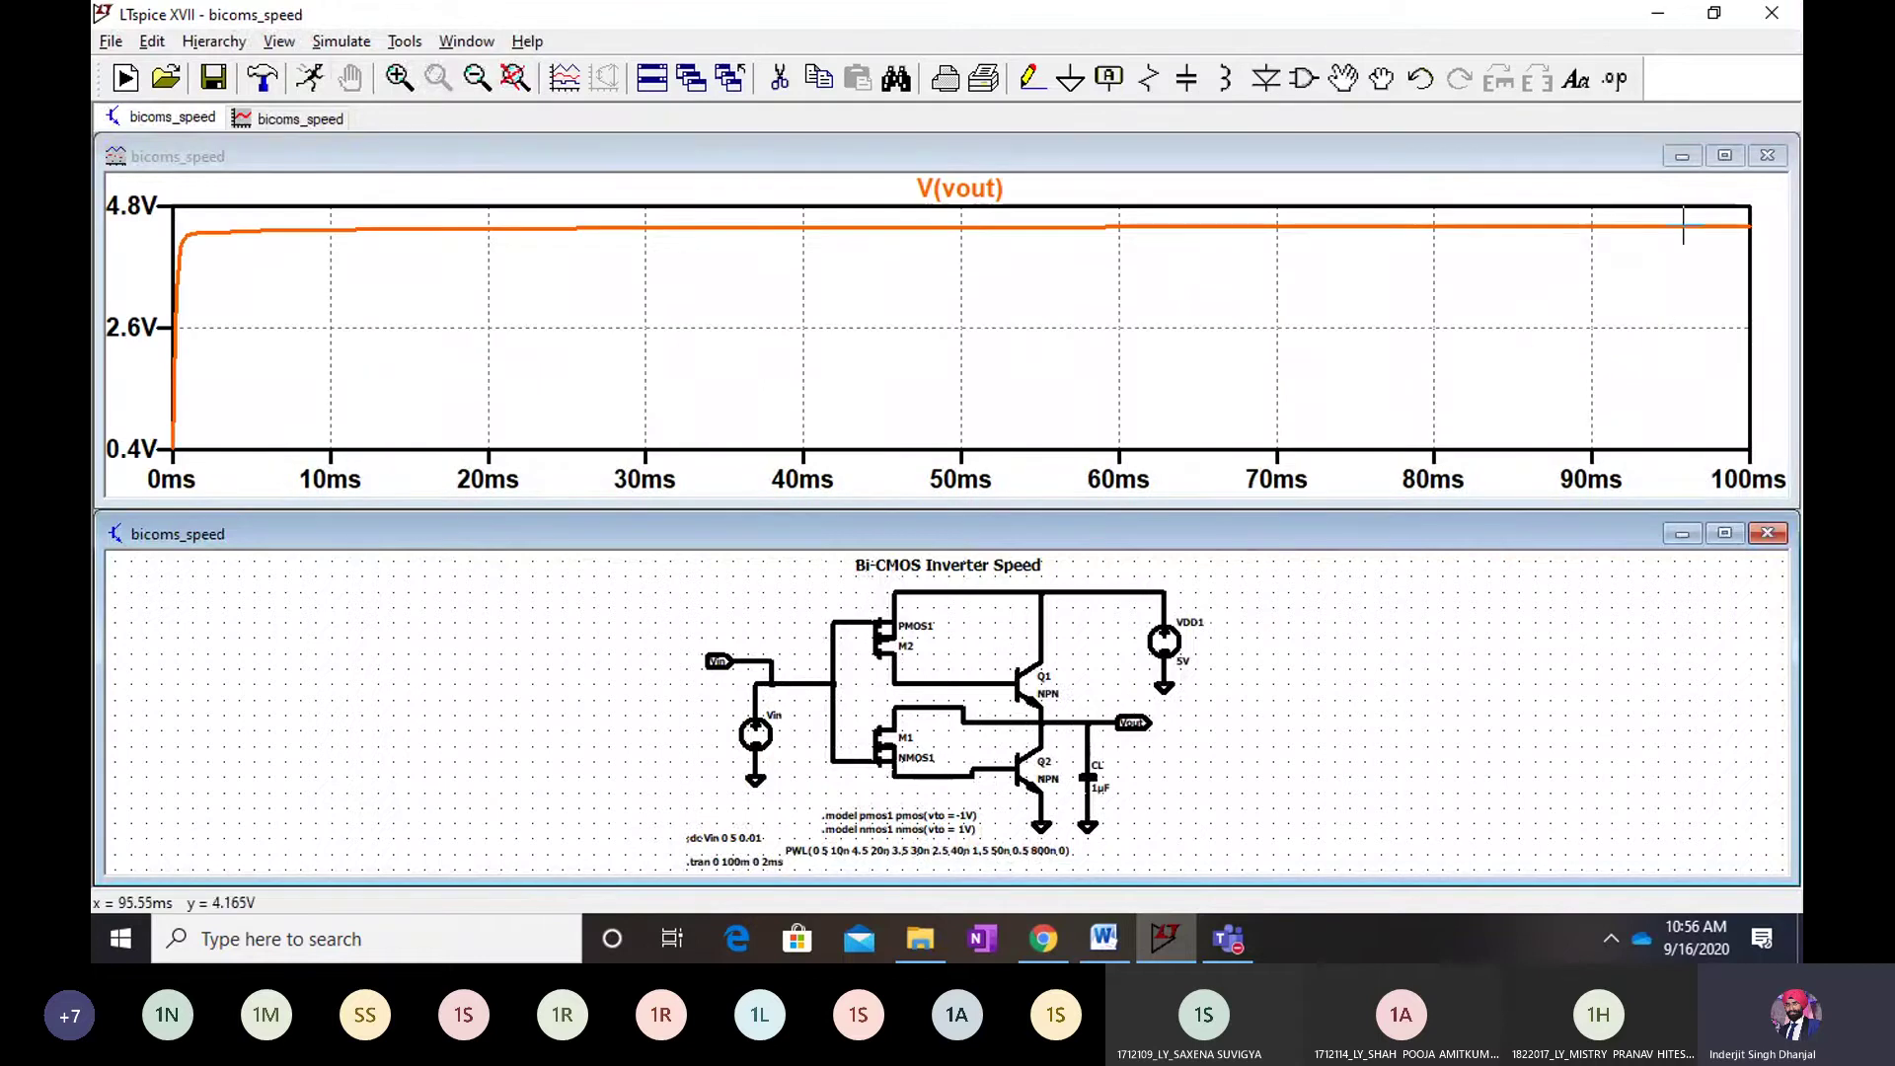
Enlarge the Vout plot to inspect it, return to the Bi-CMOS schematic and set the transient stop time to 10m
click(1726, 156)
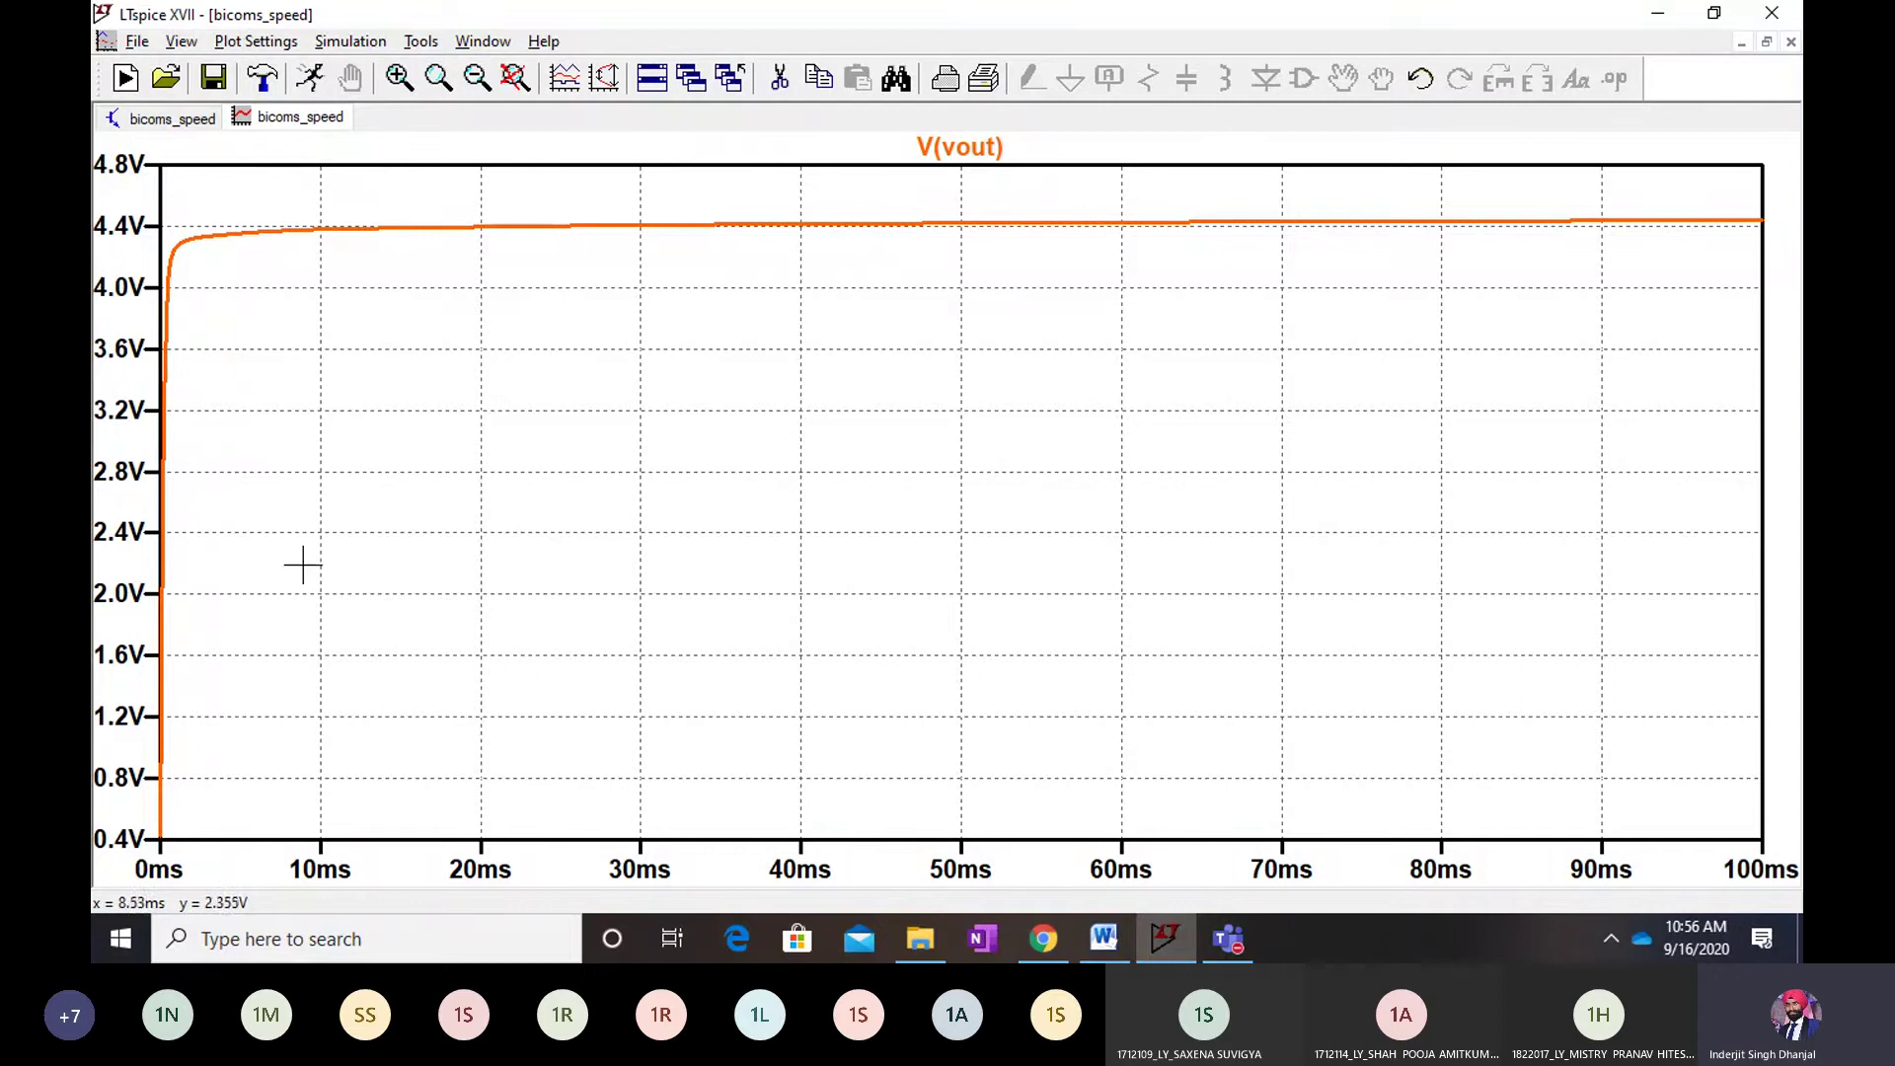
click(182, 126)
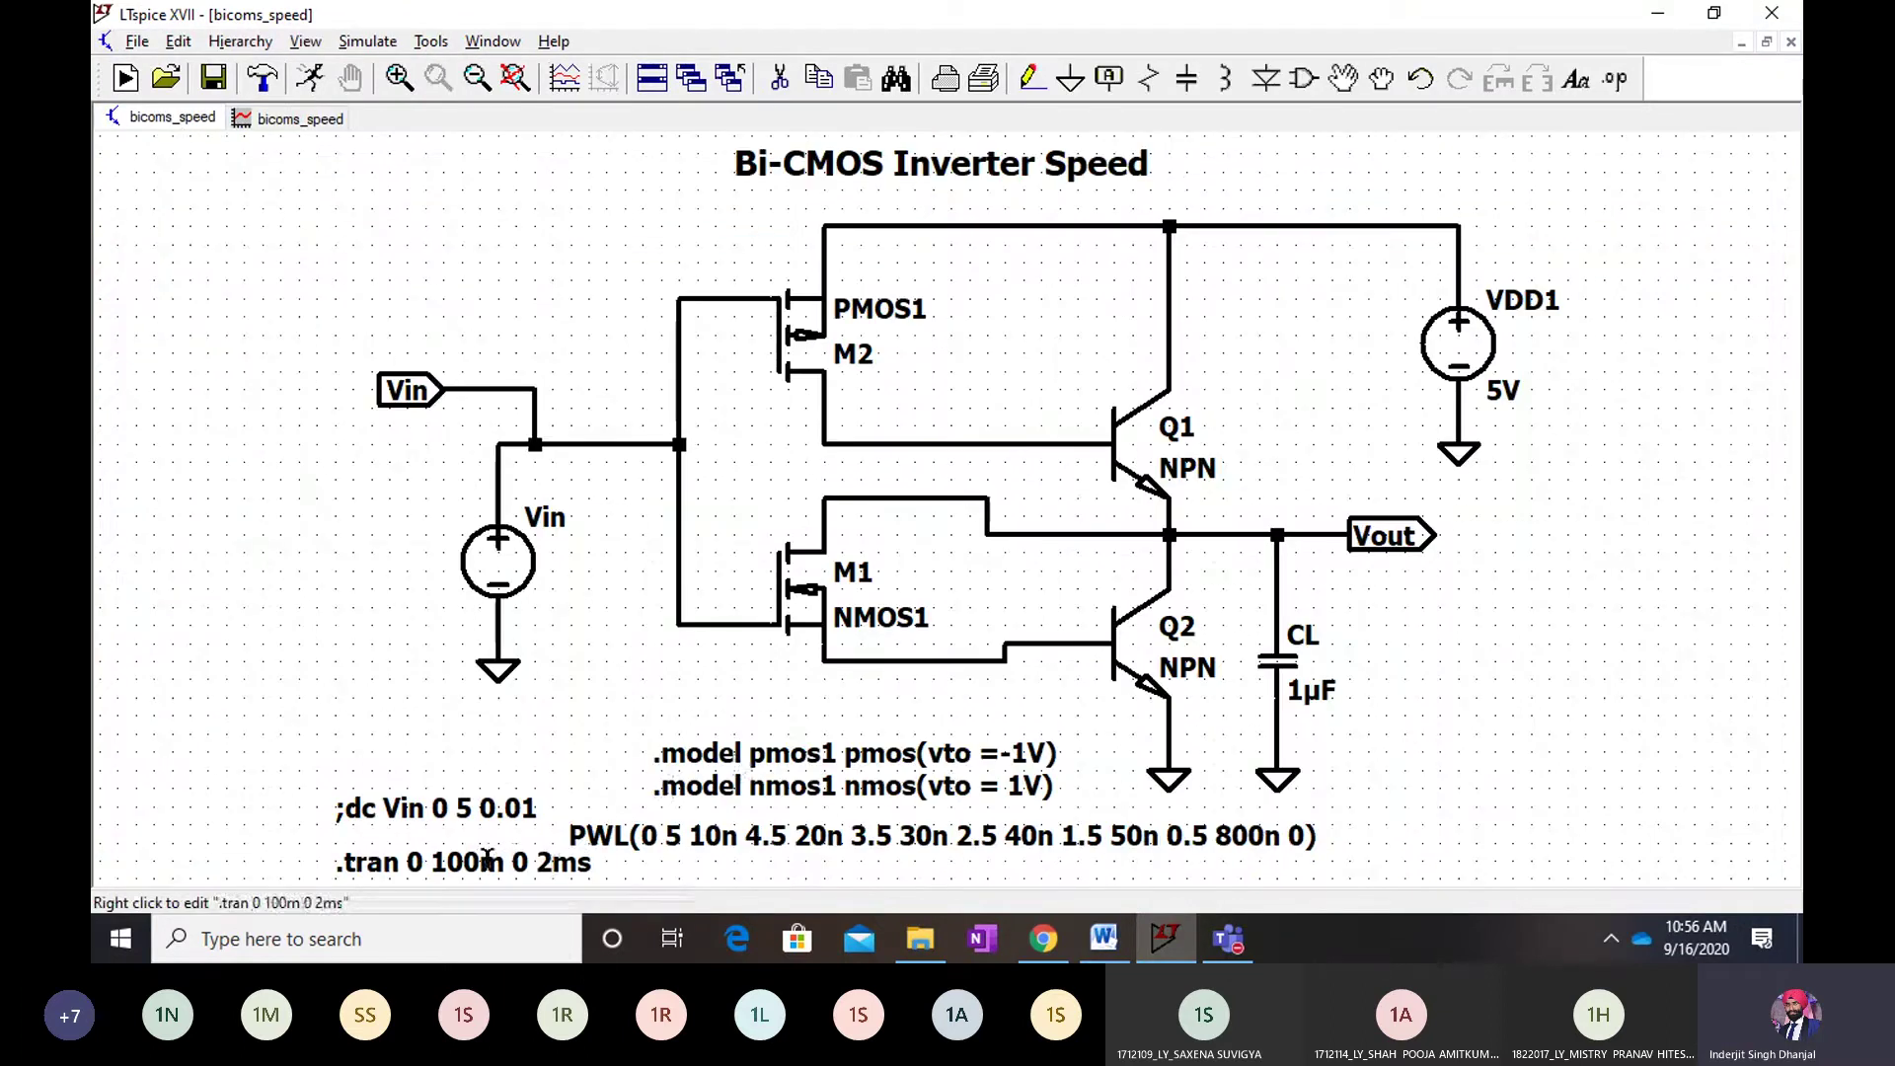
right_click(488, 859)
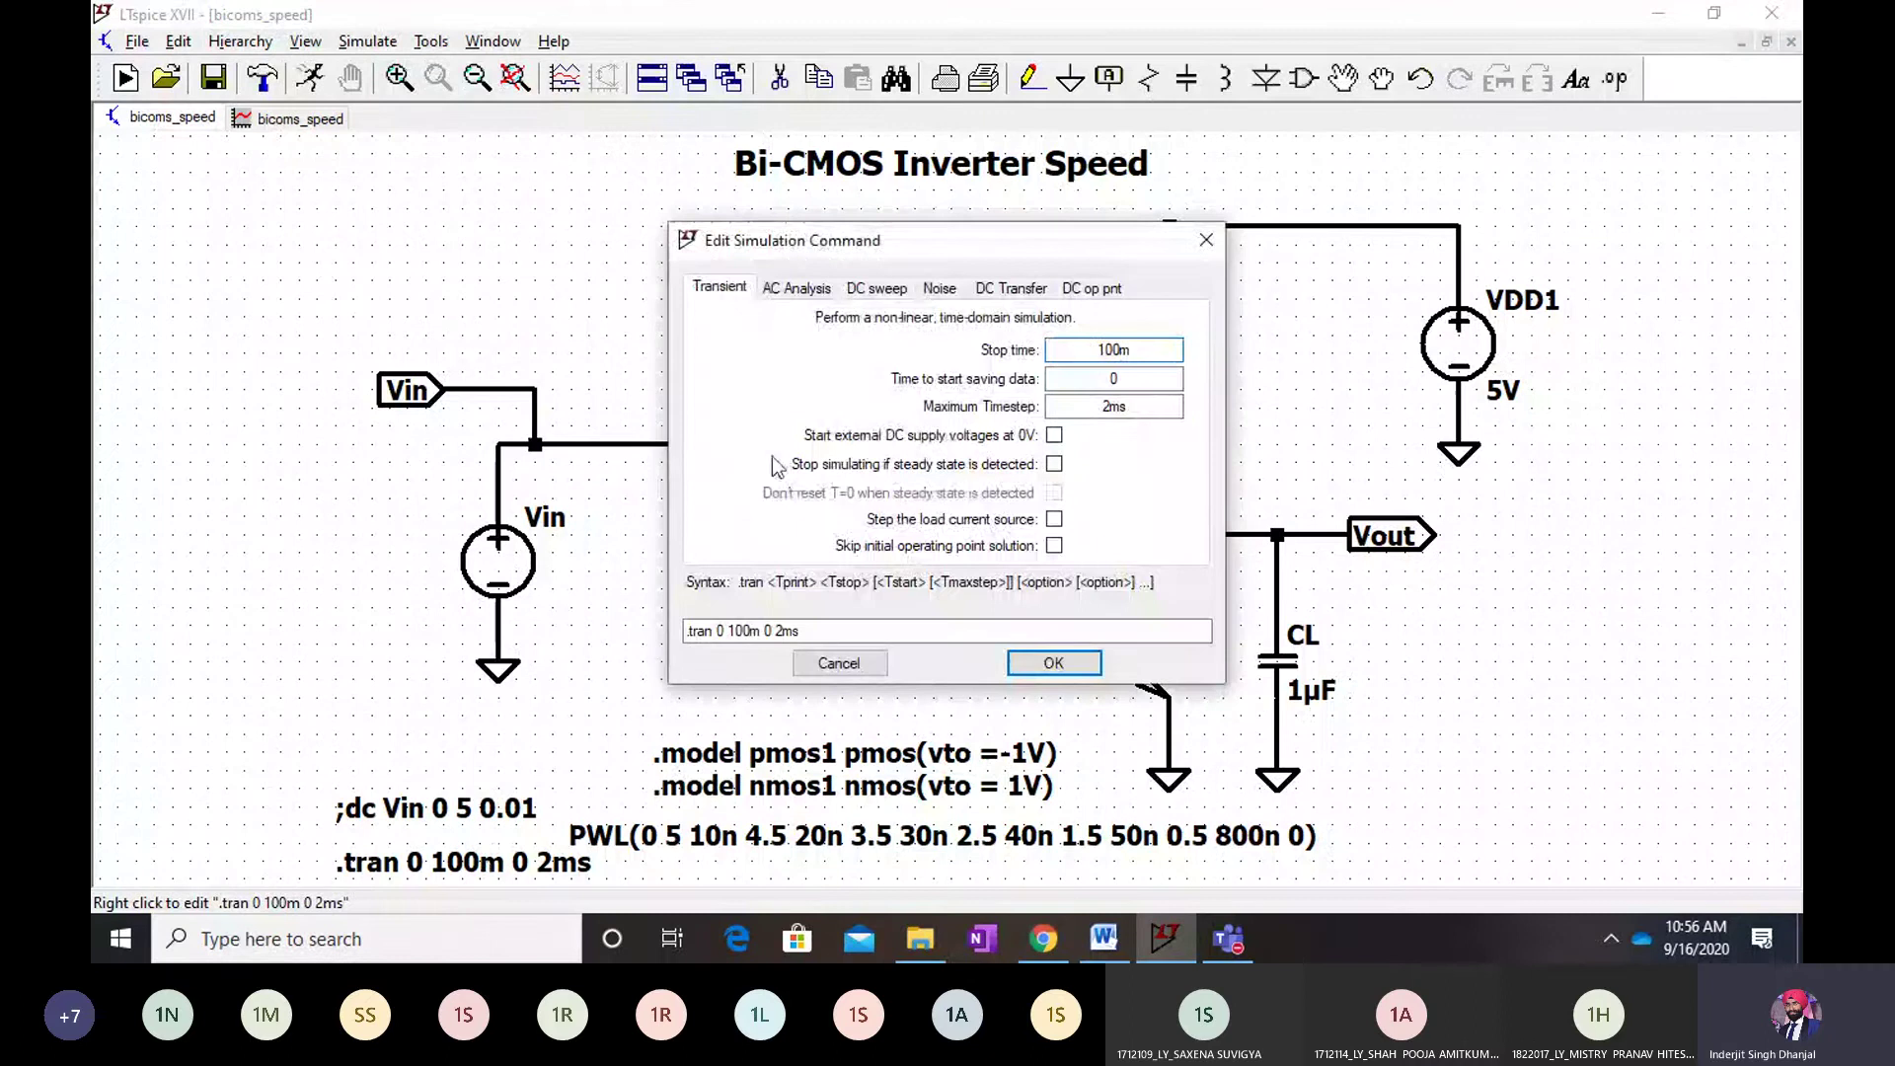
click(1125, 350)
key(BackSpace)
key(Return)
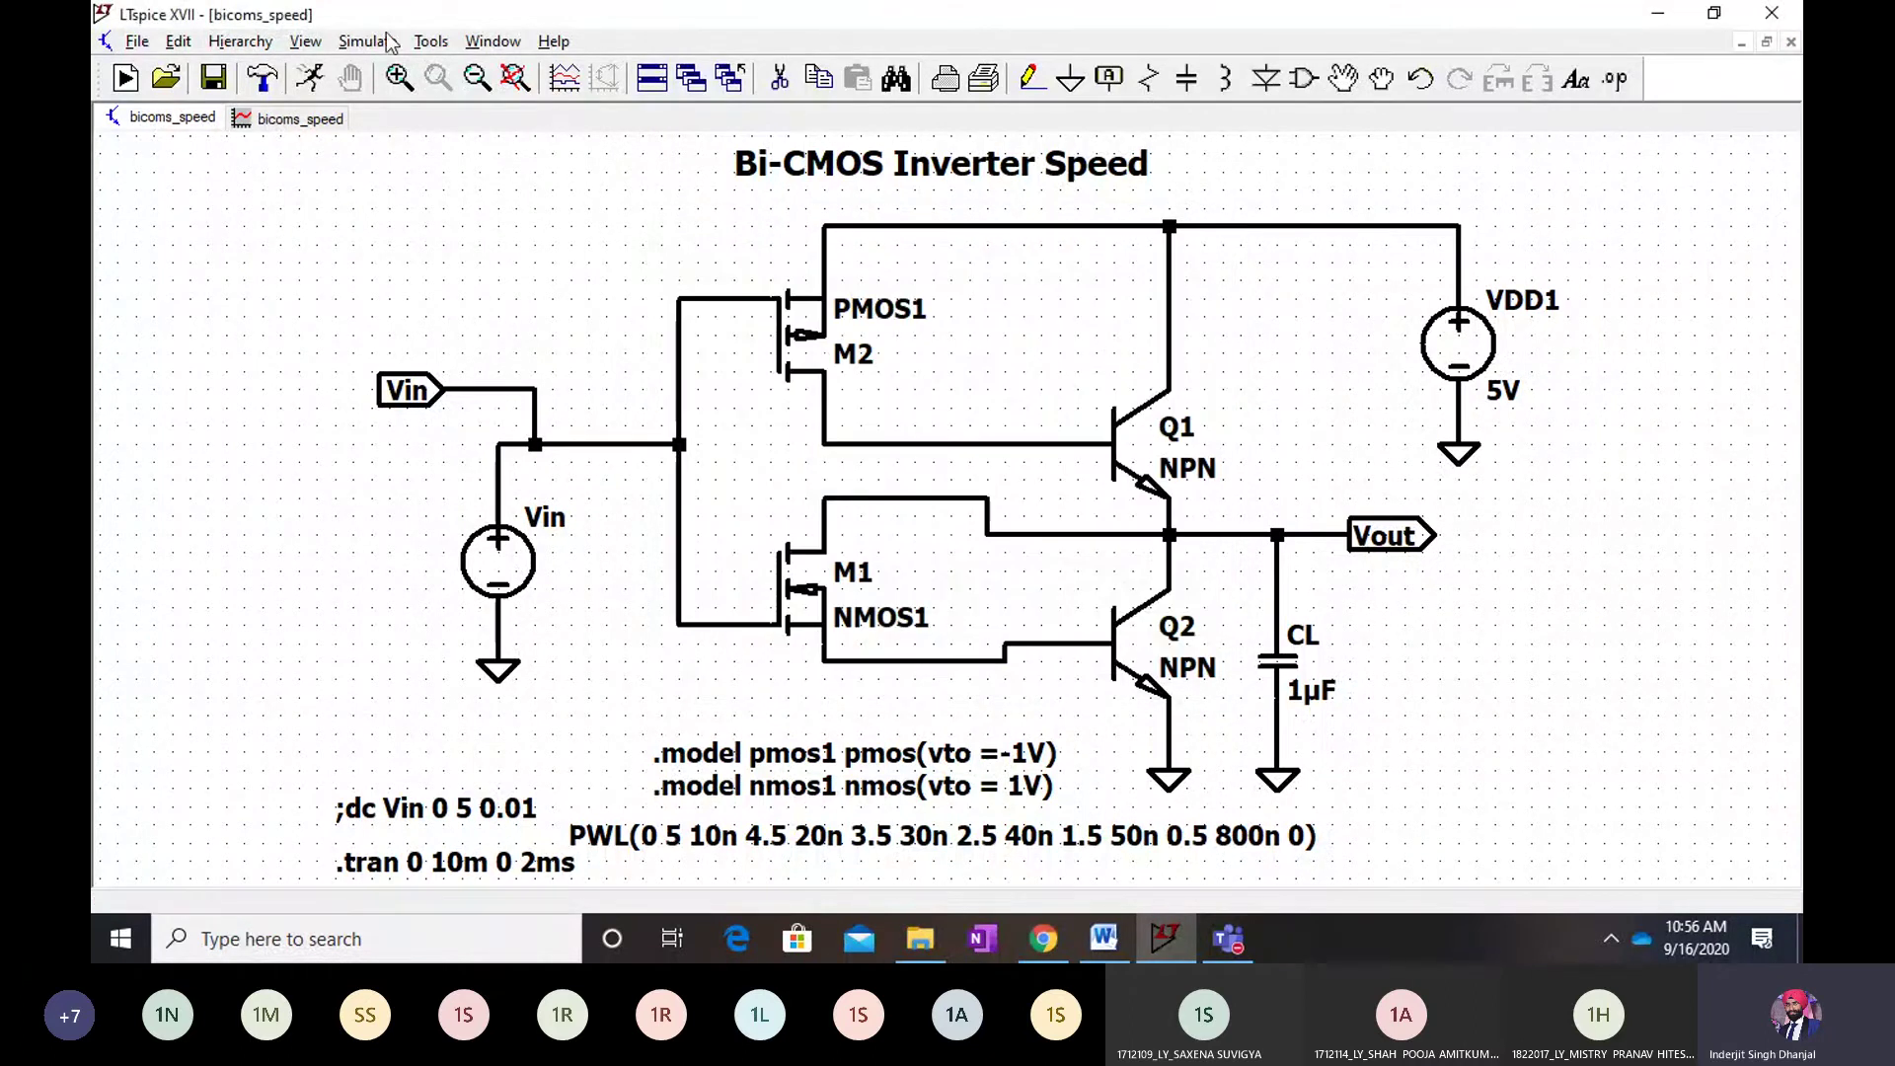
Rerun the transient simulation and measure the delay time on the enlarged Vout trace with a cursor near 4.2 V
click(367, 41)
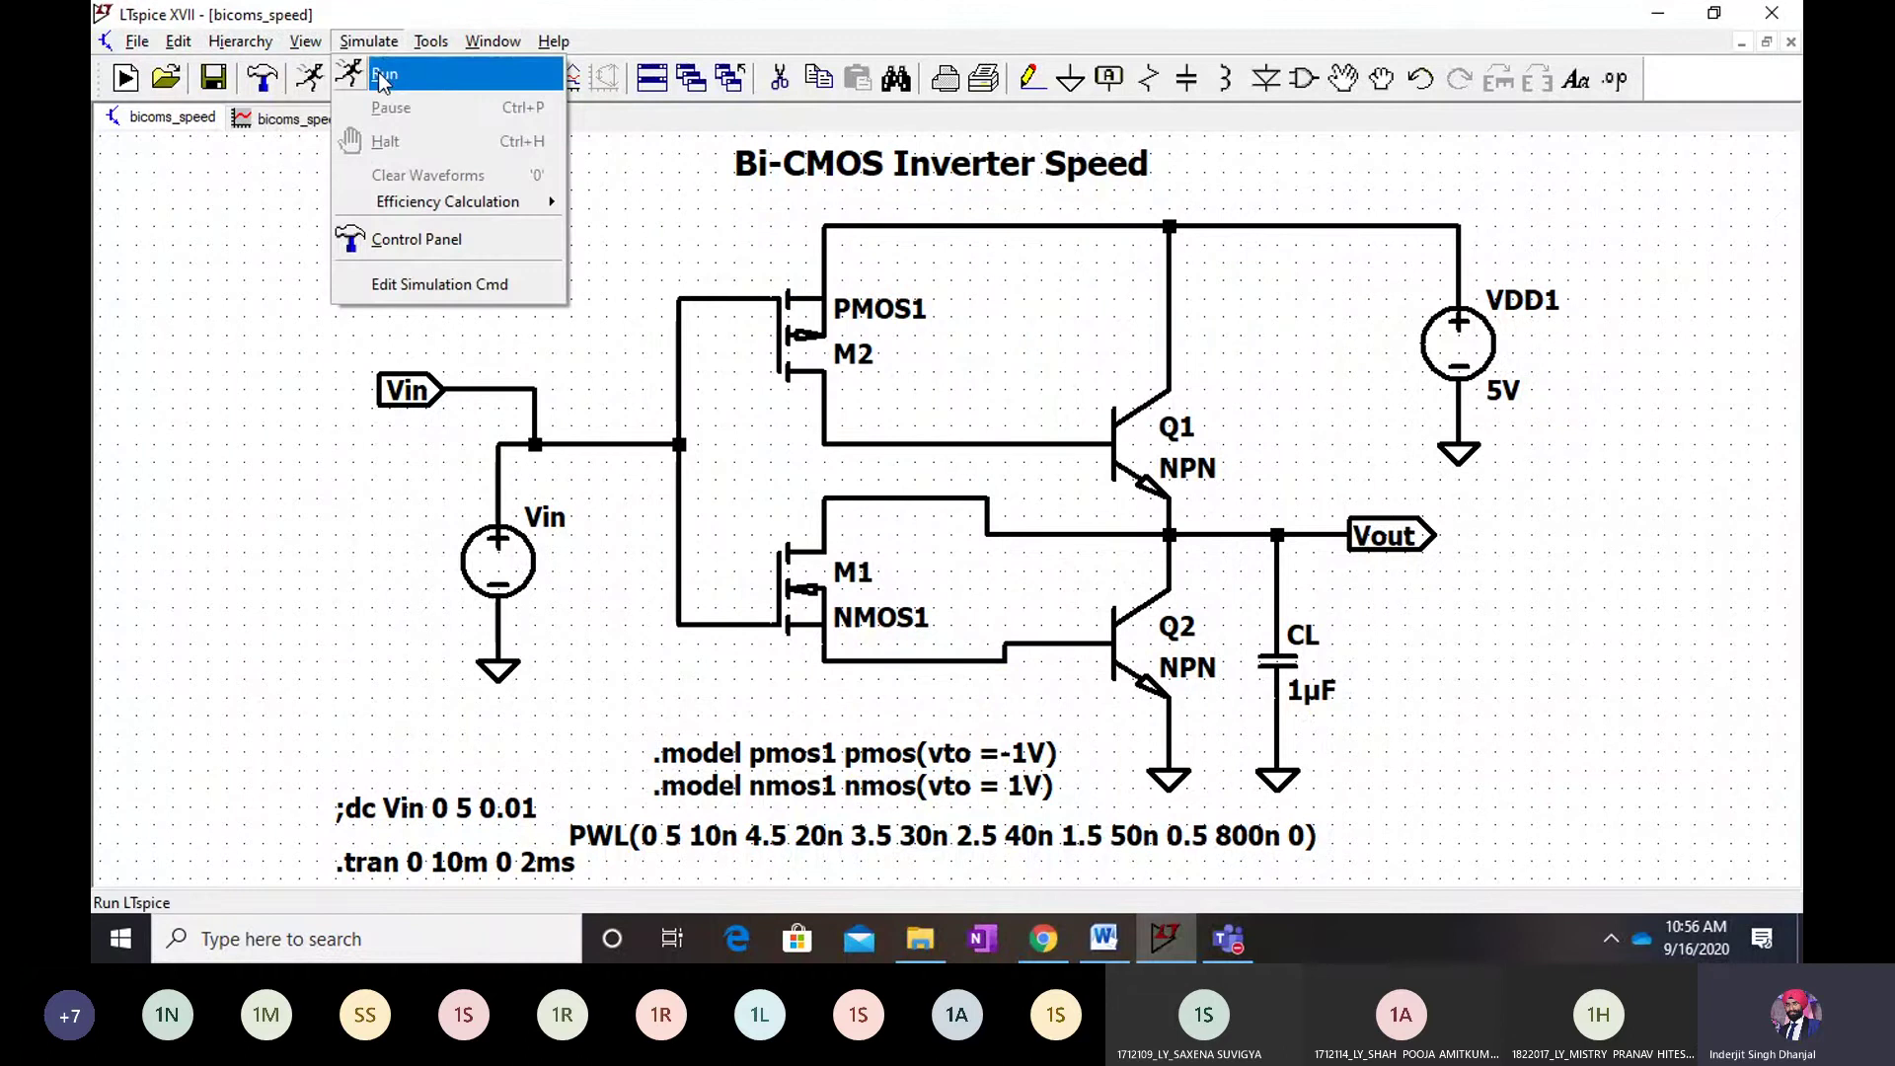
click(383, 73)
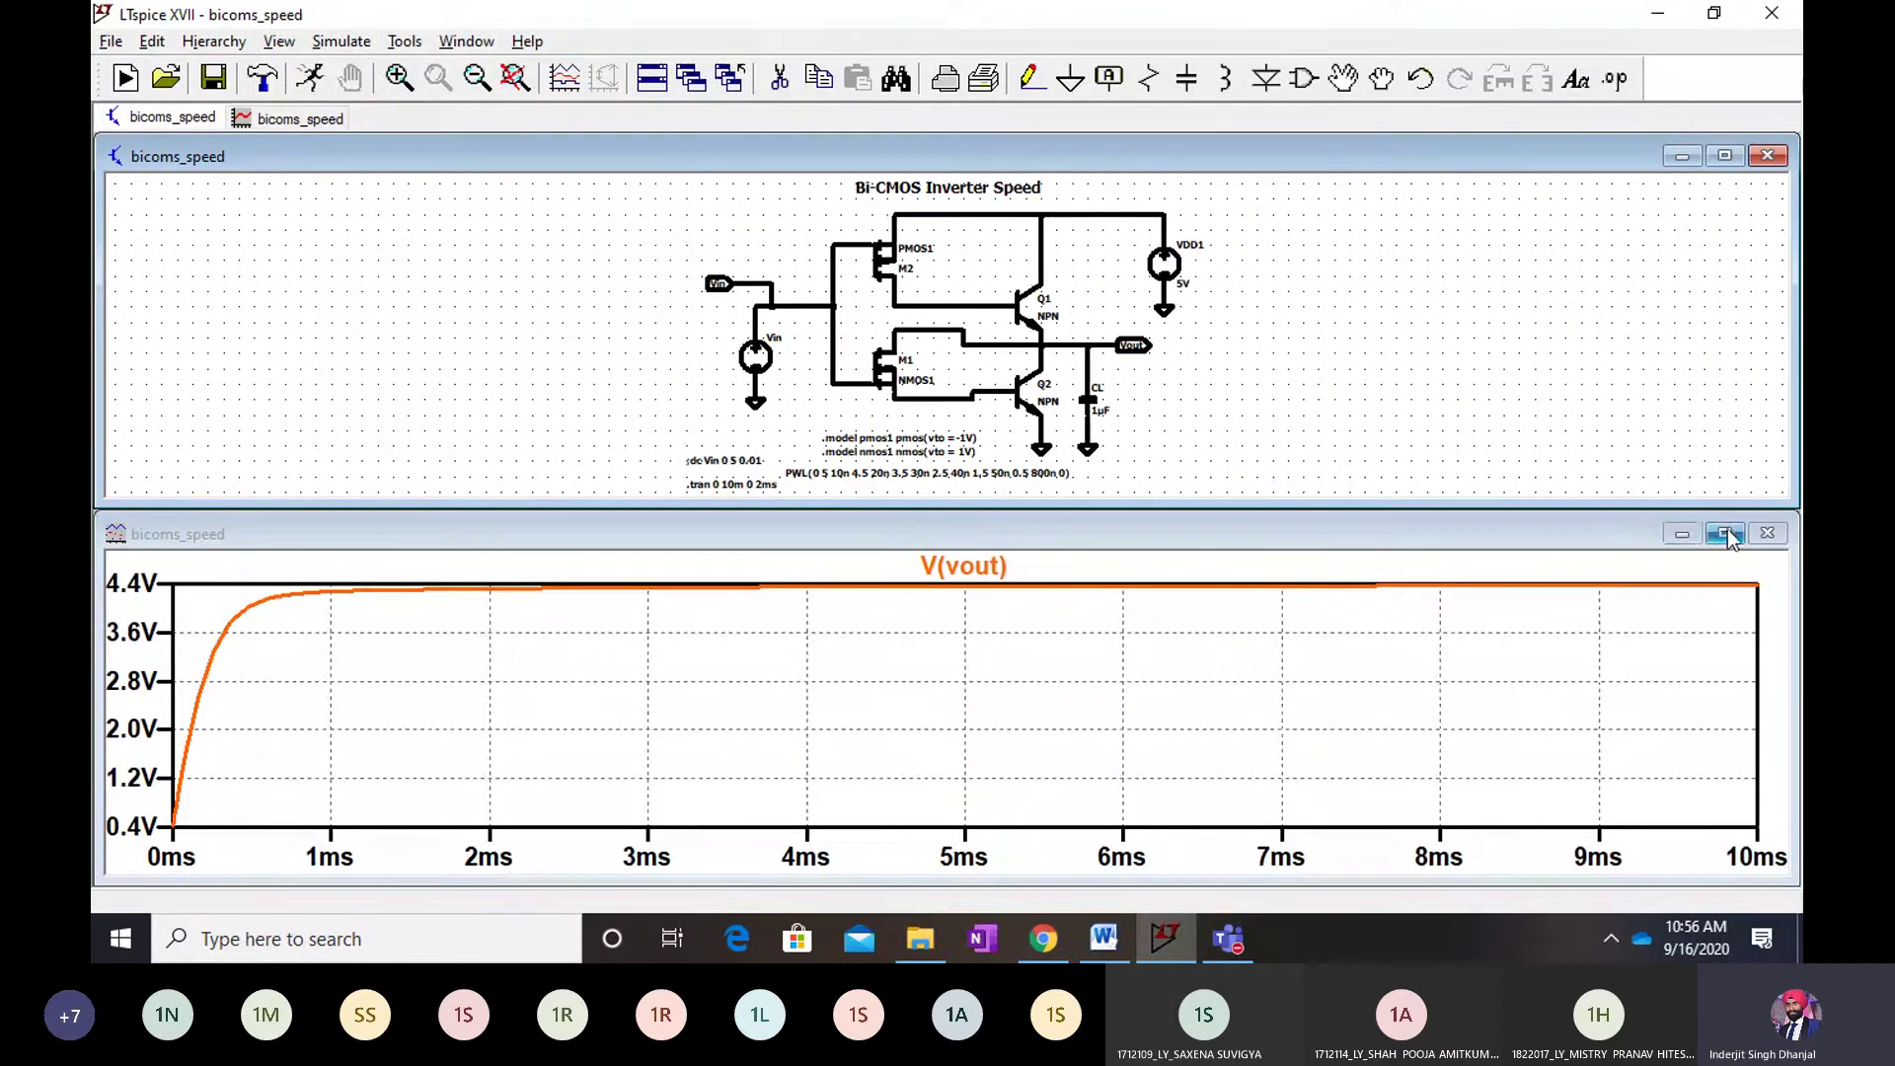
click(1725, 533)
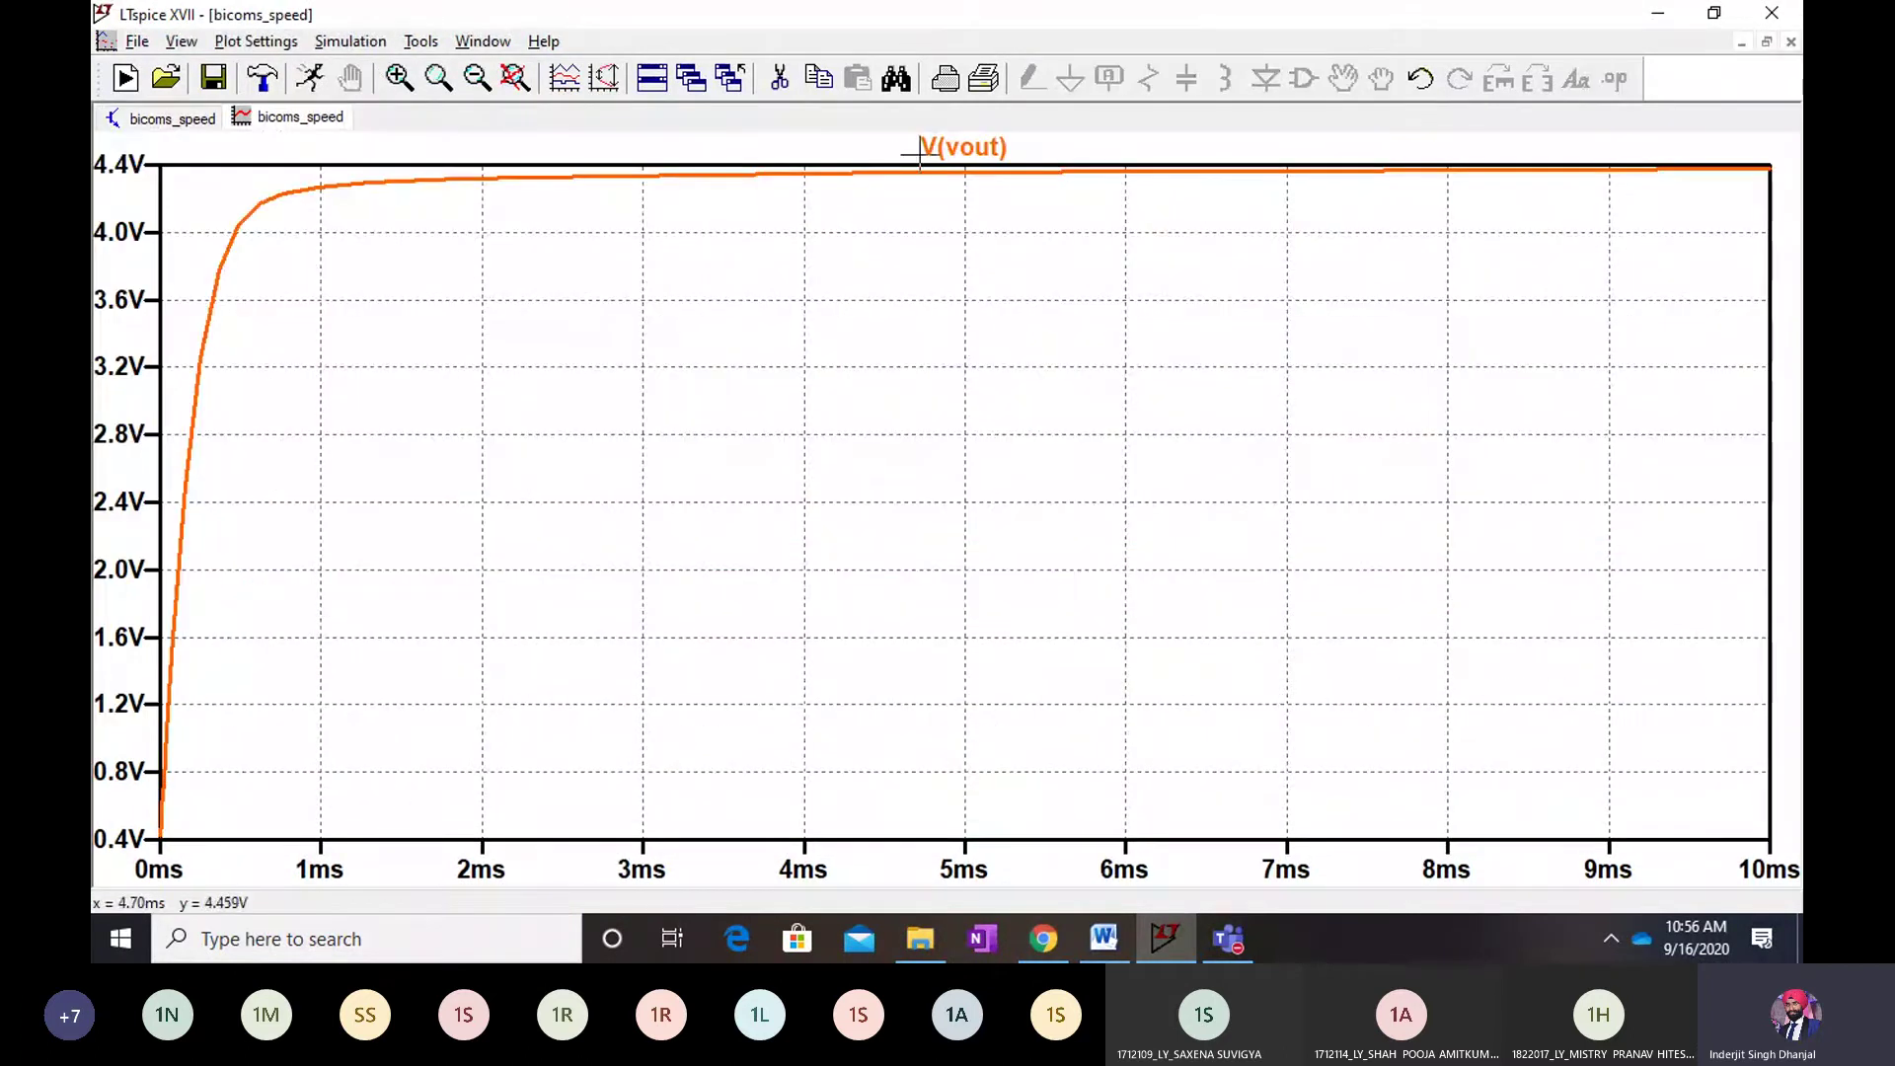
click(982, 150)
drag(974, 170, 274, 216)
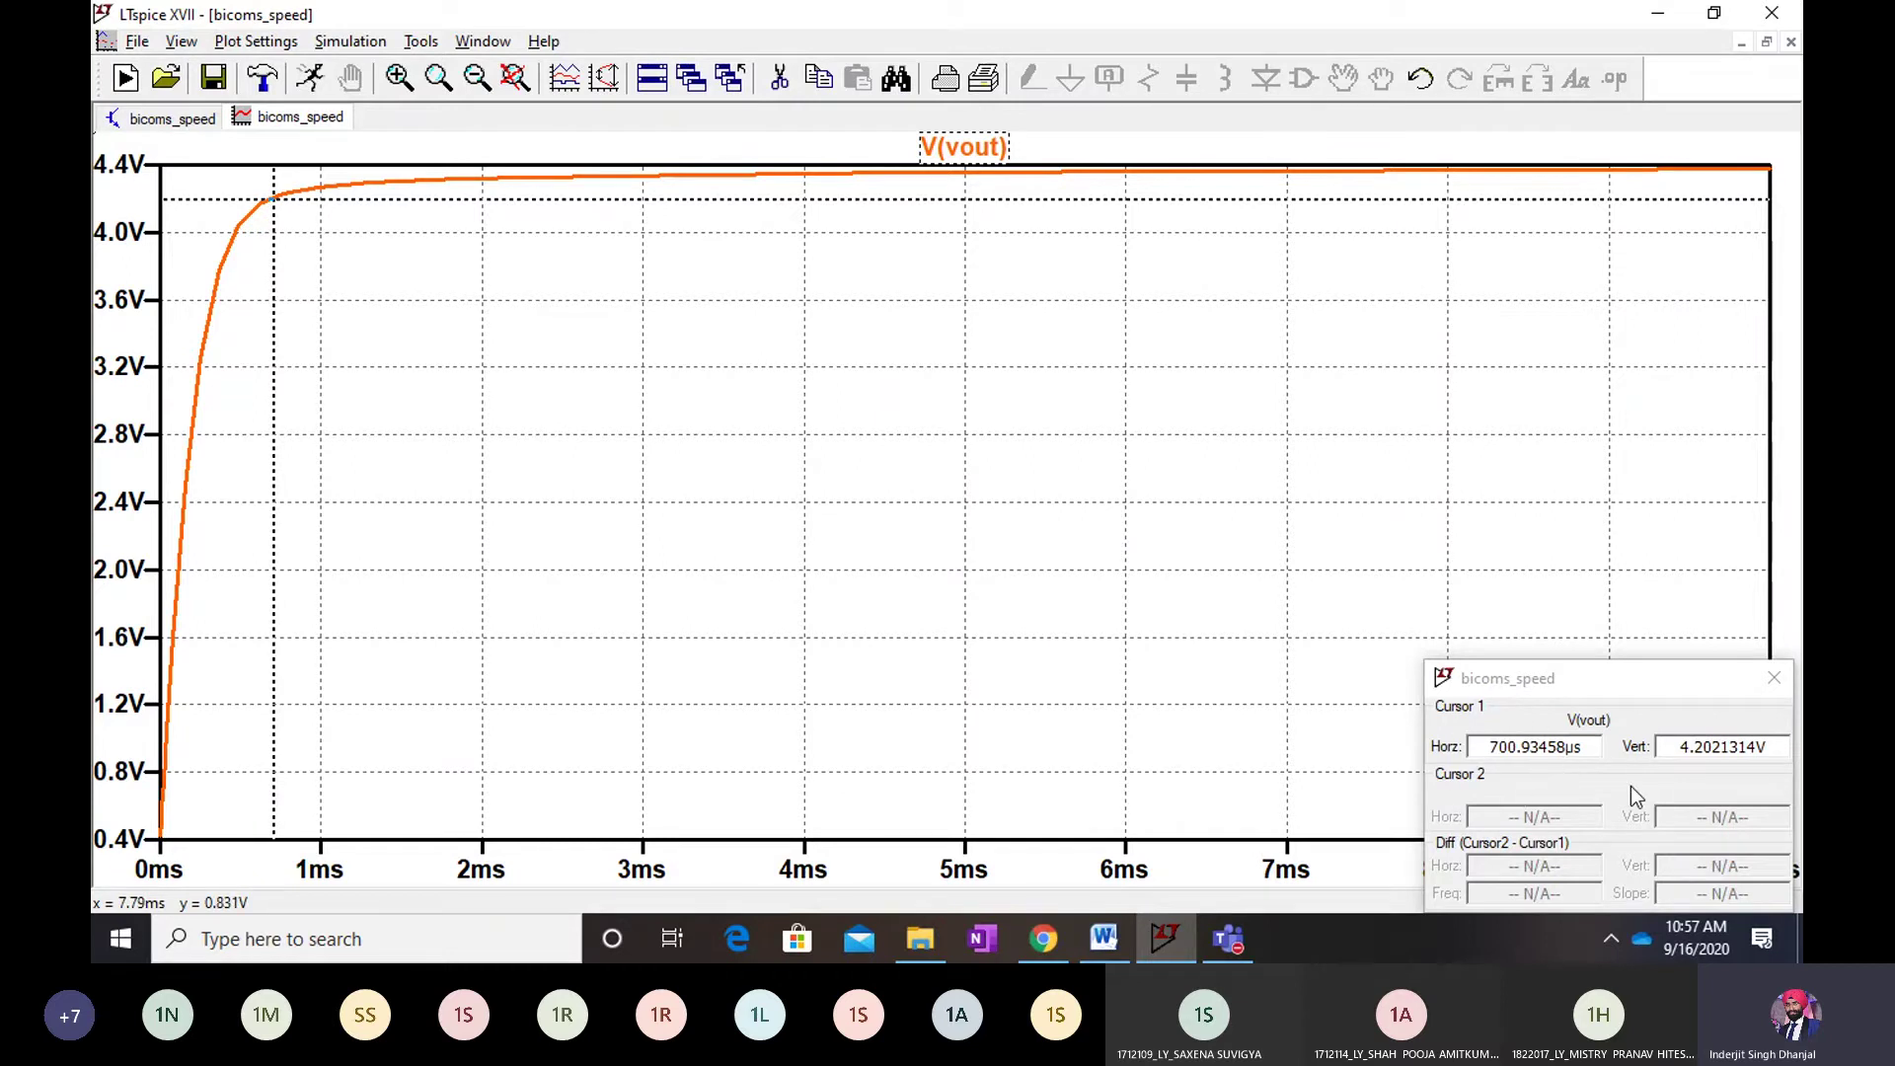
click(1775, 677)
Close the waveform plot and set the load capacitor CL to 3µF
right_click(308, 122)
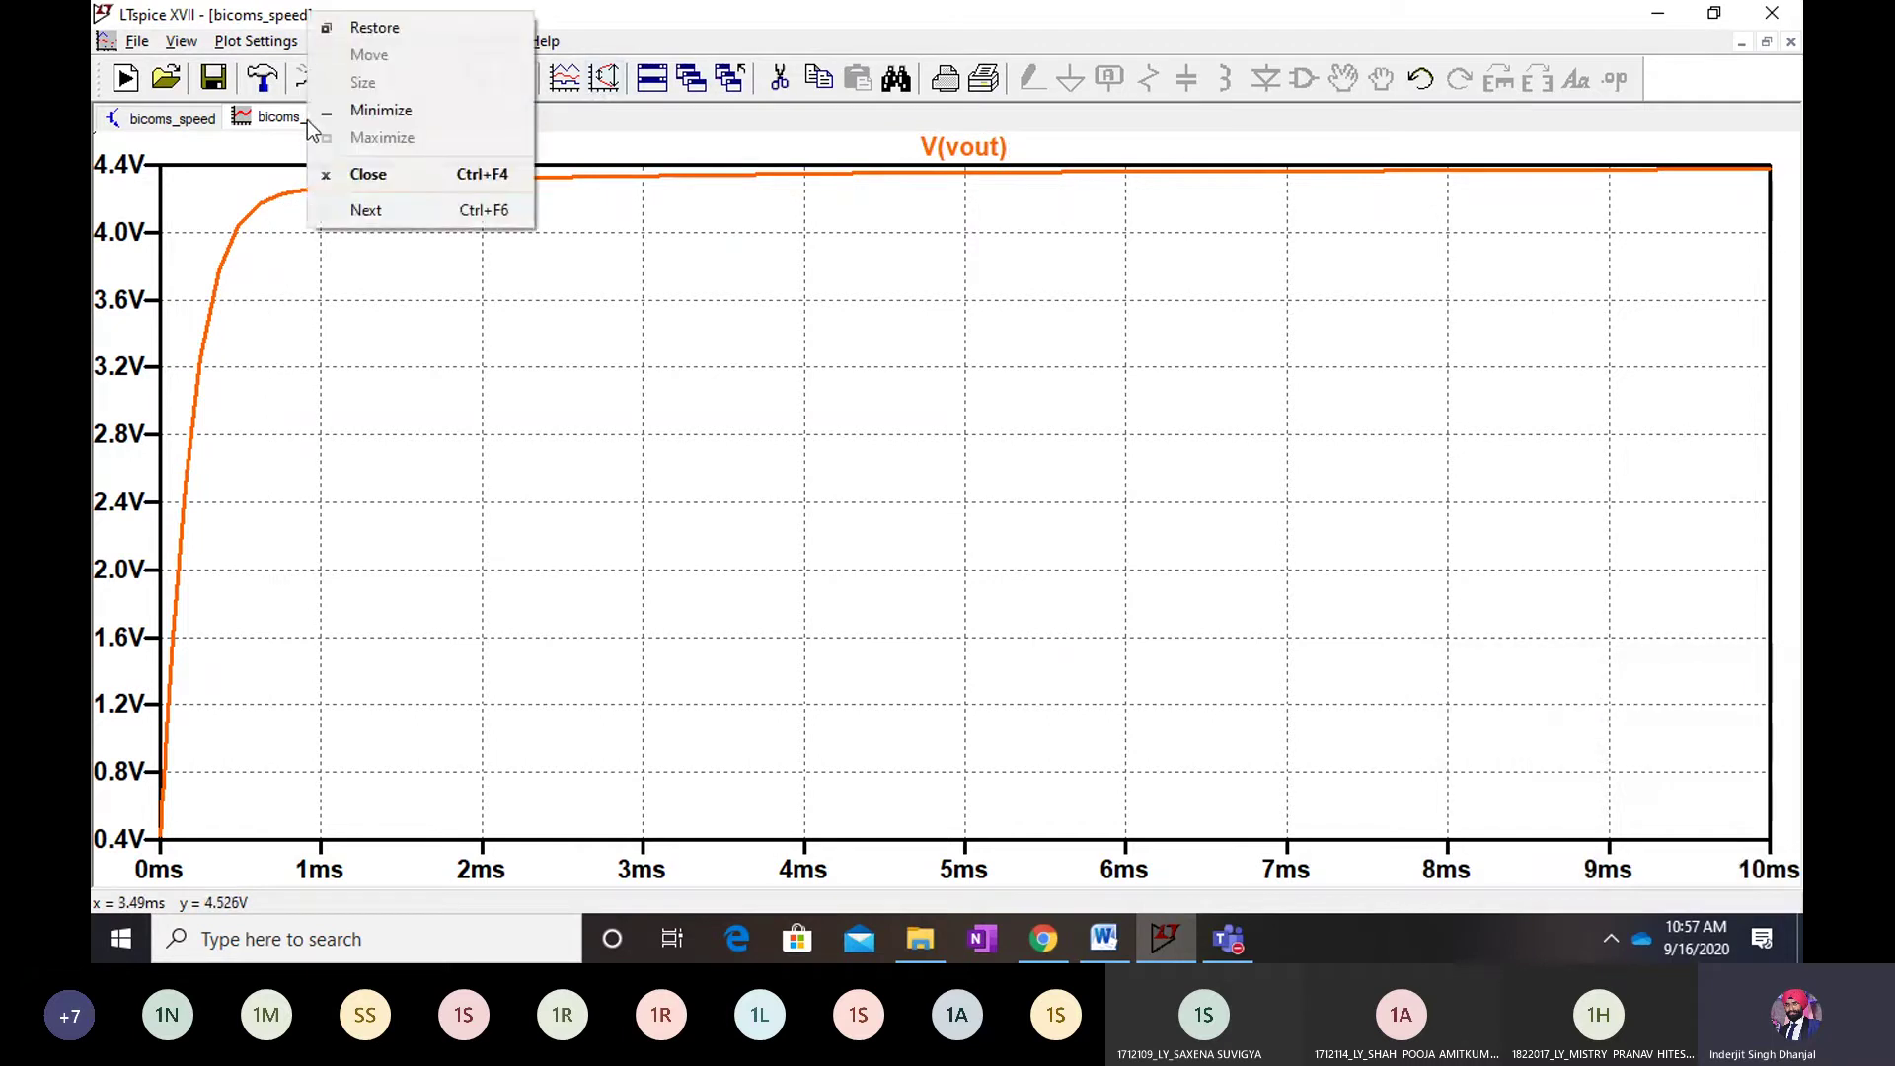
click(353, 174)
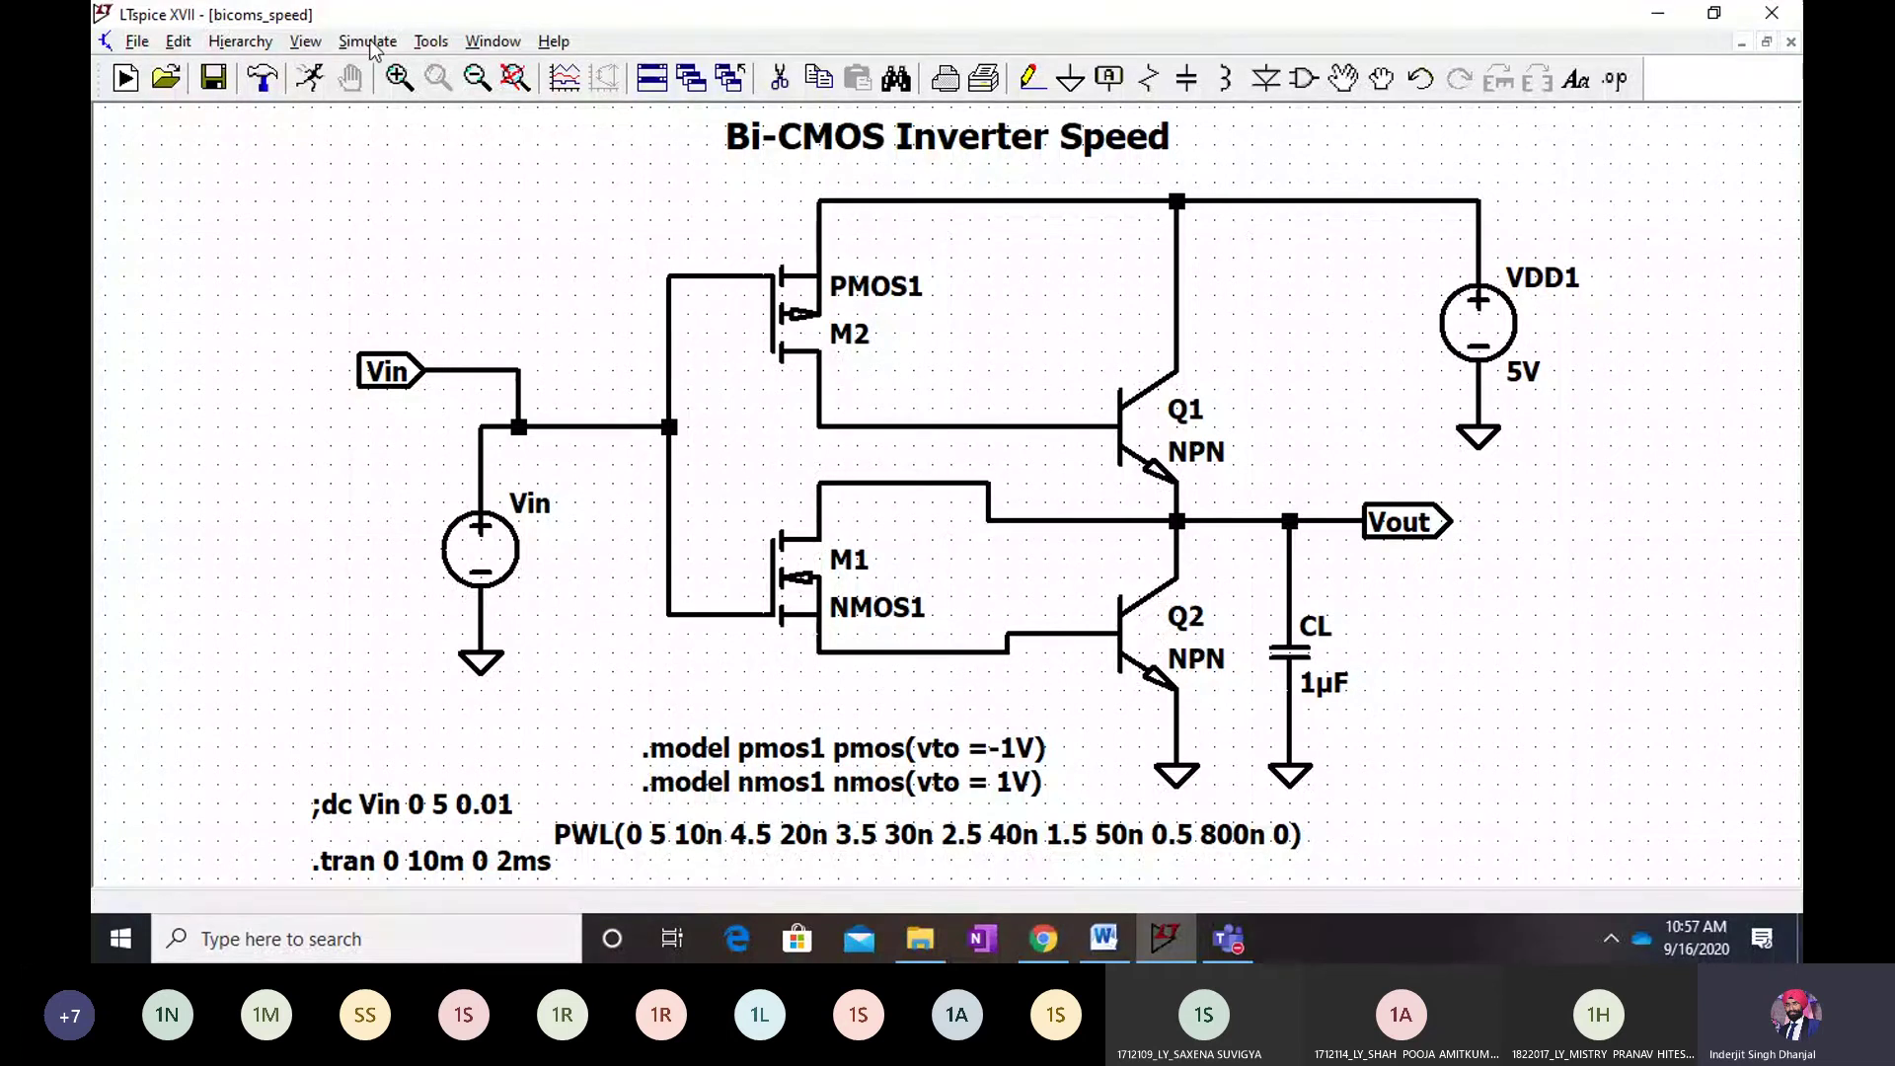
right_click(1323, 681)
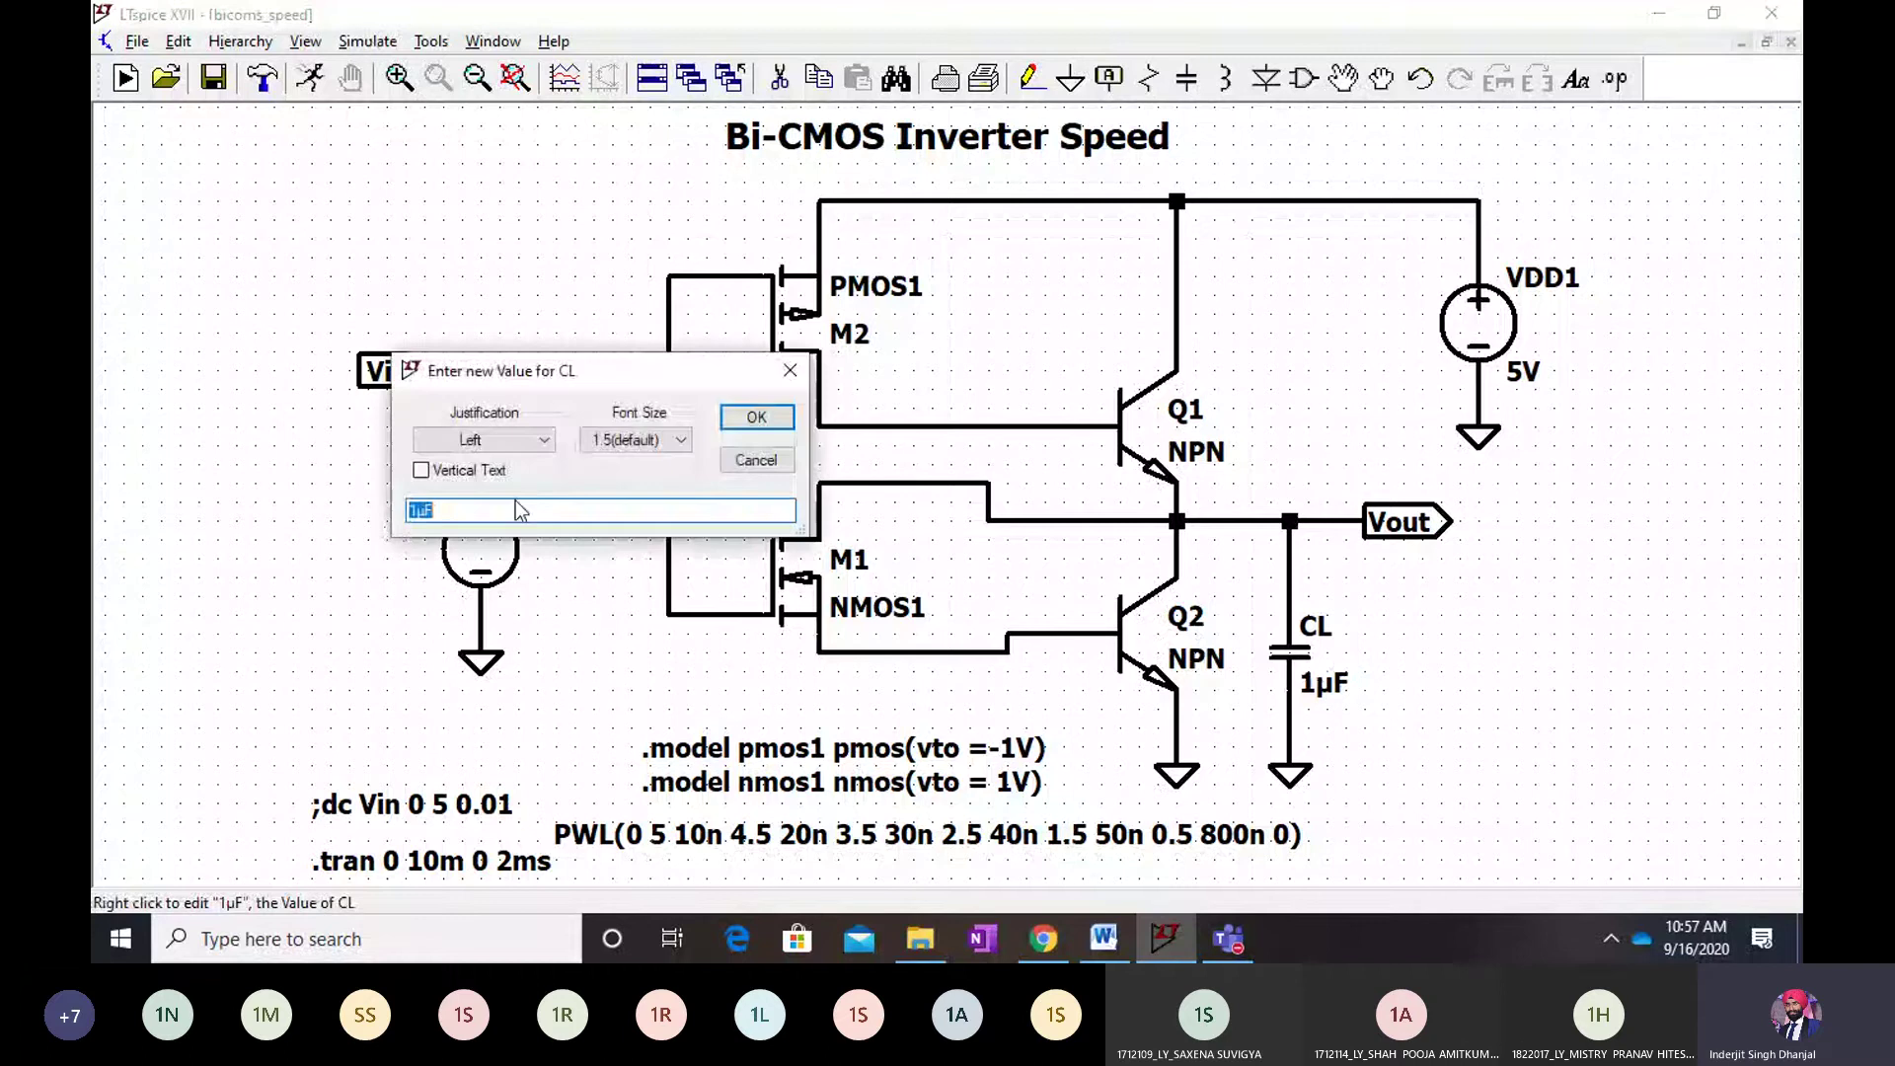
click(417, 511)
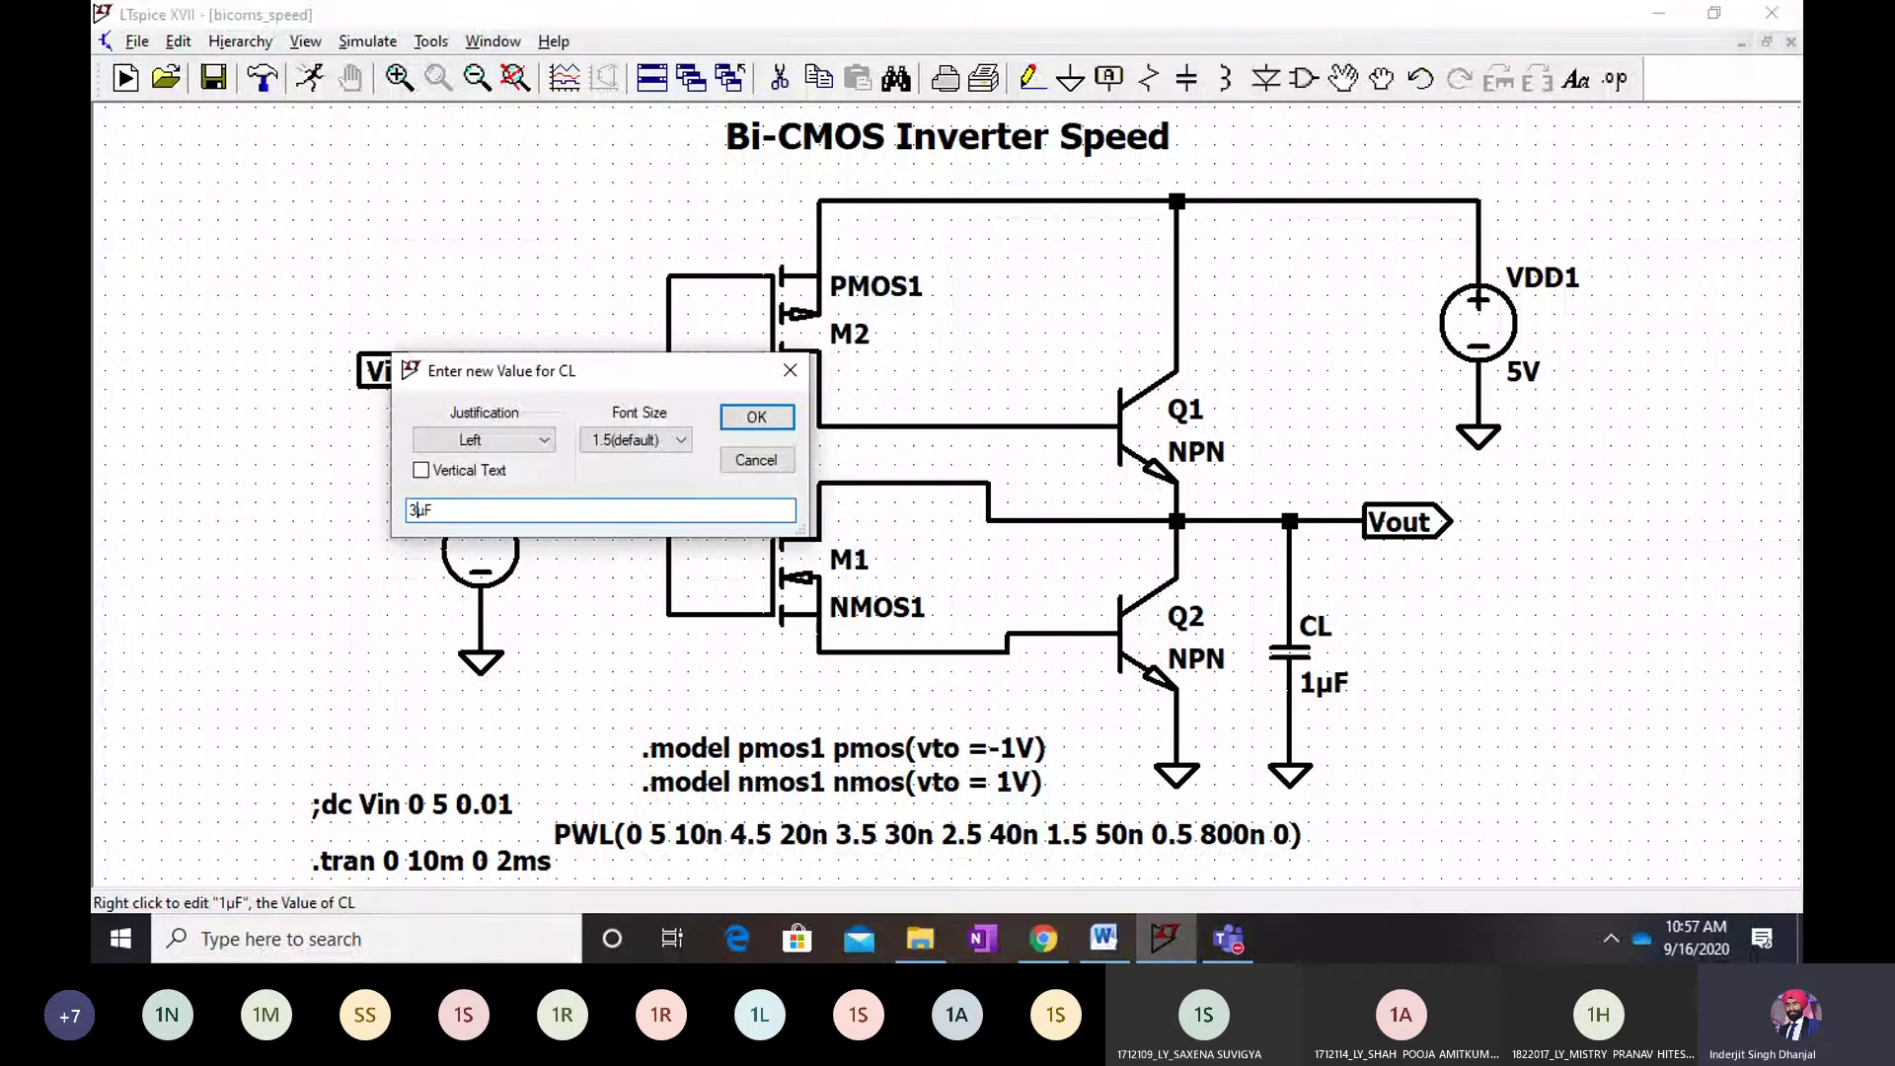
key(Return)
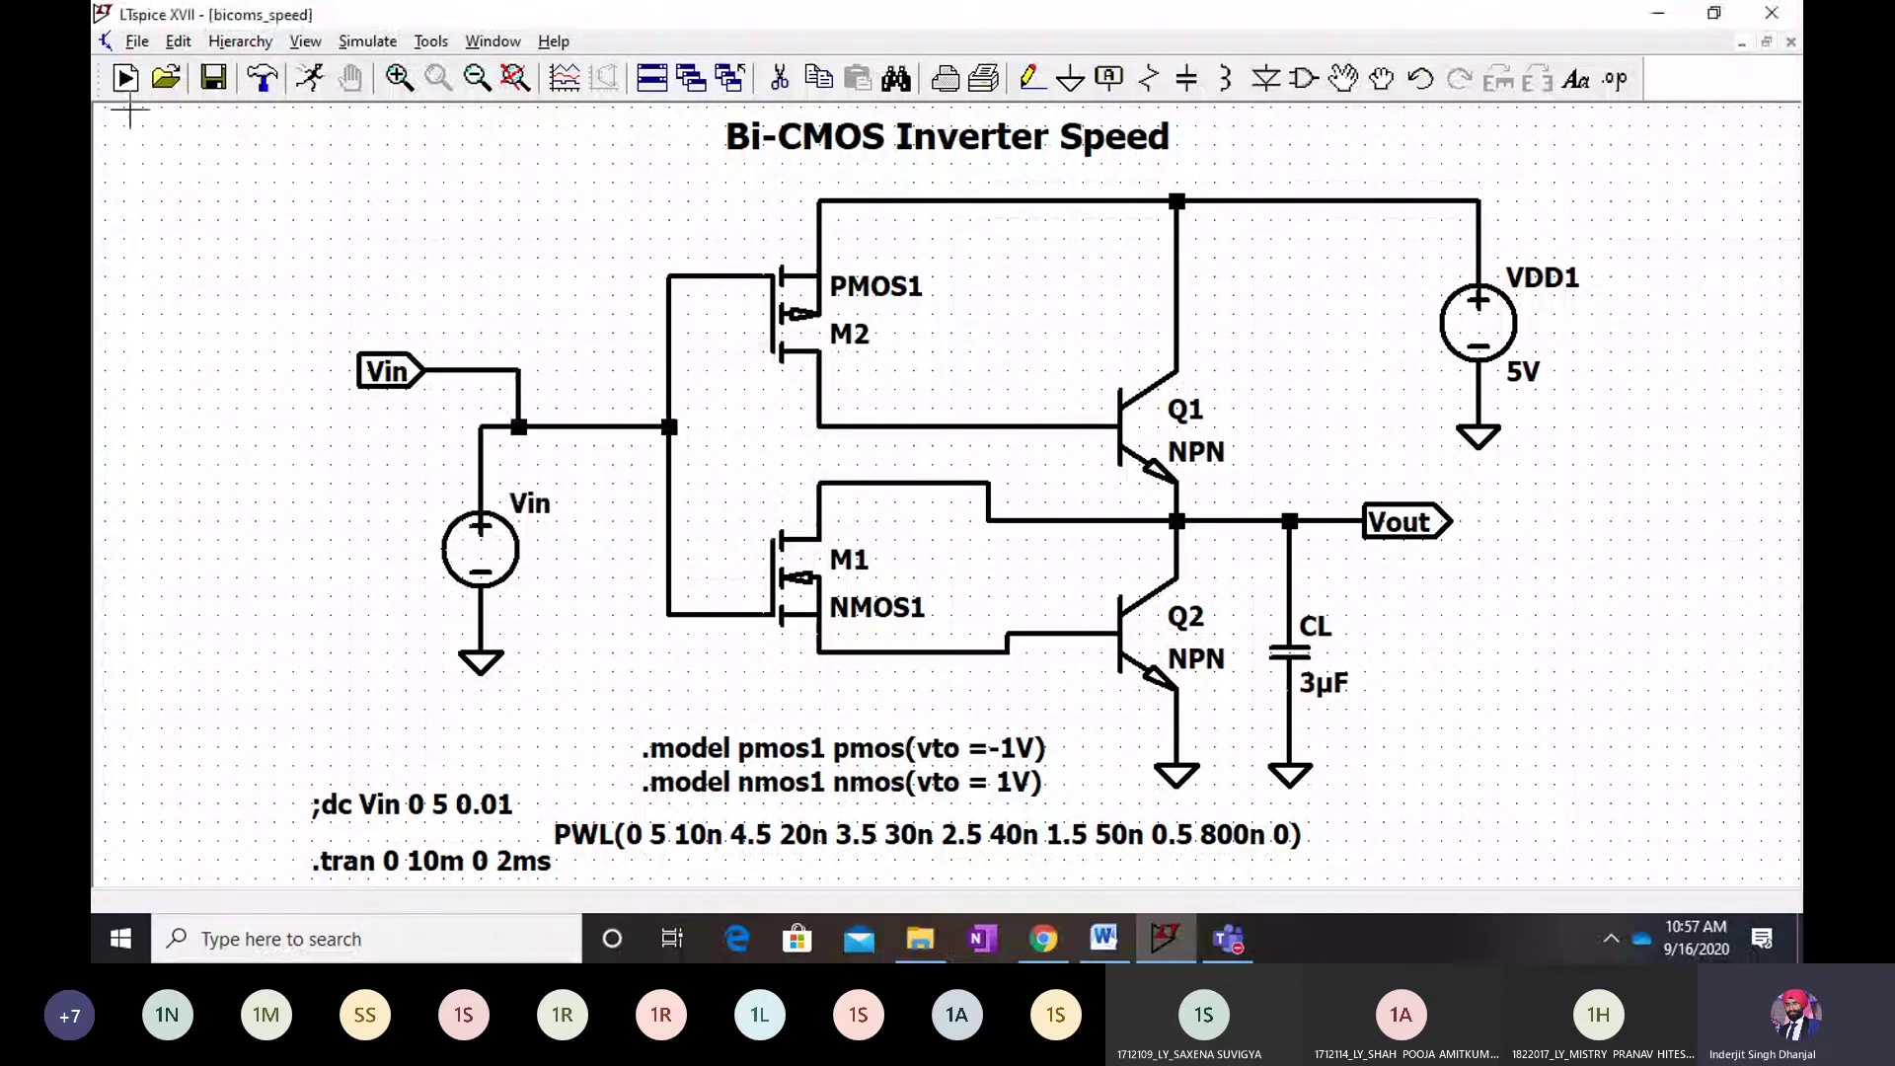
Run the transient simulation with the 3µF load and plot the Vout node voltage in an enlarged window
click(356, 43)
click(373, 73)
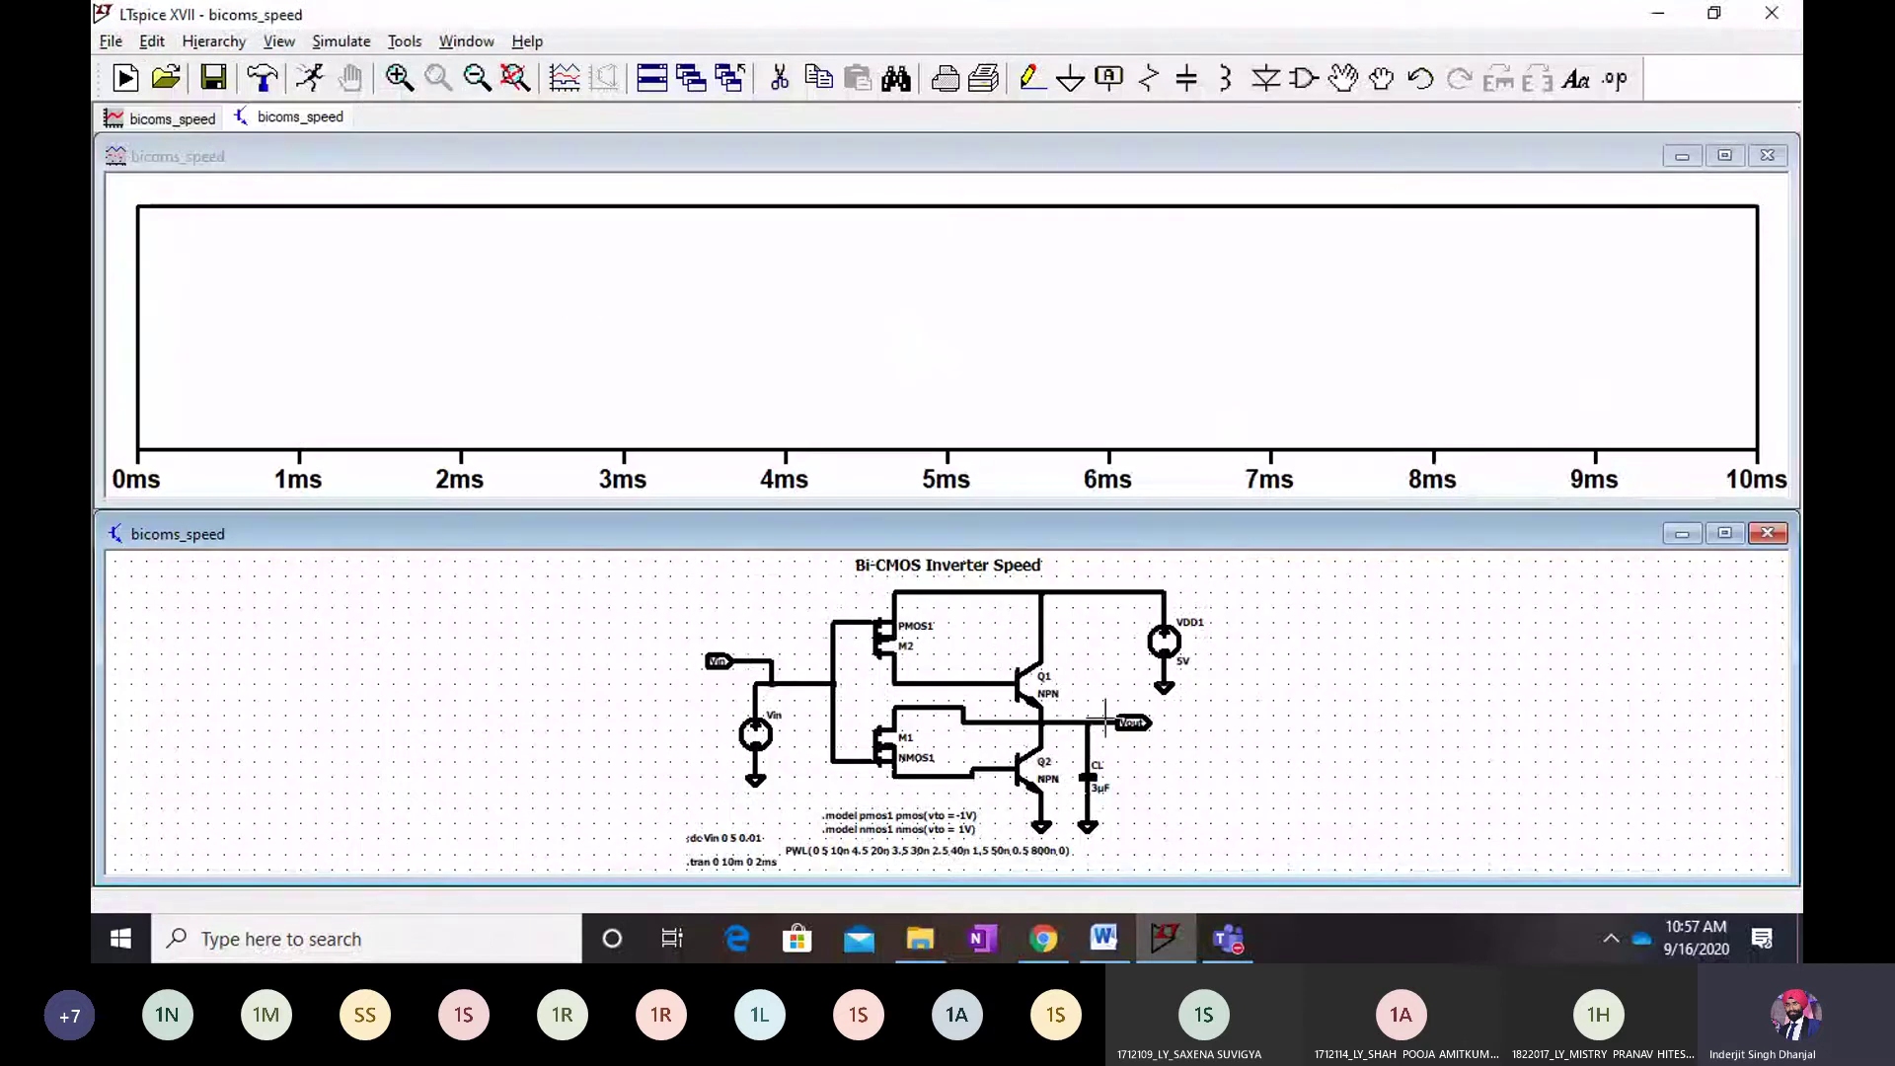
click(1108, 722)
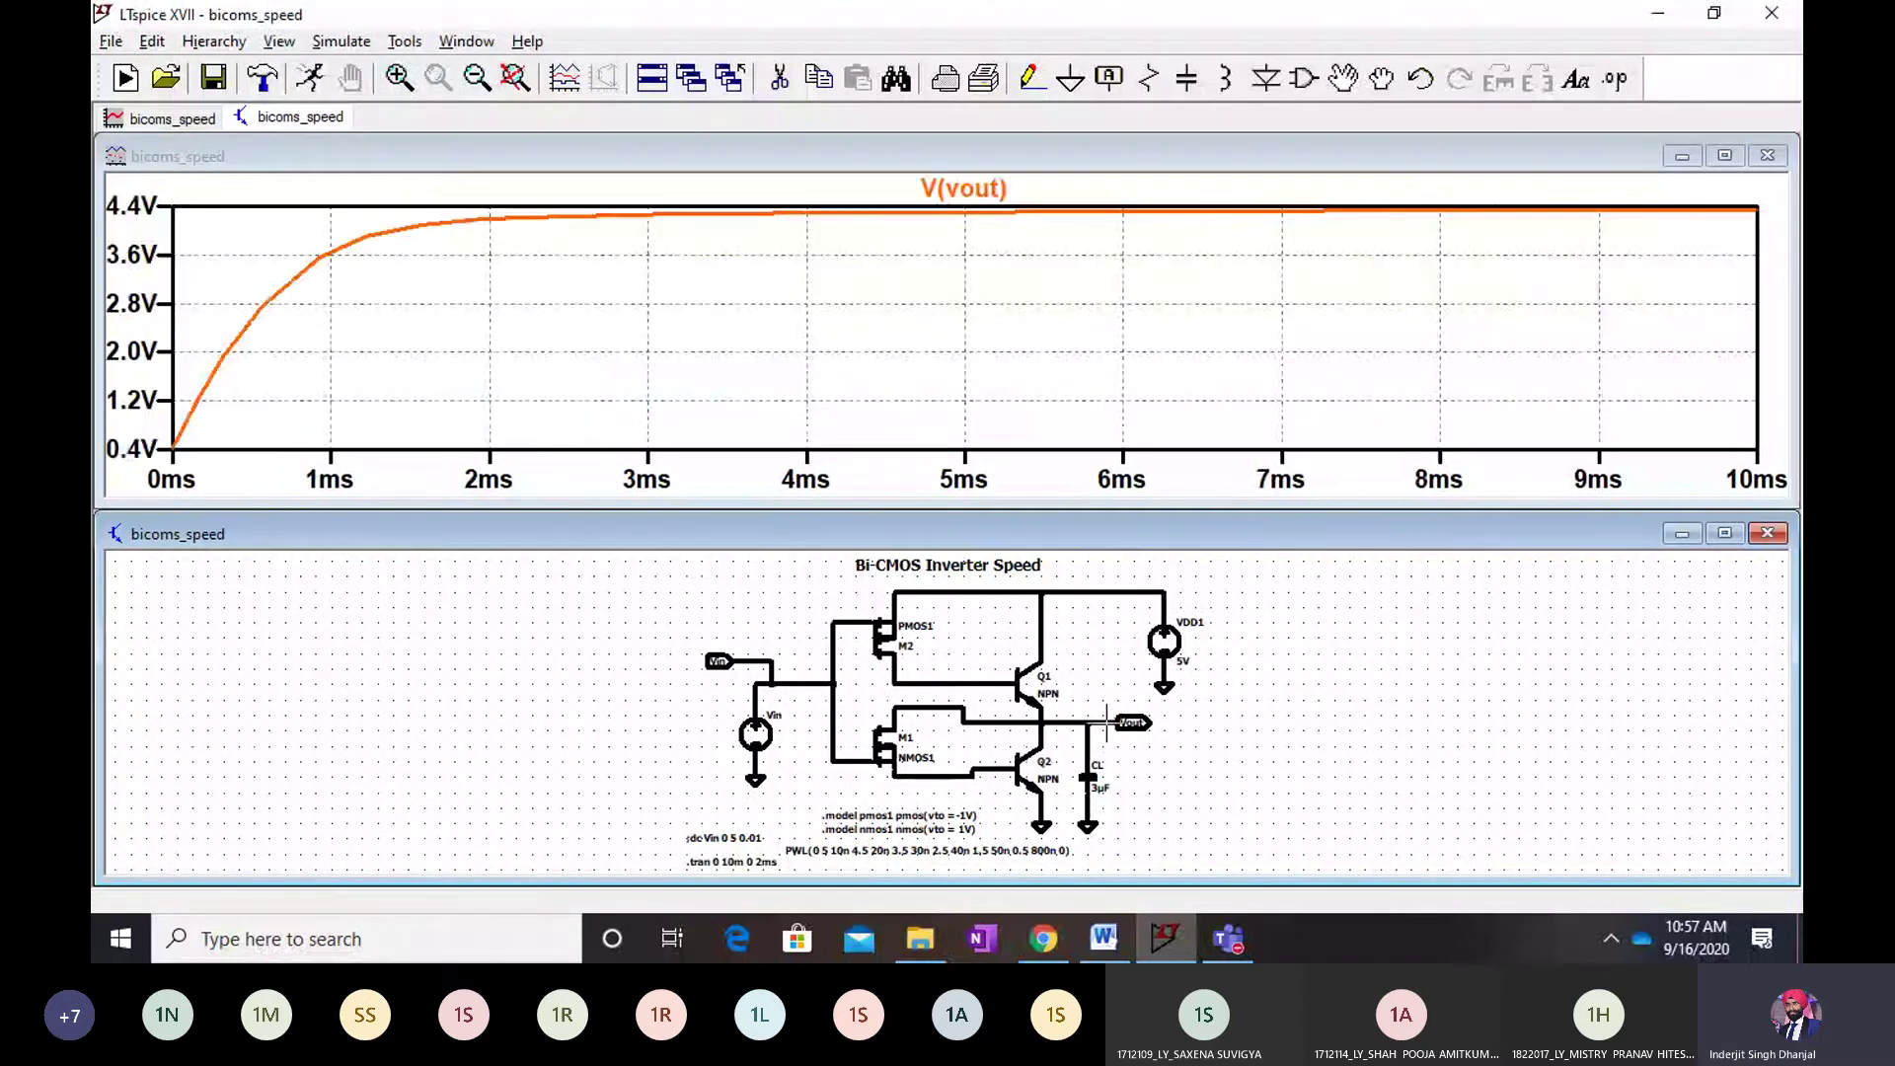
click(1724, 156)
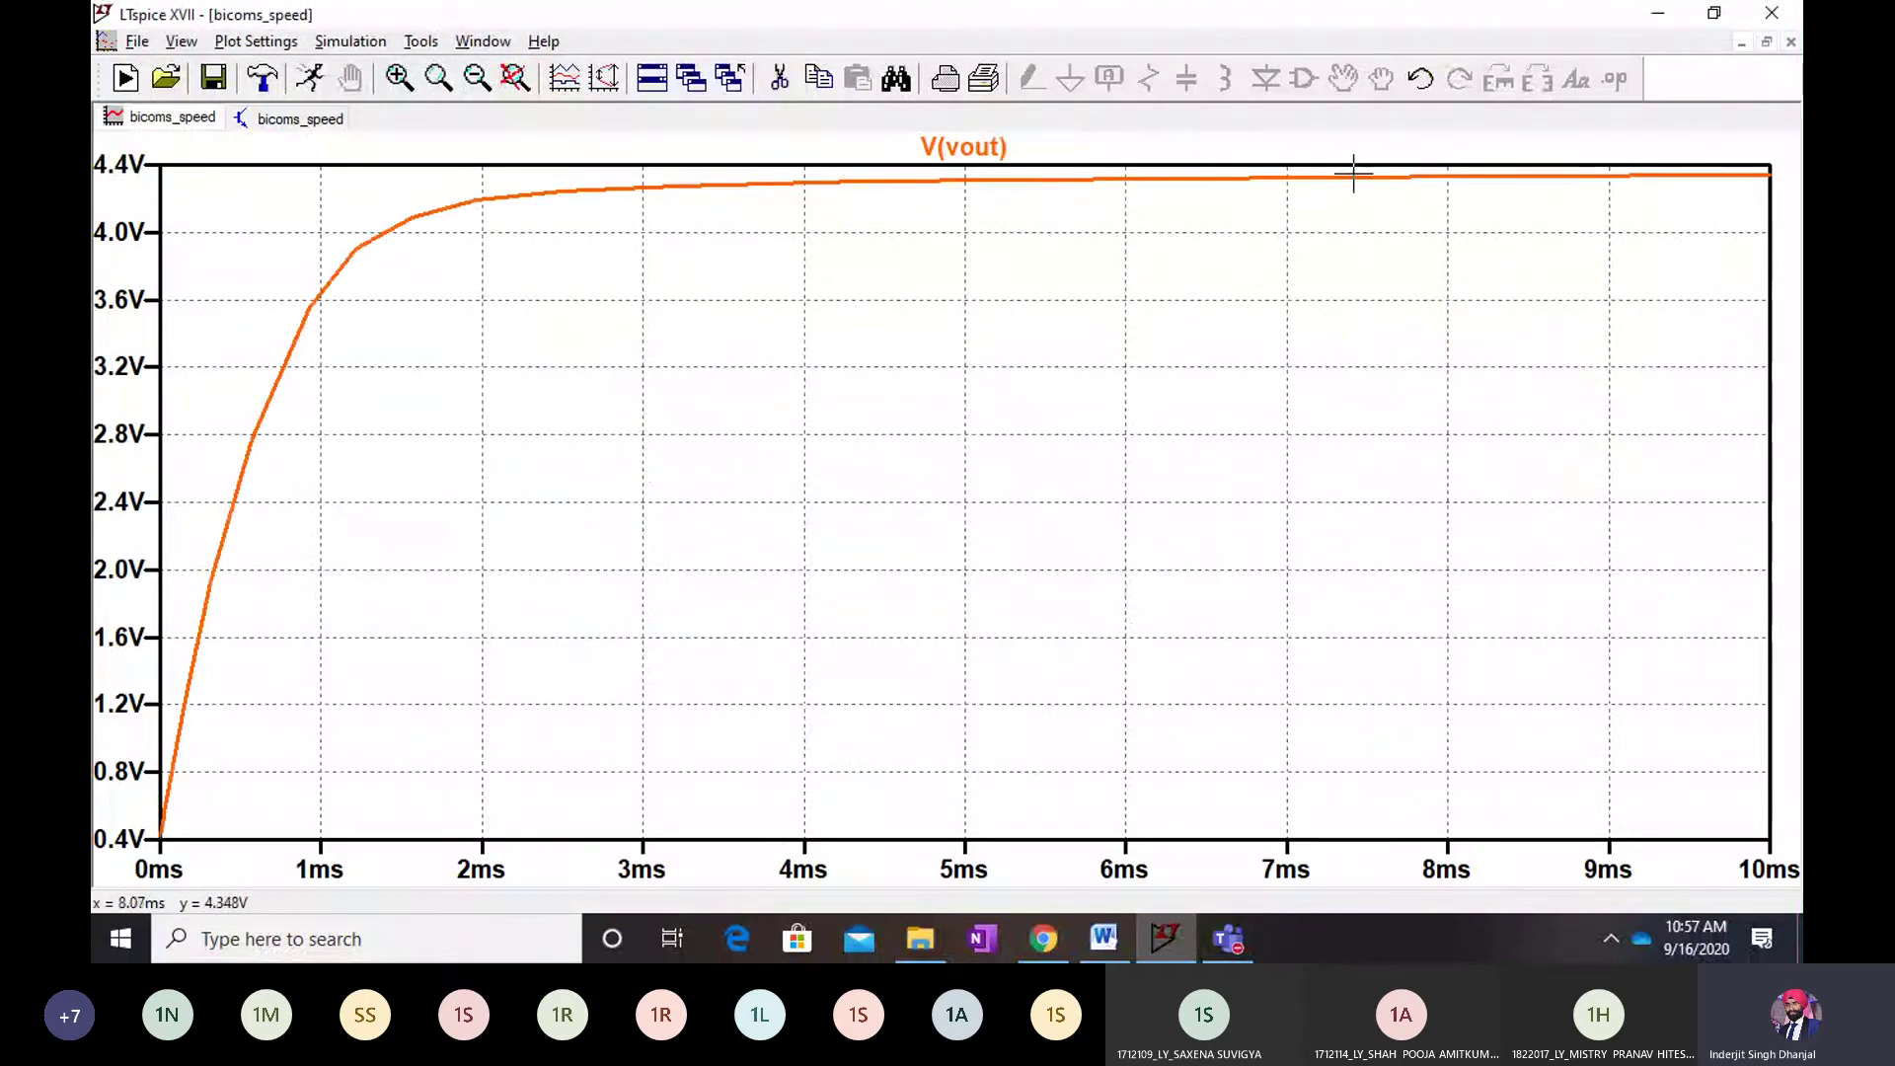
Measure the settled part of the Vout trace with a cursor, ending at about 4.86 ms, and close the plot
click(997, 148)
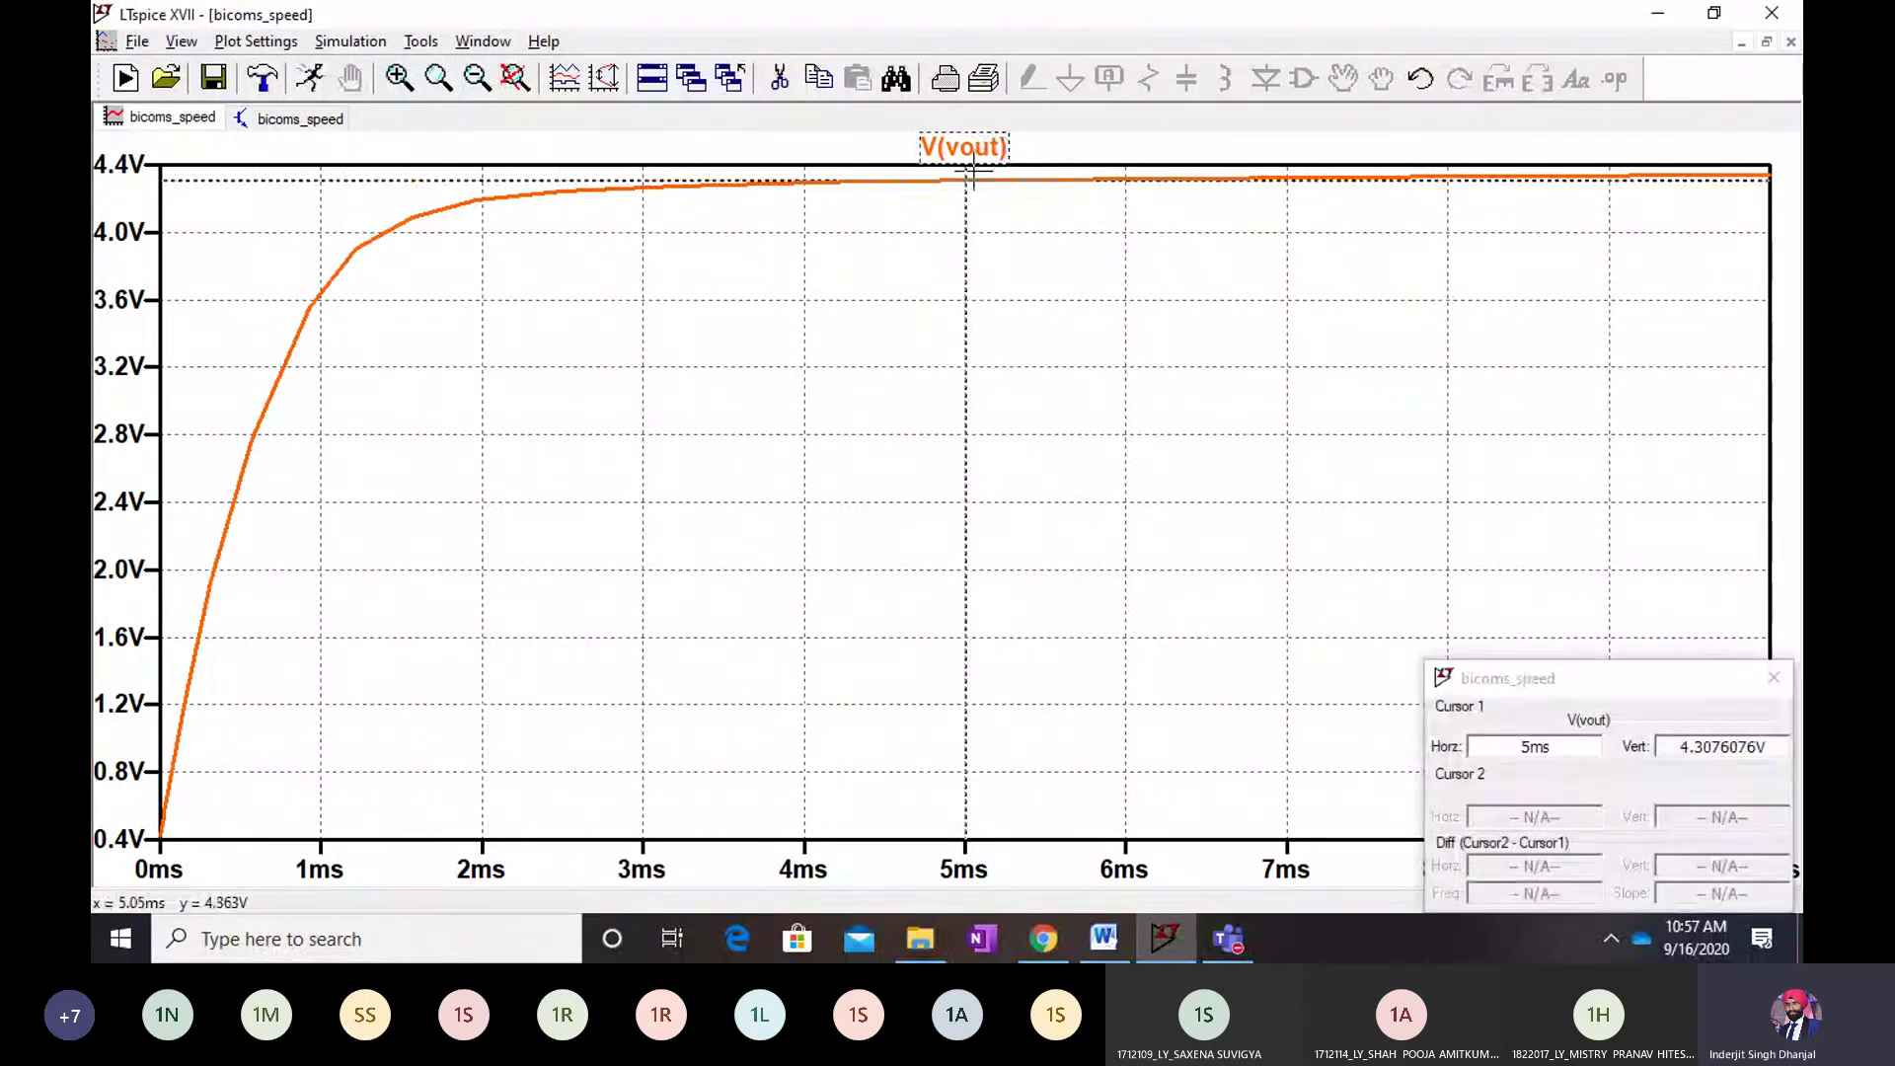
drag(972, 173, 1209, 178)
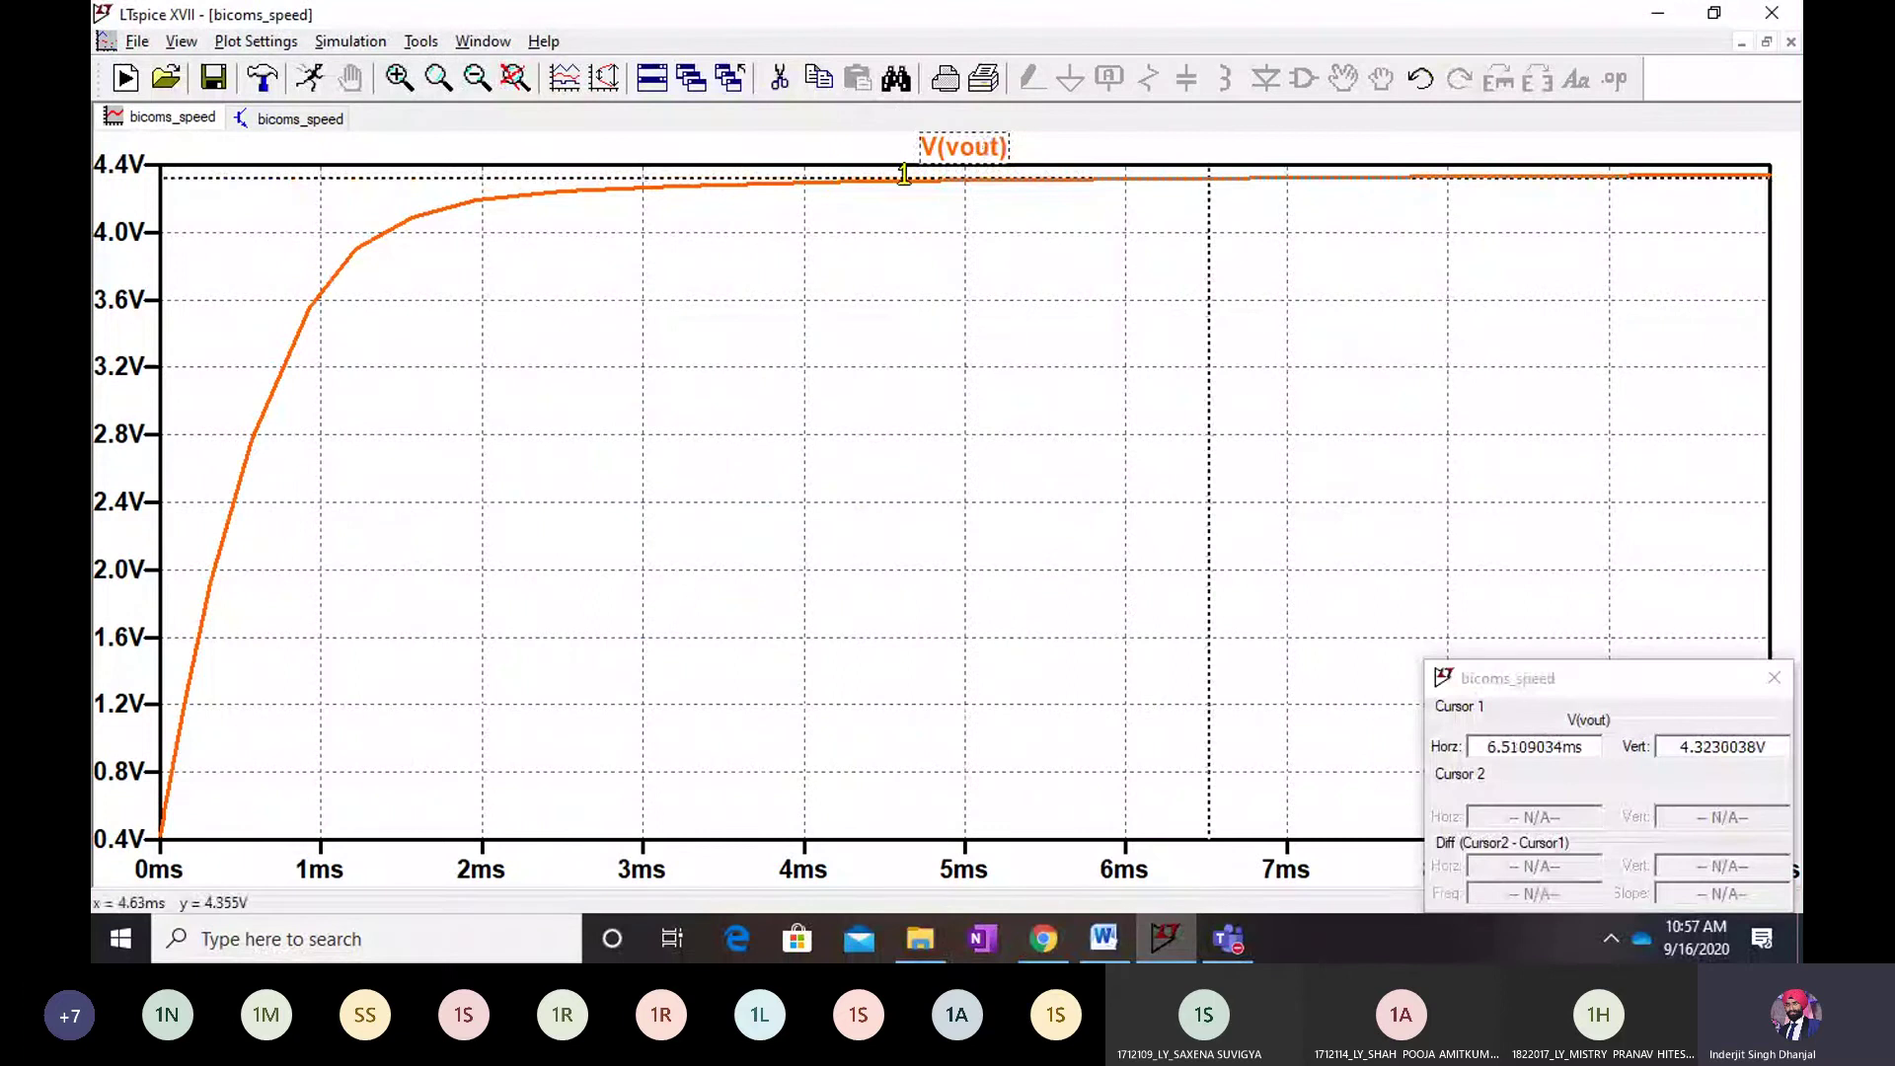
drag(903, 175, 943, 182)
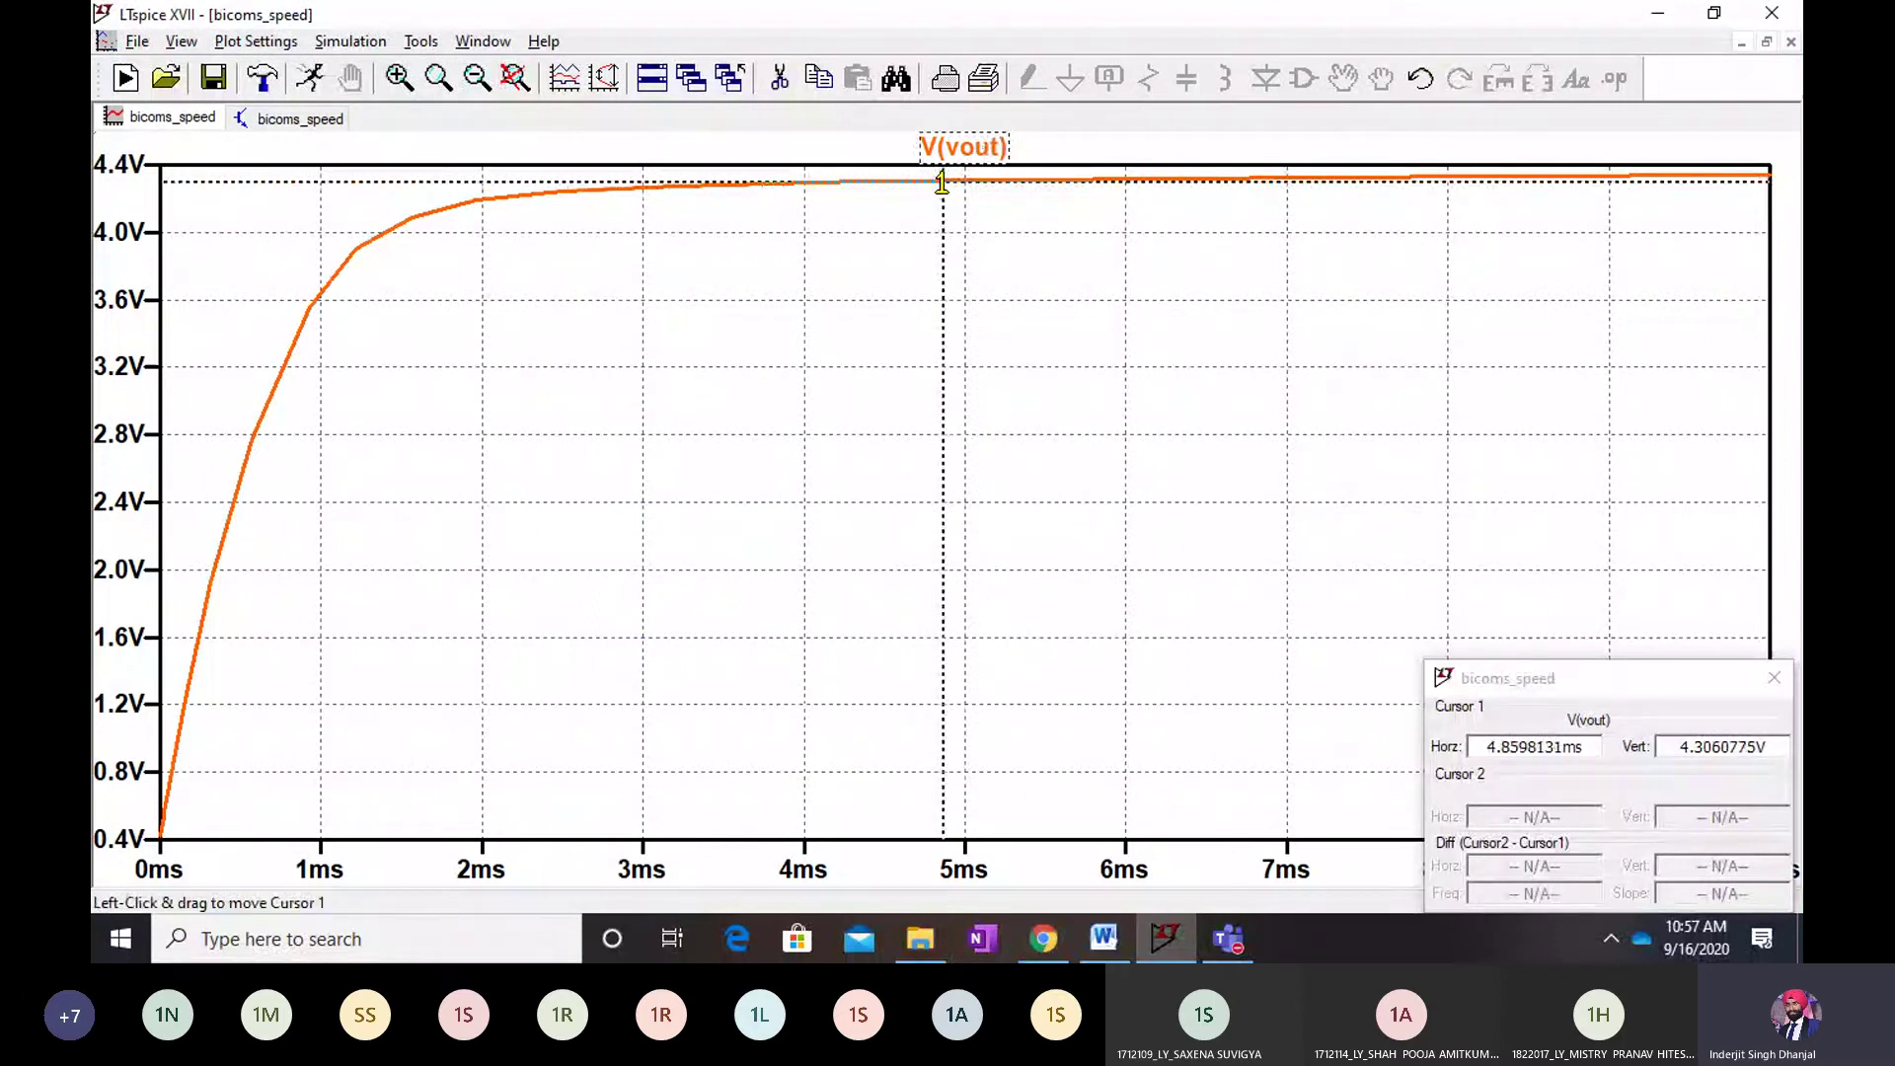
click(1774, 677)
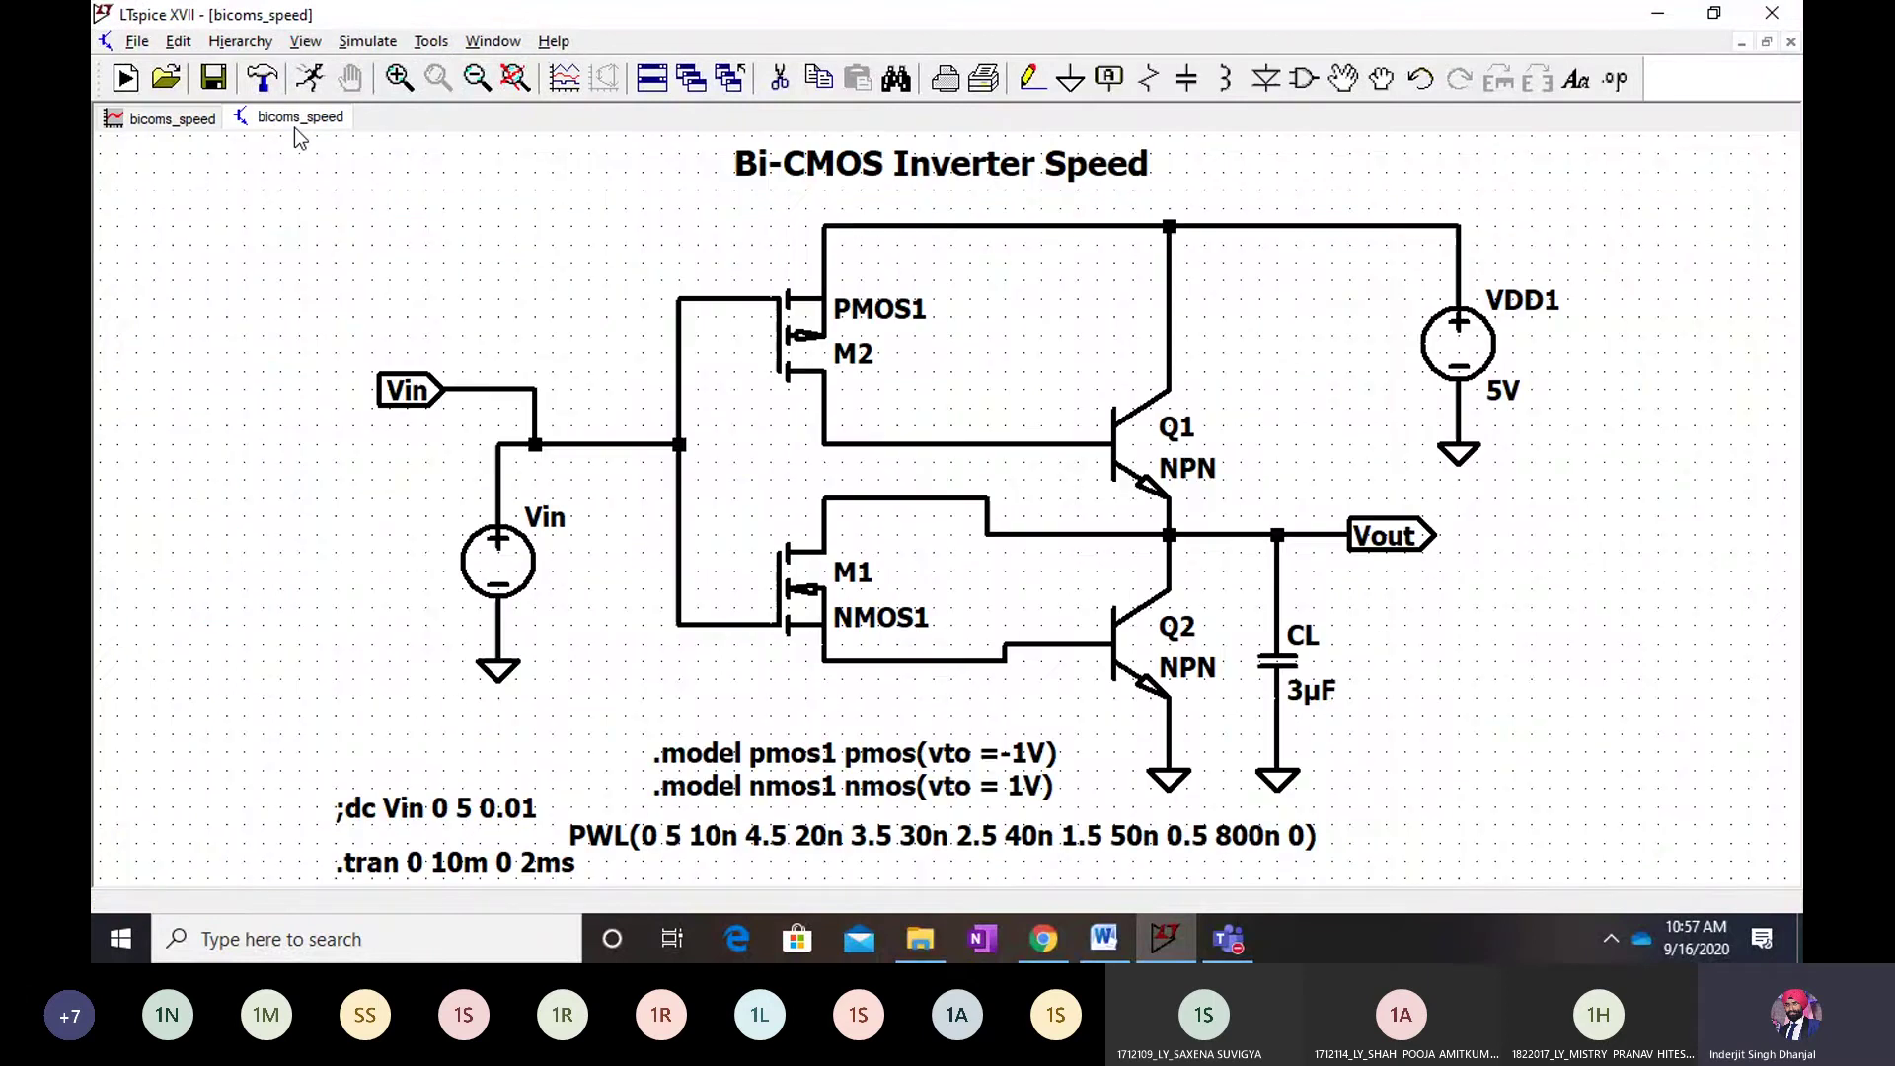
click(197, 124)
right_click(198, 123)
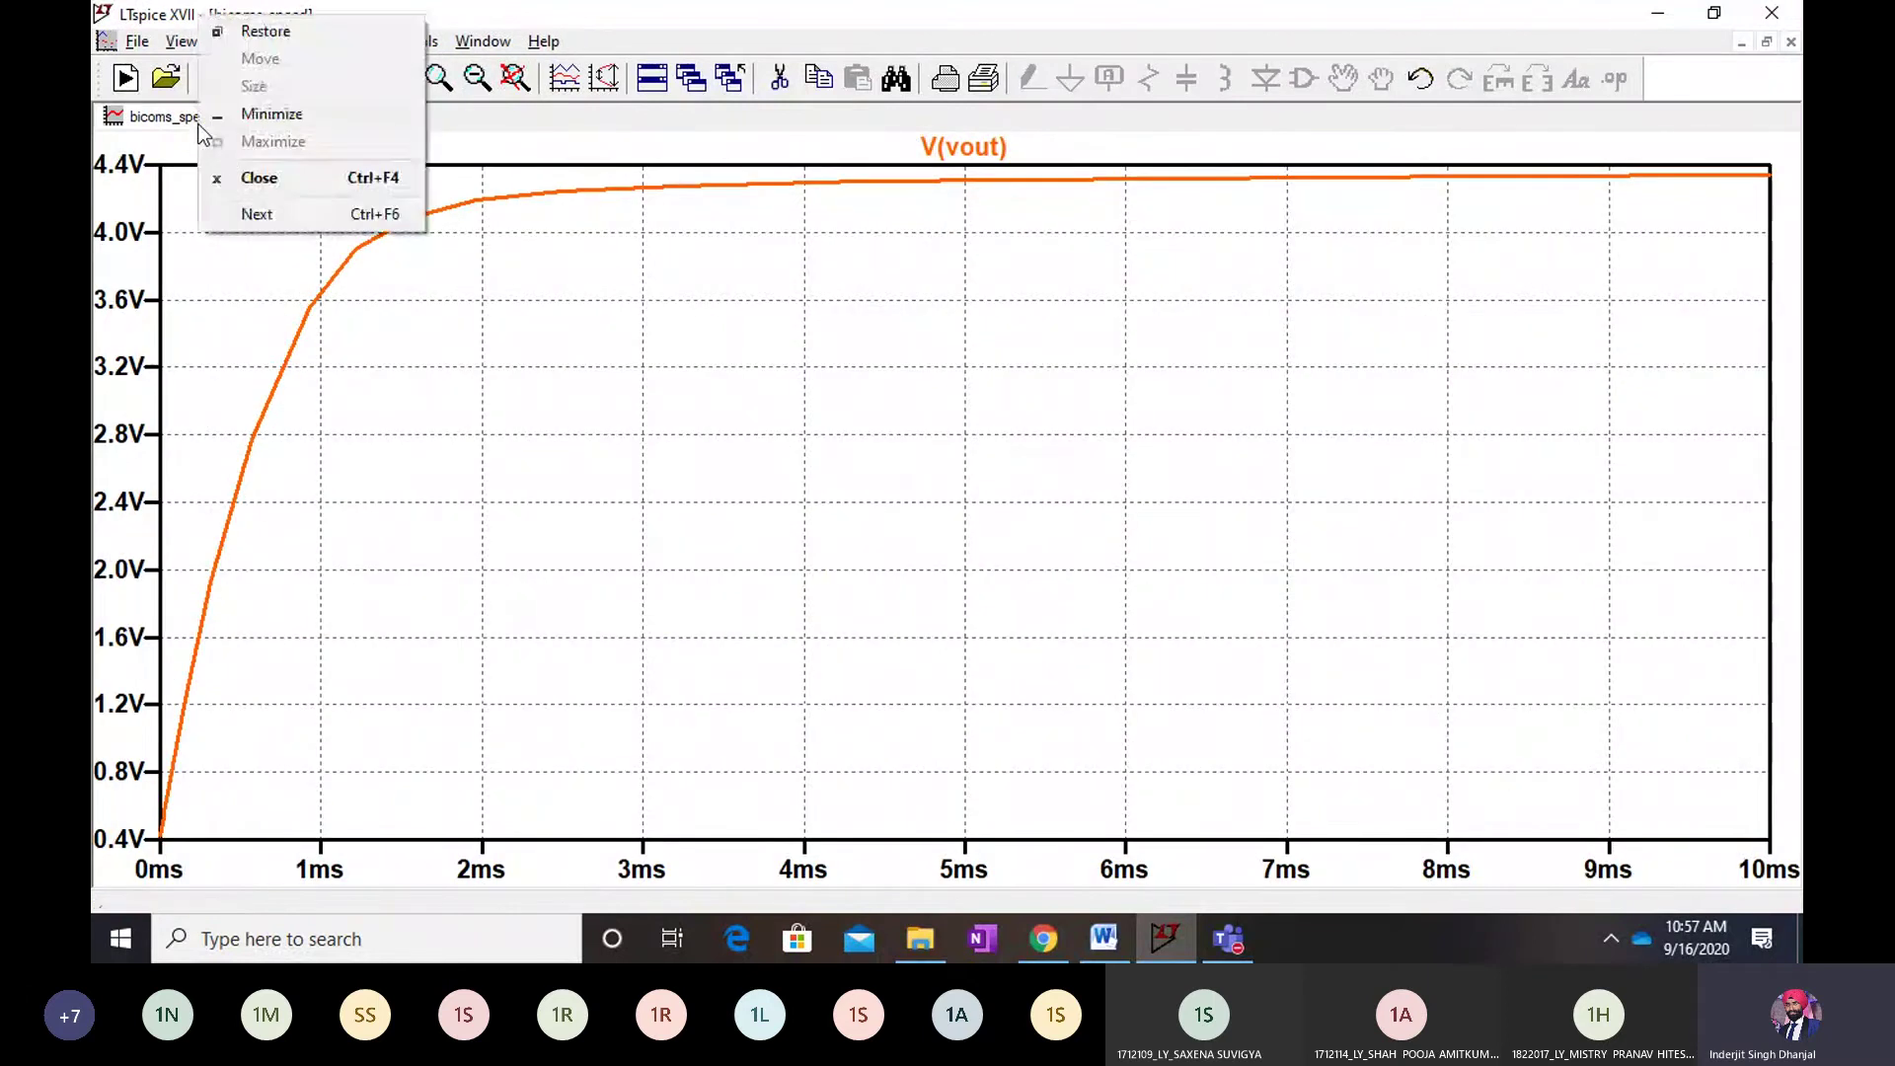
click(242, 178)
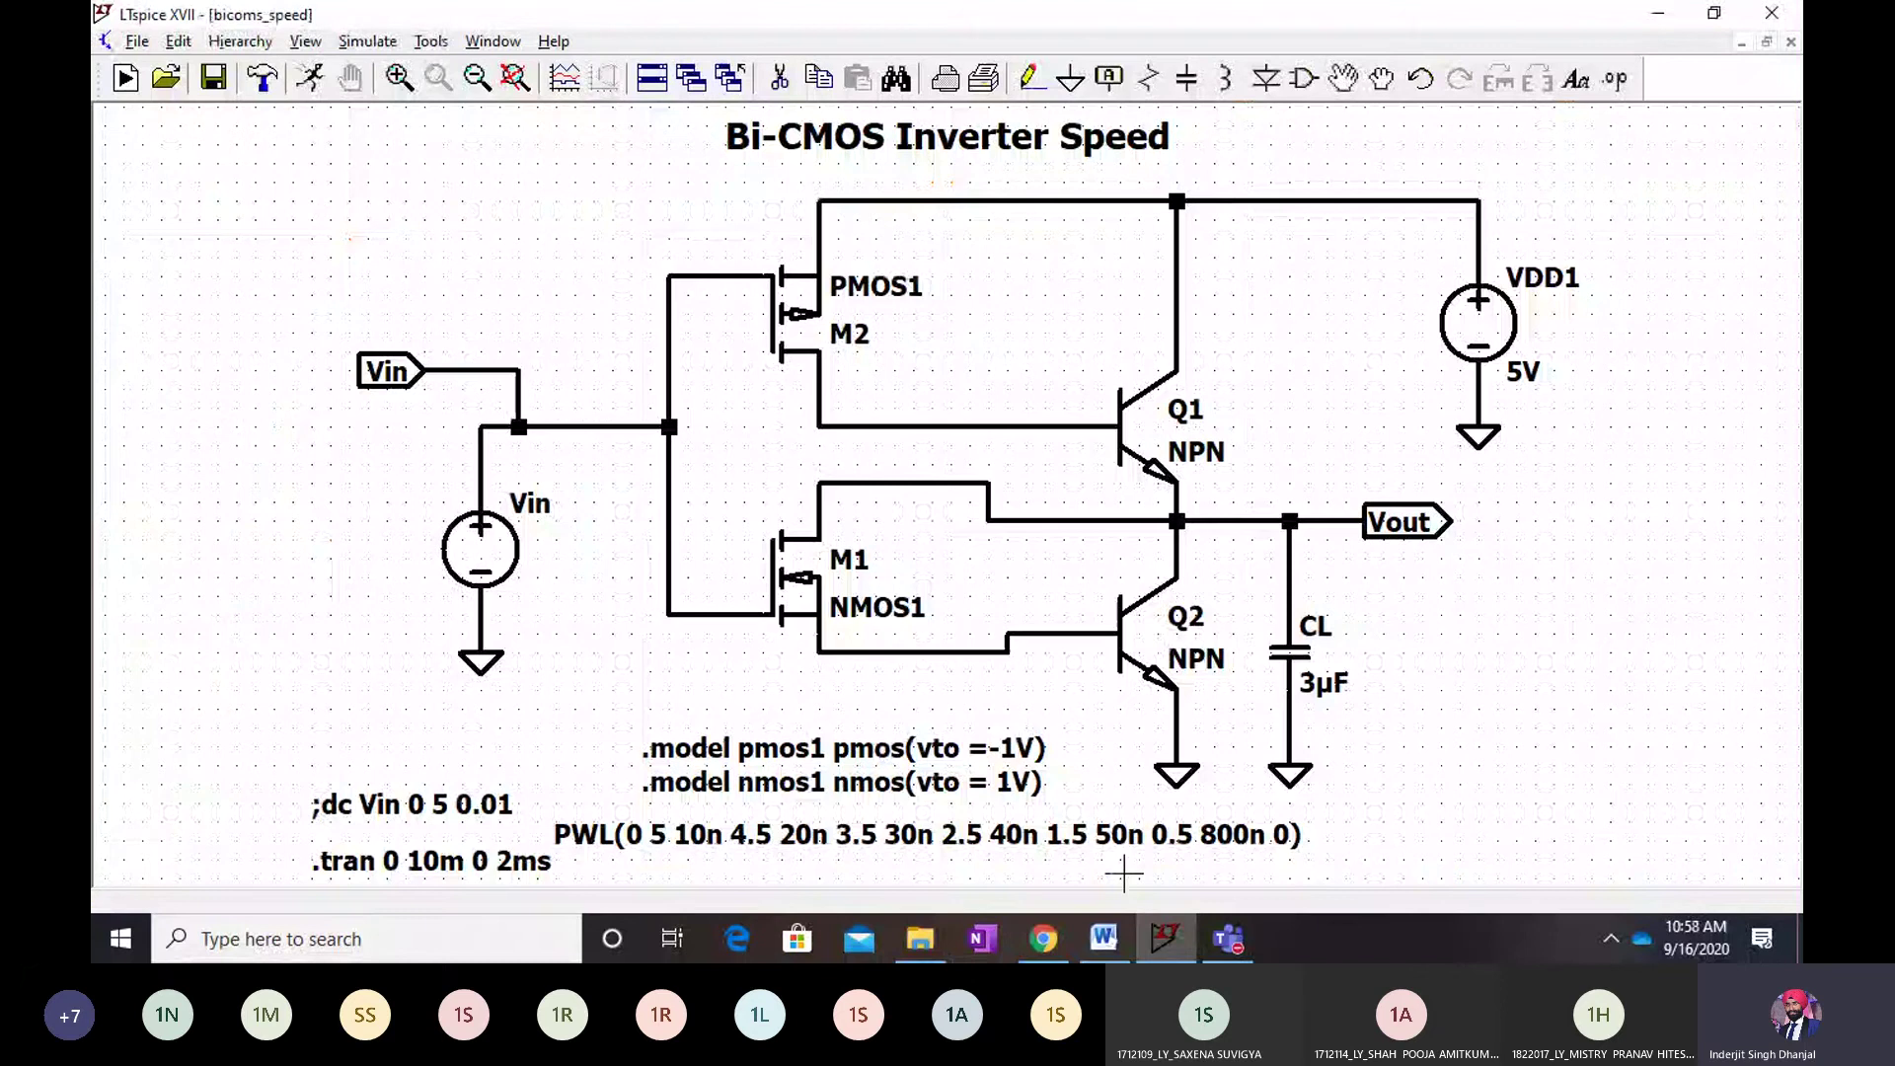
Switch to the Word write-up, review the delay-time tables of the three inverters, and return to LTspice
key(alt+Tab)
scroll(929, 595, down, 1)
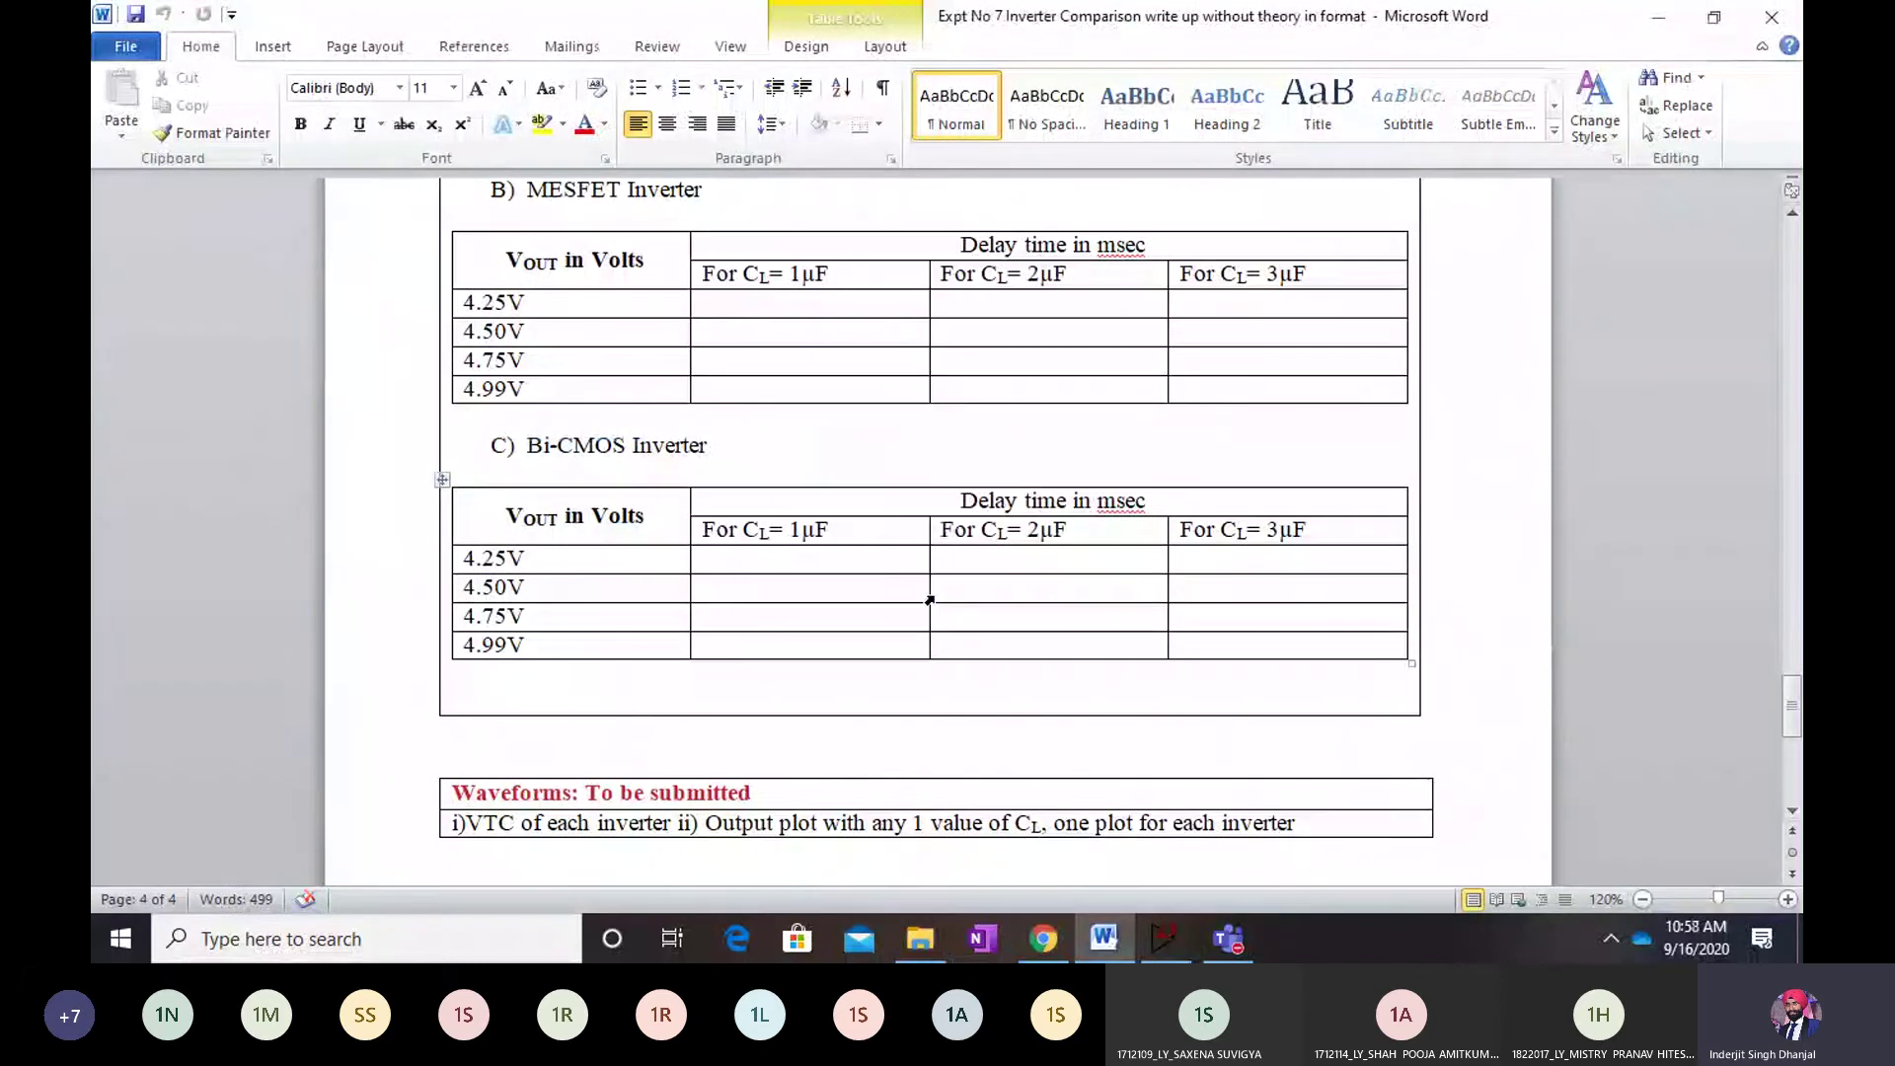
scroll(929, 599, down, 1)
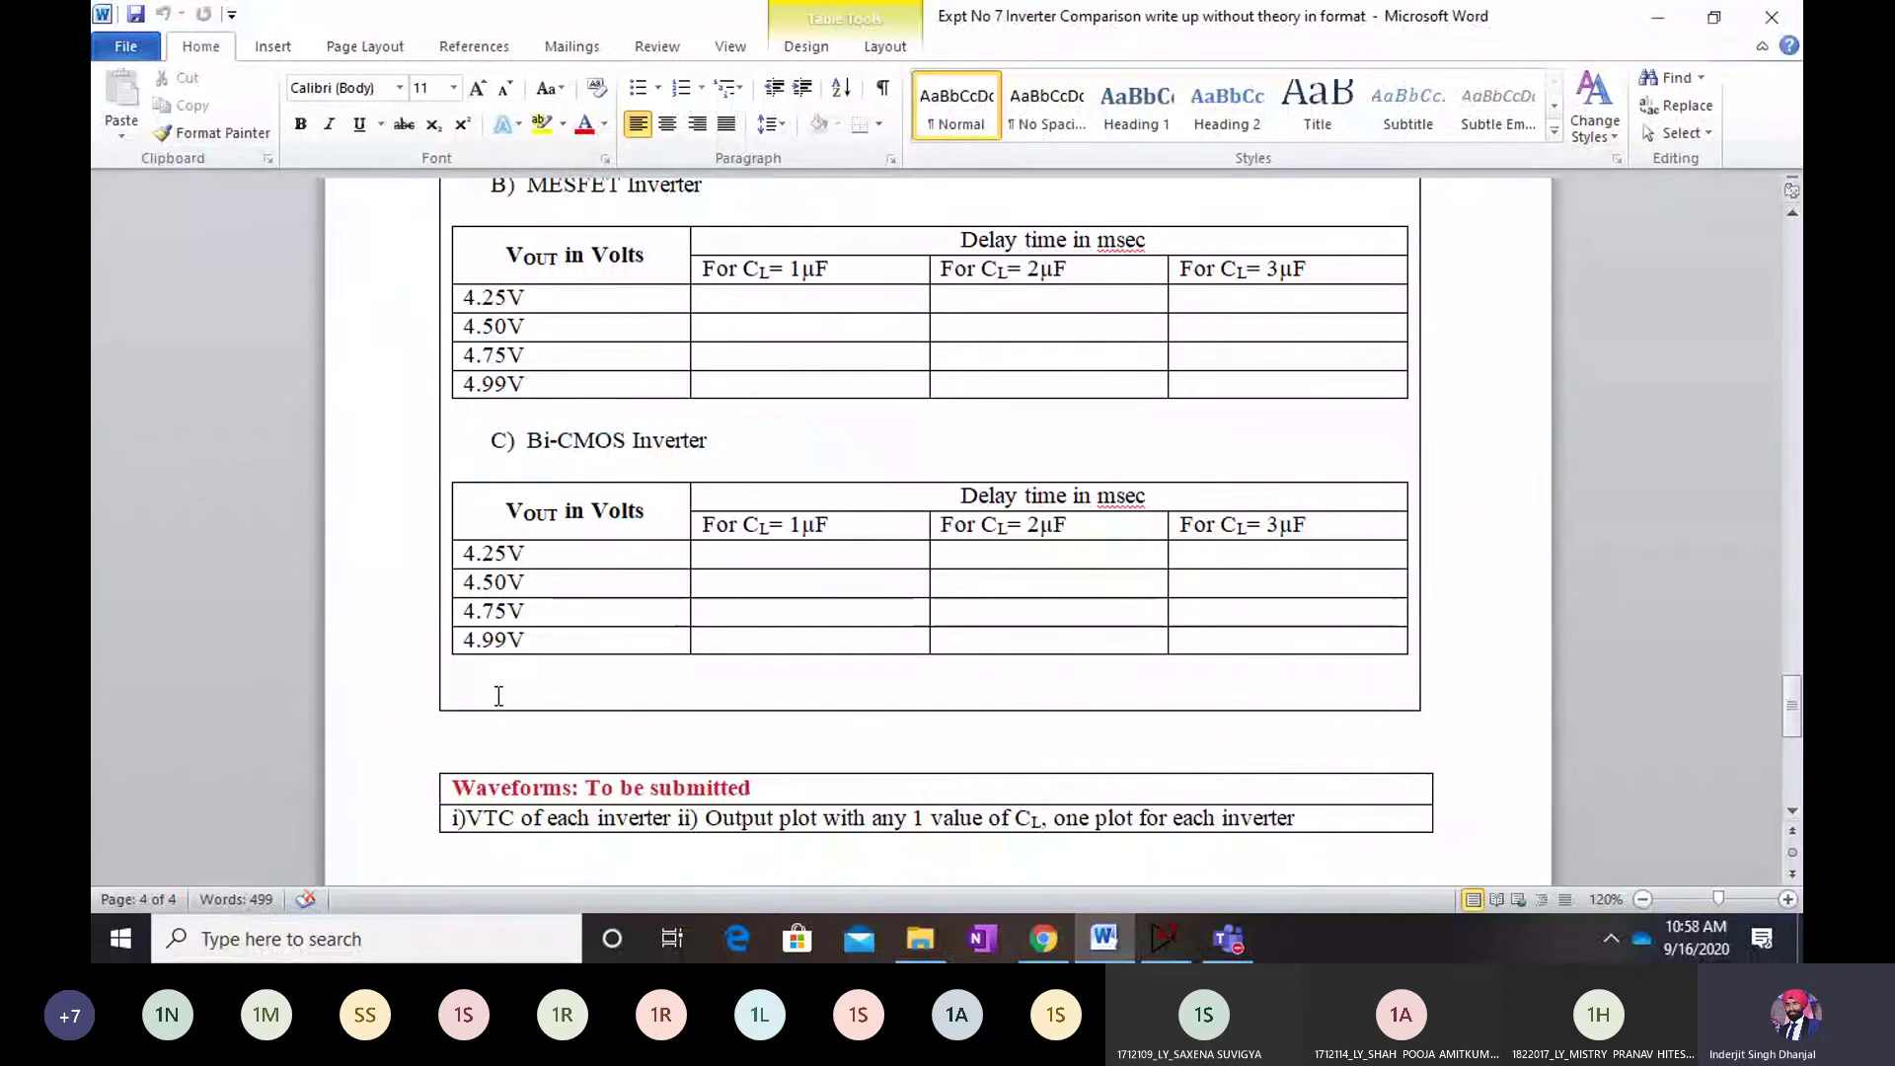
scroll(675, 530, up, 10)
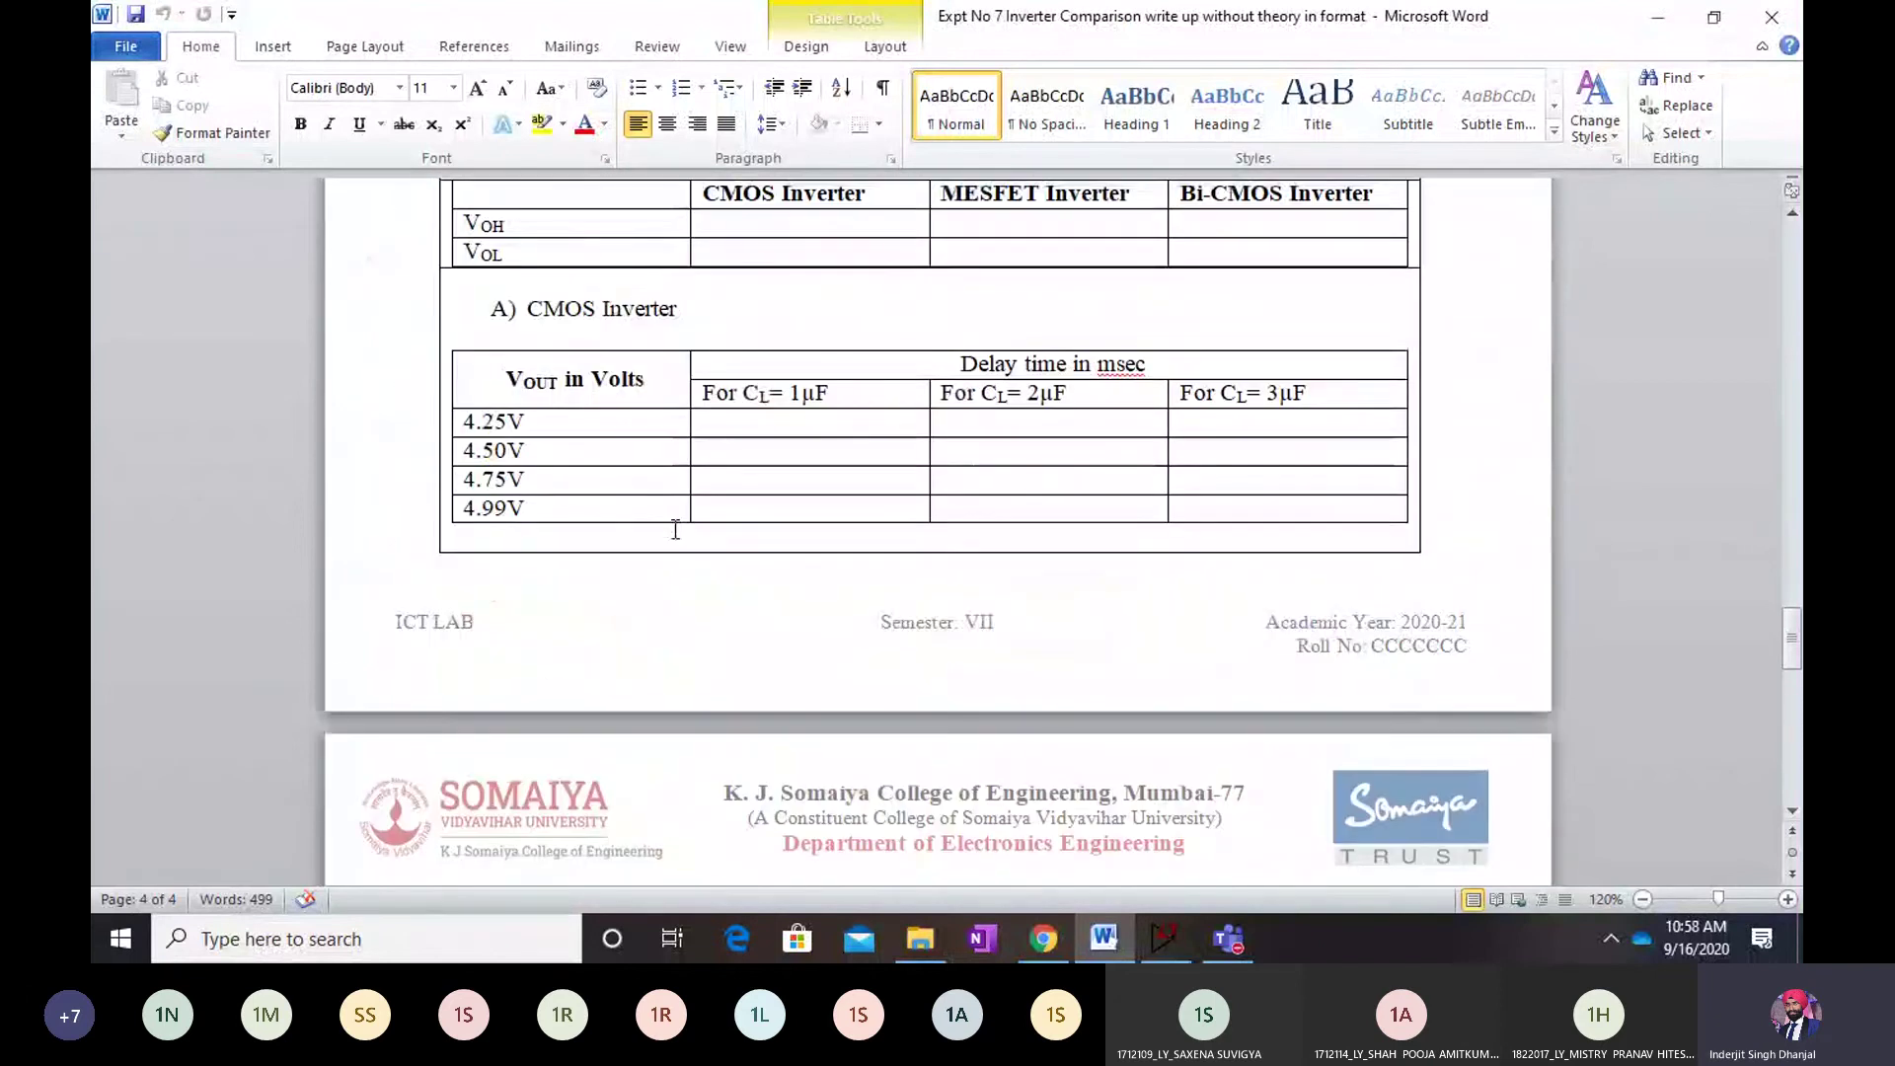
scroll(675, 530, down, 10)
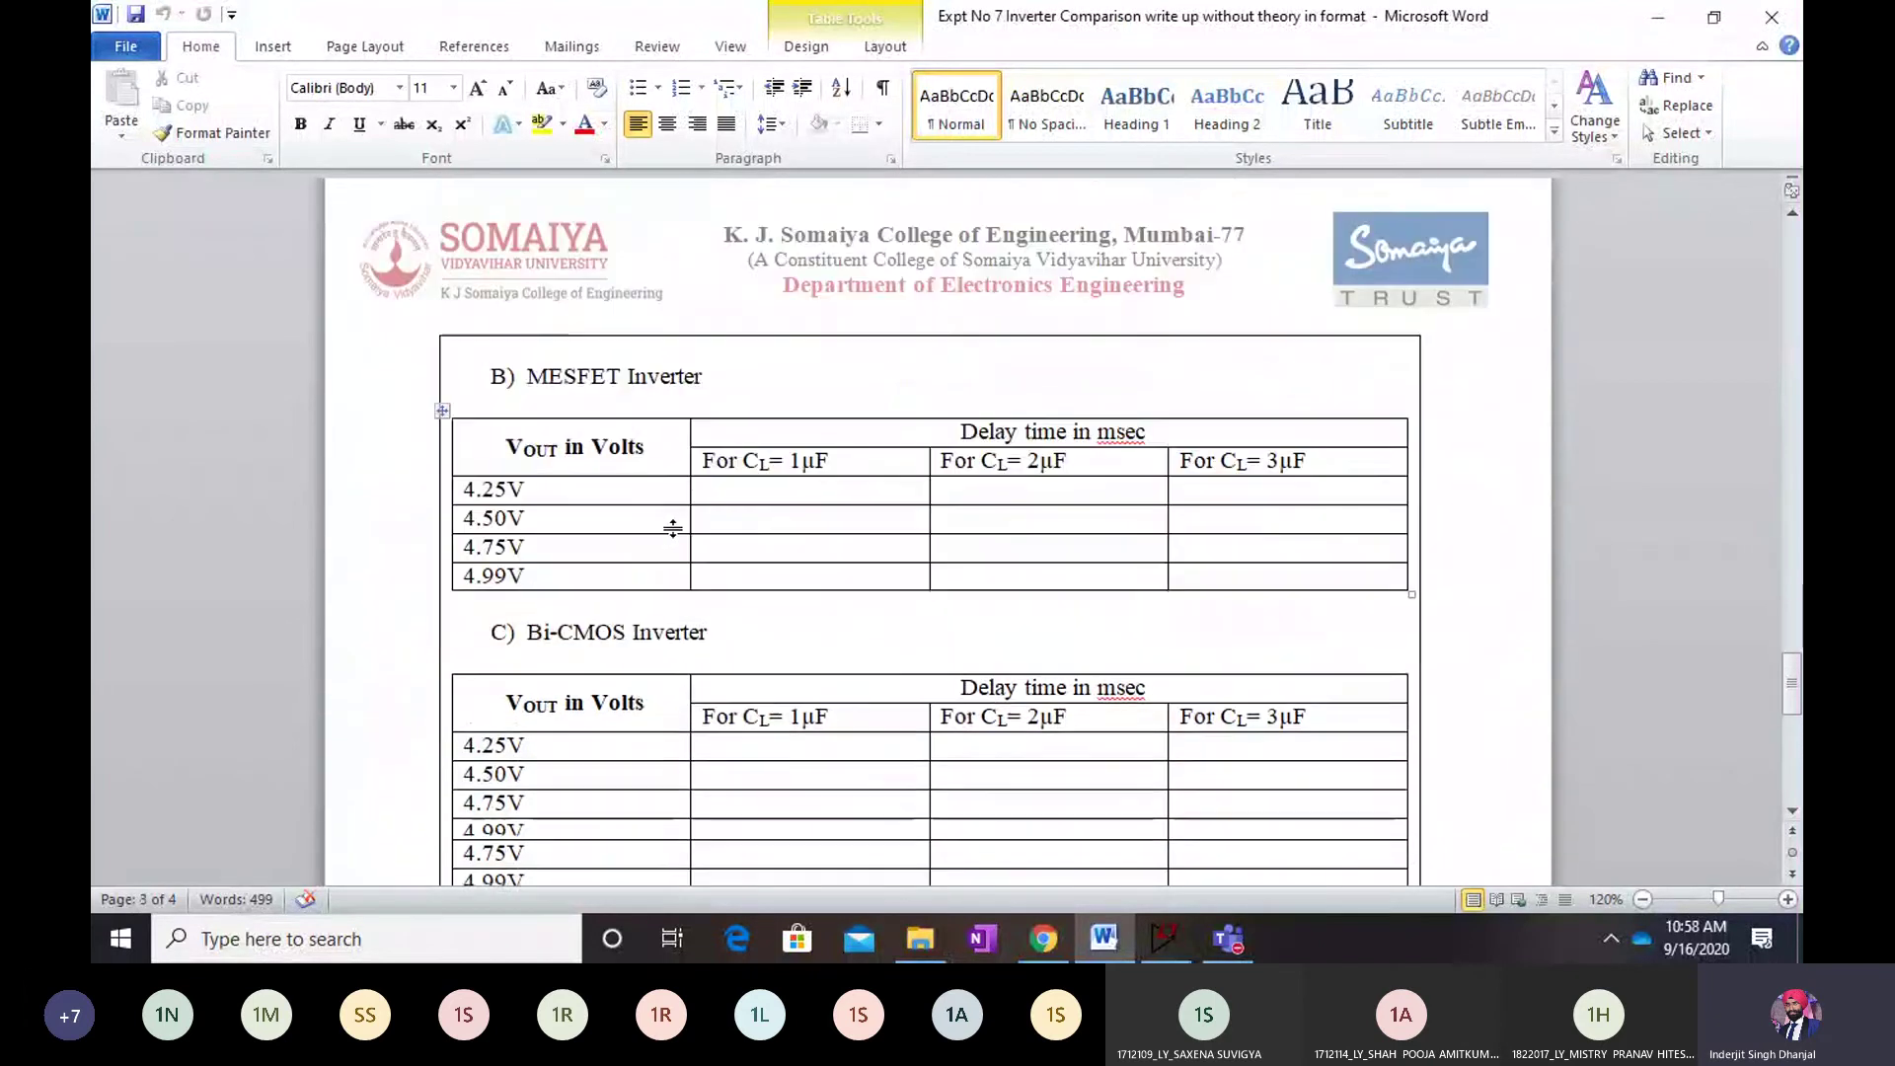
scroll(675, 531, down, 3)
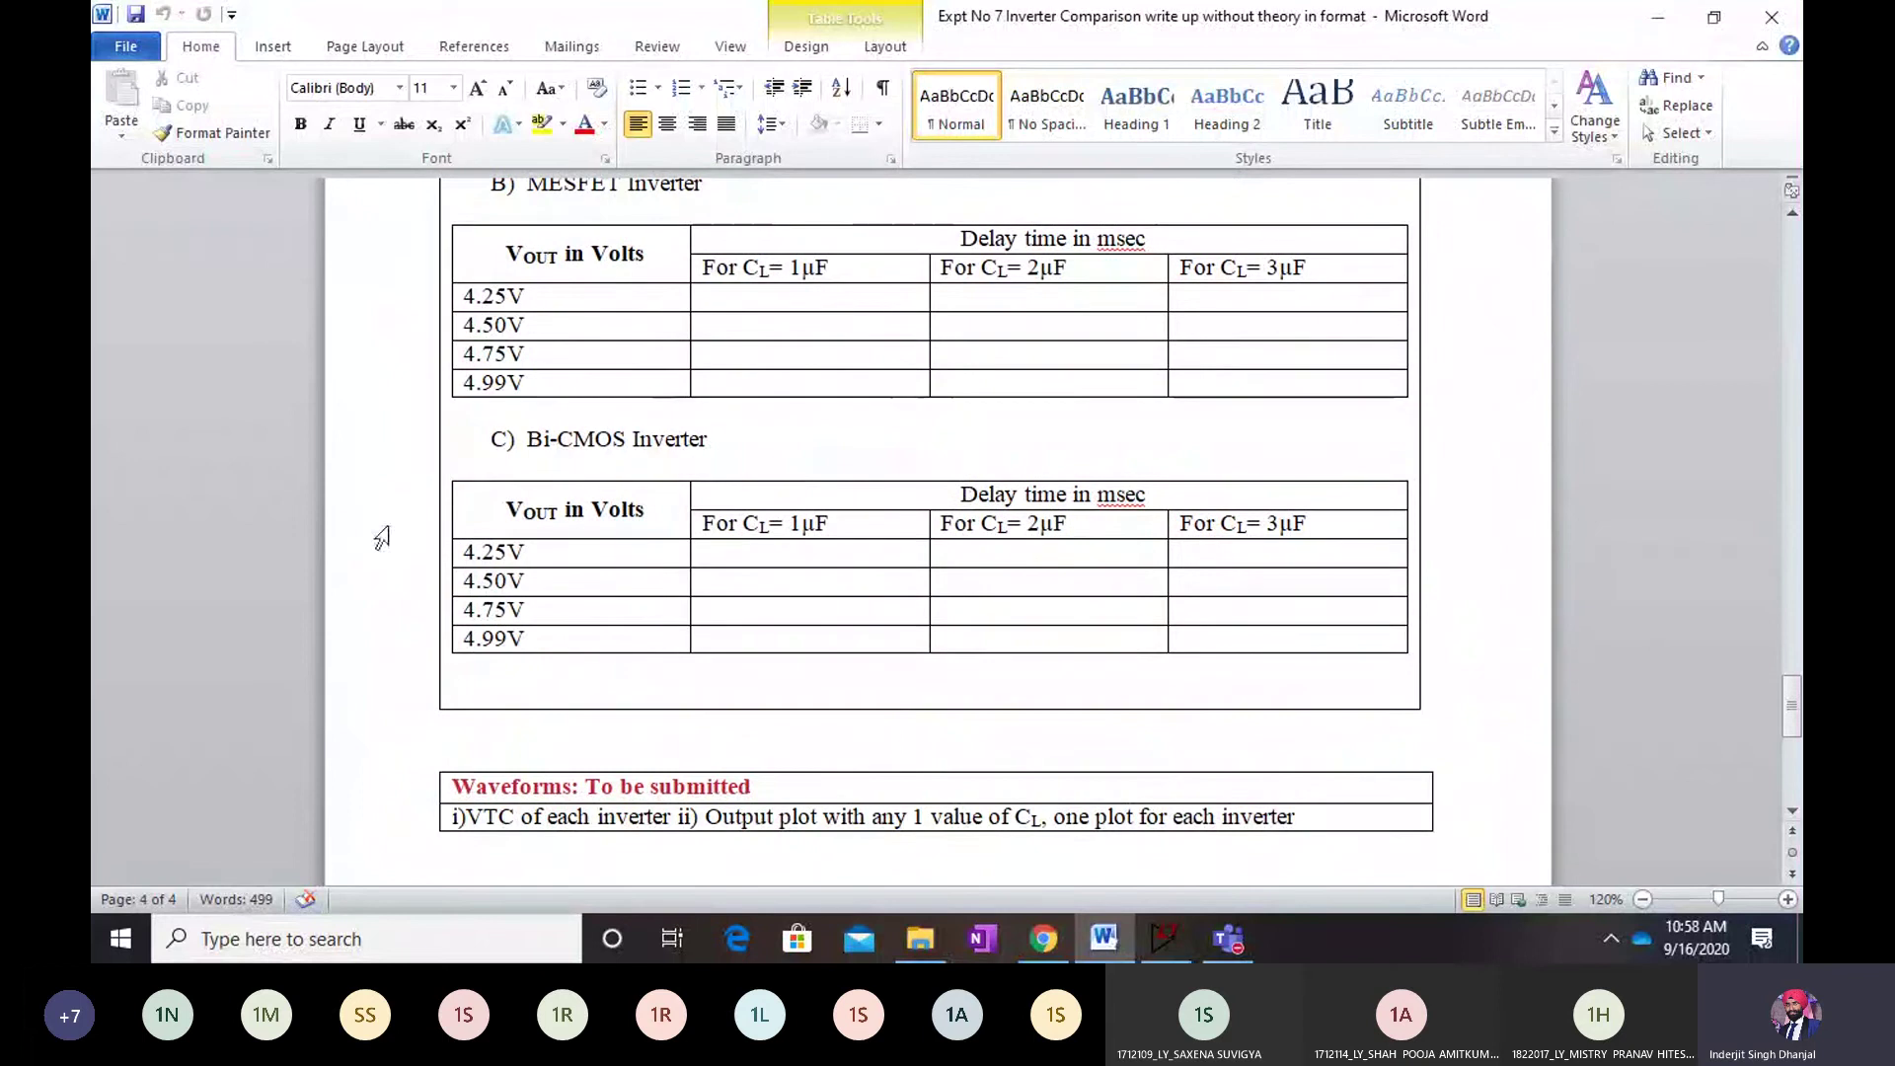
click(1192, 930)
Rerun the Bi-CMOS transient simulation, plot the Vout node voltage, view it enlarged and return to the schematic
click(368, 41)
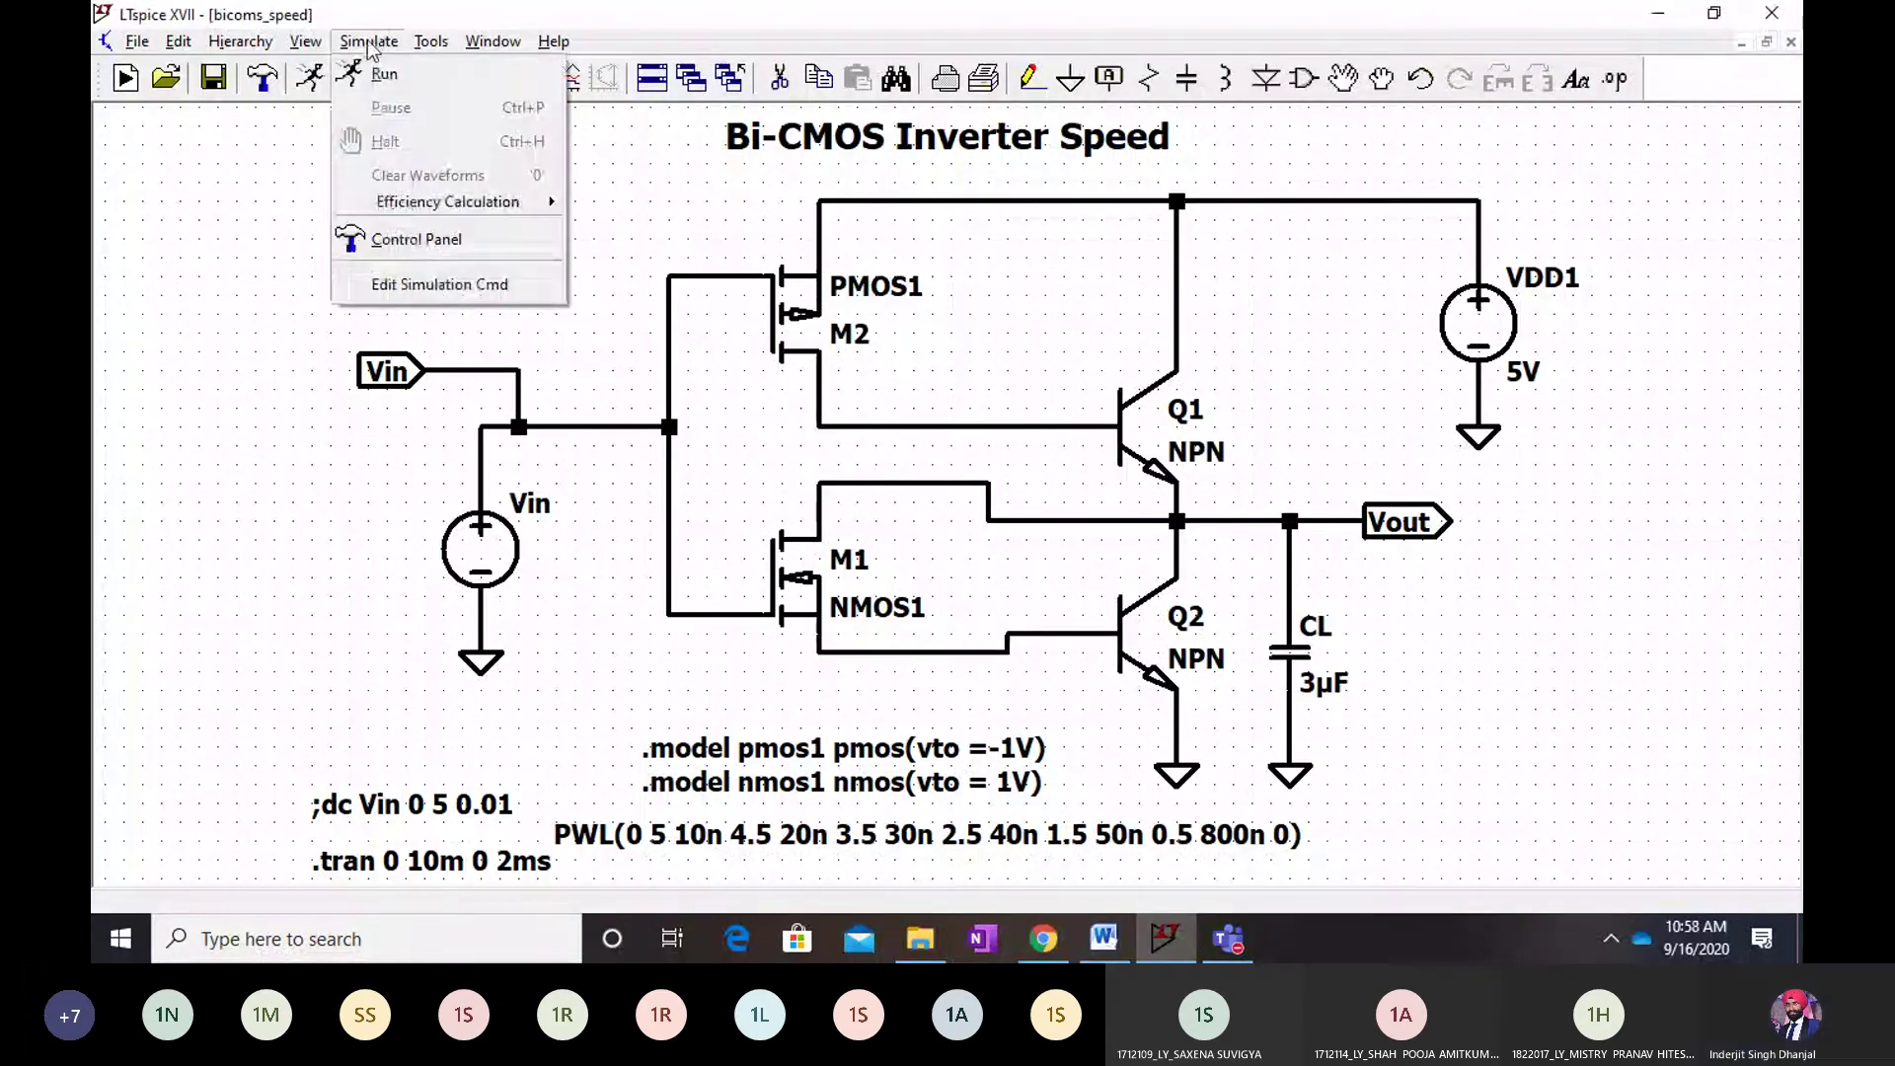
click(376, 67)
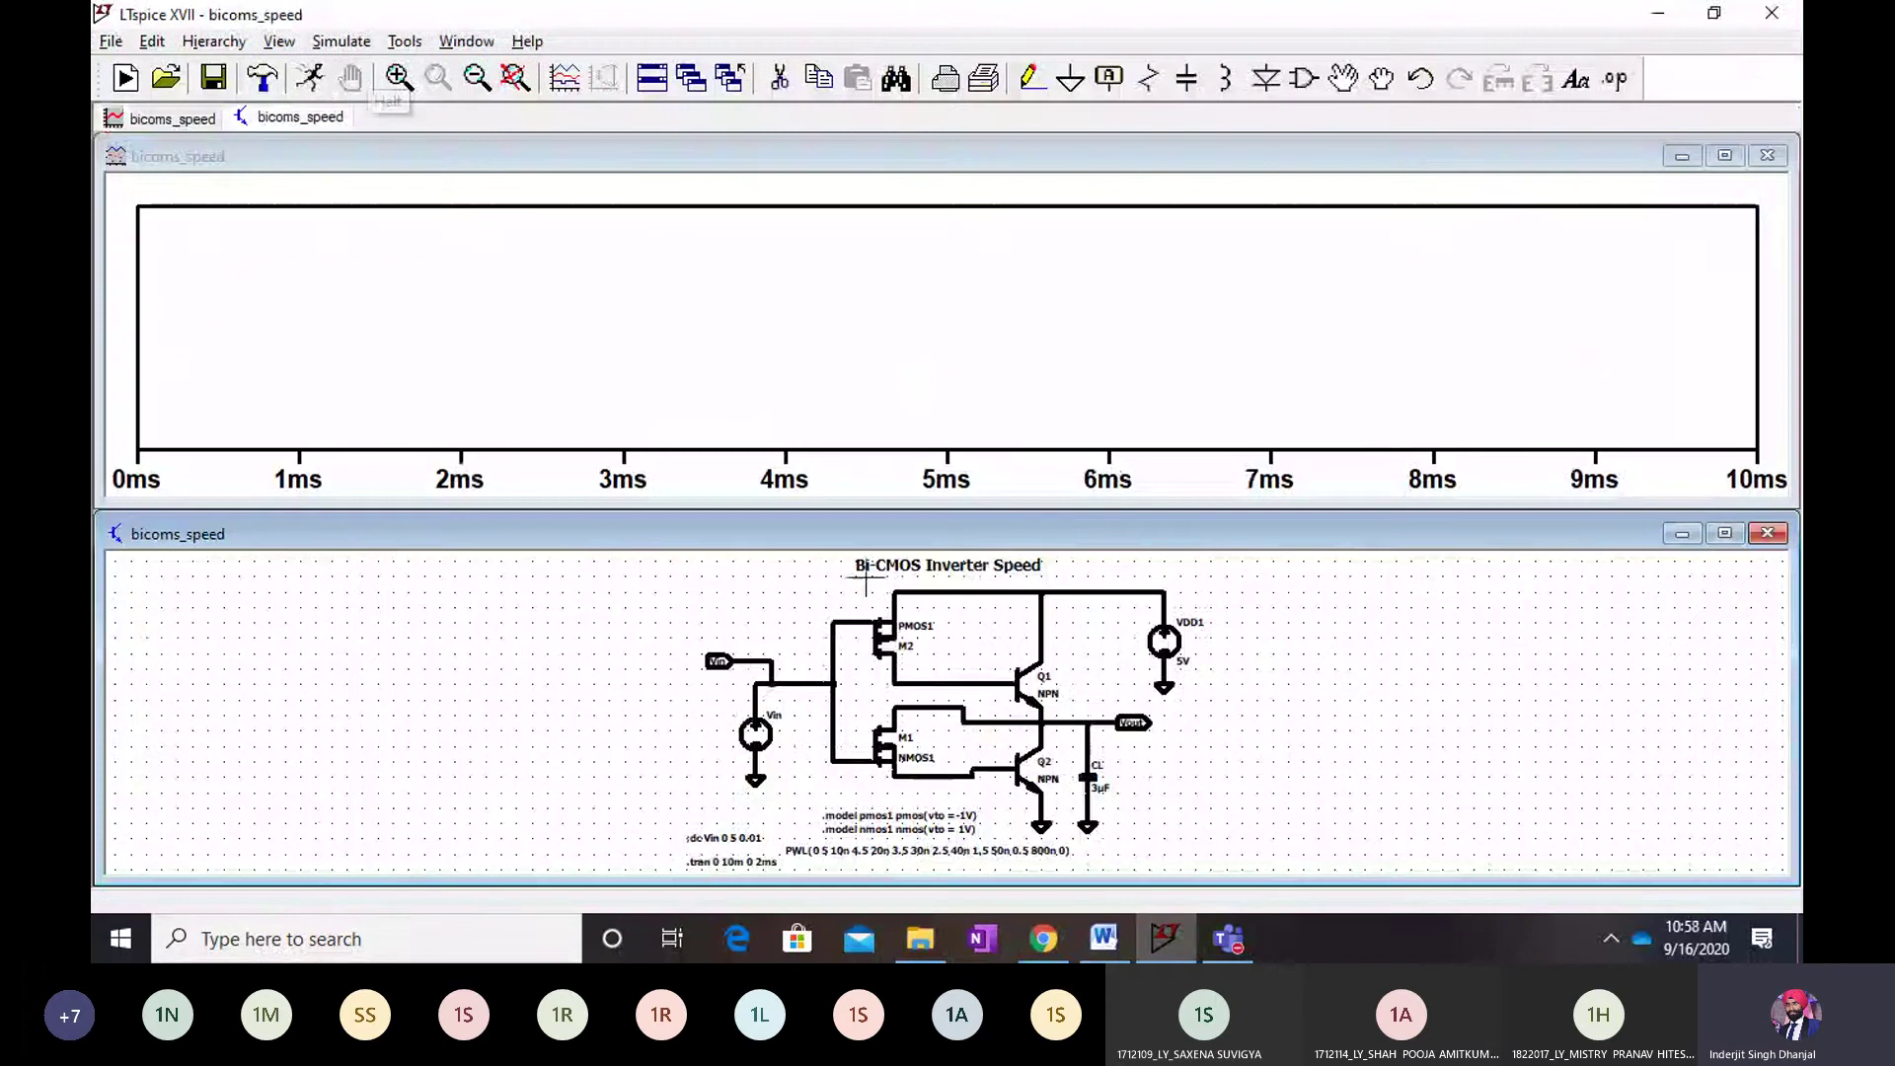
click(1086, 714)
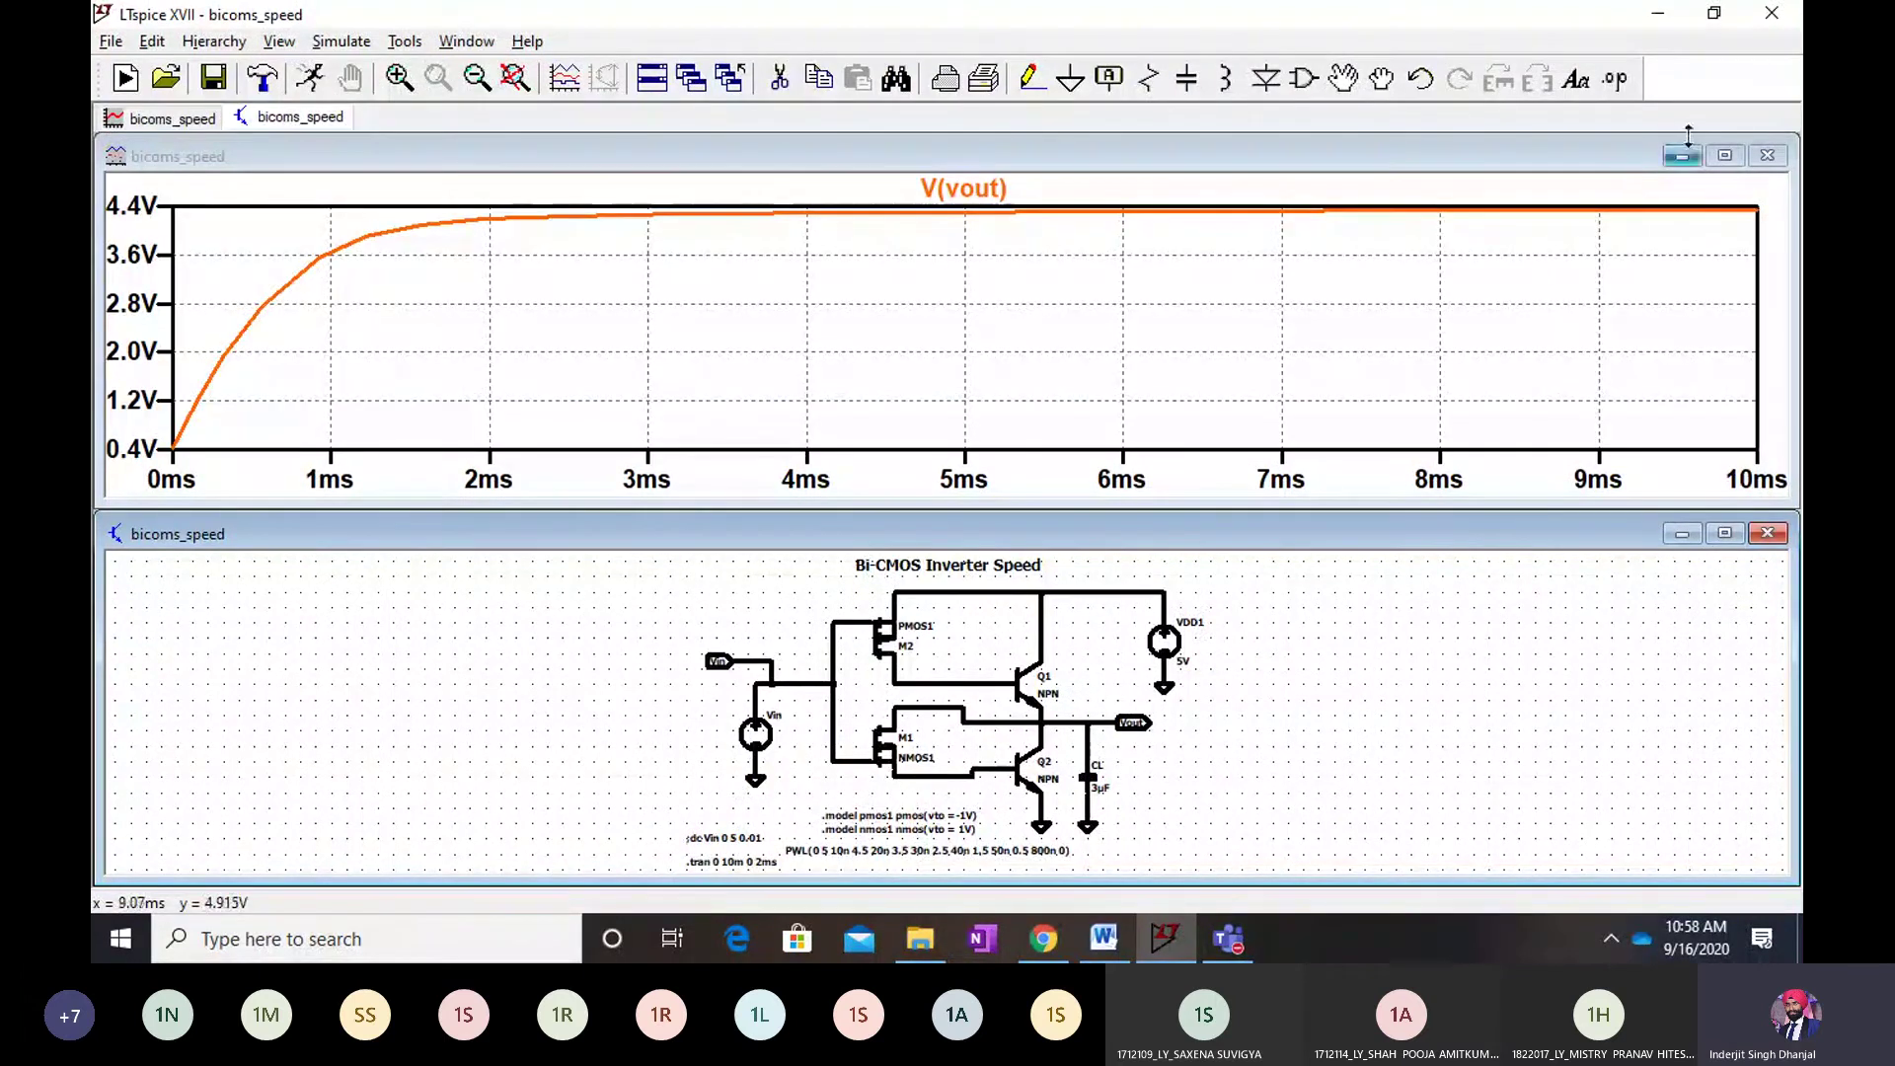
click(1728, 155)
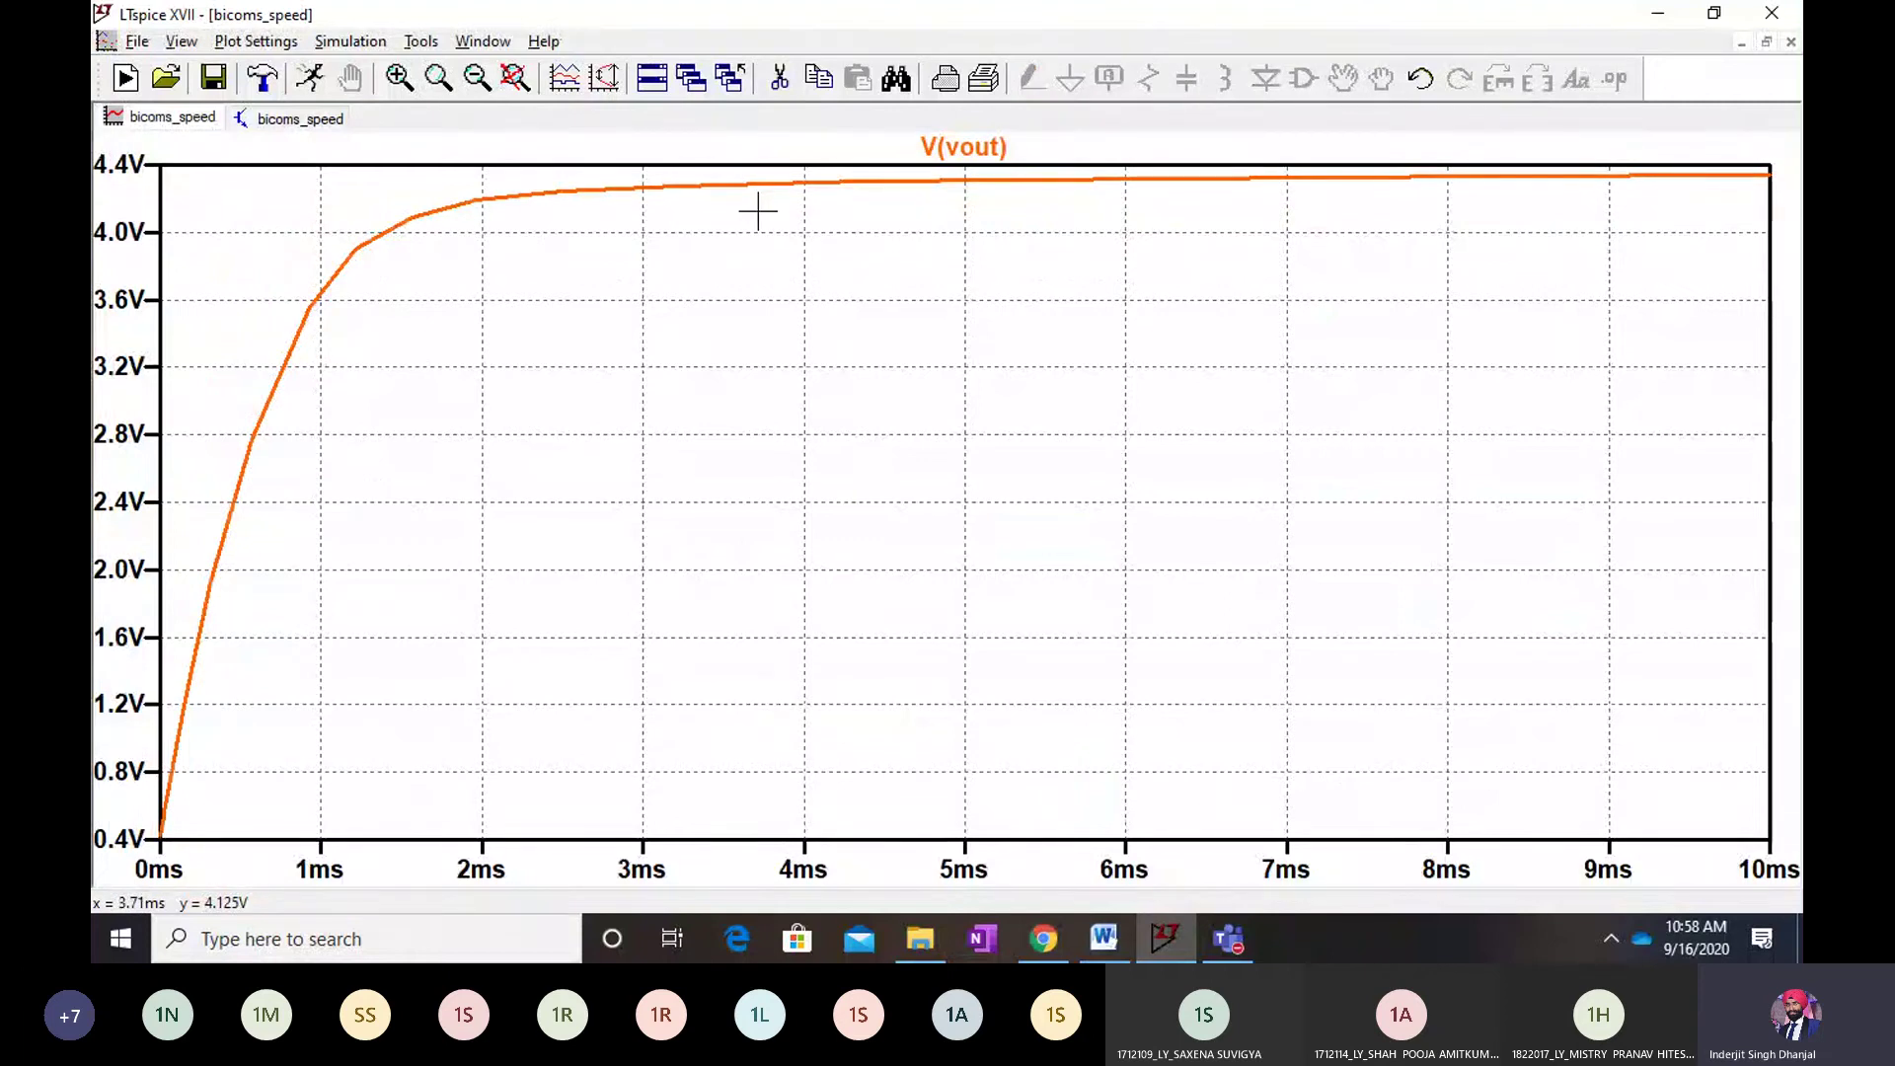
click(296, 120)
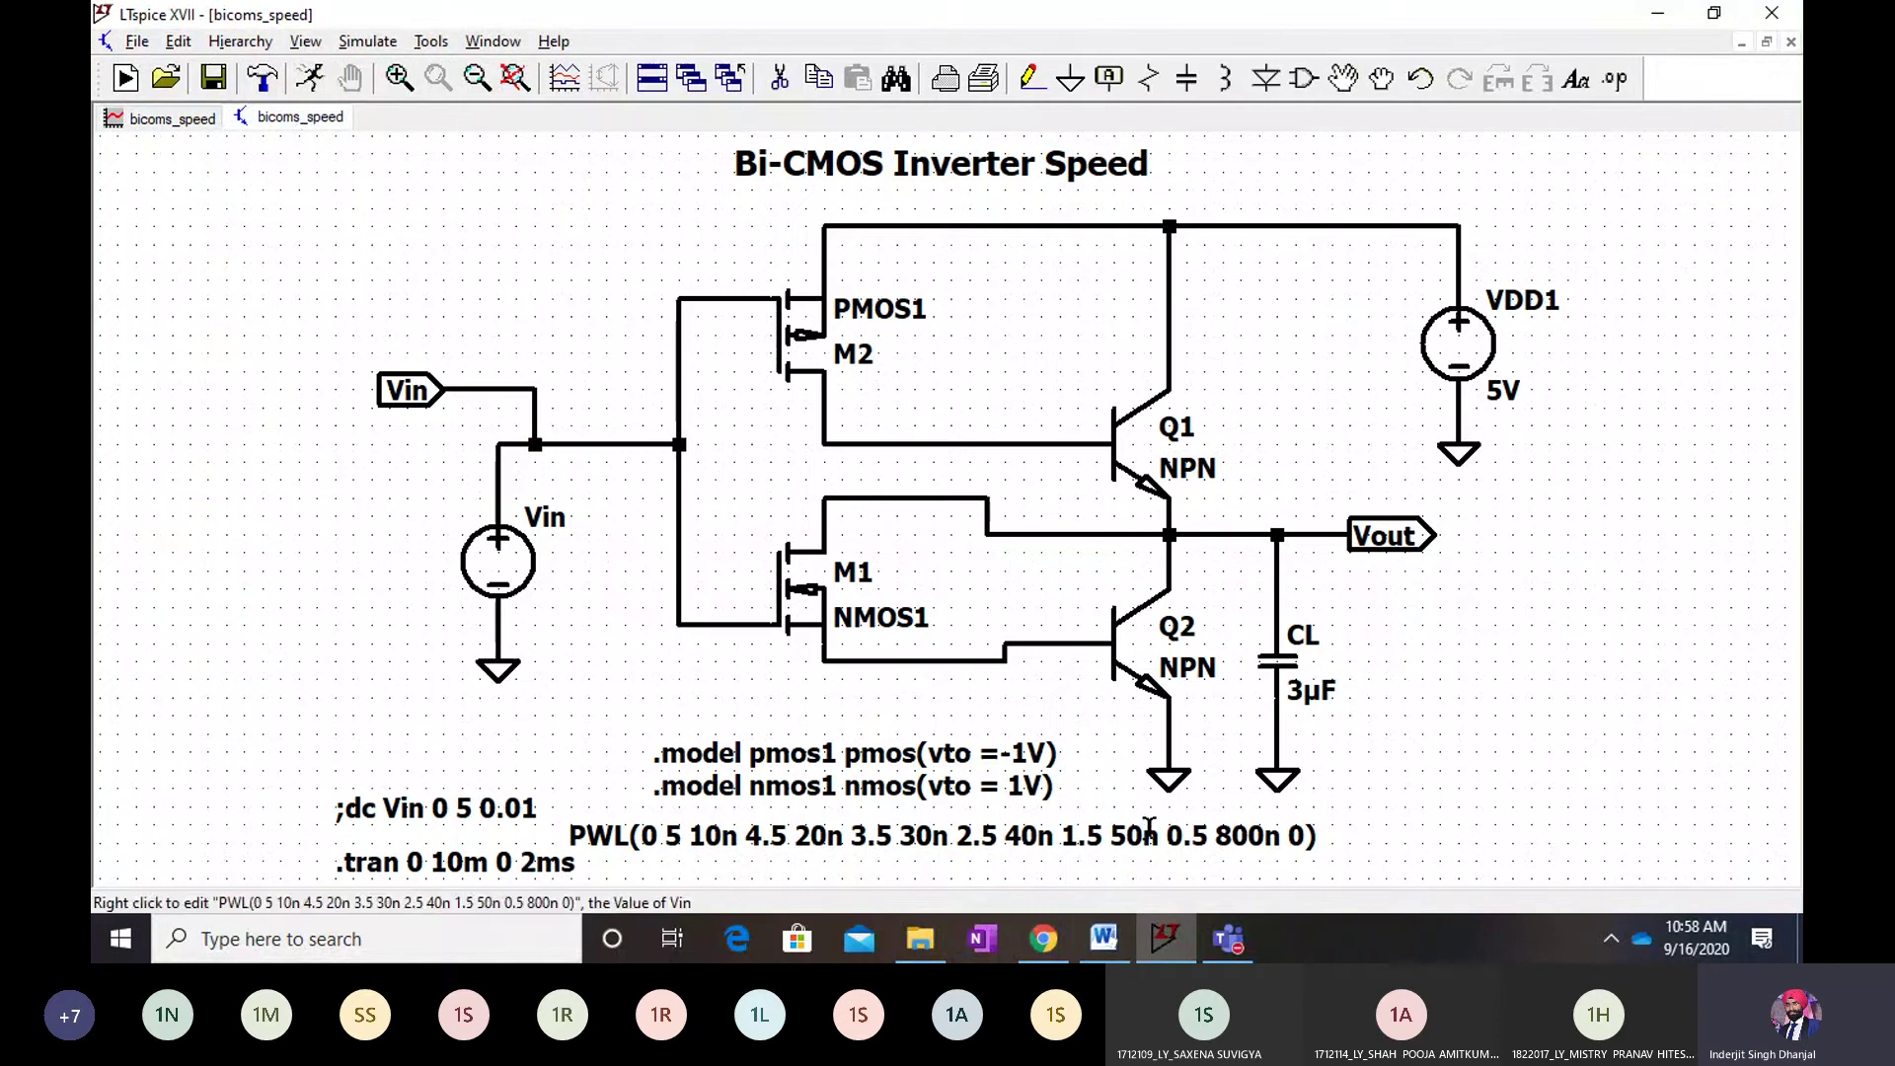
Review the delay-time tables and the waveform submission requirements in the Word write-up, and return to LTspice
click(1104, 938)
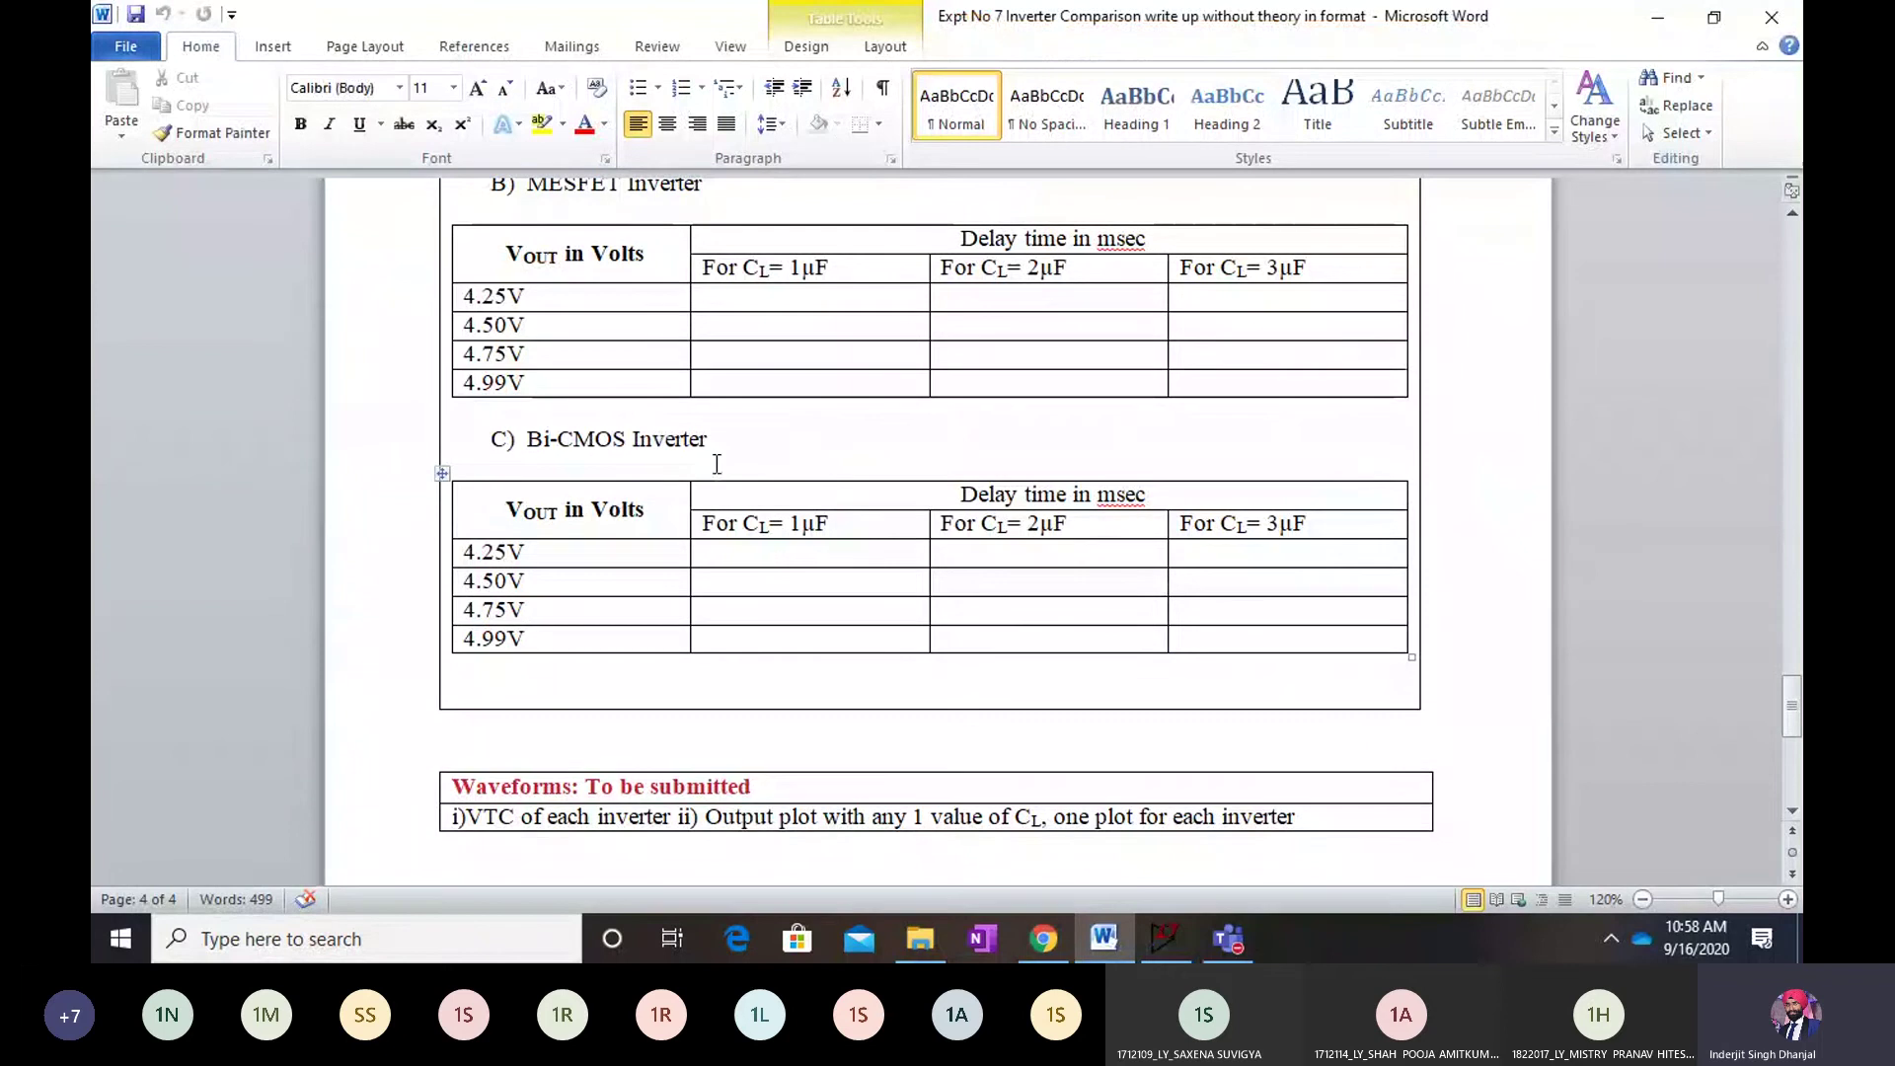
click(1165, 949)
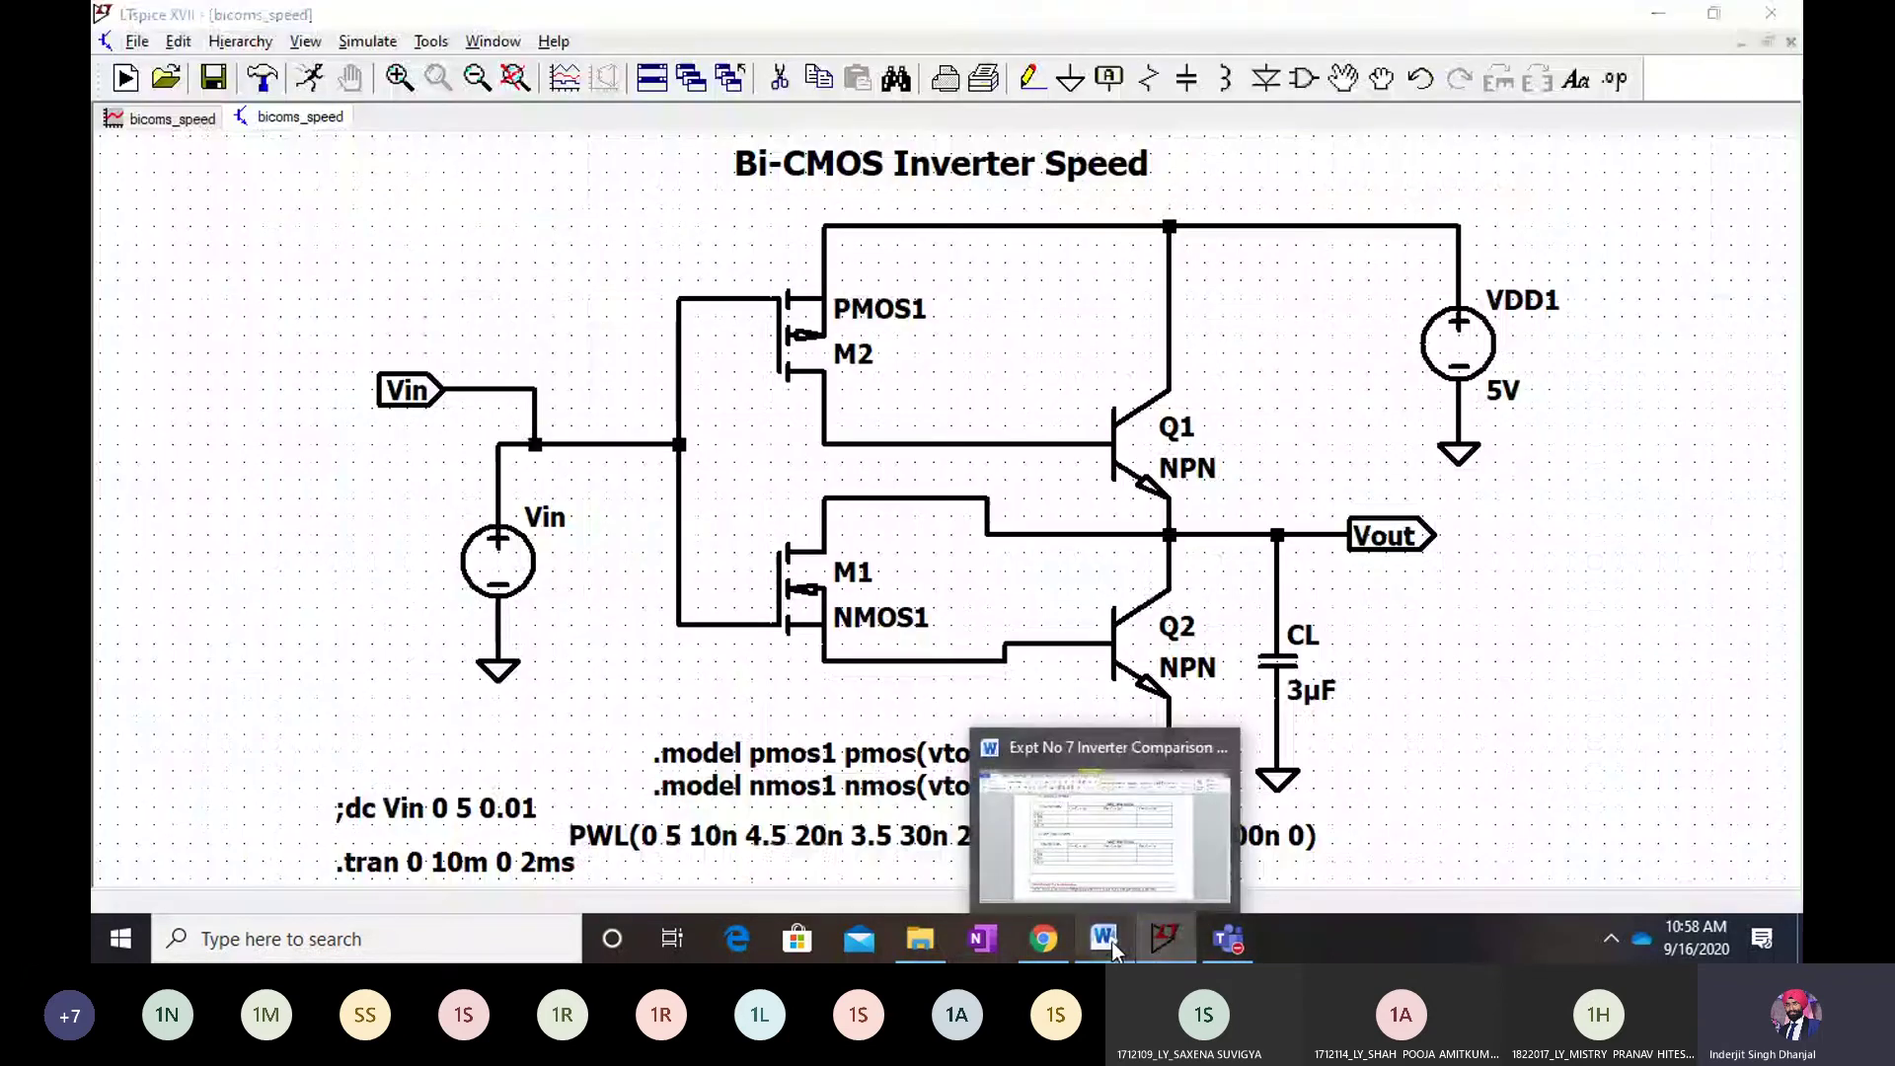
click(1111, 942)
scroll(857, 544, up, 1)
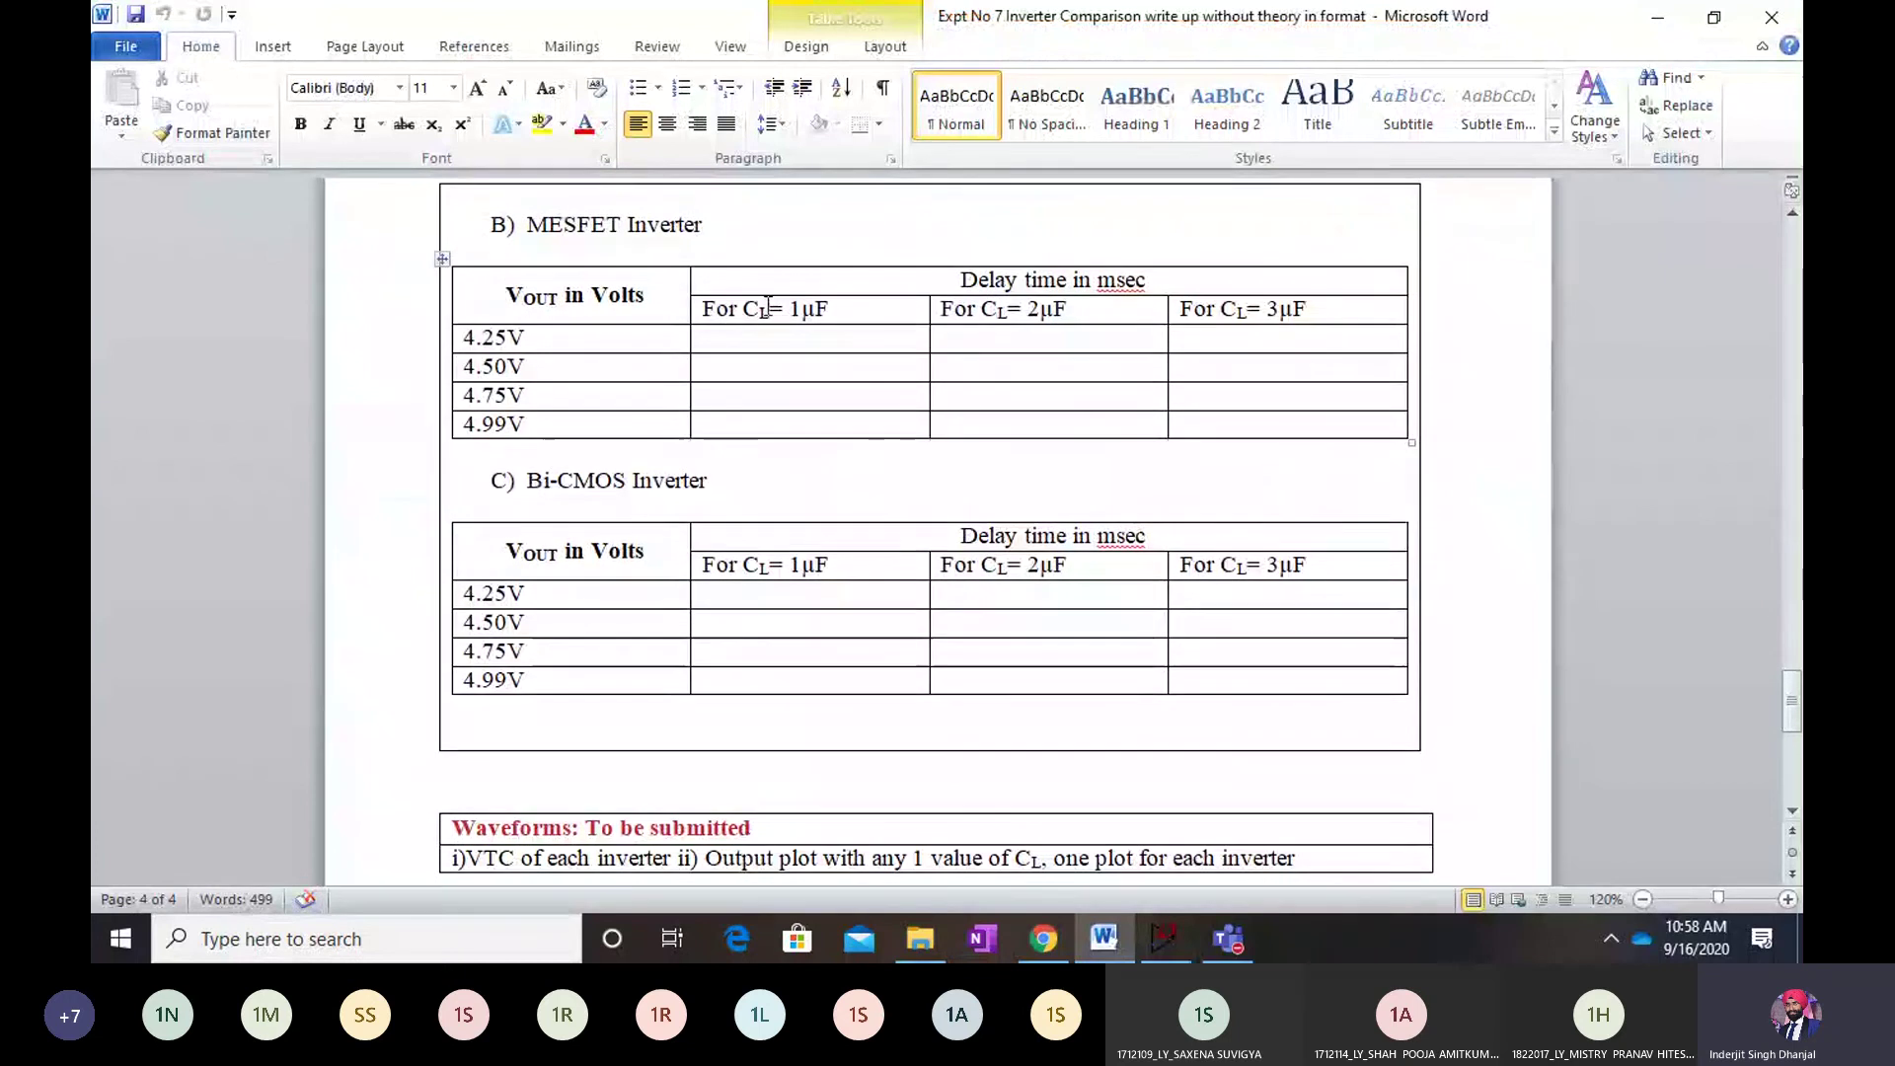
scroll(826, 635, down, 3)
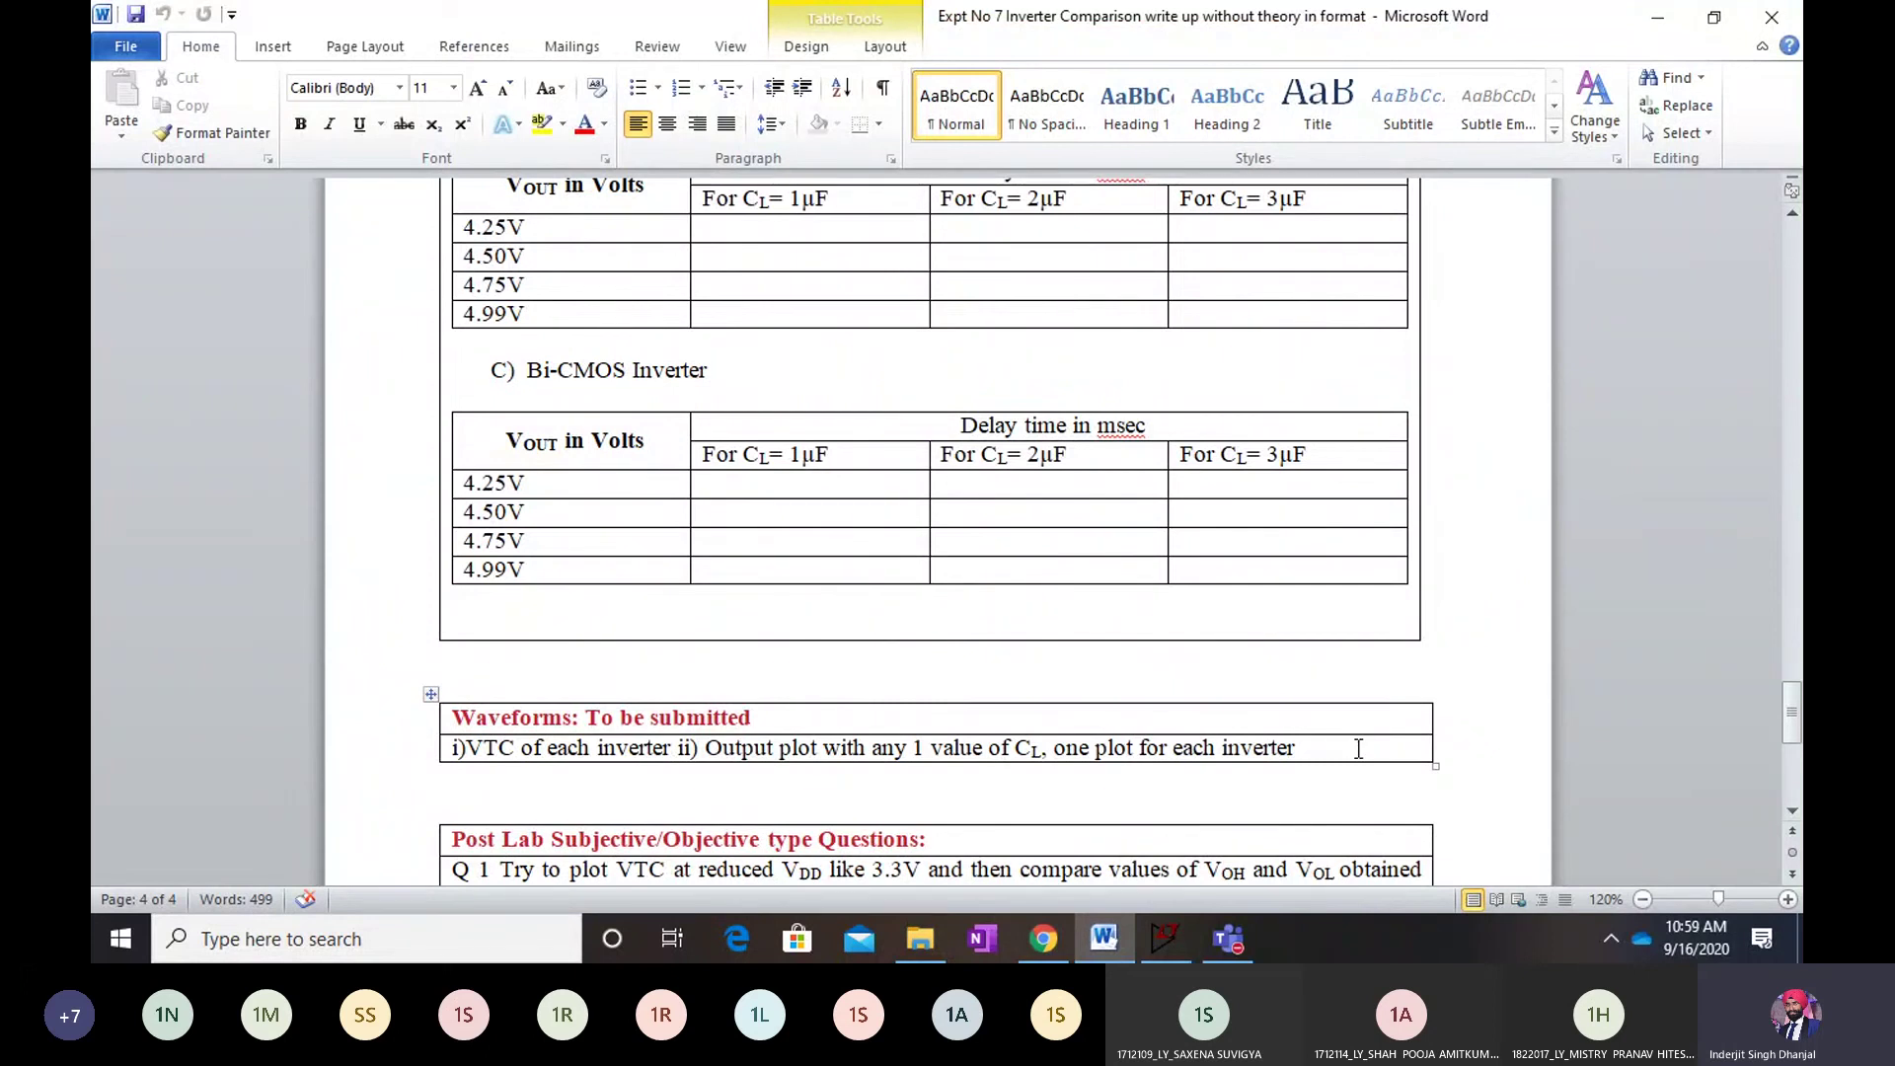
click(1165, 938)
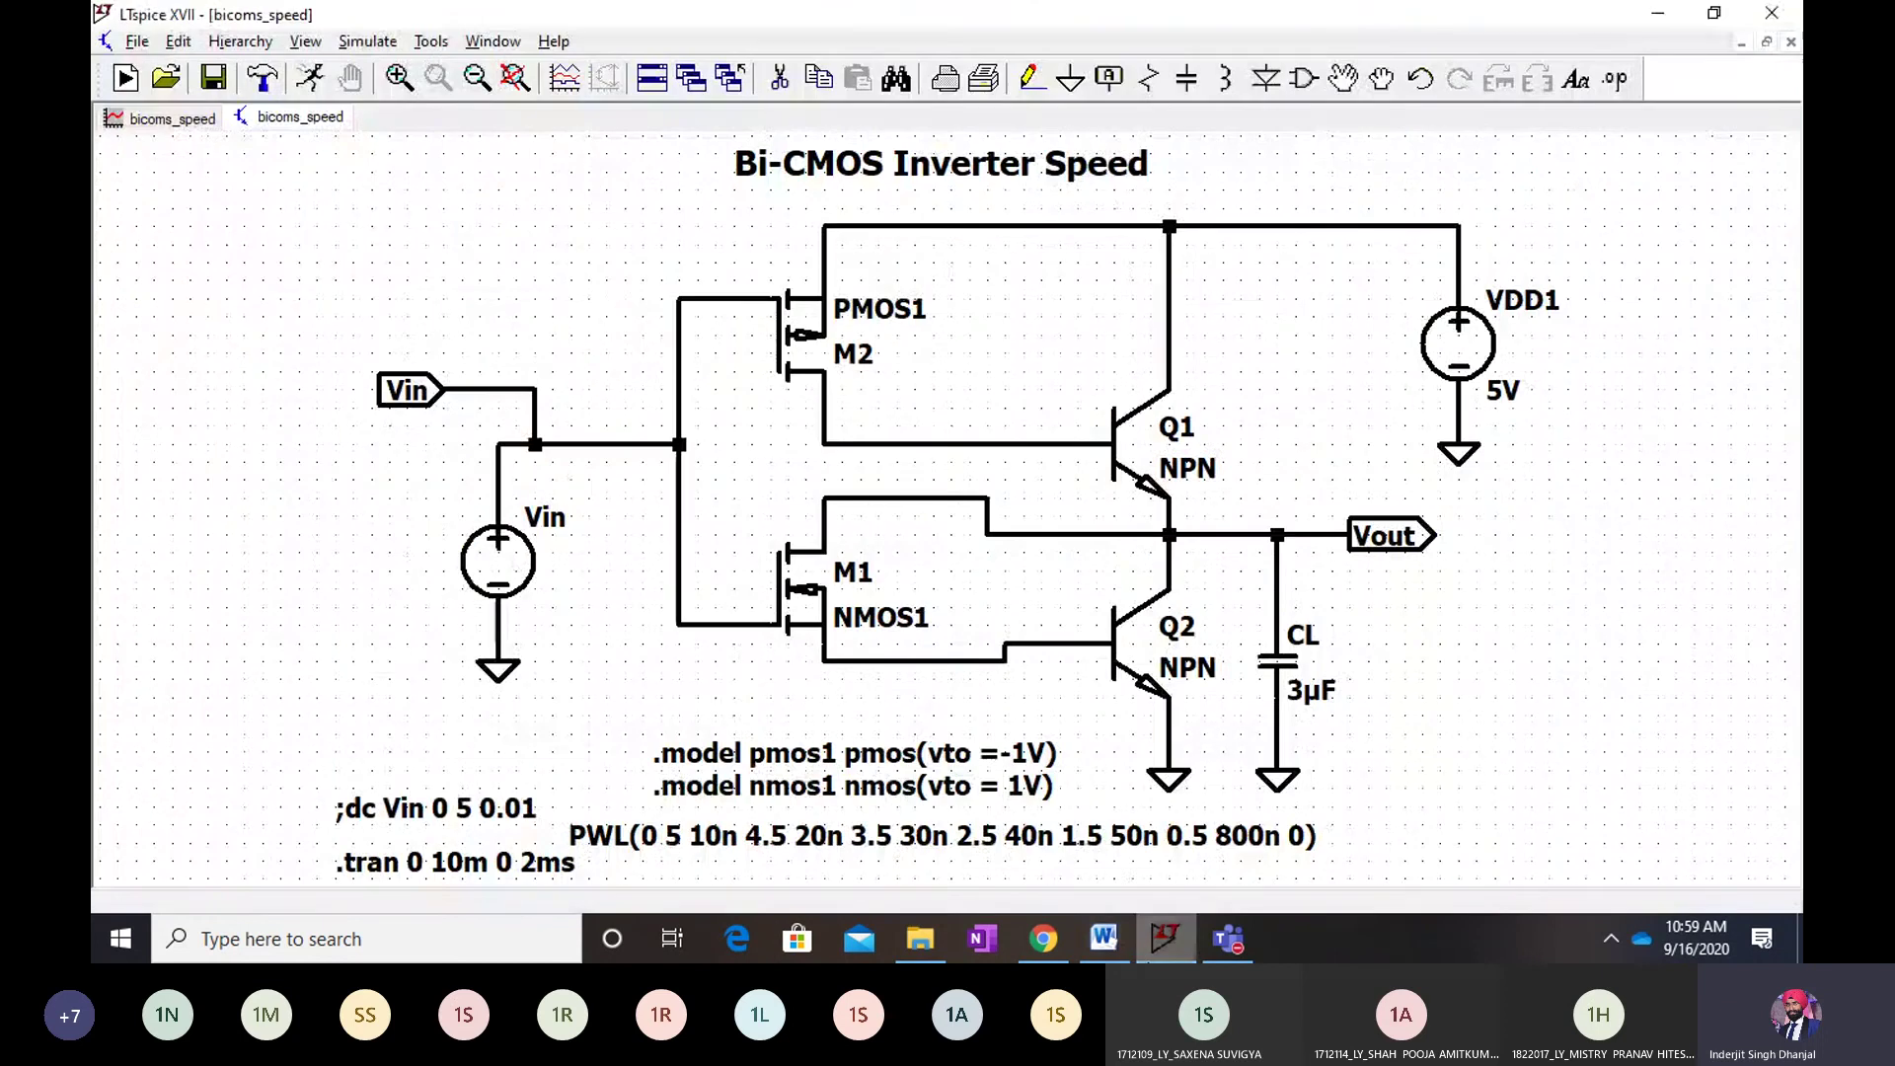
Switch to the Microsoft Teams meeting and stop its recording
click(1232, 941)
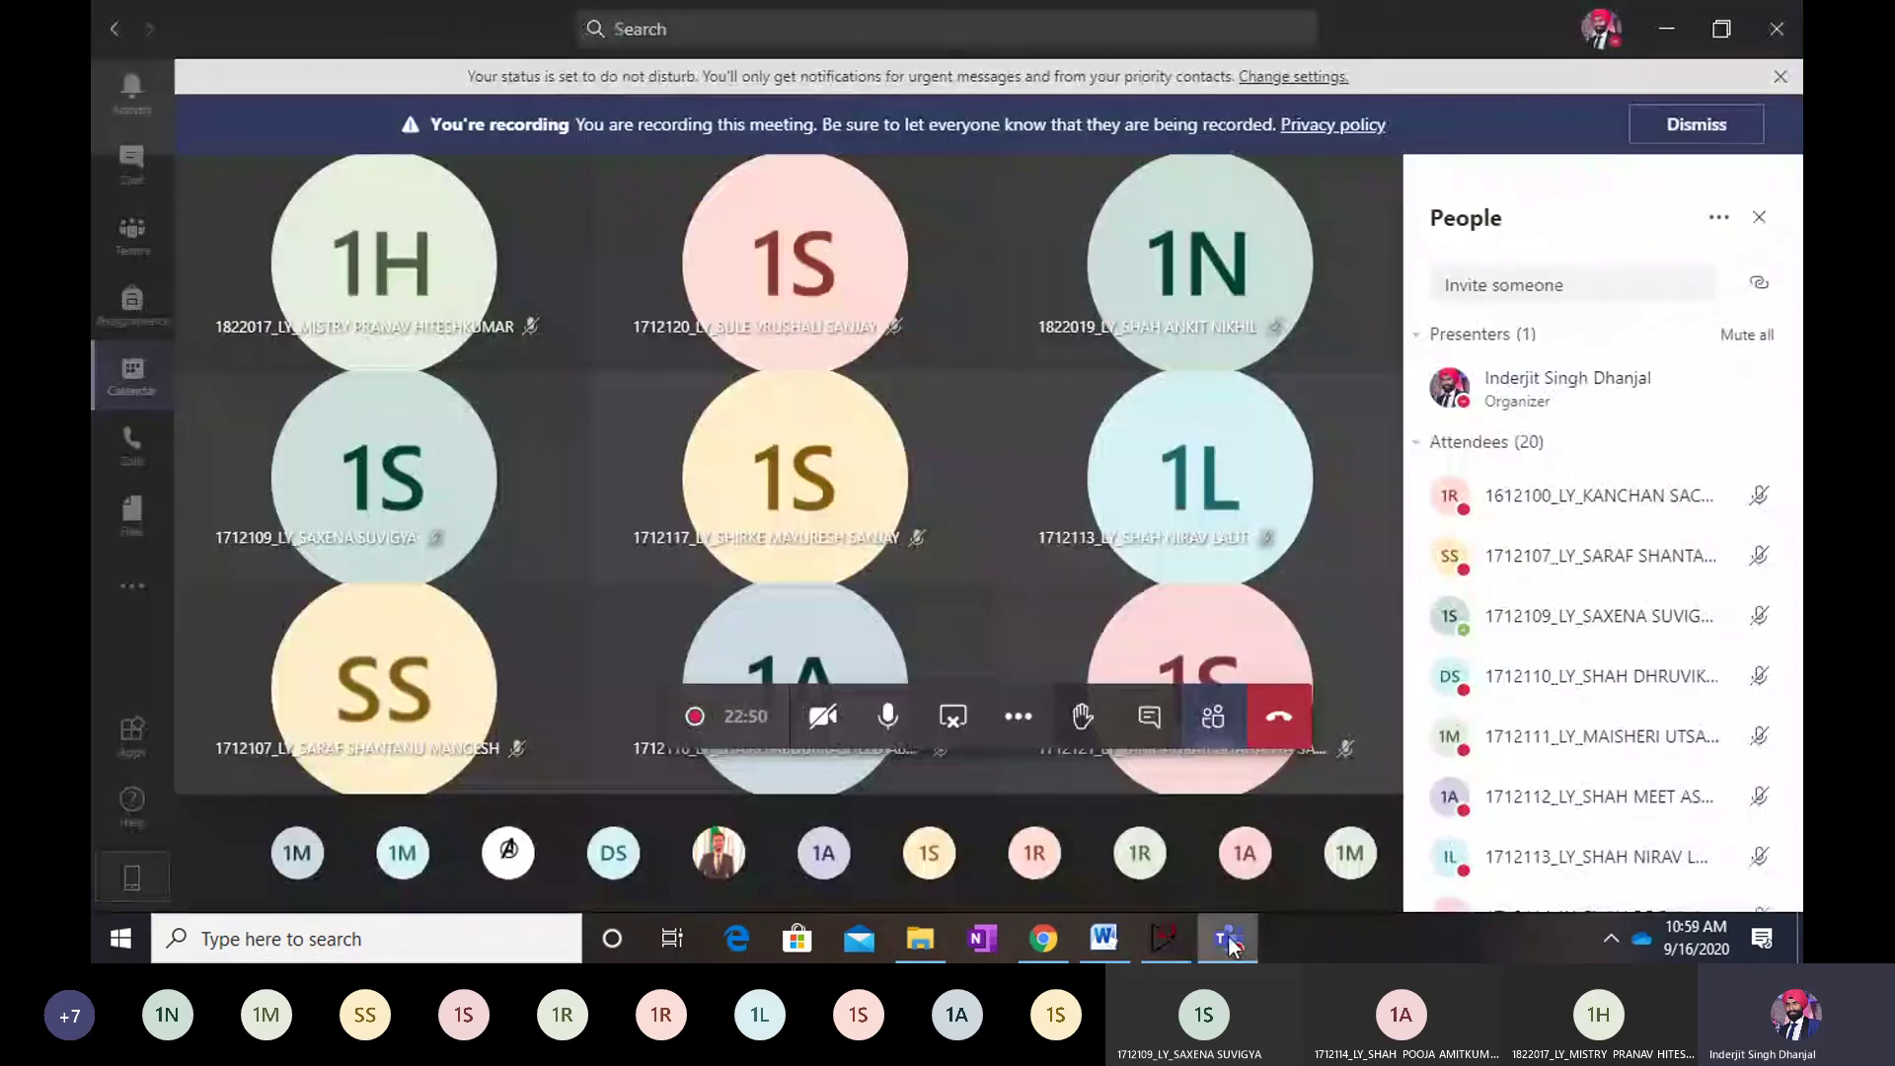
click(1017, 726)
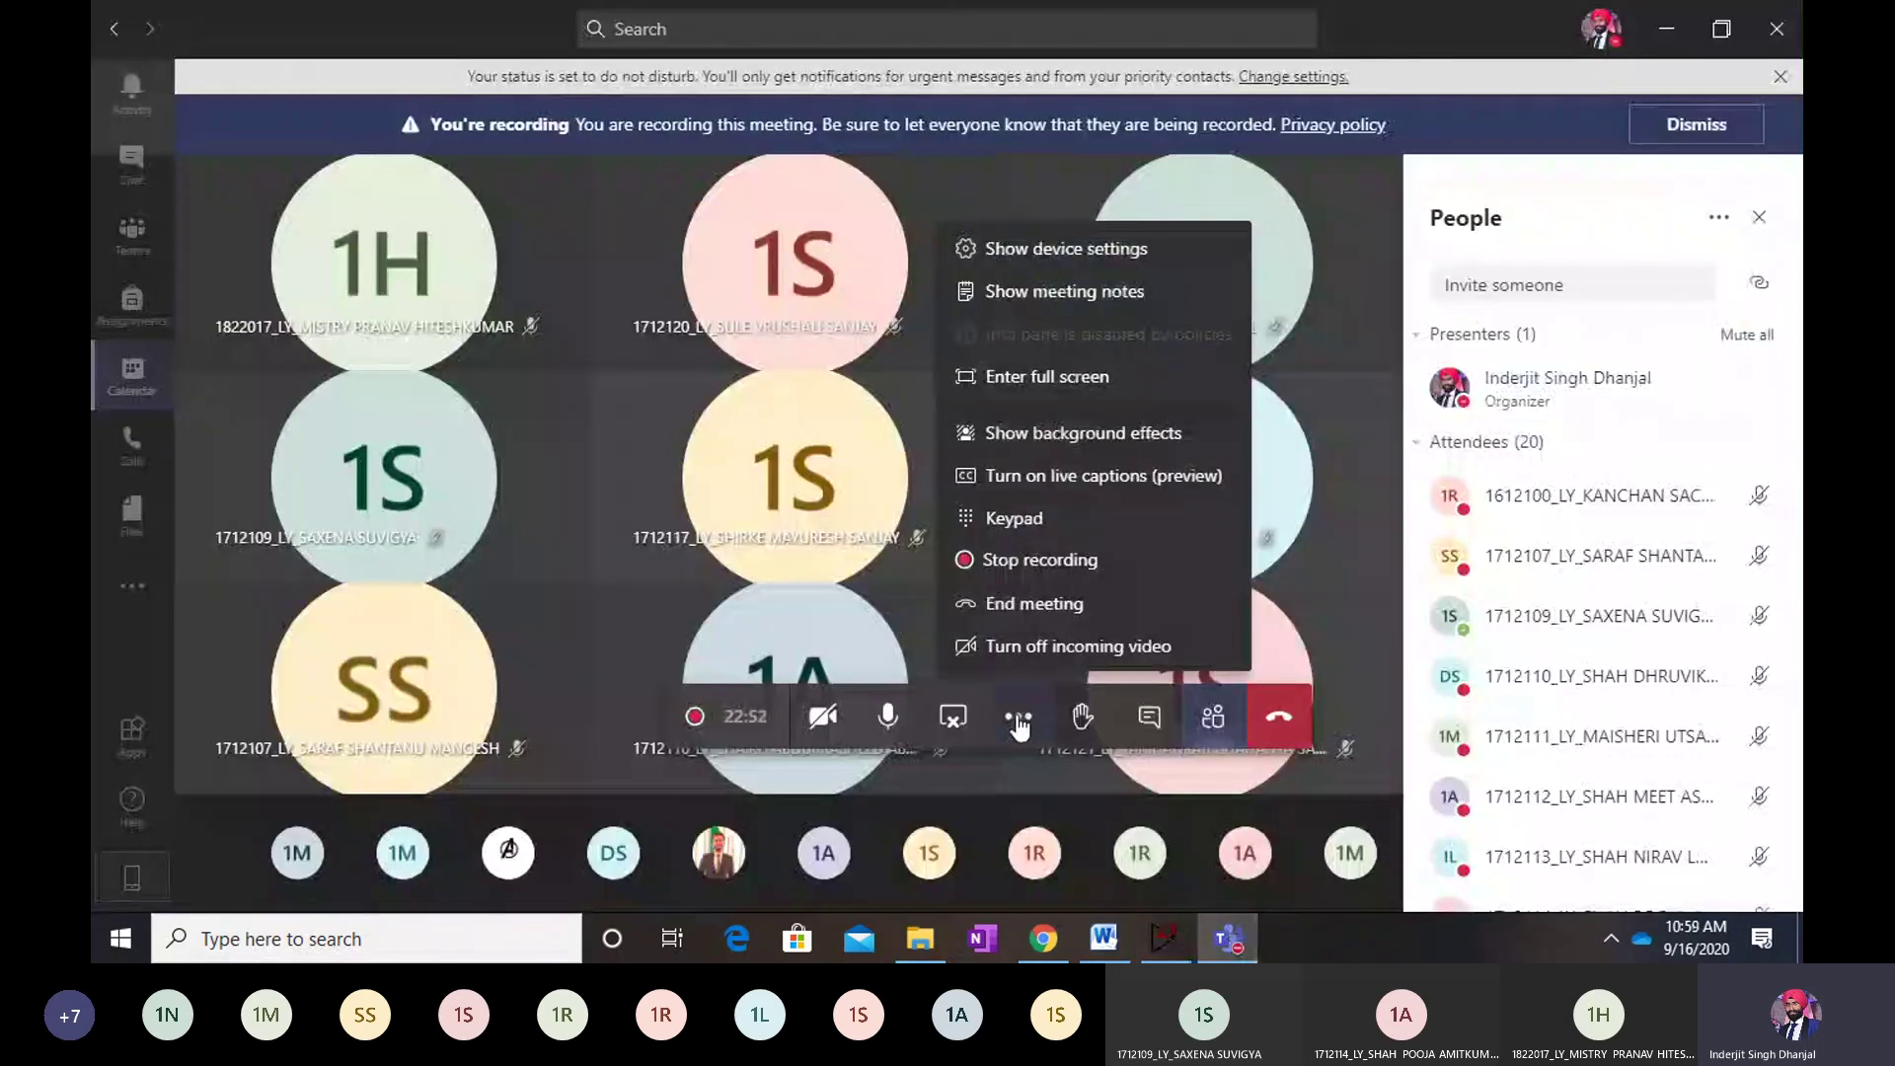
click(981, 559)
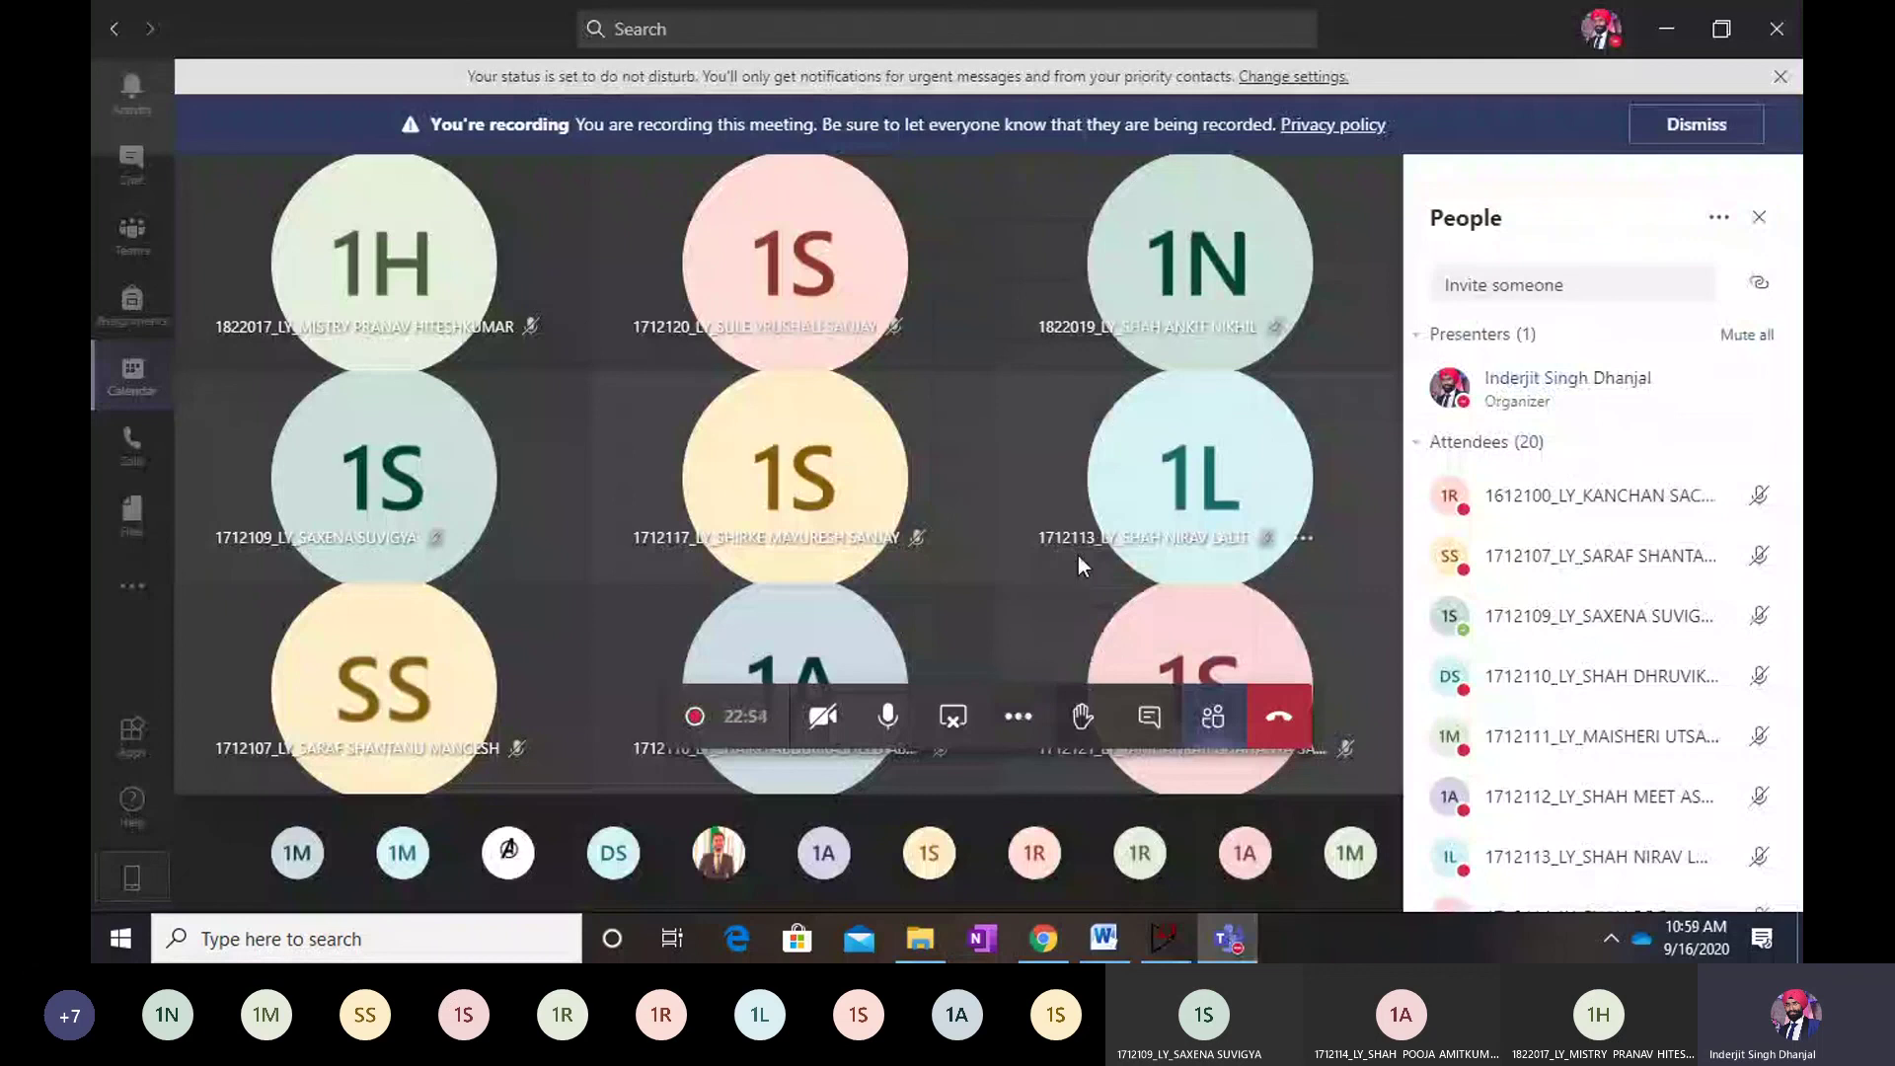